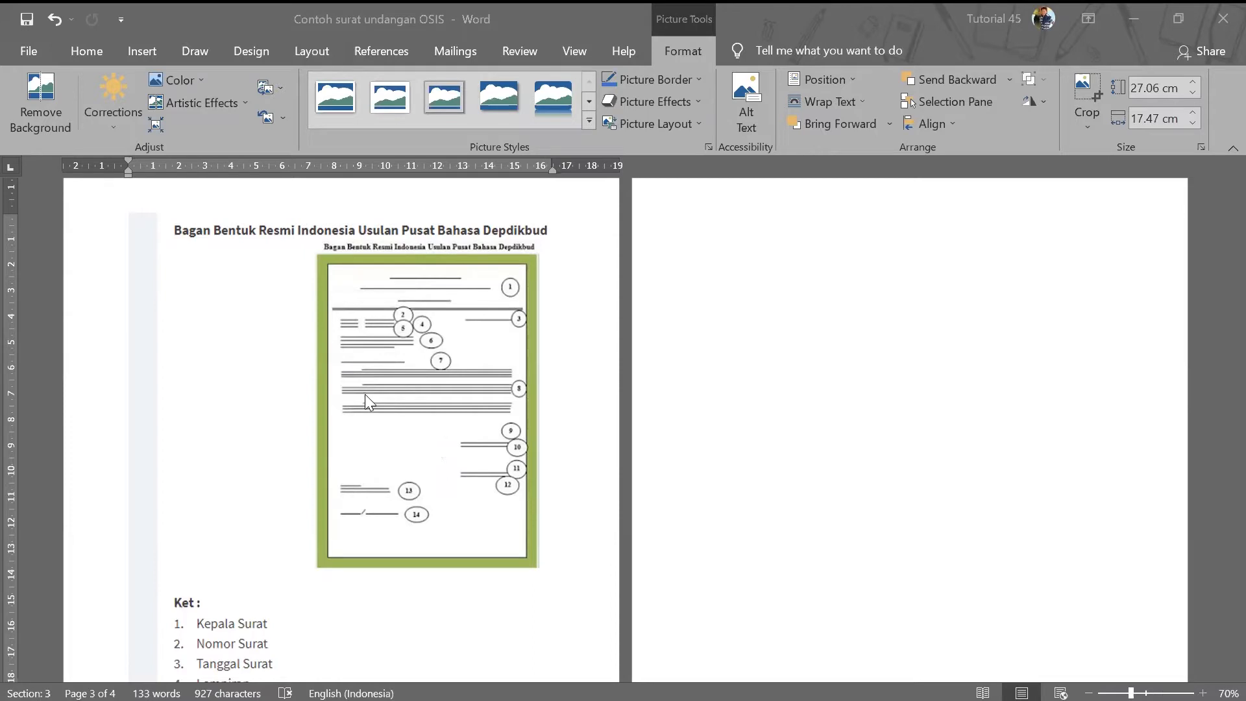
# - Select the Depdikbud letter-format diagram image on page 3
pyautogui.click(389, 392)
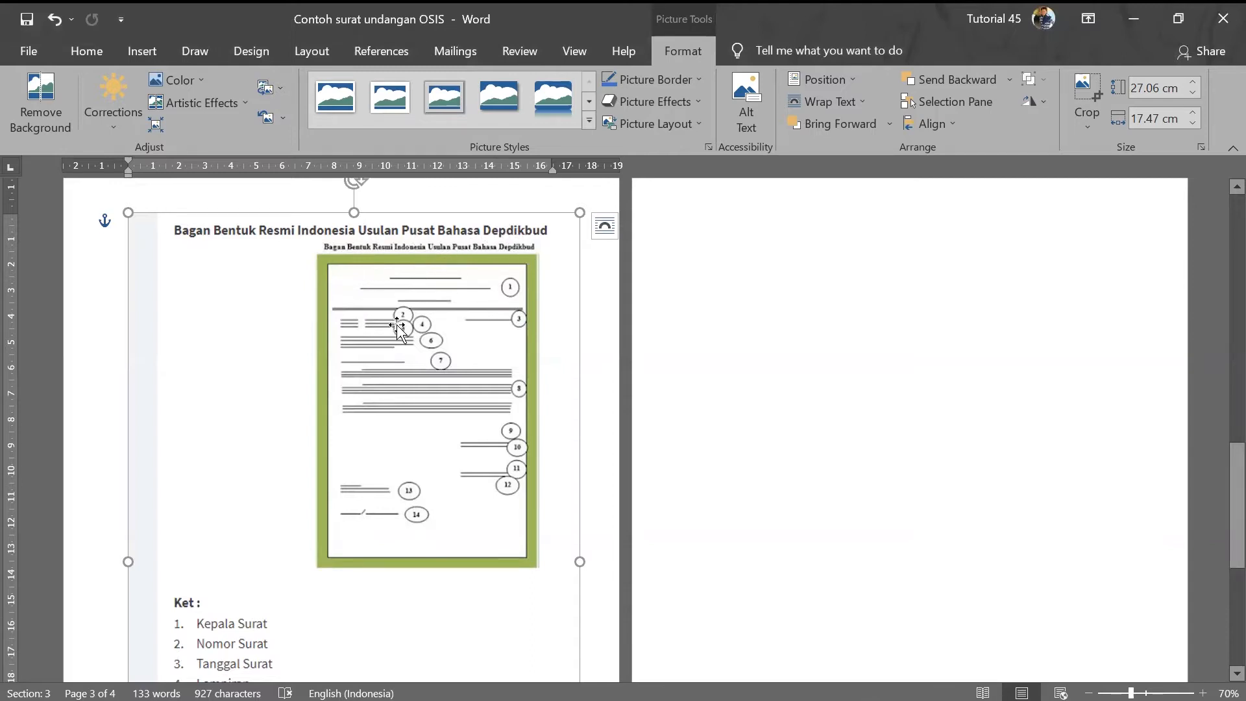
pyautogui.scroll(-1, 455, 408)
pyautogui.scroll(-1, 455, 408)
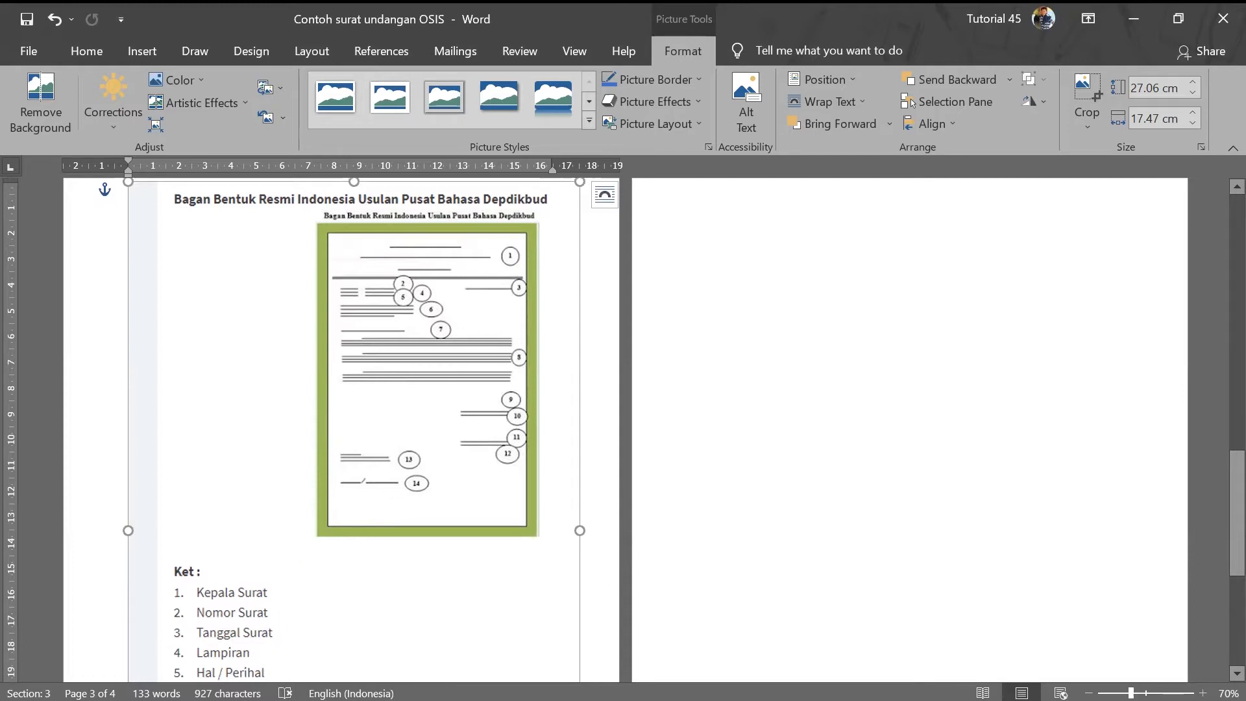
pyautogui.scroll(-1, 253, 661)
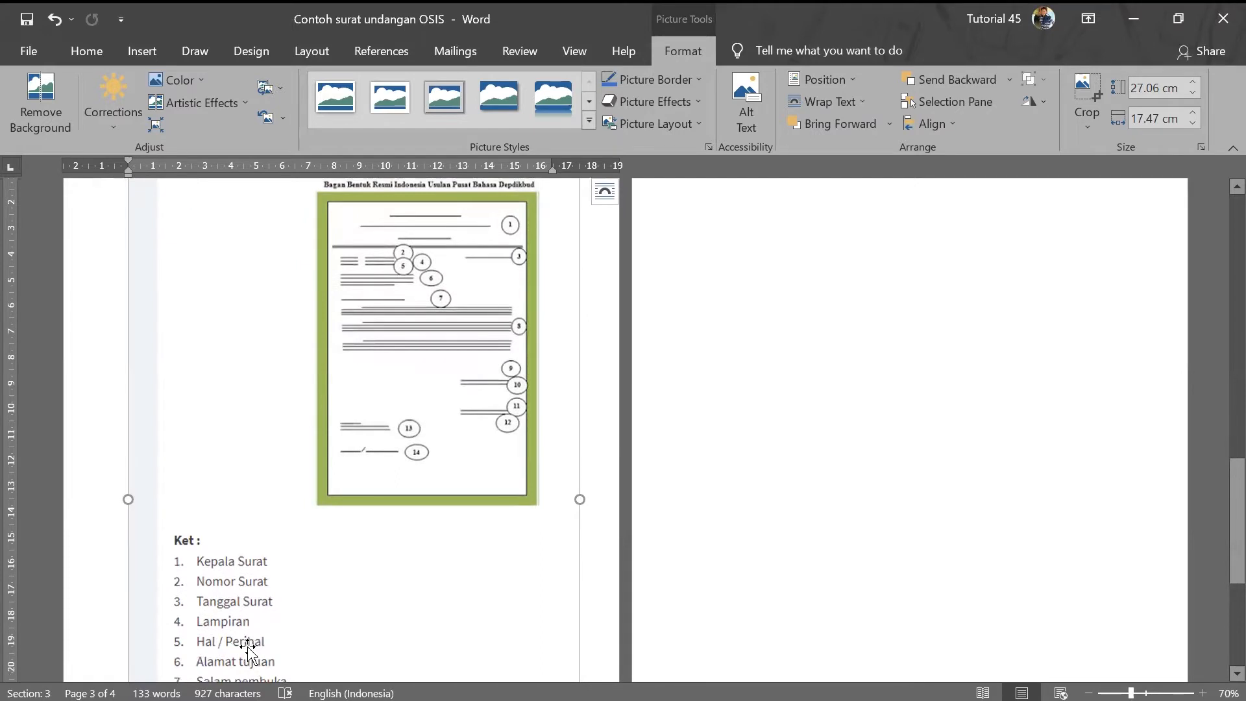
pyautogui.scroll(-1, 247, 649)
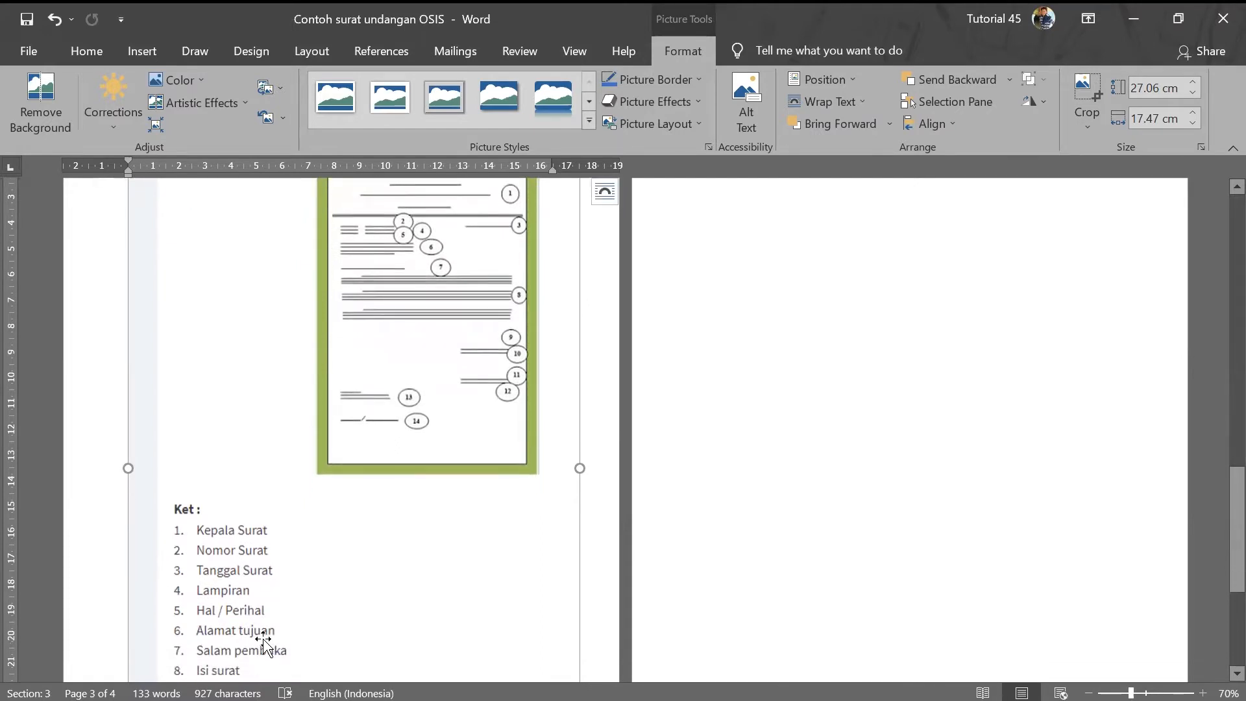
pyautogui.scroll(-1, 256, 641)
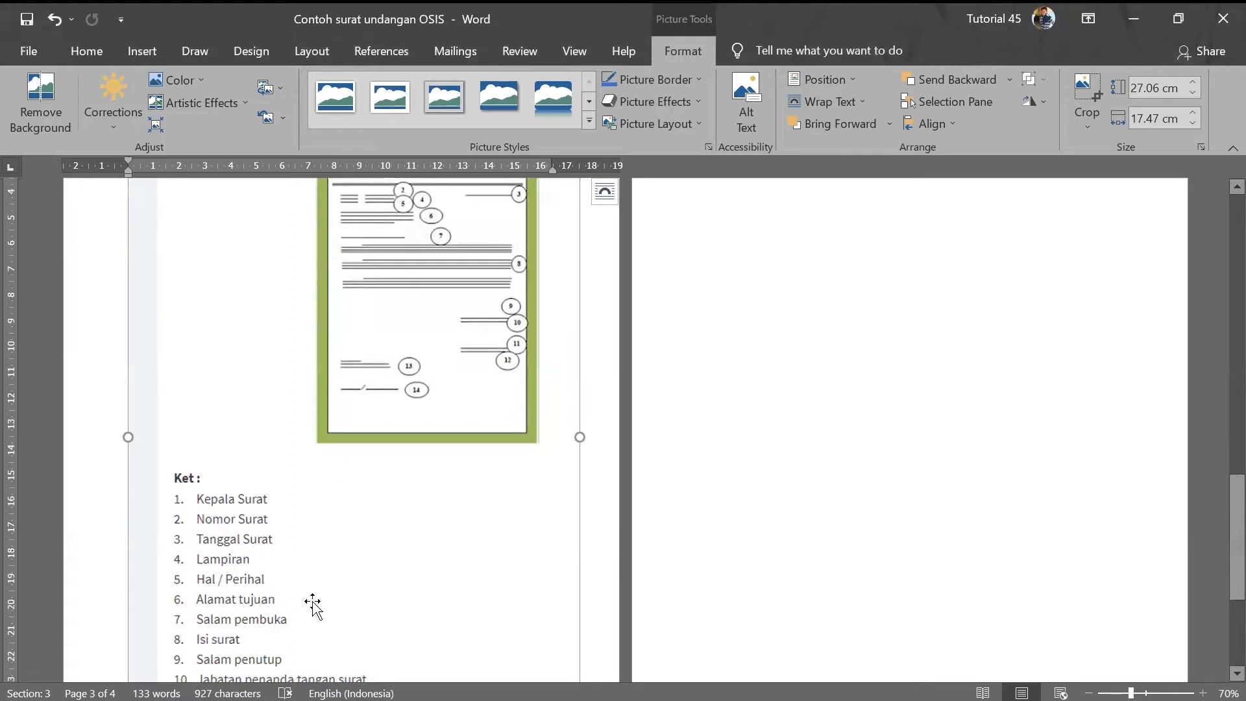
pyautogui.scroll(-1, 314, 603)
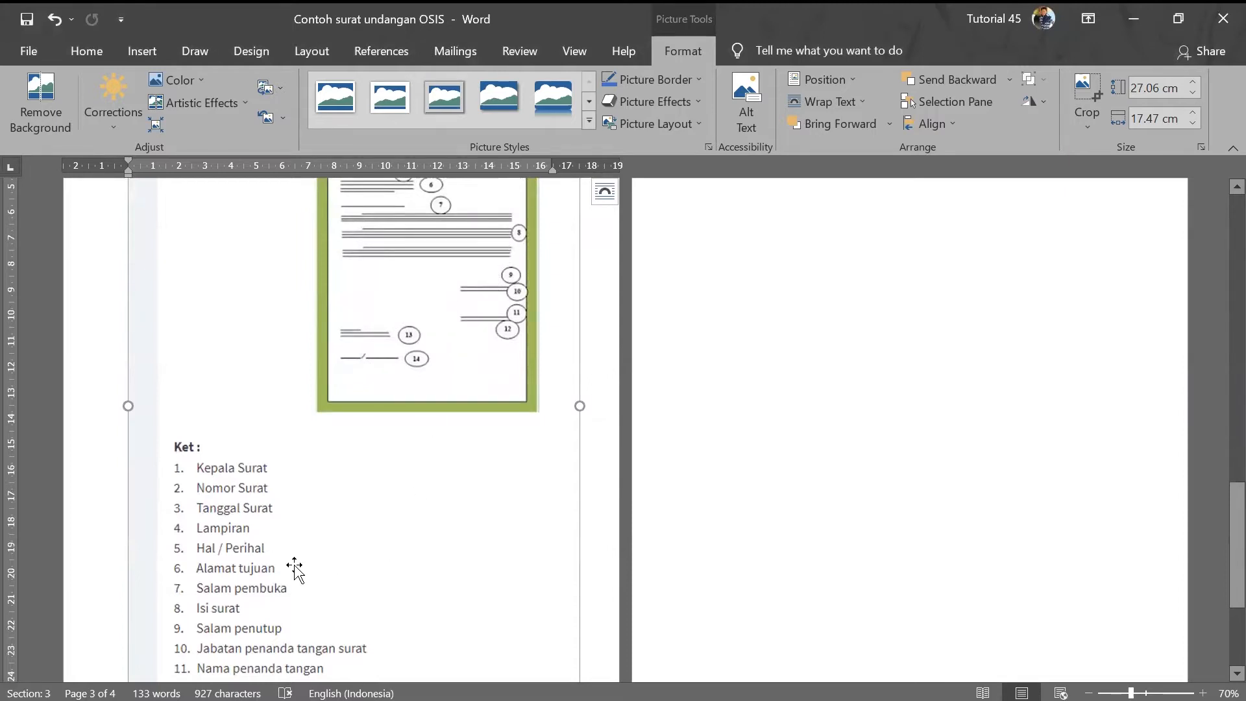
pyautogui.scroll(-1, 295, 567)
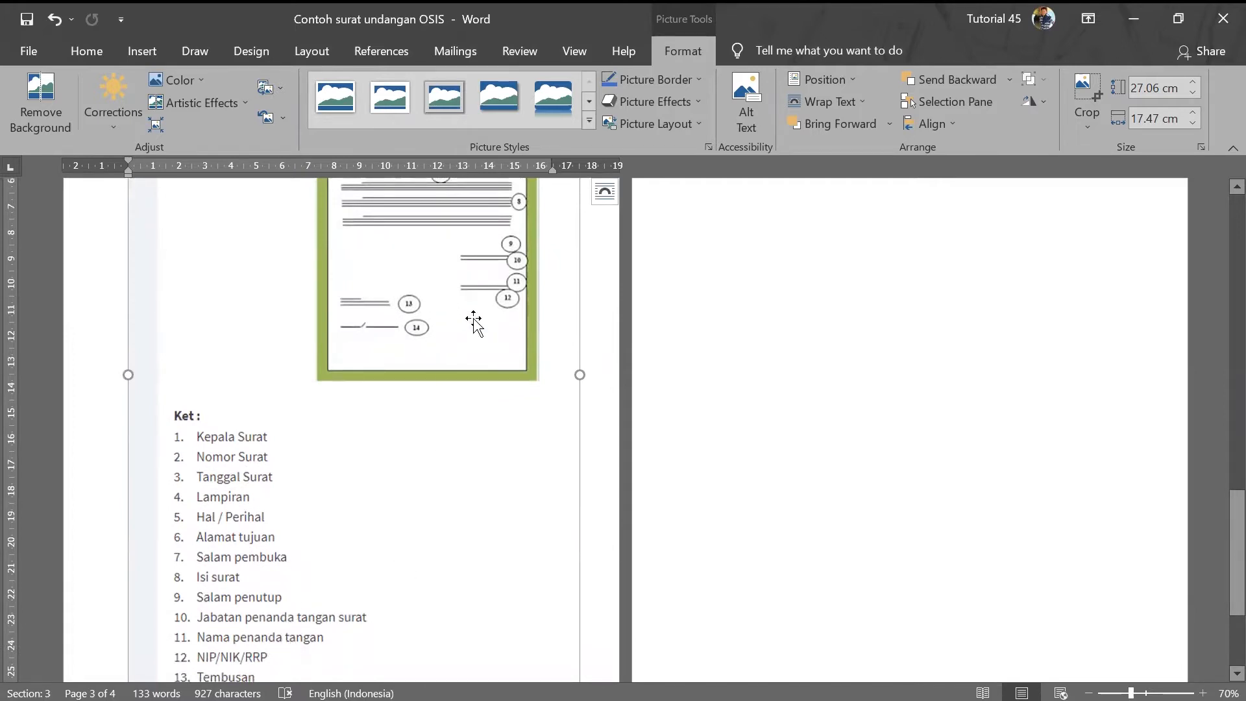
pyautogui.scroll(-2, 236, 655)
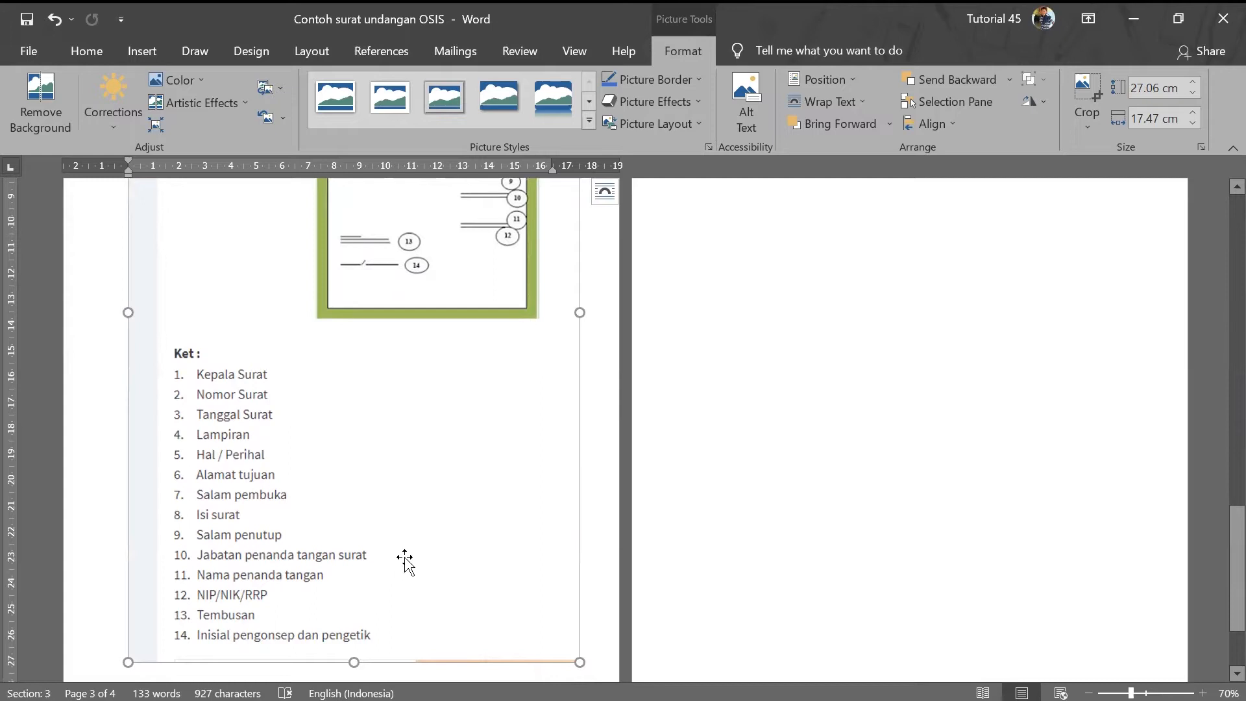
pyautogui.scroll(4, 464, 566)
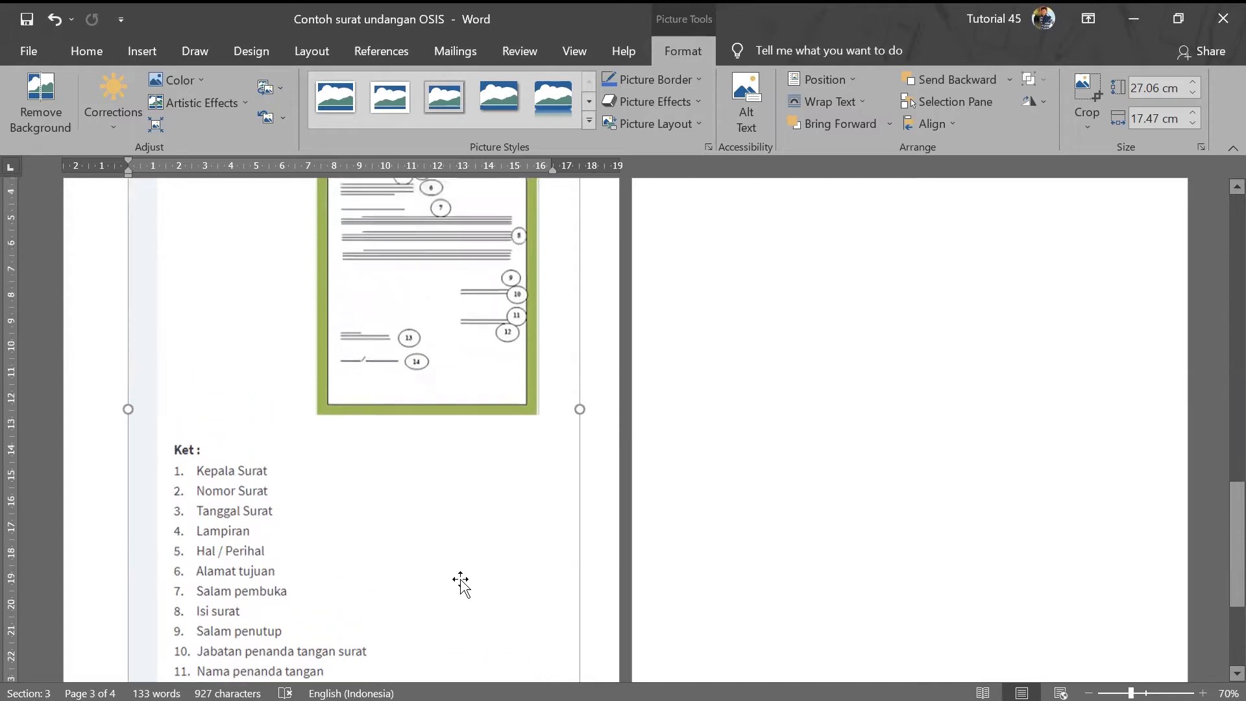
pyautogui.scroll(-5, 320, 527)
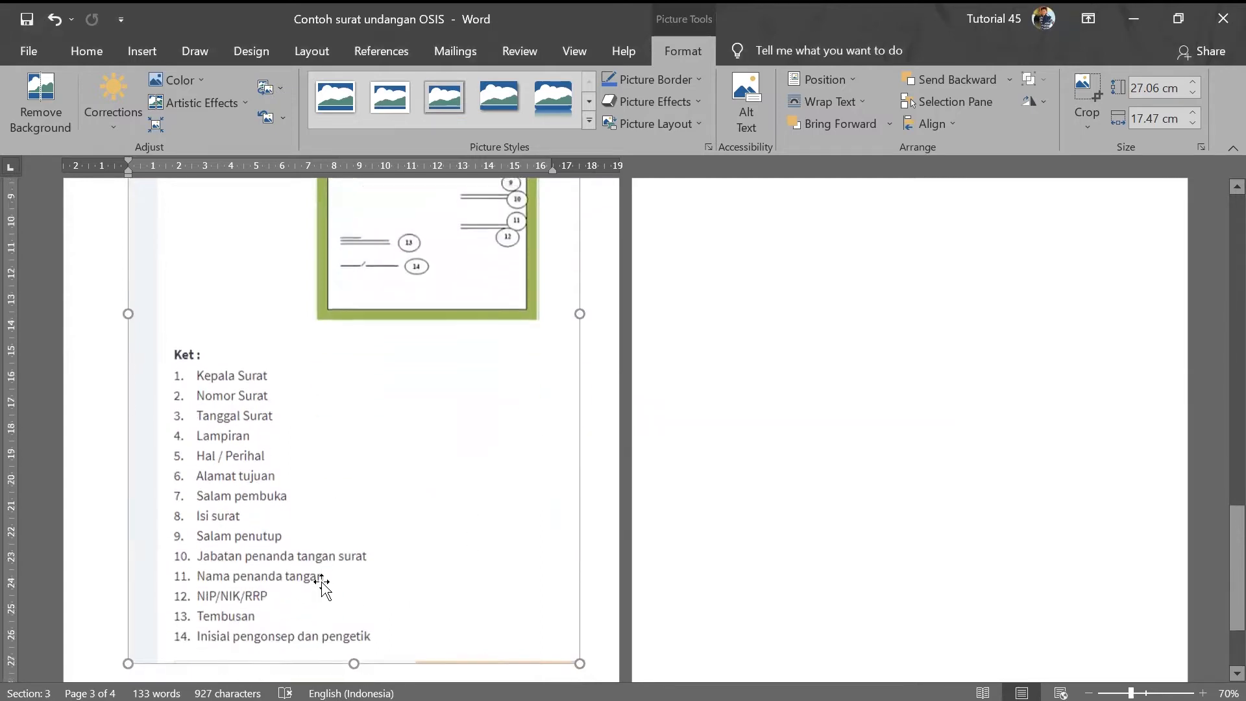
pyautogui.scroll(3, 323, 486)
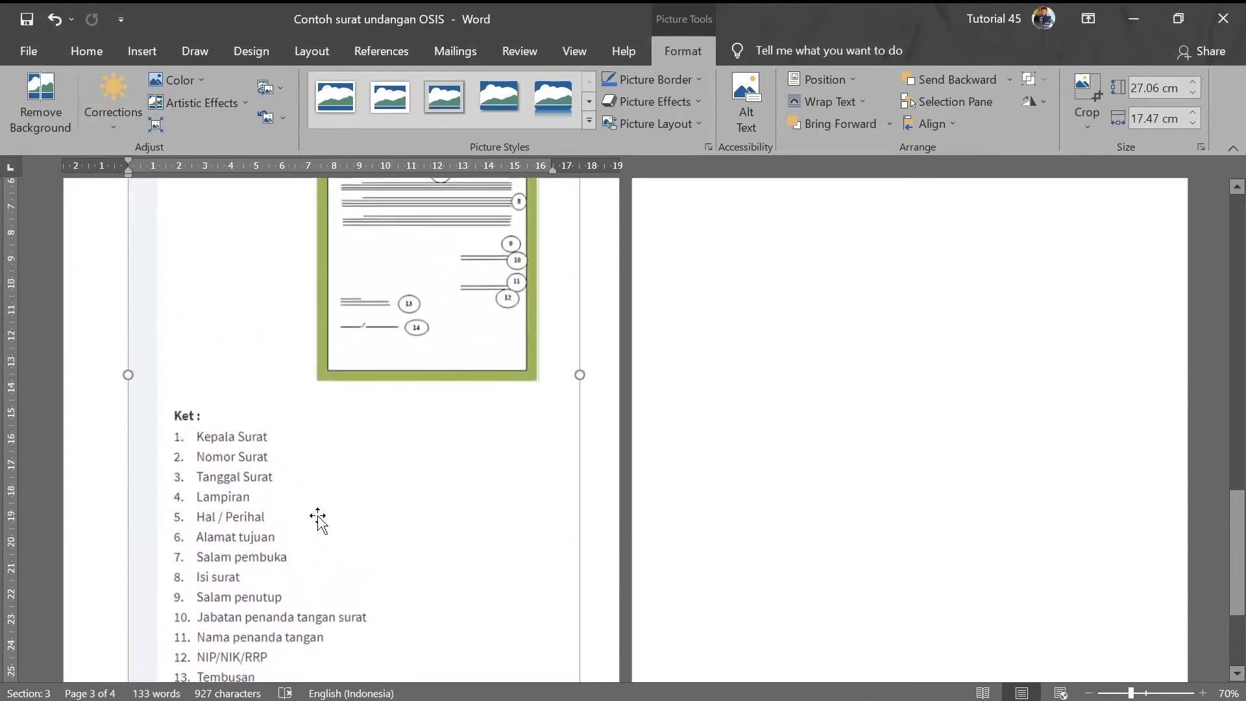
pyautogui.scroll(2, 318, 553)
pyautogui.scroll(-3, 314, 552)
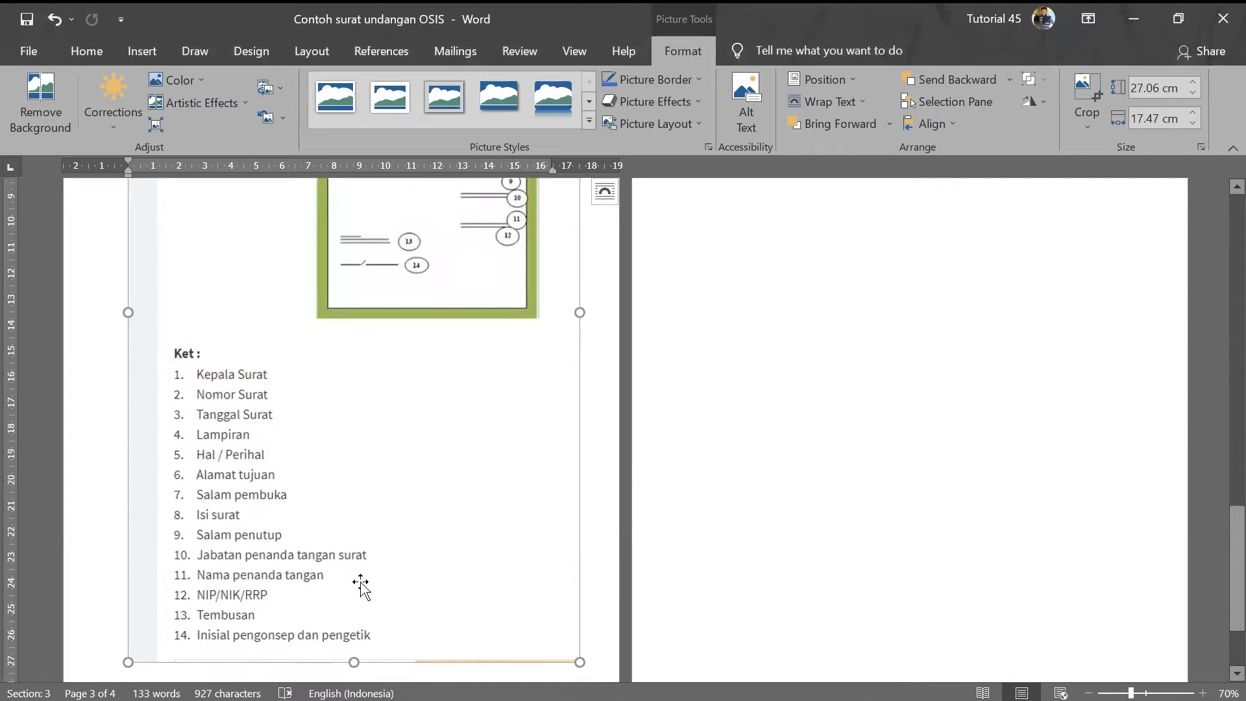
pyautogui.scroll(2, 402, 581)
pyautogui.scroll(4, 356, 541)
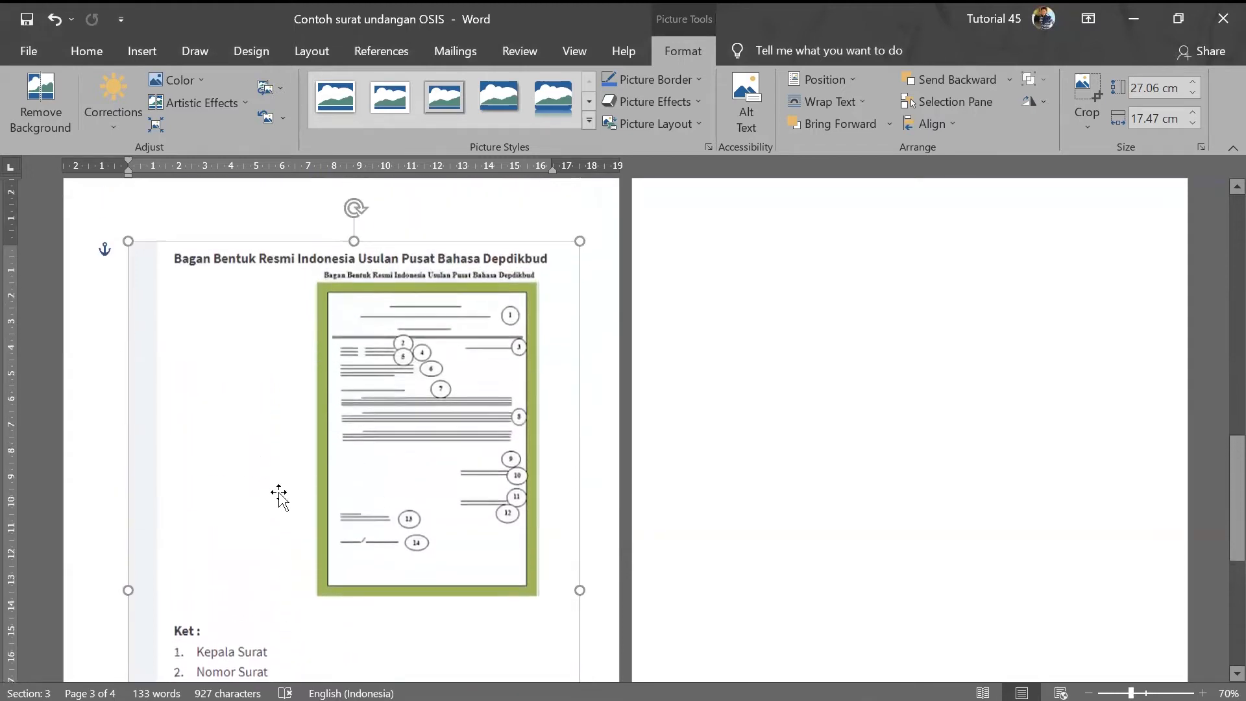
# - Resize the diagram image to 16.12 × 10.41 cm, then go back to the page 1 letter
pyautogui.moveTo(128, 245); pyautogui.dragTo(233, 500)
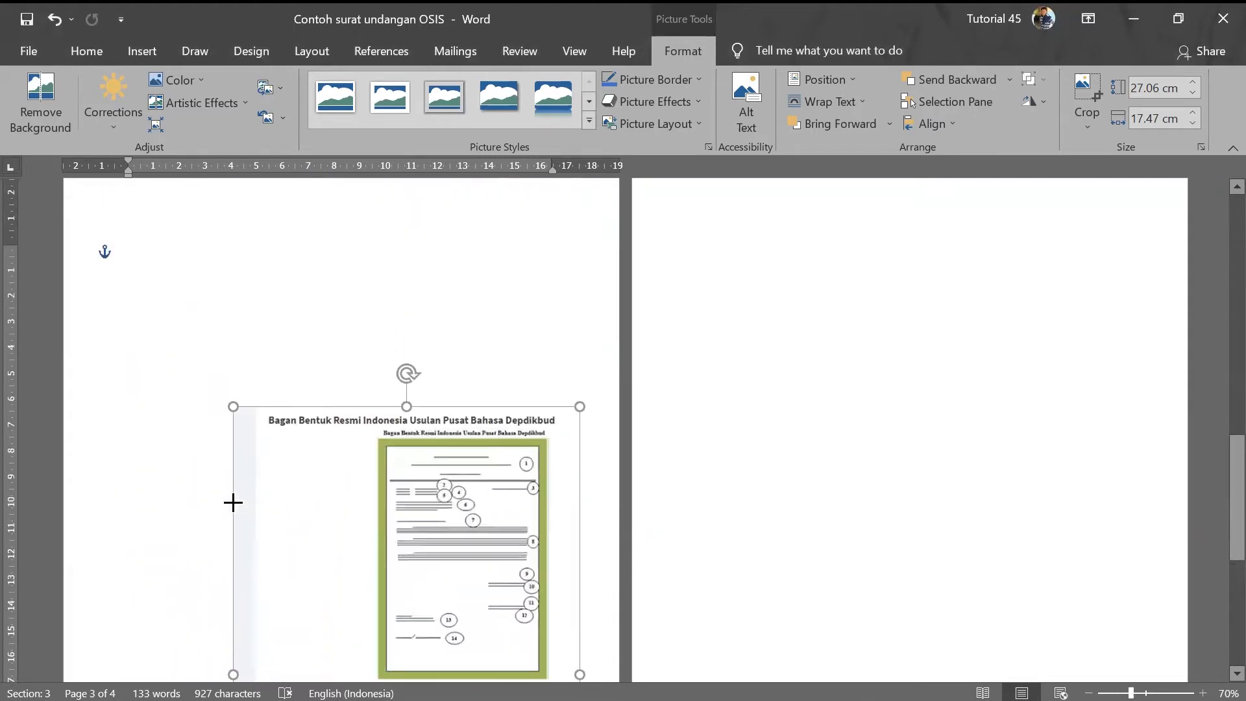
pyautogui.scroll(-4, 378, 524)
pyautogui.scroll(3, 314, 445)
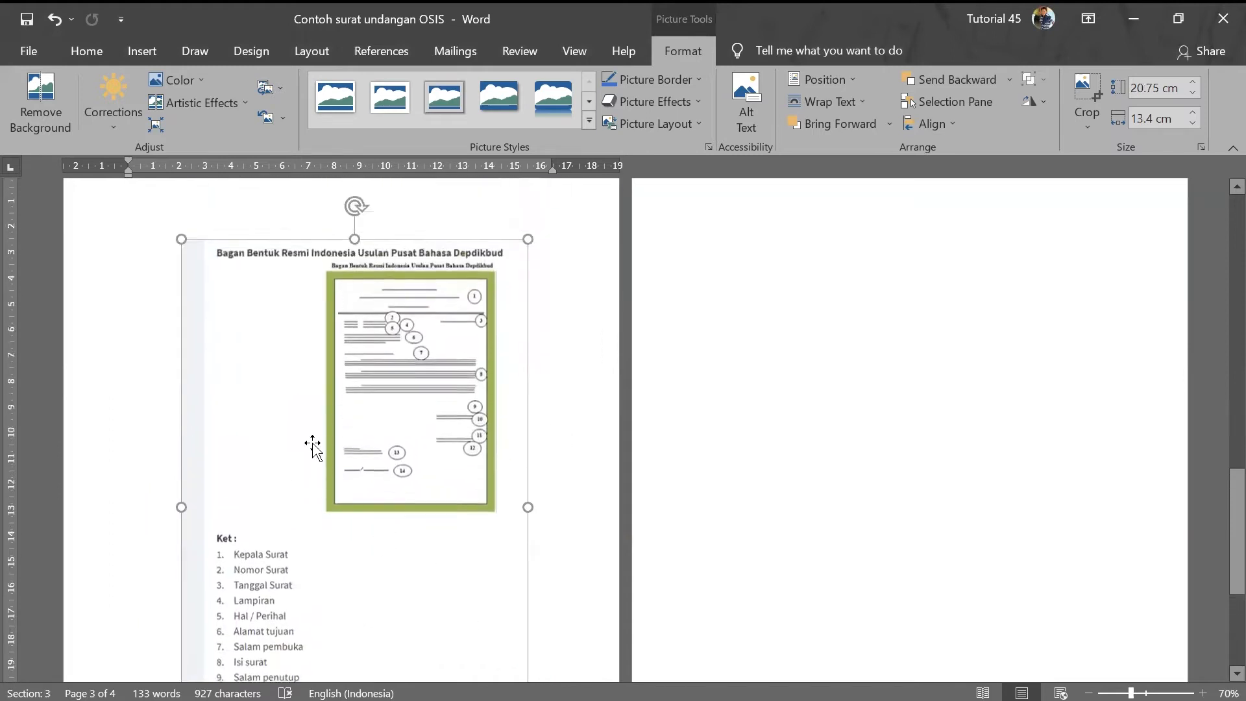
pyautogui.moveTo(177, 302); pyautogui.dragTo(260, 423)
pyautogui.scroll(-5, 409, 520)
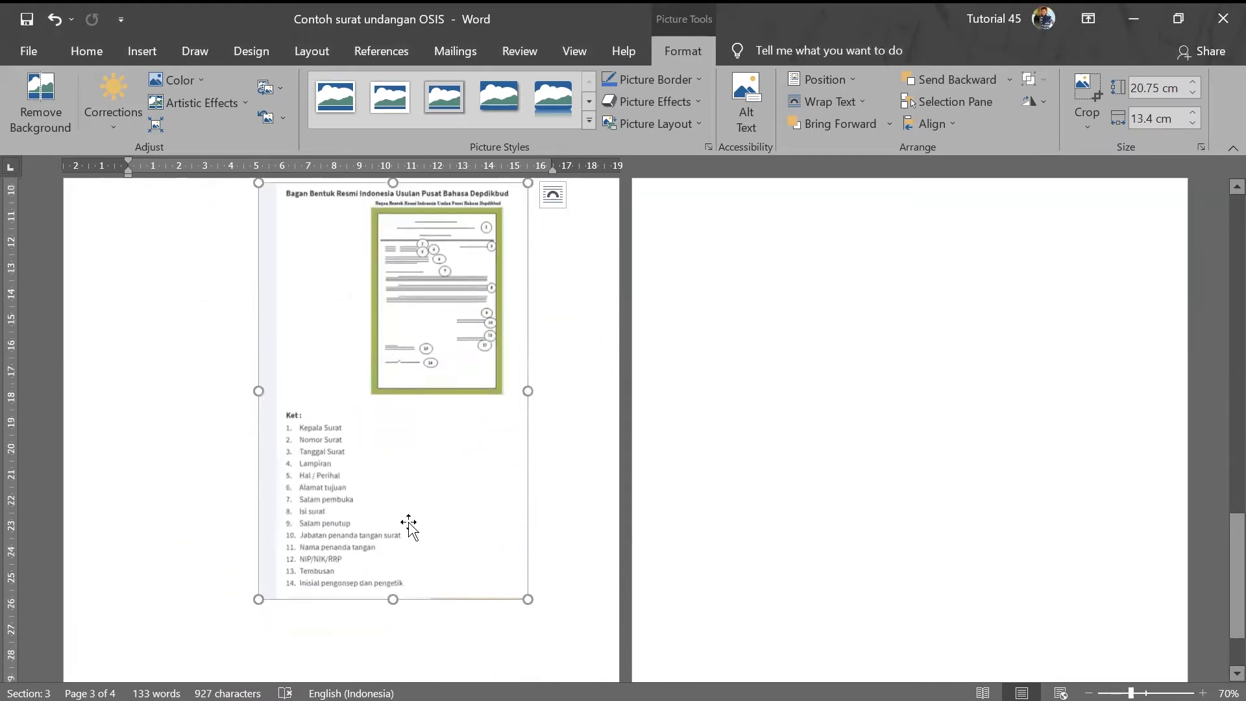
pyautogui.scroll(15, 430, 622)
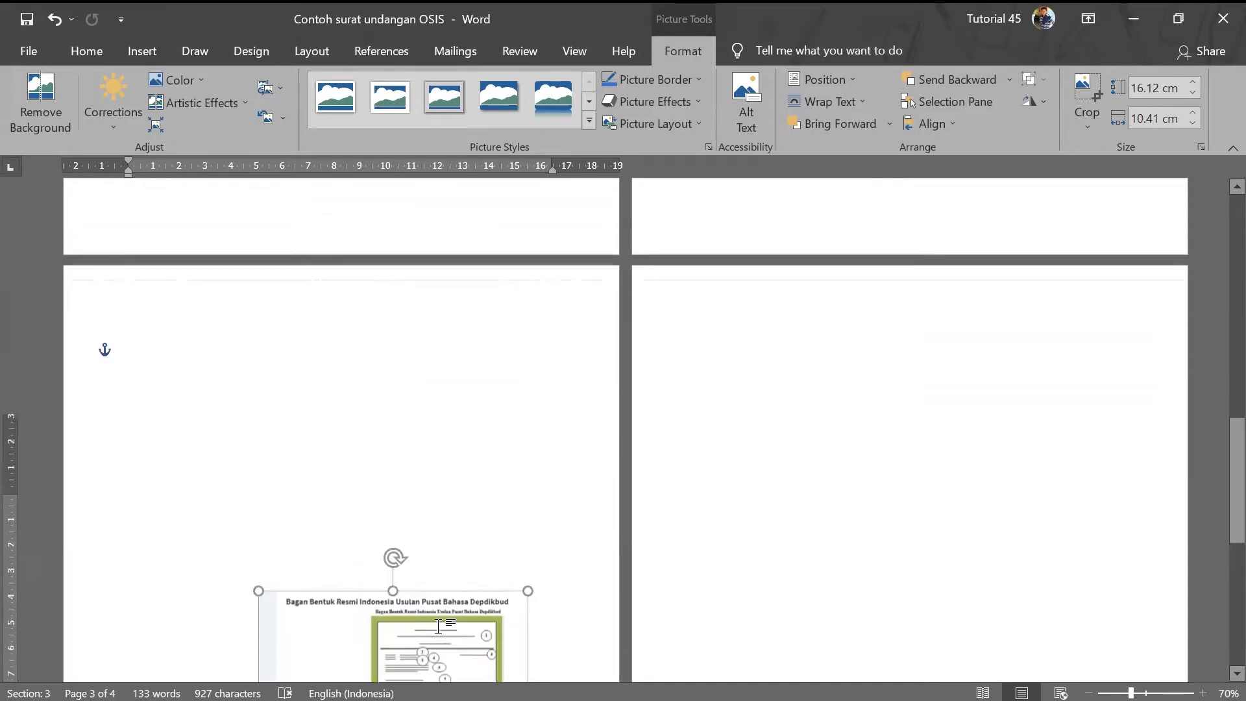
pyautogui.scroll(4, 430, 627)
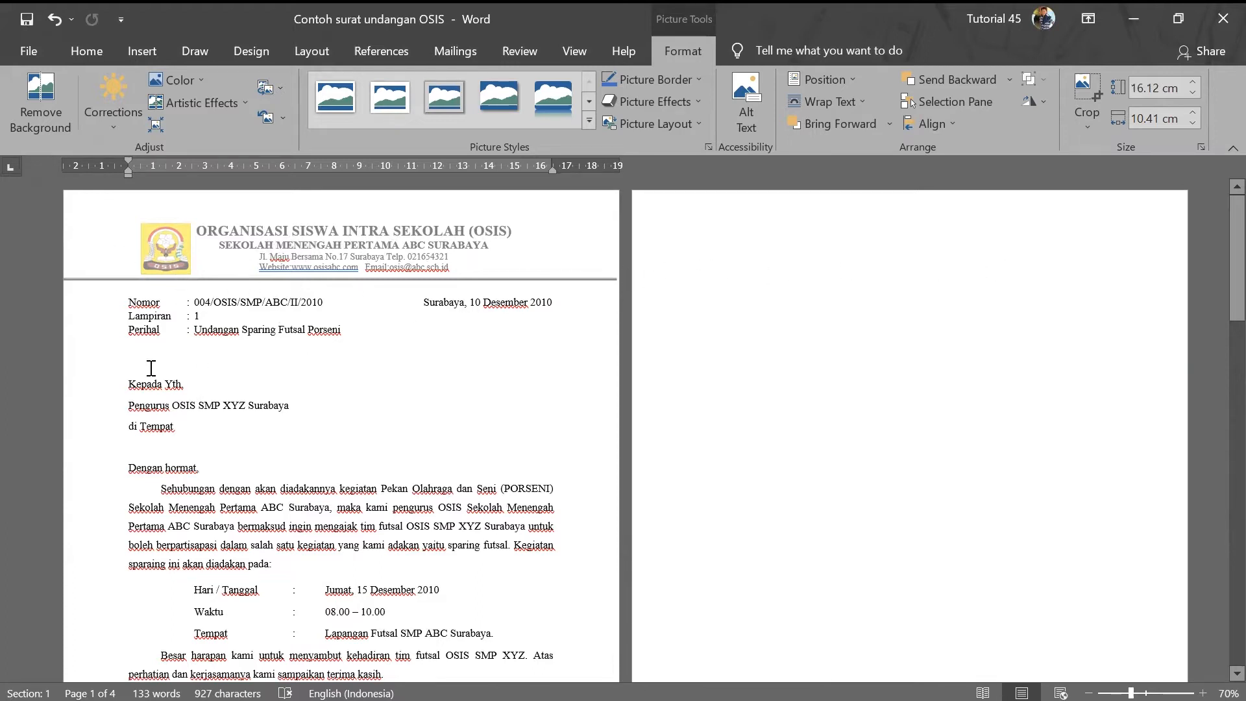
# - Open the empty Section 2 header on page 2, begin typing 'OR', and show the Home formatting tools
pyautogui.moveTo(104, 332); pyautogui.dragTo(486, 514)
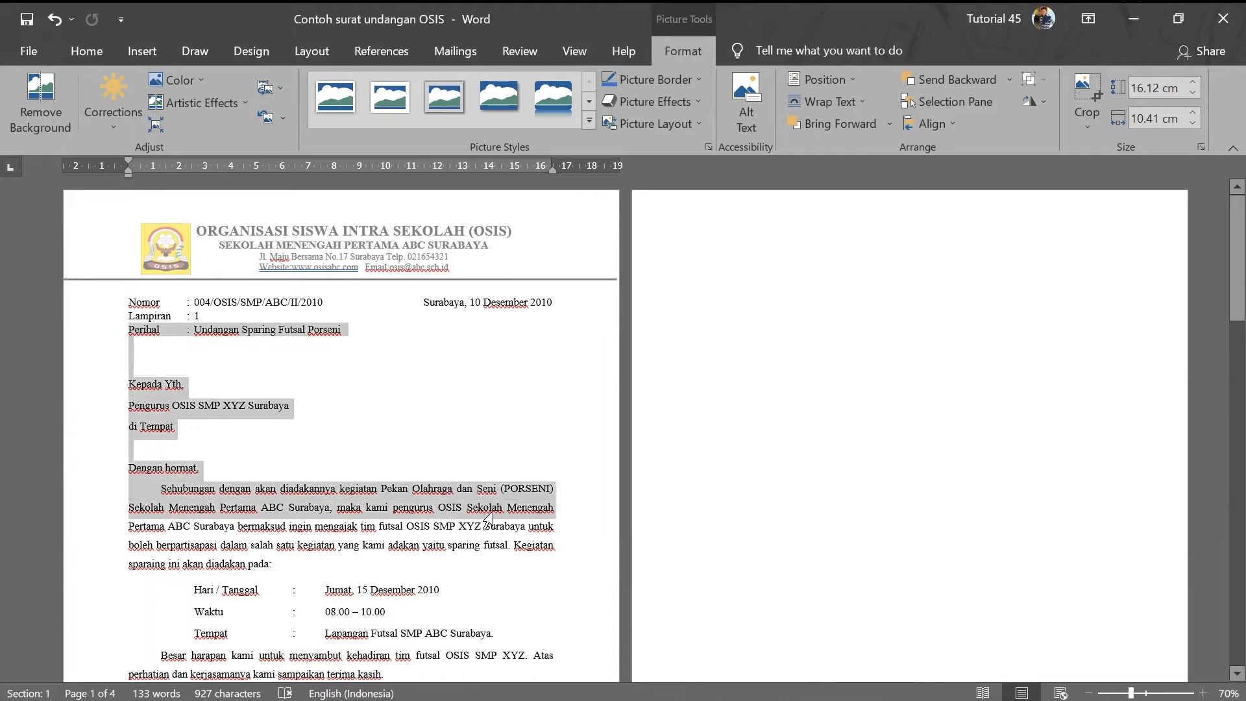
pyautogui.click(804, 363)
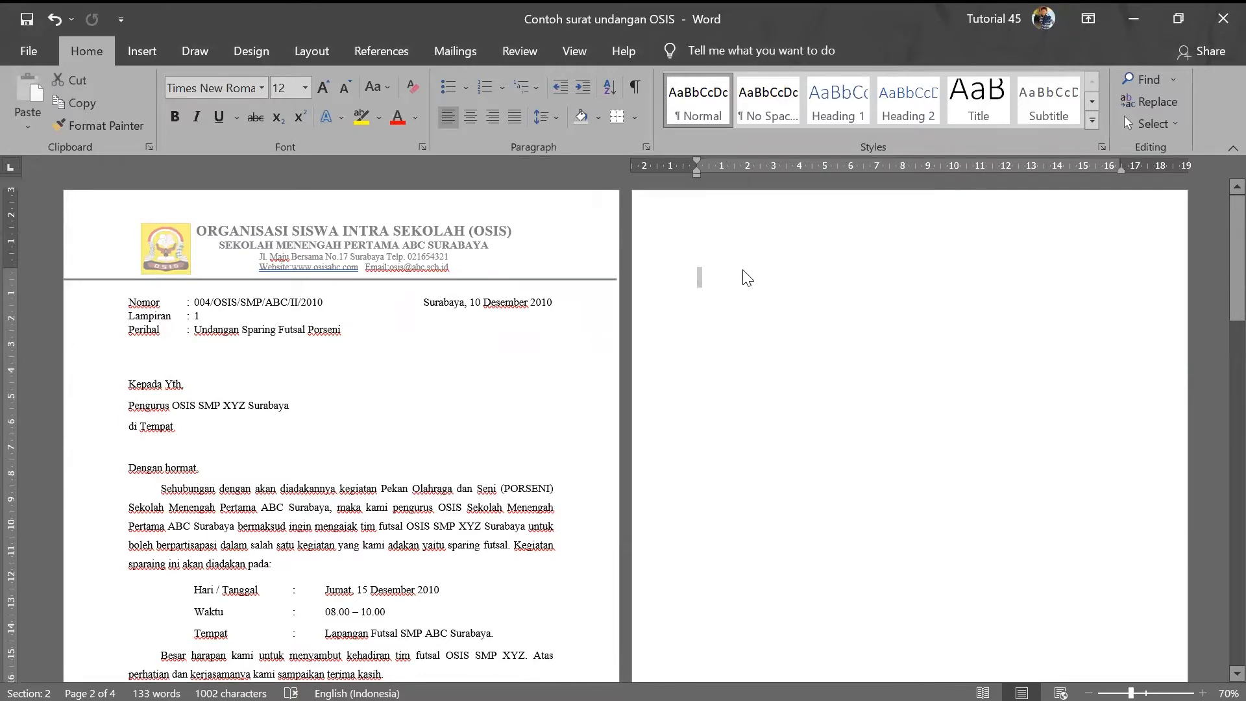
pyautogui.doubleClick(773, 226)
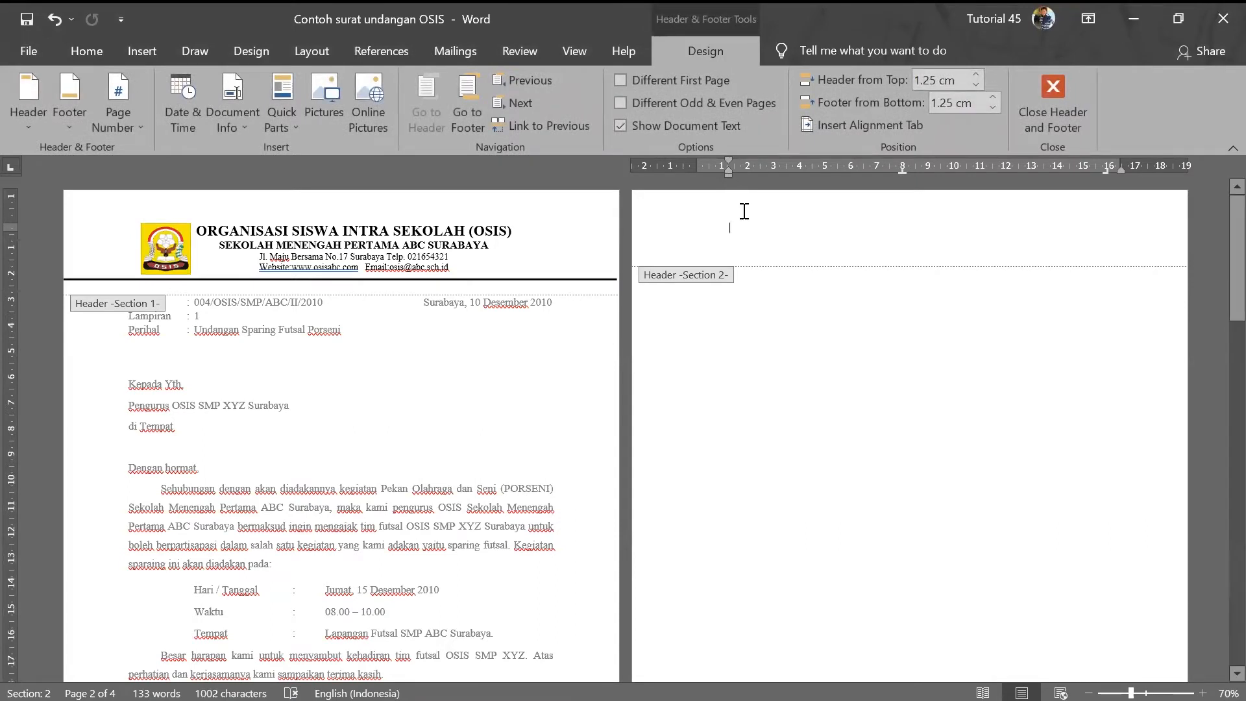
pyautogui.write('OR')
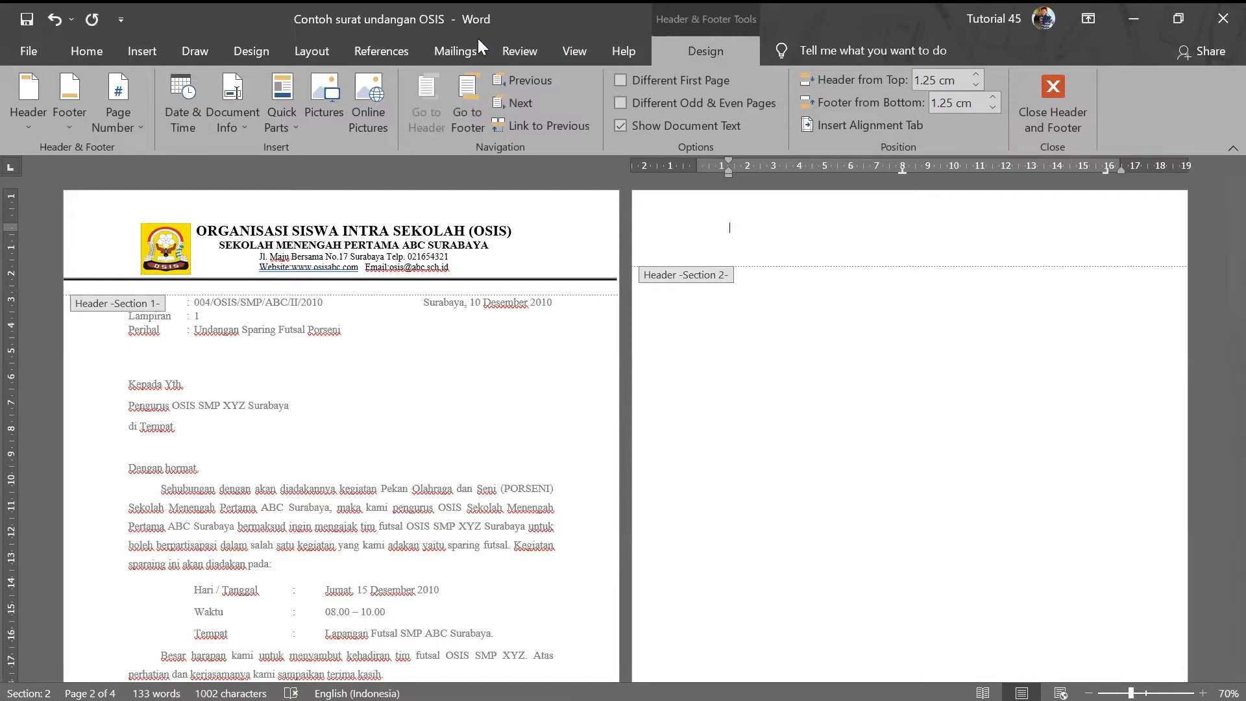
pyautogui.click(86, 54)
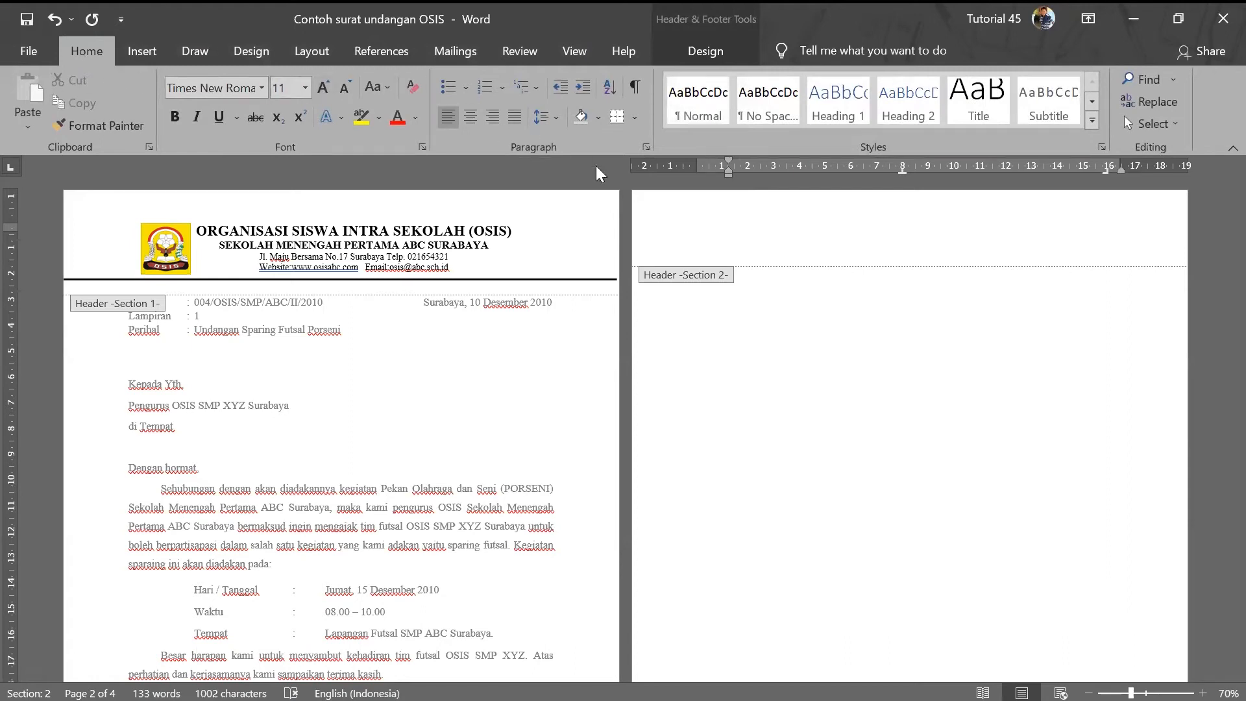
# - Complete the header title as 'ORGANISASI SISWA INTRA SEKOLAH (OSIS)'
pyautogui.write('ORGANO')
pyautogui.press('BackSpace')
pyautogui.press('BackSpace')
pyautogui.write('ISASI SISWA INTRA SEKOLAH (OS')
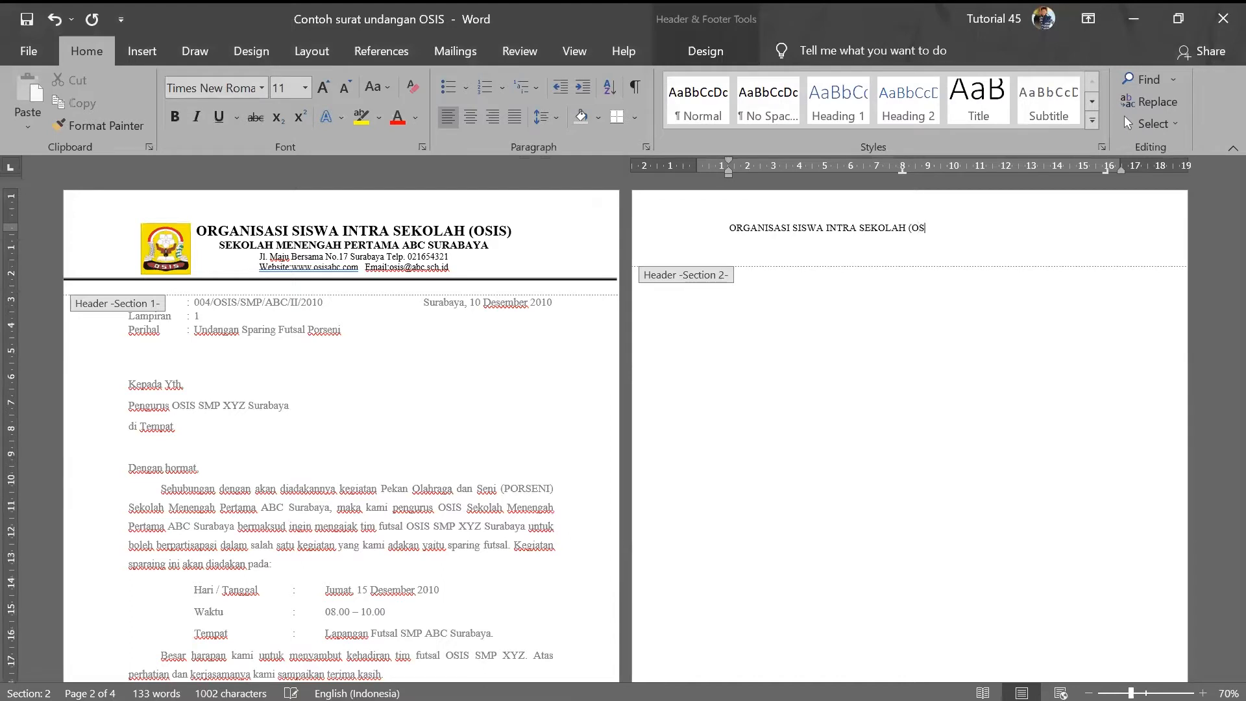
pyautogui.write('IS)')
# - Add the school name line 'SEKOLAH MENENGAH PERTAMA ABC SURABAYA' to the page 2 header
pyautogui.click(738, 233)
pyautogui.write('SEJOLAH')
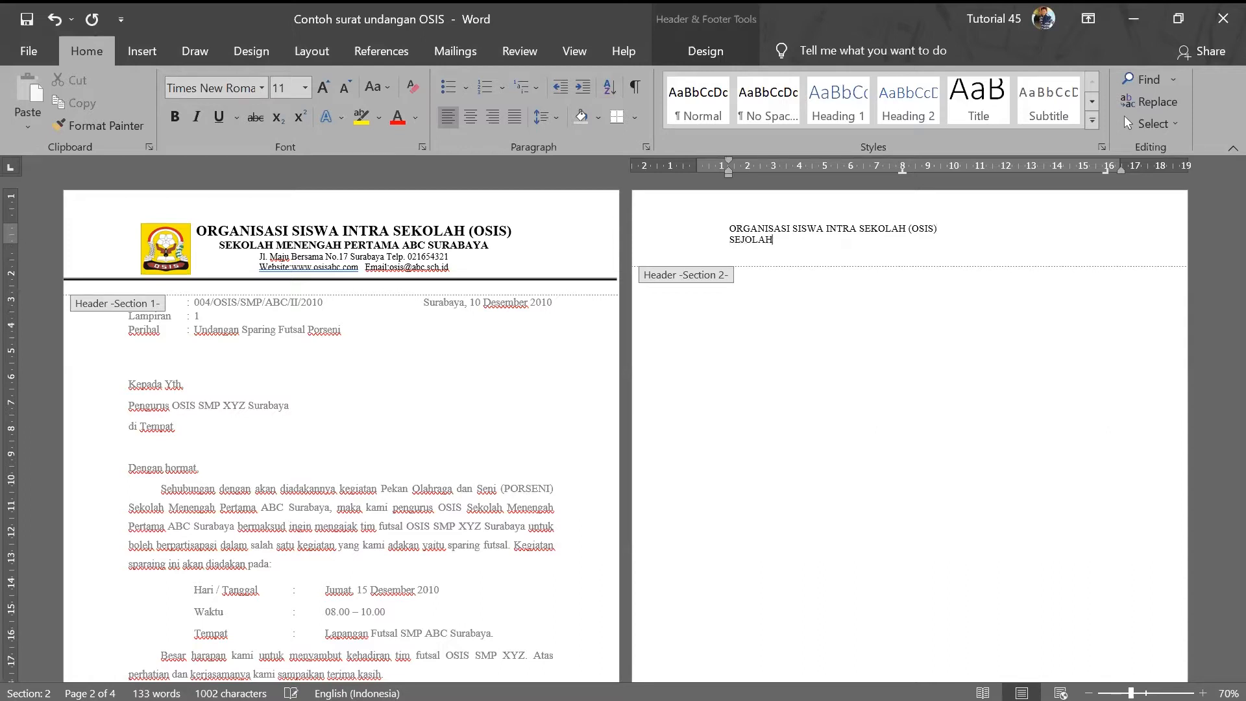
pyautogui.press('BackSpace')
pyautogui.press('BackSpace')
pyautogui.press('BackSpace')
pyautogui.press('BackSpace')
pyautogui.write('KOLAH MENENGAH PERTAMA')
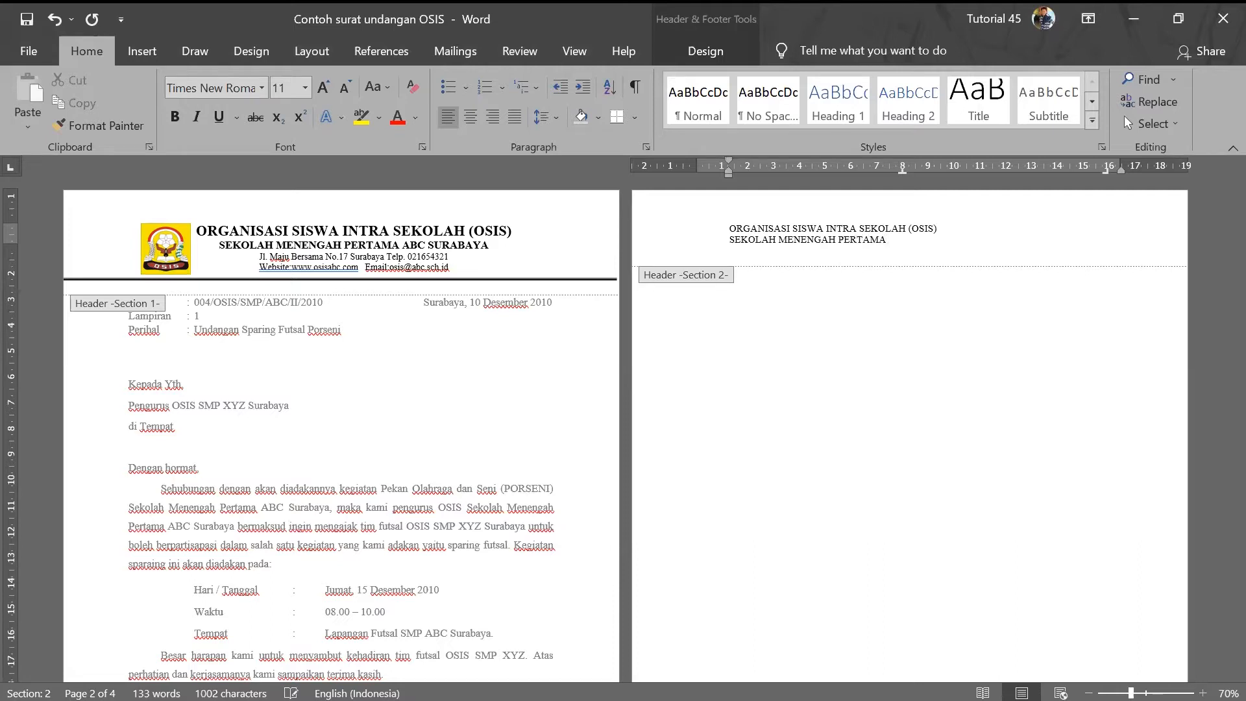
pyautogui.write(' ABC SURABAYABYA')
pyautogui.press('Return')
pyautogui.write('jL')
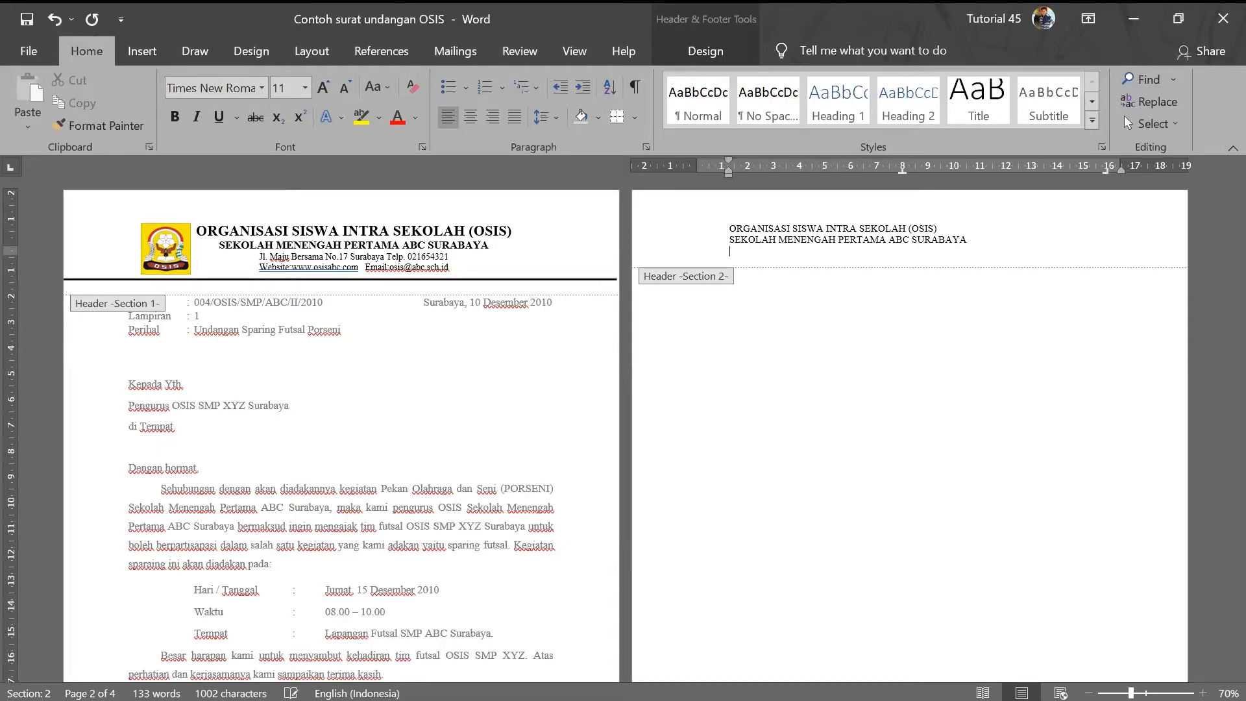
pyautogui.press('capslock')
pyautogui.press('capslock')
pyautogui.press('capslock')
# - Append 'Surabaya Telp. 021654321' to the address and start a new line with 'Website: www'
pyautogui.press('capslock')
pyautogui.write('Surabaya')
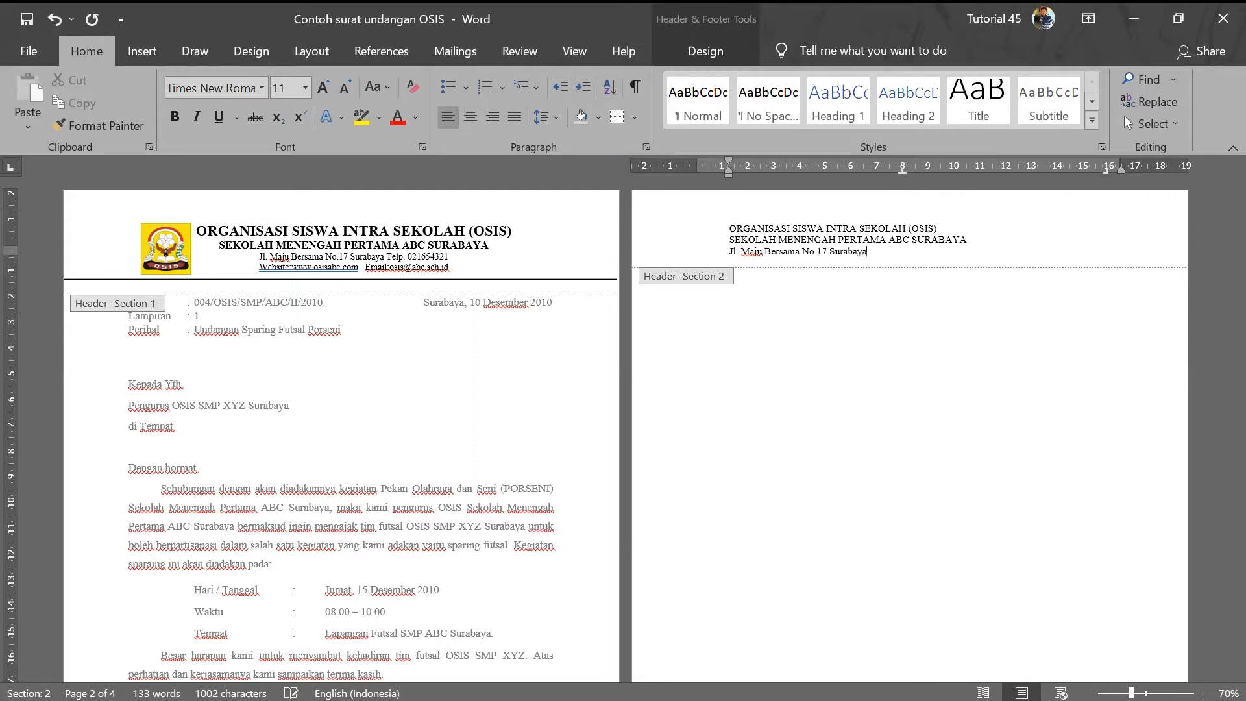
pyautogui.write(' tEL')
pyautogui.press('BackSpace')
pyautogui.press('BackSpace')
pyautogui.press('BackSpace')
pyautogui.write('Tel')
pyautogui.write('021654321')
pyautogui.press('Return')
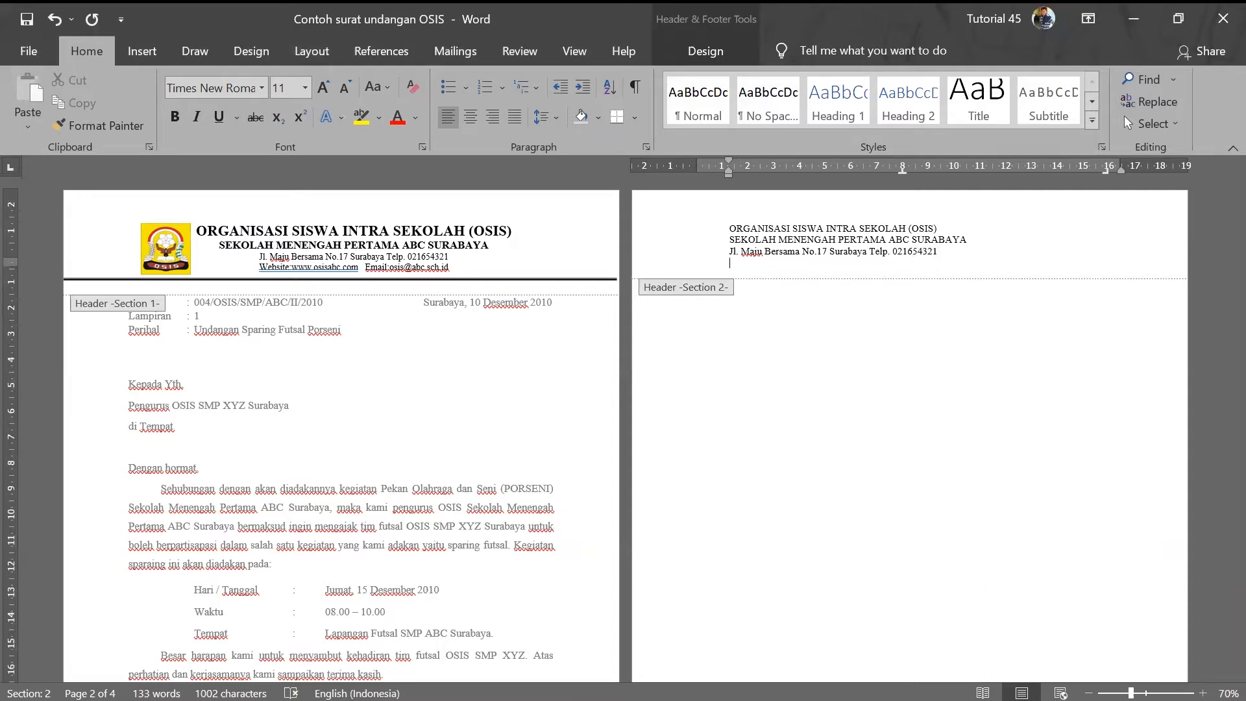
pyautogui.press('capslock')
pyautogui.write('Website: www')
pyautogui.write('.osisi')
pyautogui.press('BackSpace')
pyautogui.write('abc.com E')
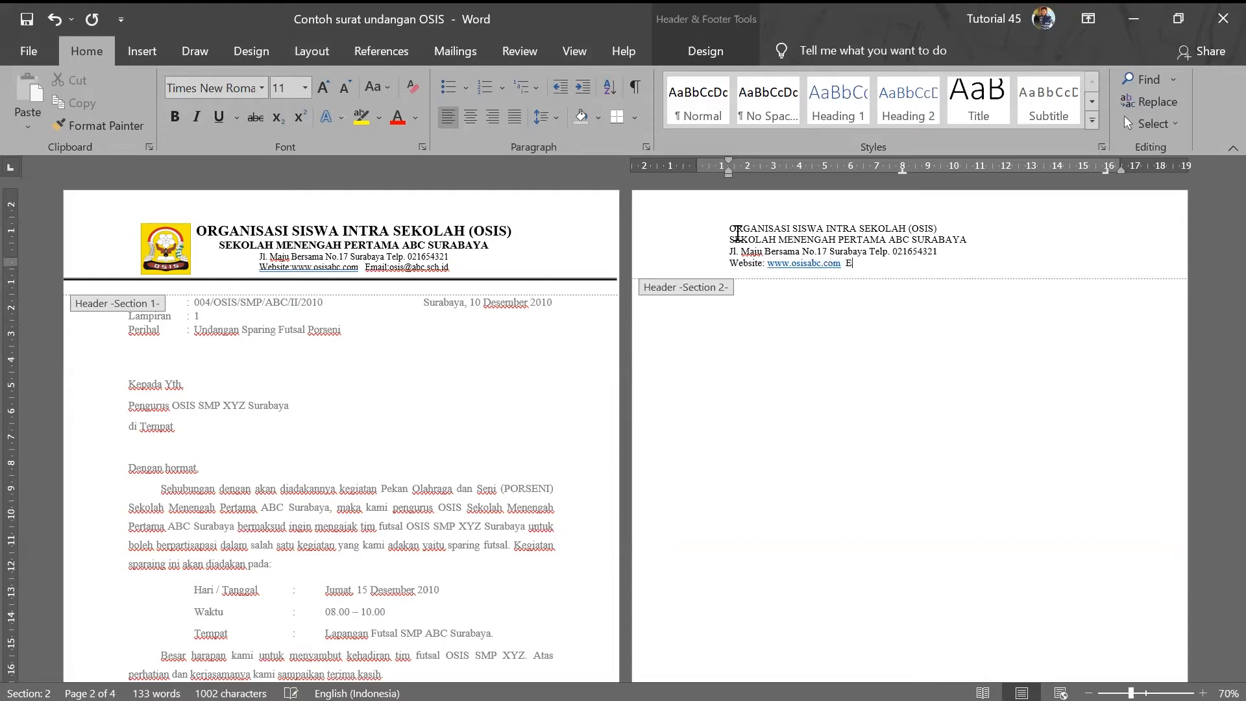
pyautogui.write('mail')
pyautogui.write(': ')
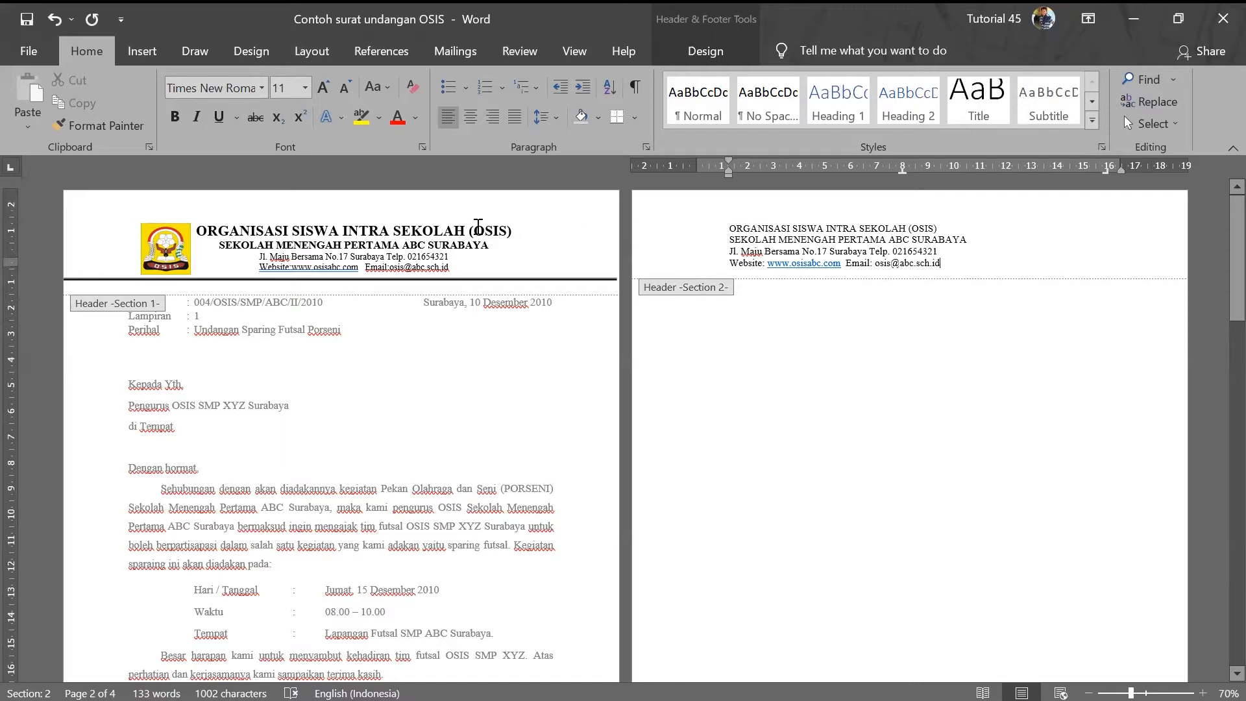
# - Select the page 2 letterhead text from the OSIS title through the e-mail line
pyautogui.click(260, 228)
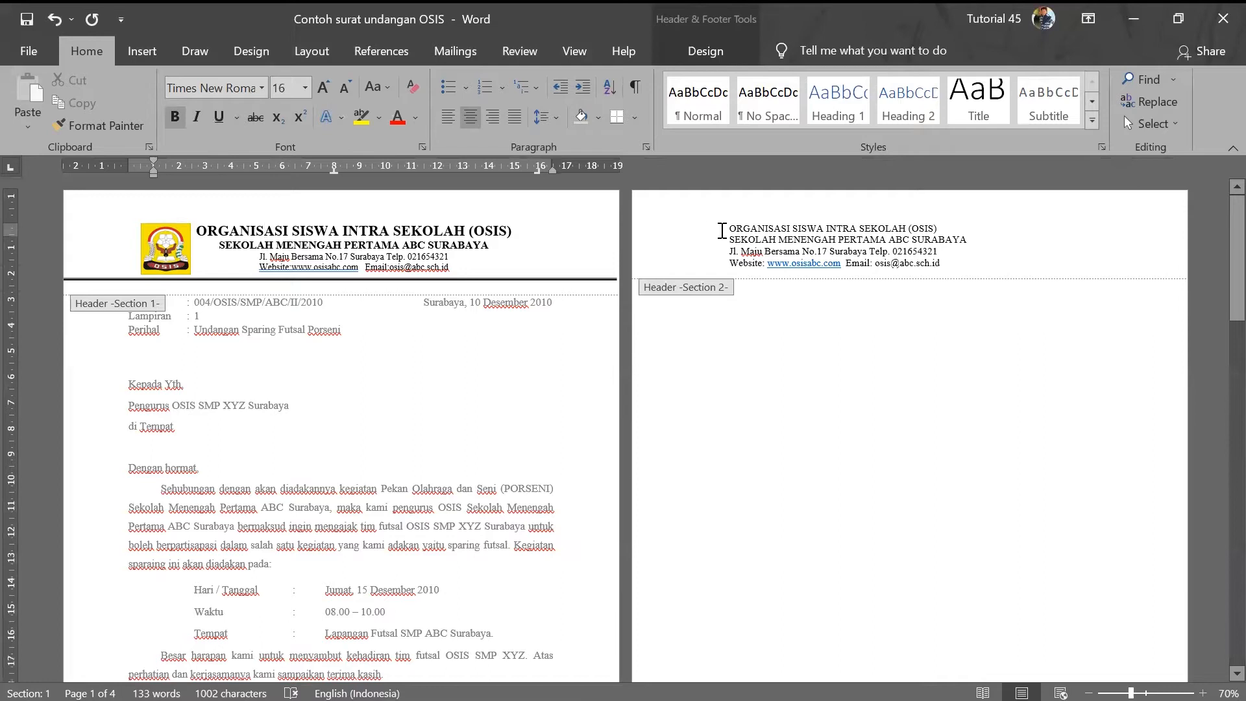
pyautogui.moveTo(731, 228); pyautogui.dragTo(938, 263)
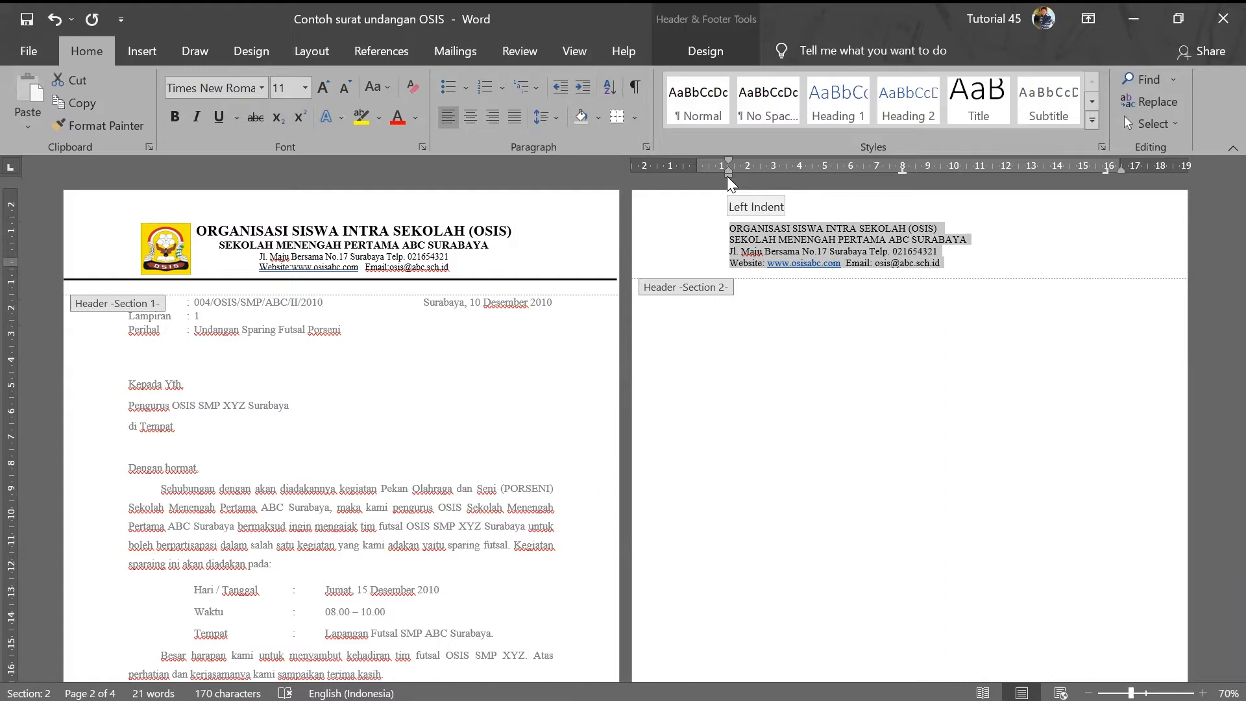
# - Move the page 2 header's left indent from about 1 cm to 2 cm
pyautogui.moveTo(746, 176); pyautogui.dragTo(755, 177)
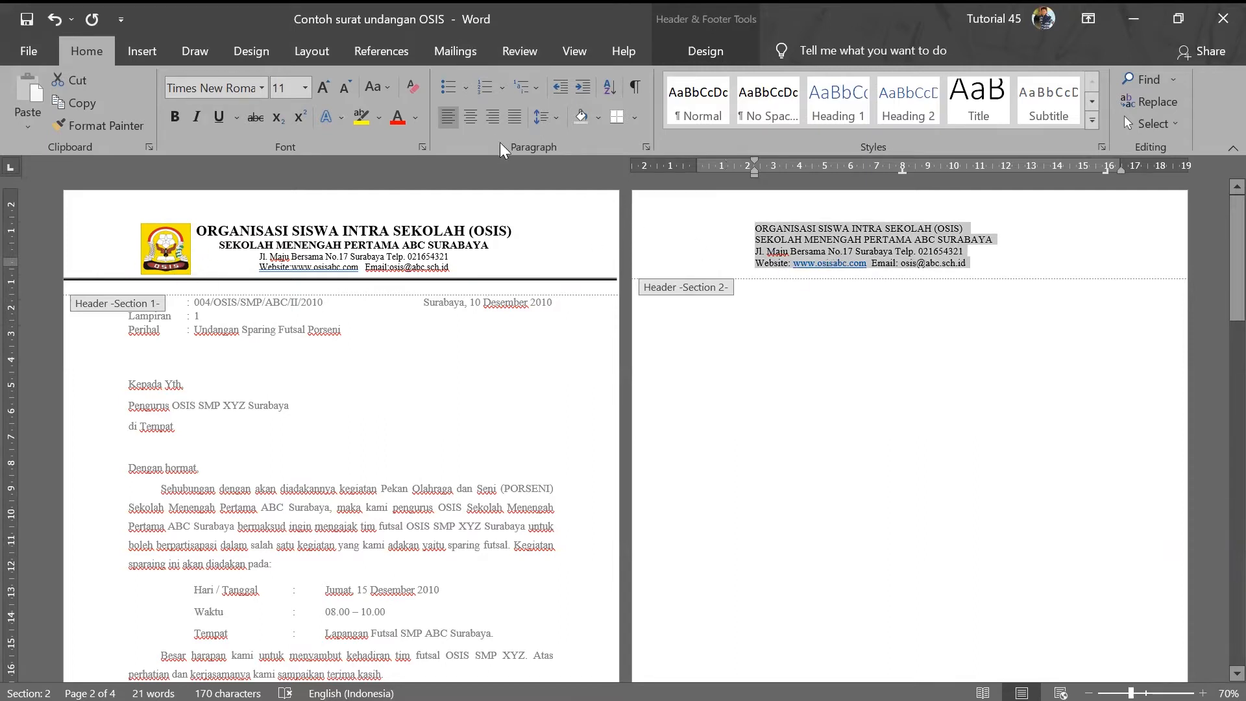
# - Center the page 2 header and enlarge the OSIS title line to 16 pt
pyautogui.click(472, 116)
pyautogui.moveTo(834, 229); pyautogui.dragTo(1038, 230)
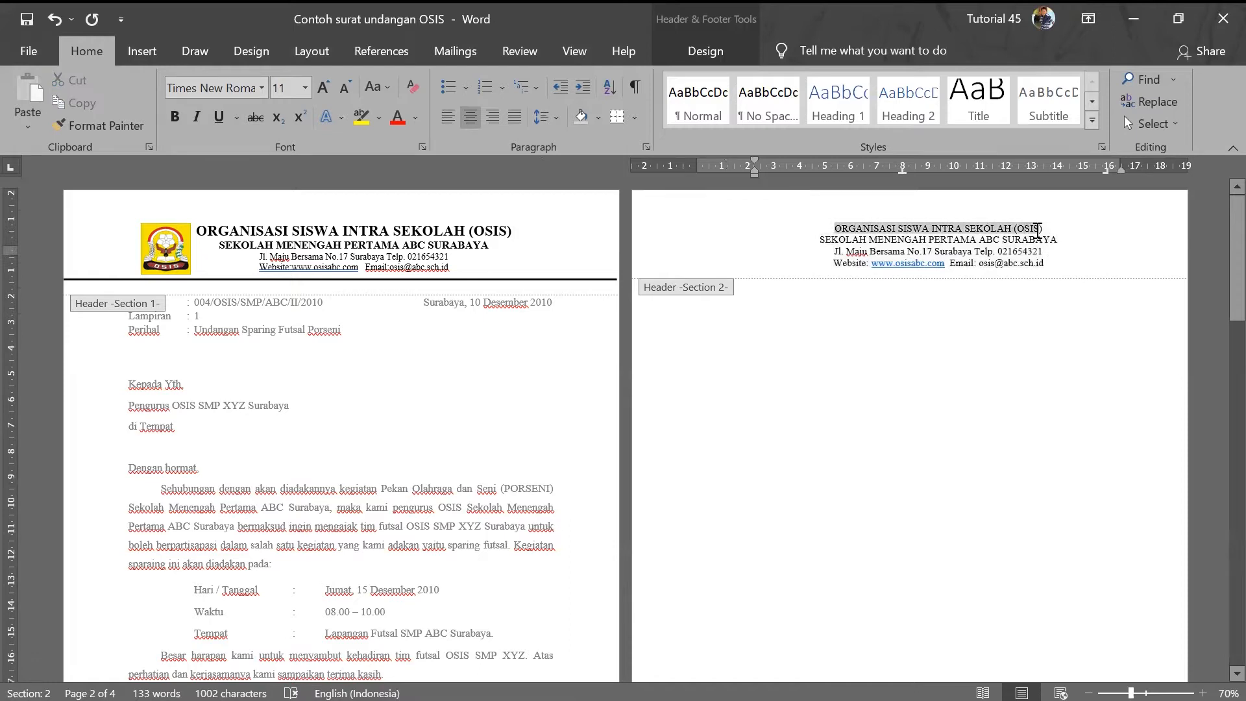
pyautogui.click(370, 228)
pyautogui.moveTo(836, 228); pyautogui.dragTo(1043, 229)
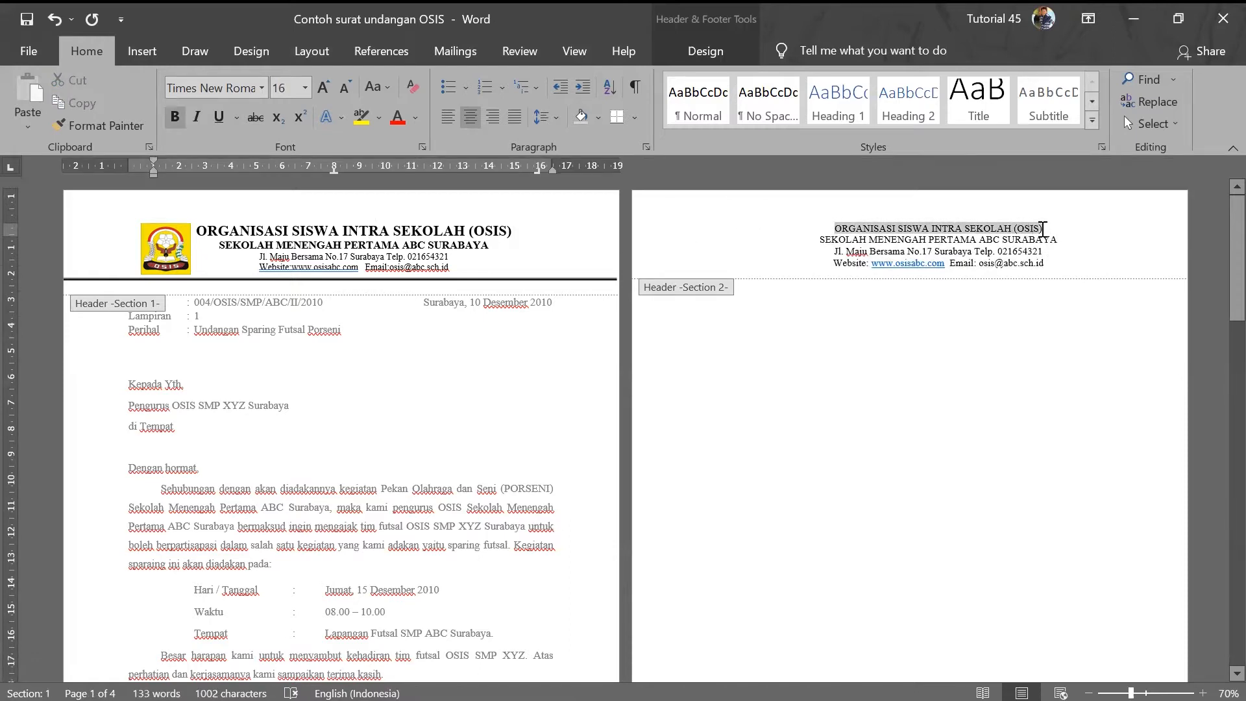
pyautogui.click(325, 92)
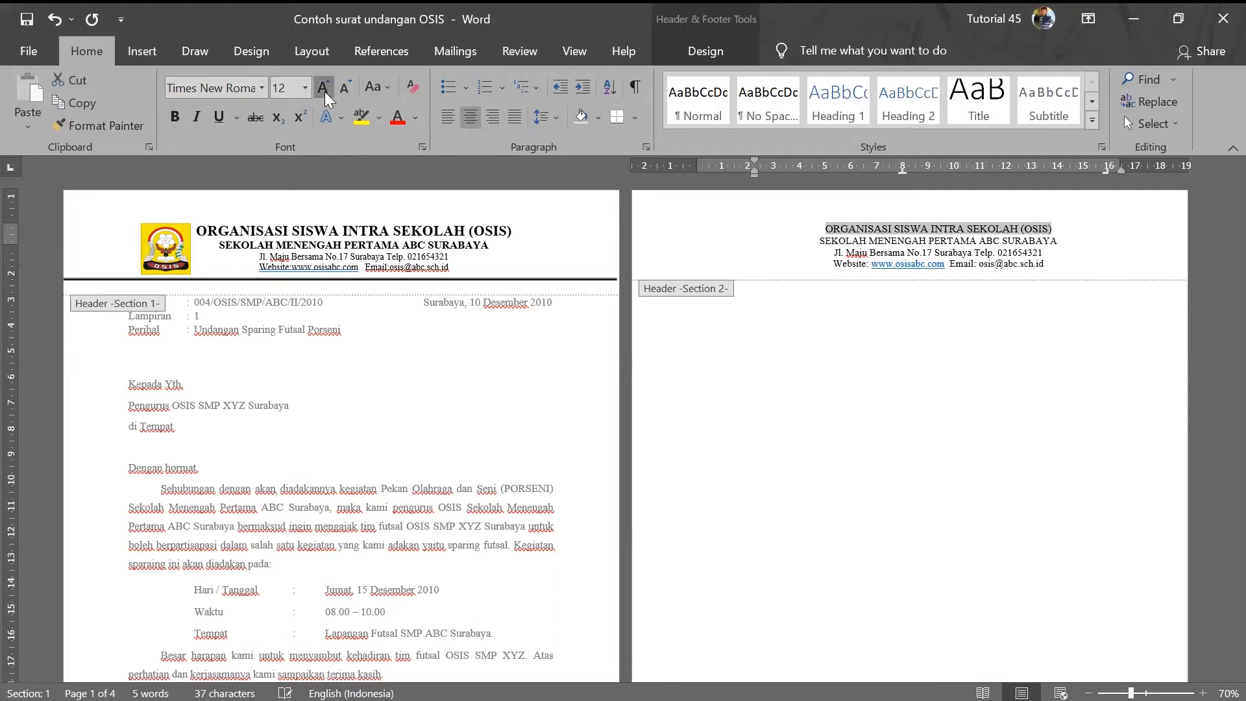
pyautogui.click(324, 91)
pyautogui.click(325, 91)
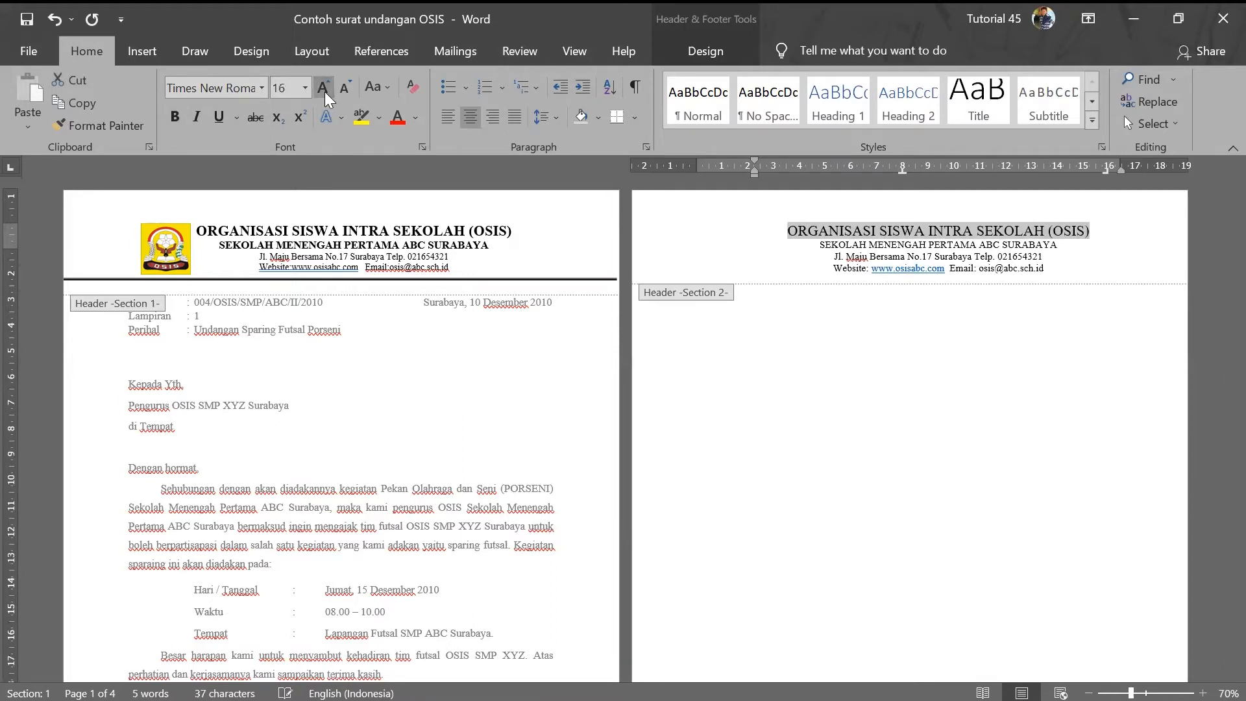
# - Set the school name line to 12 pt and make the top two header lines bold
pyautogui.click(326, 244)
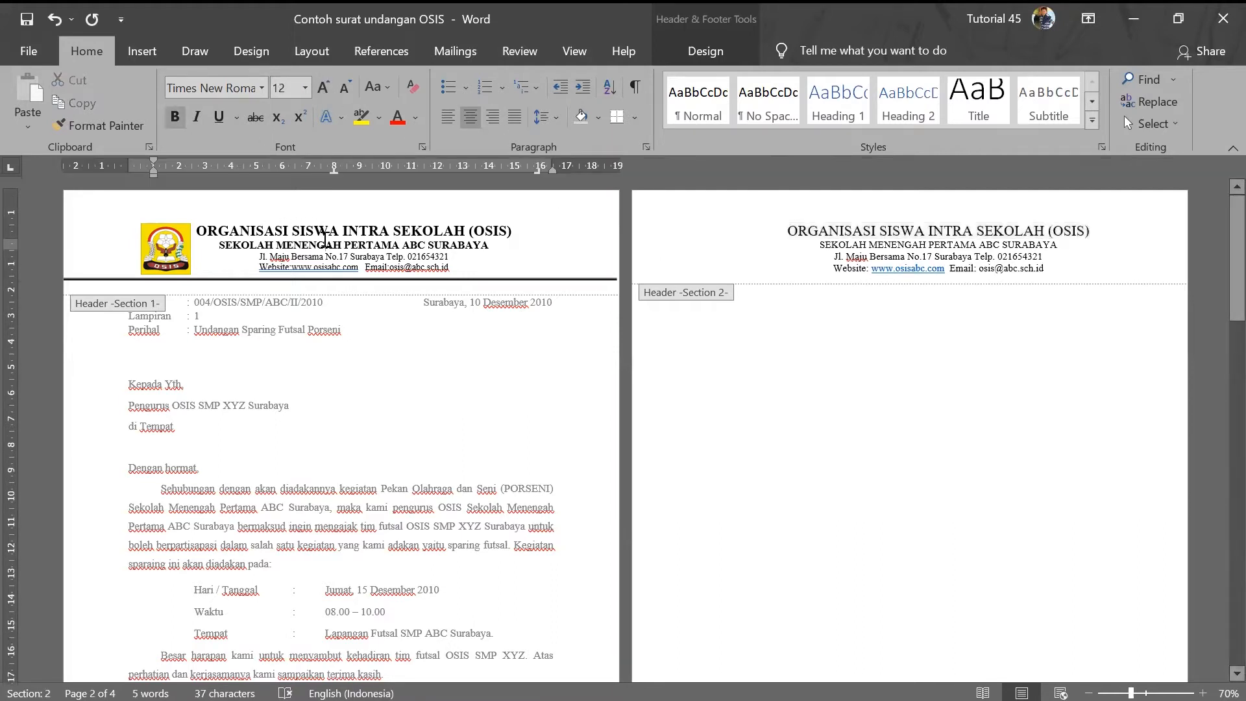
pyautogui.click(831, 248)
pyautogui.moveTo(818, 247); pyautogui.dragTo(1042, 245)
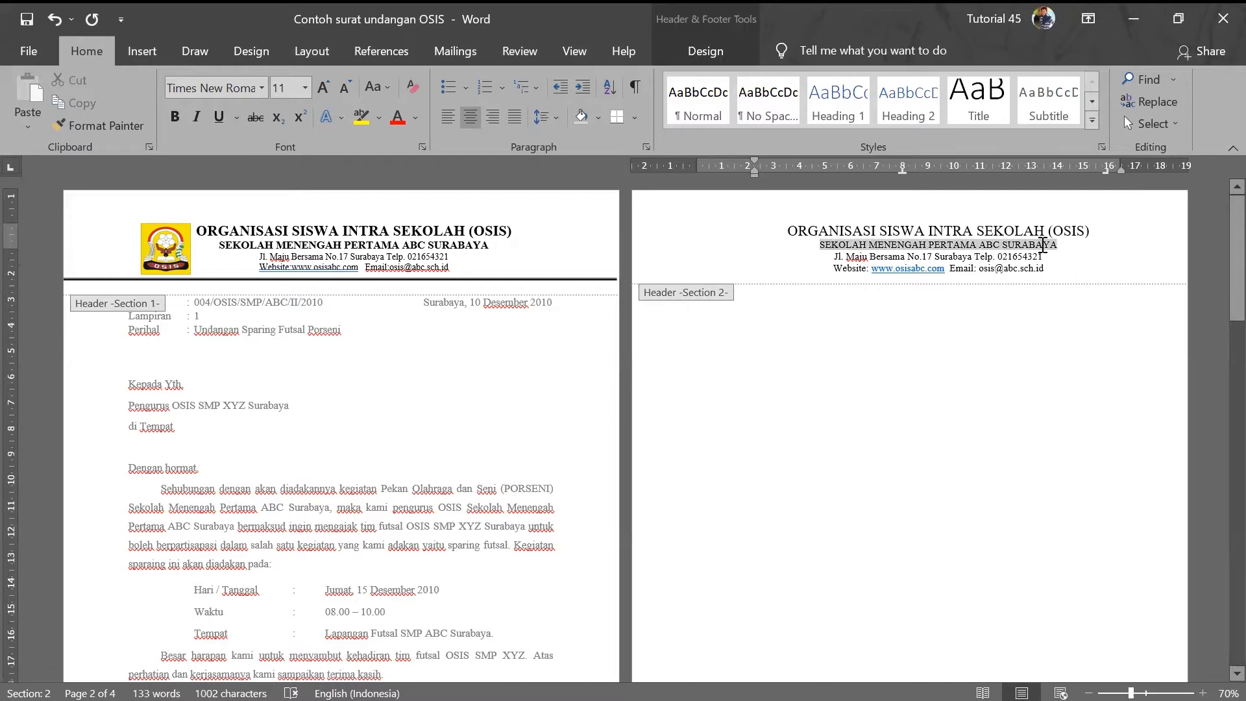
pyautogui.click(324, 88)
pyautogui.moveTo(797, 230); pyautogui.dragTo(1073, 242)
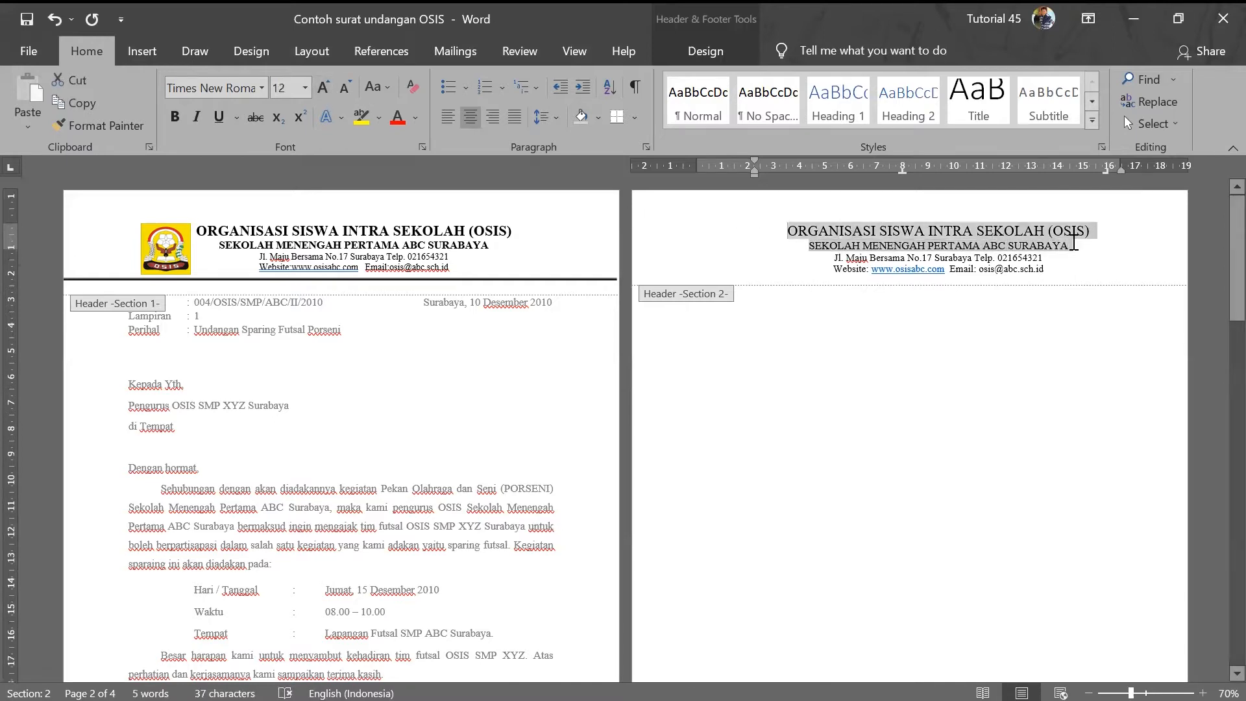
pyautogui.click(176, 117)
# - Shrink the address and website/e-mail lines to 10 pt, matching page 1
pyautogui.click(909, 241)
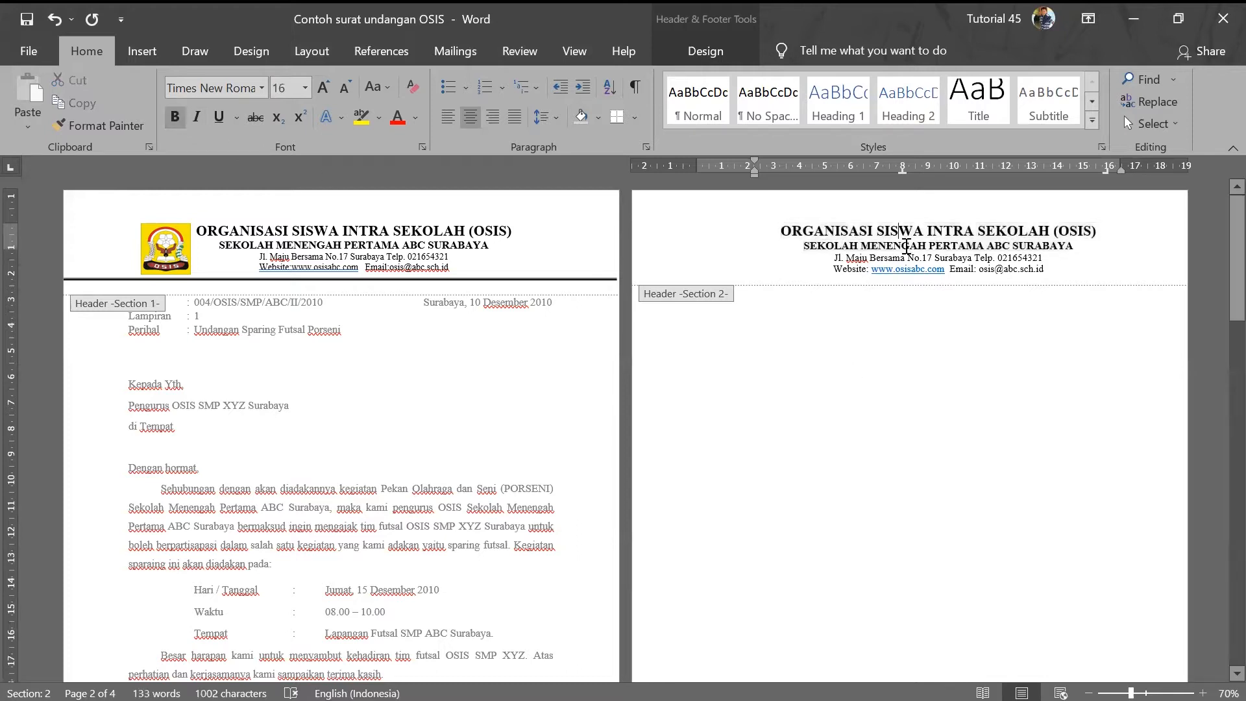
pyautogui.click(962, 263)
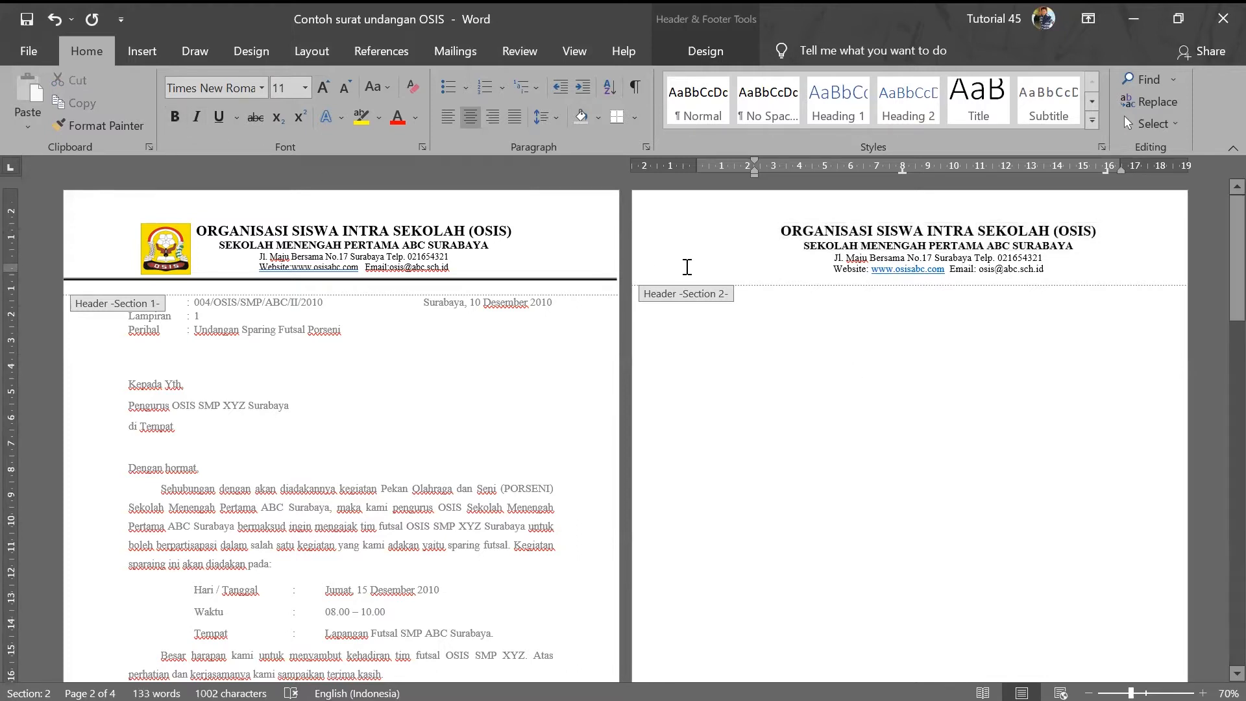
pyautogui.click(407, 266)
pyautogui.click(965, 268)
pyautogui.moveTo(832, 258); pyautogui.dragTo(1043, 270)
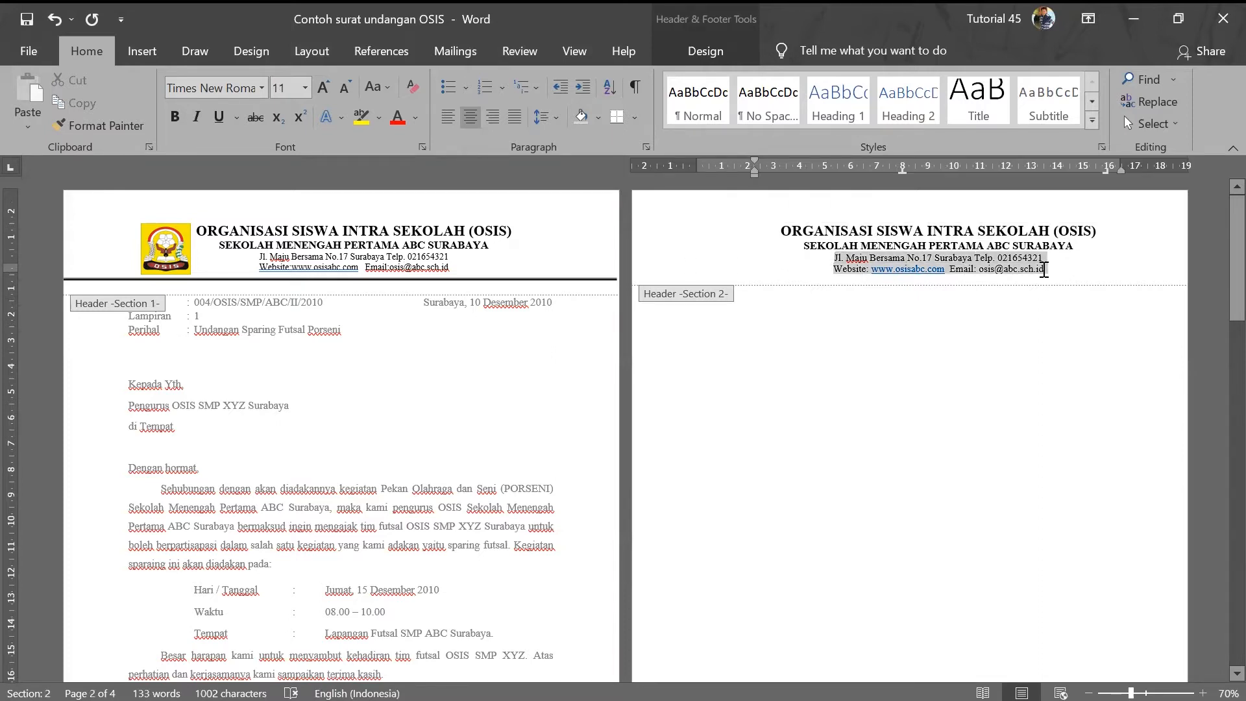
pyautogui.click(344, 89)
pyautogui.press('Left')
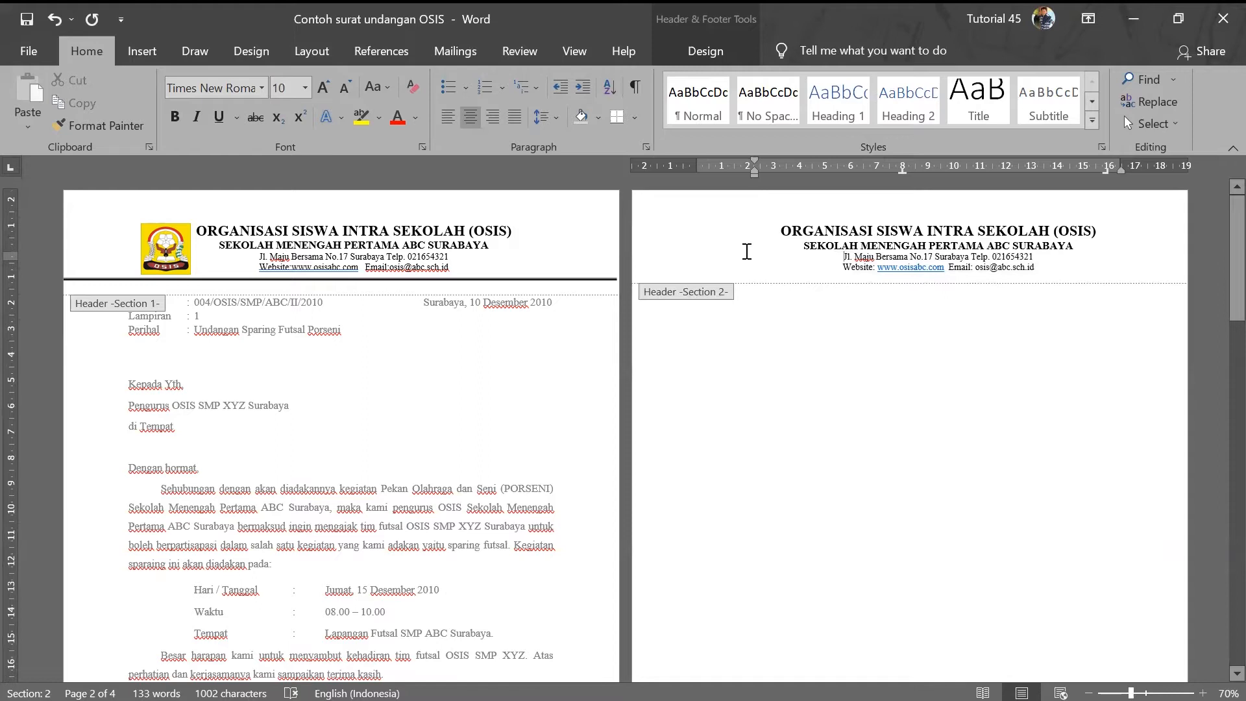
pyautogui.click(720, 238)
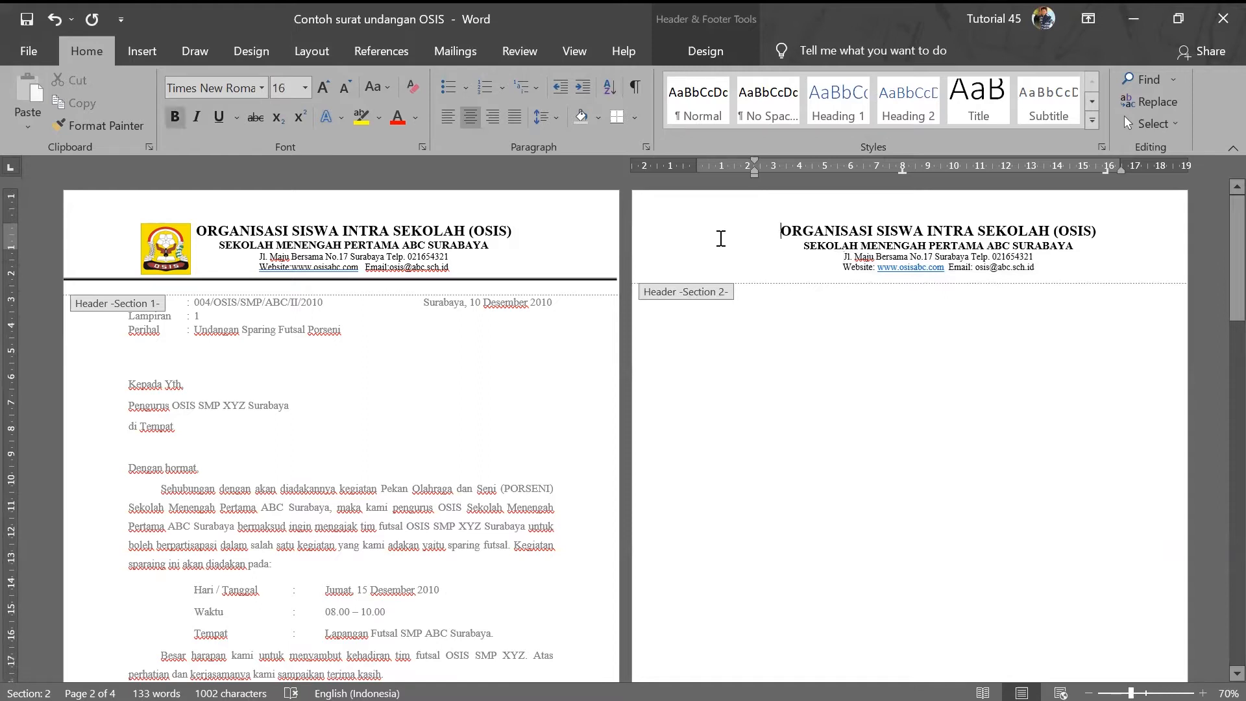
# - Insert the LOGO OSIS SMP (1) picture from the TIK JH 8 folder into the page 2 header
pyautogui.click(134, 43)
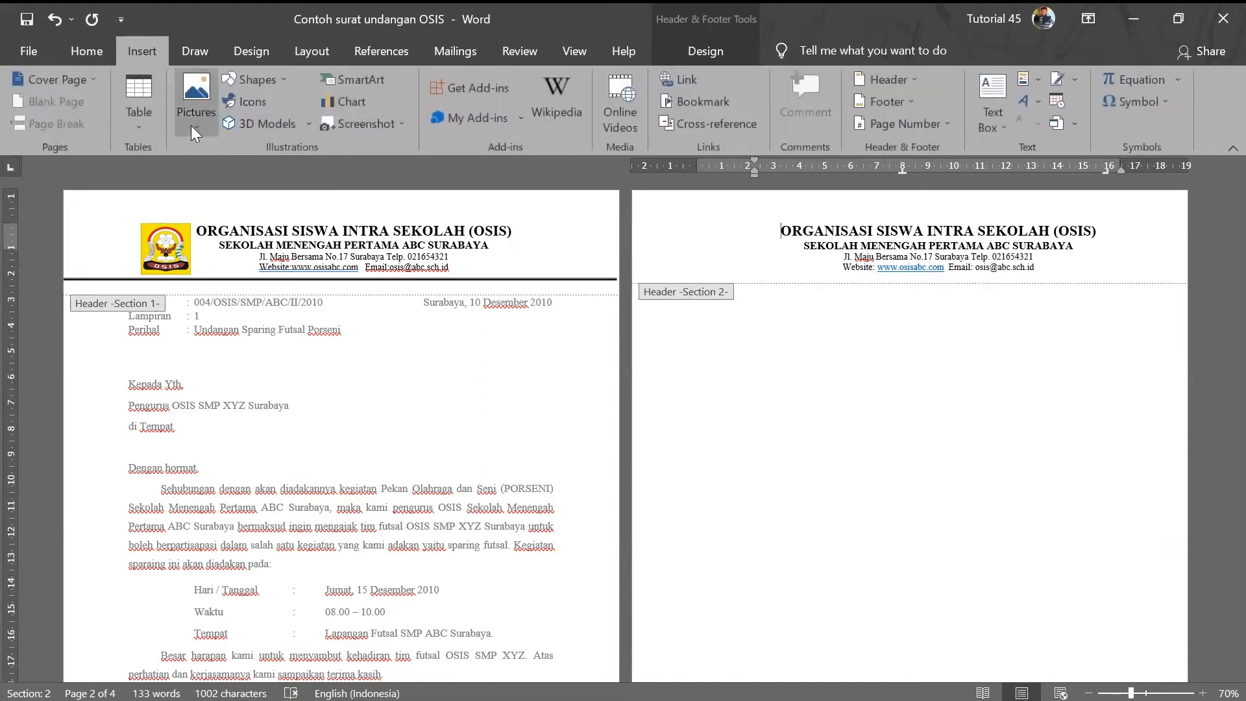
pyautogui.click(191, 126)
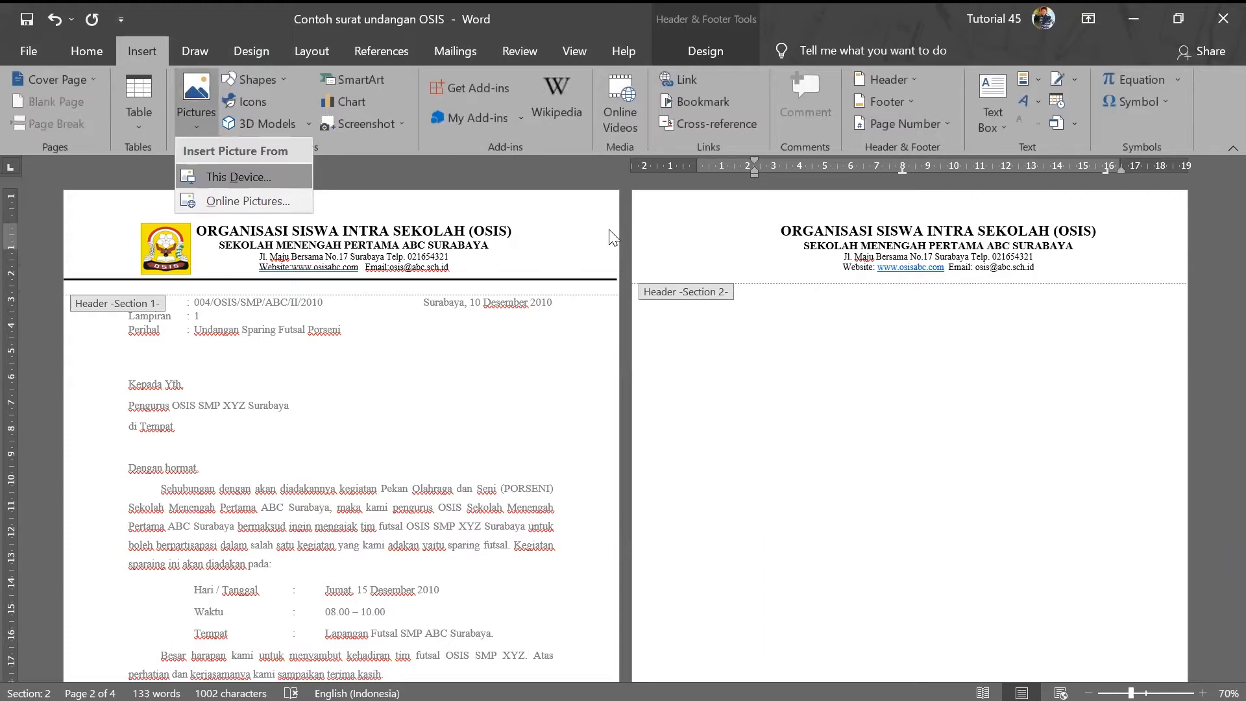
pyautogui.click(235, 177)
pyautogui.click(91, 332)
pyautogui.scroll(-4, 184, 292)
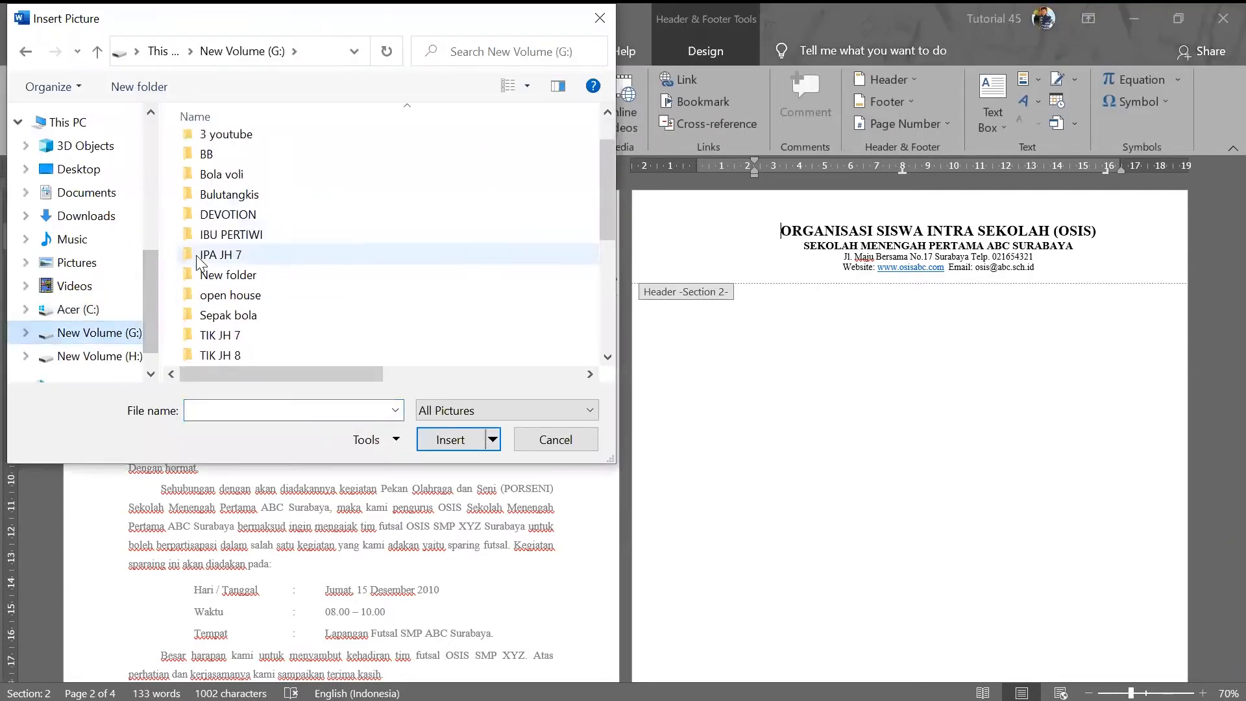
pyautogui.doubleClick(226, 245)
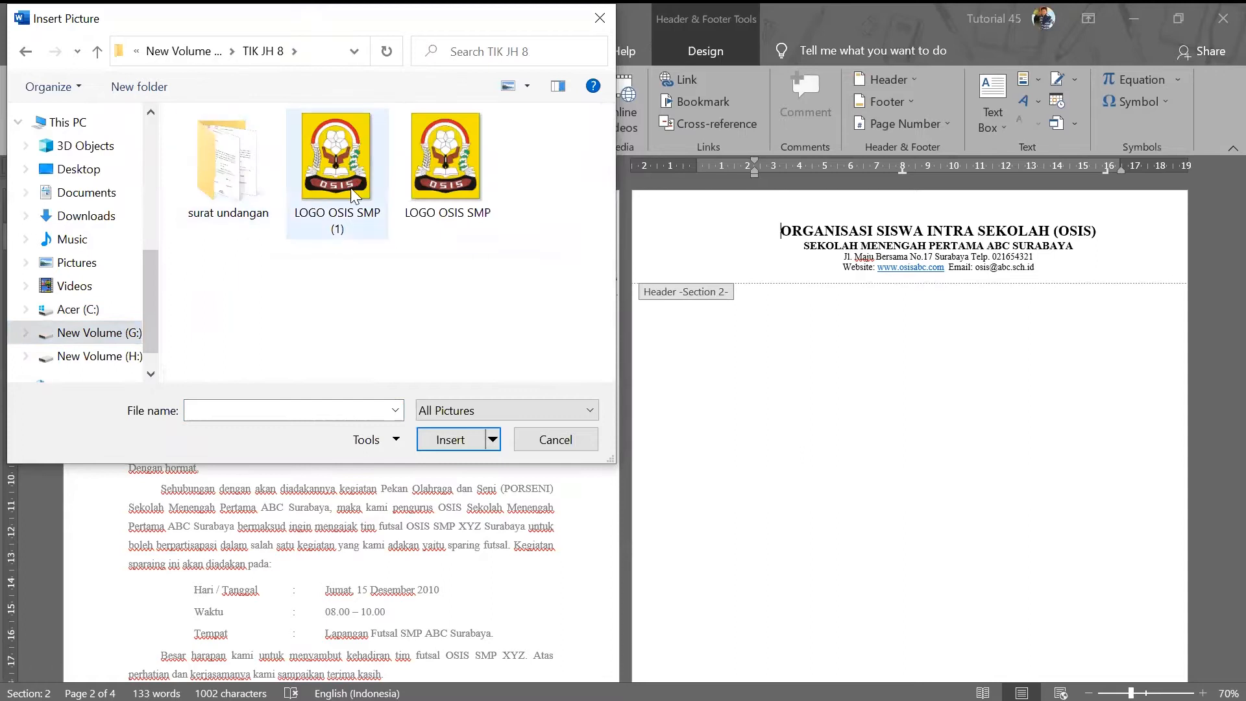
pyautogui.click(458, 214)
pyautogui.click(465, 443)
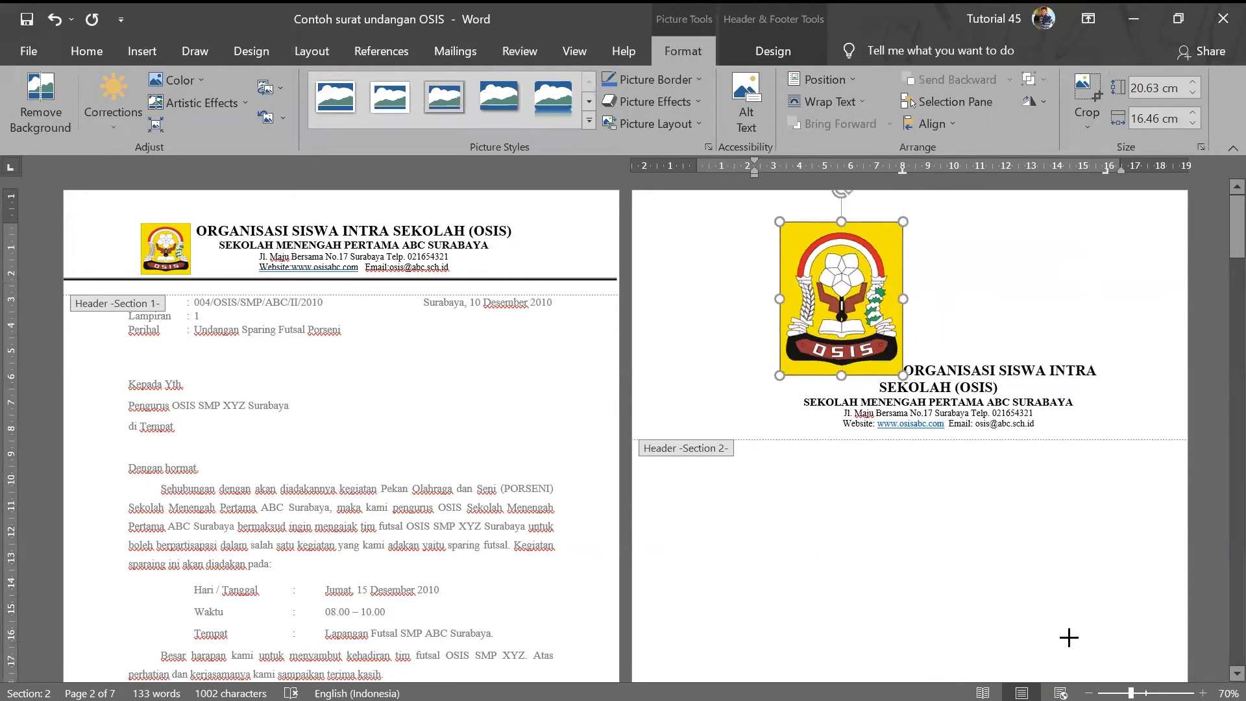
# - Set the page 2 logo to In Front of Text, place it left of the OSIS heading, and resize it to 2.08 × 1.66 cm
pyautogui.click(807, 230)
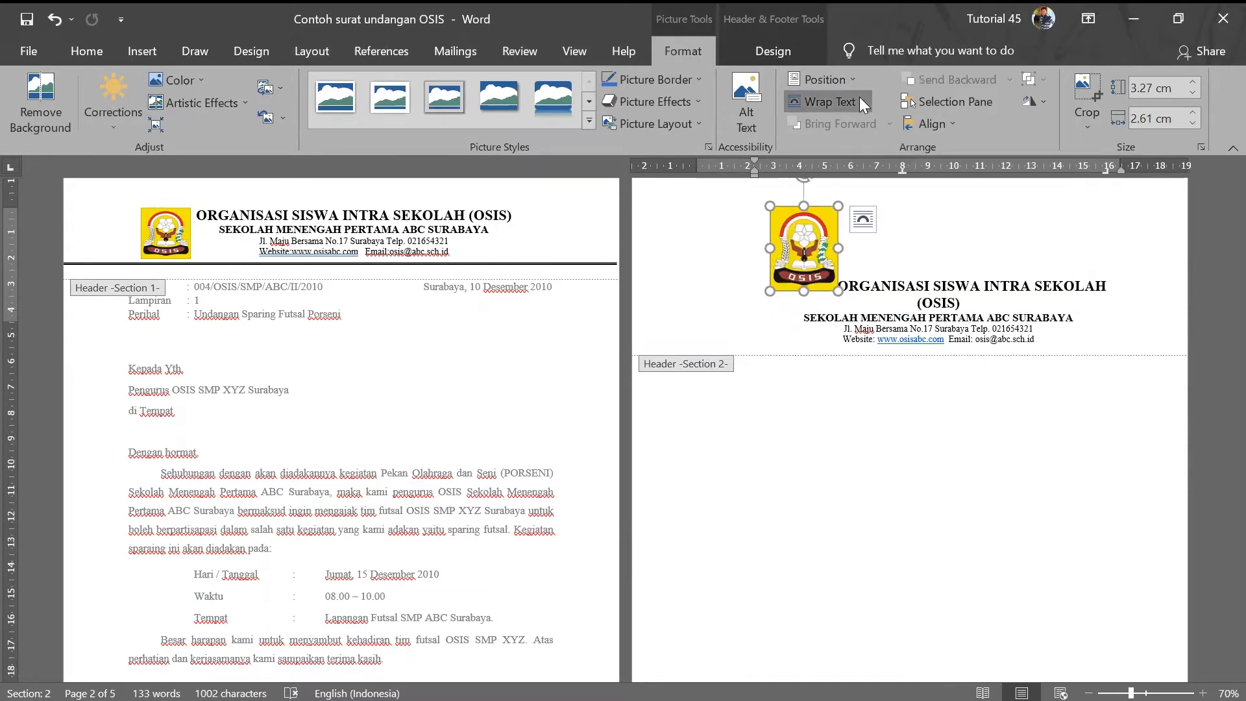
pyautogui.click(829, 101)
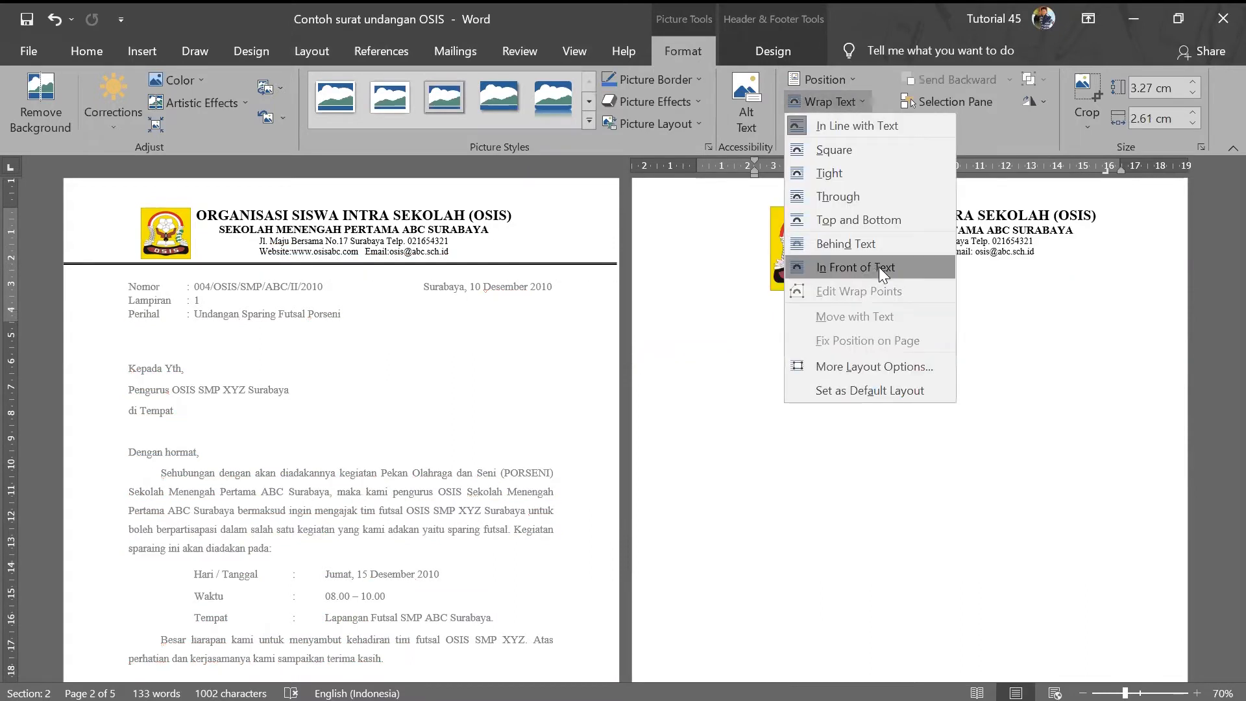
pyautogui.click(882, 269)
pyautogui.moveTo(805, 272); pyautogui.dragTo(731, 255)
pyautogui.moveTo(696, 189); pyautogui.dragTo(739, 229)
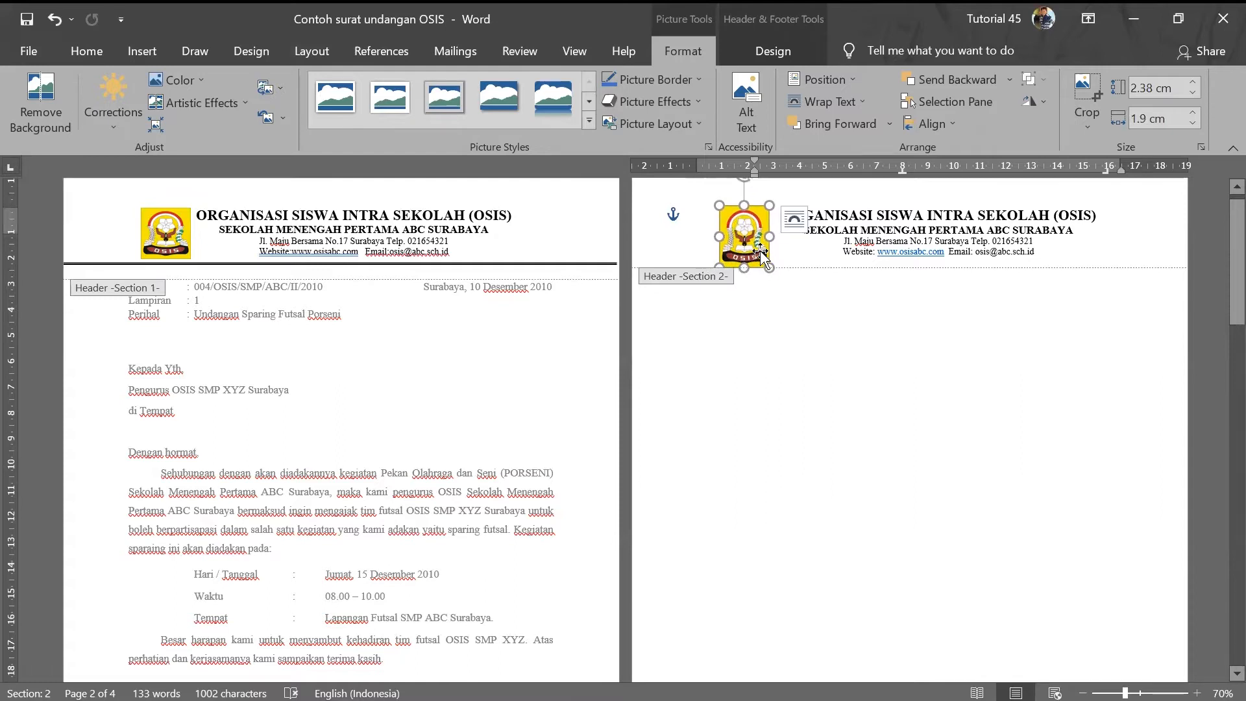
pyautogui.moveTo(772, 264); pyautogui.dragTo(745, 235)
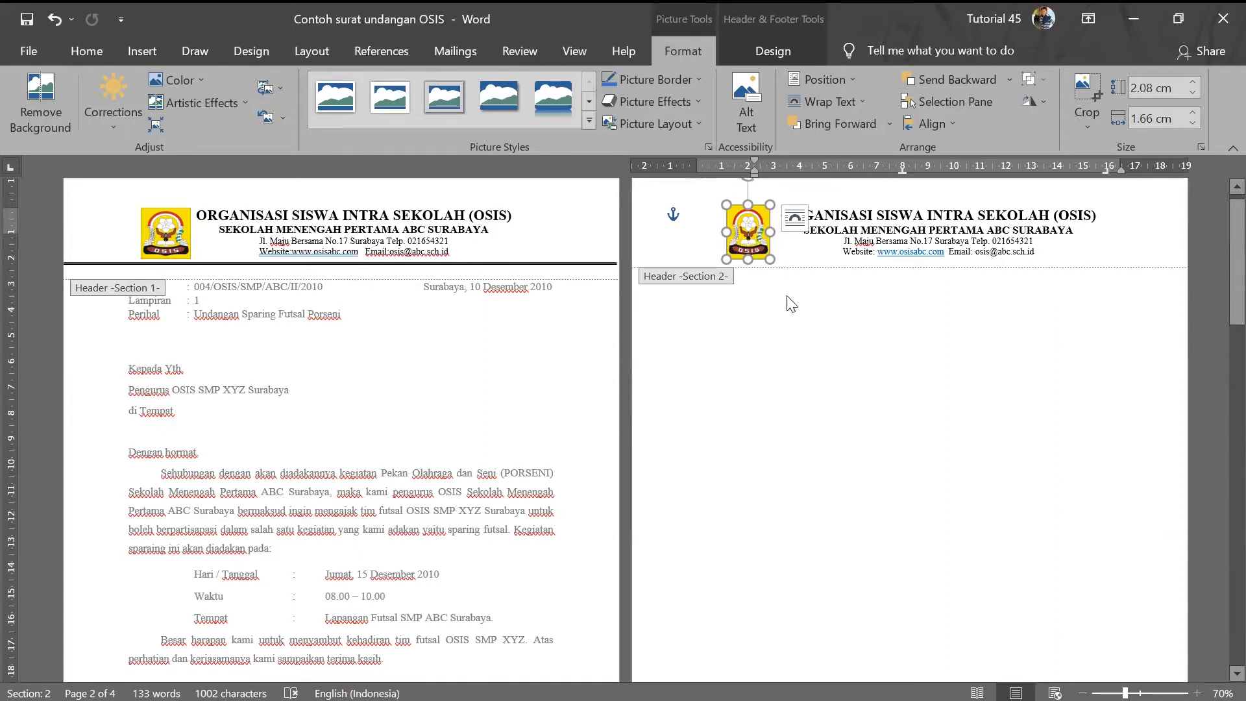
pyautogui.doubleClick(849, 334)
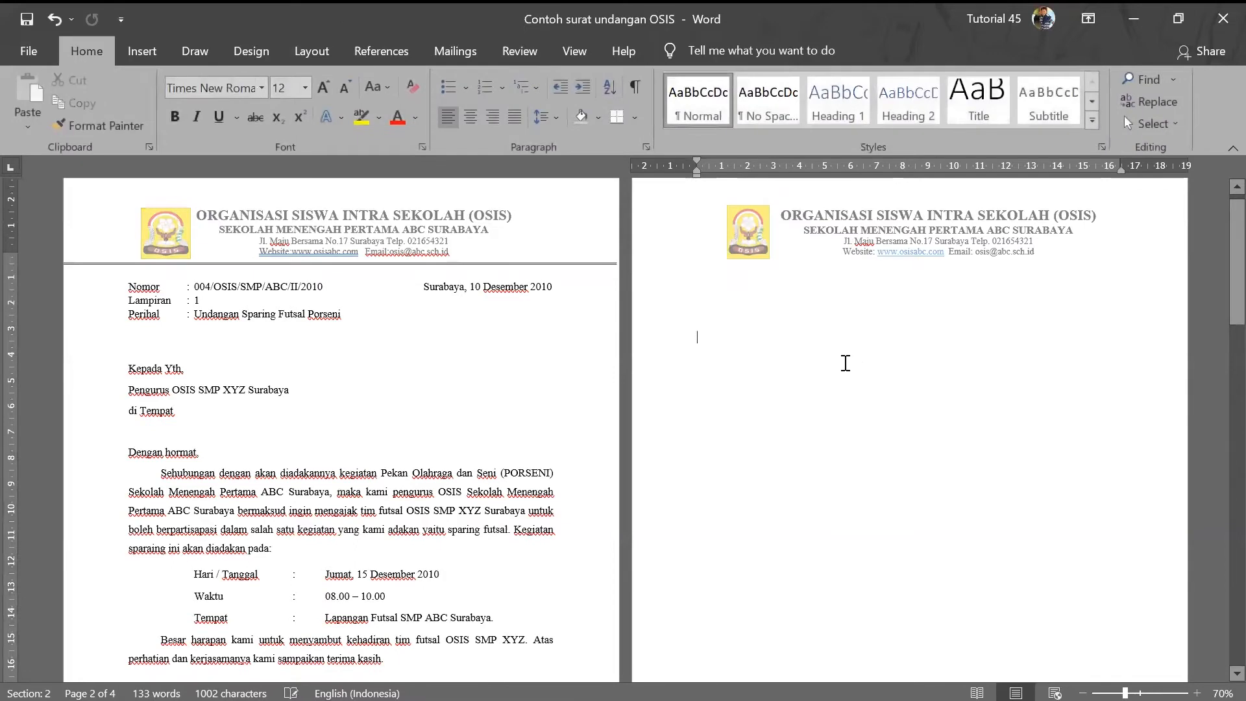
pyautogui.doubleClick(847, 234)
pyautogui.click(748, 224)
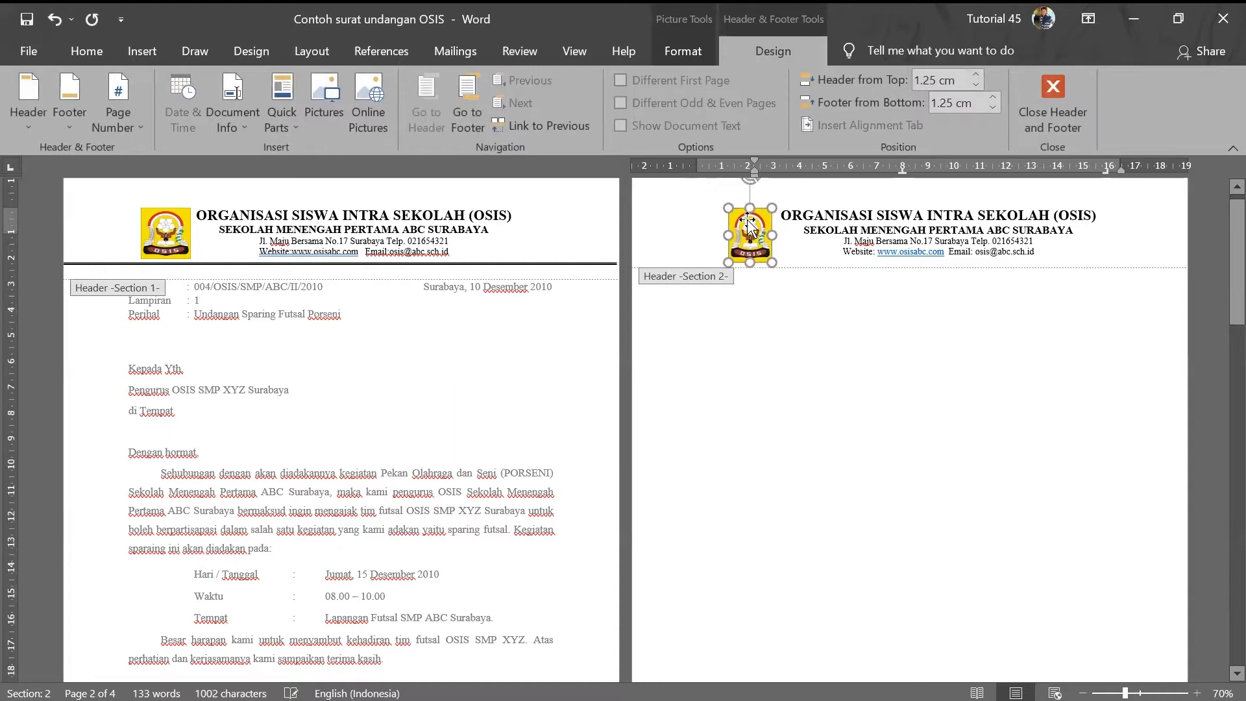
pyautogui.doubleClick(773, 292)
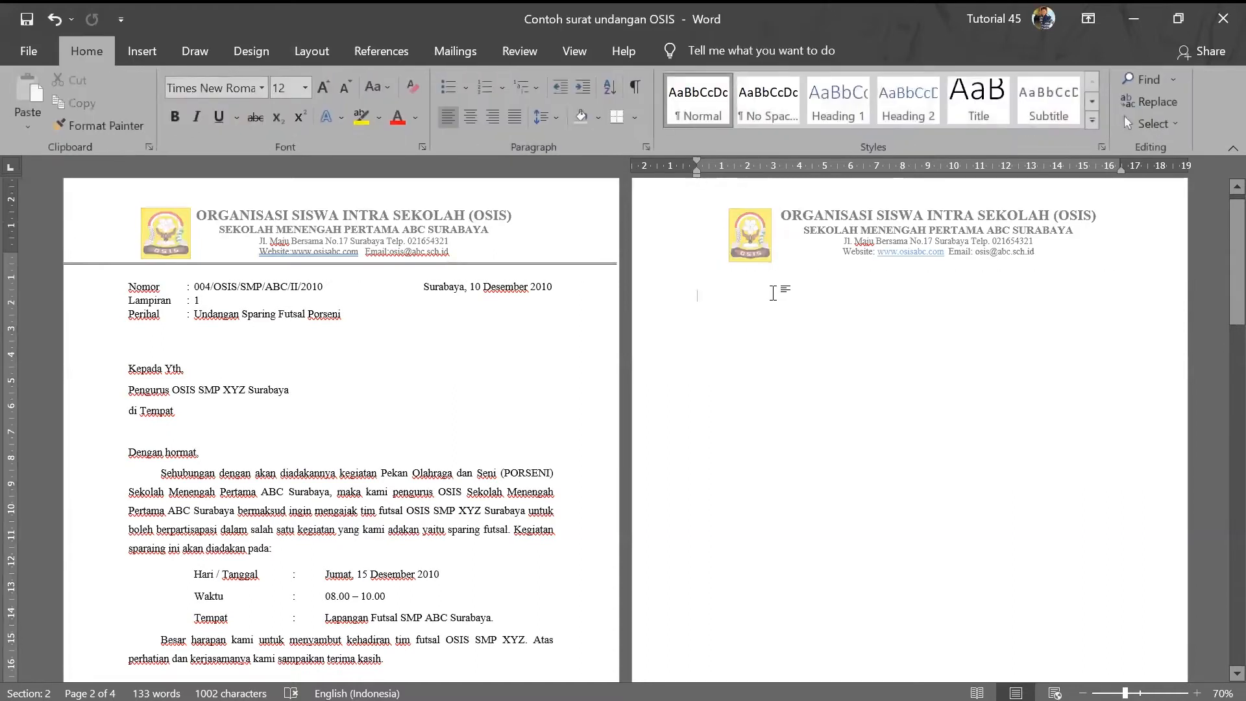
pyautogui.doubleClick(790, 234)
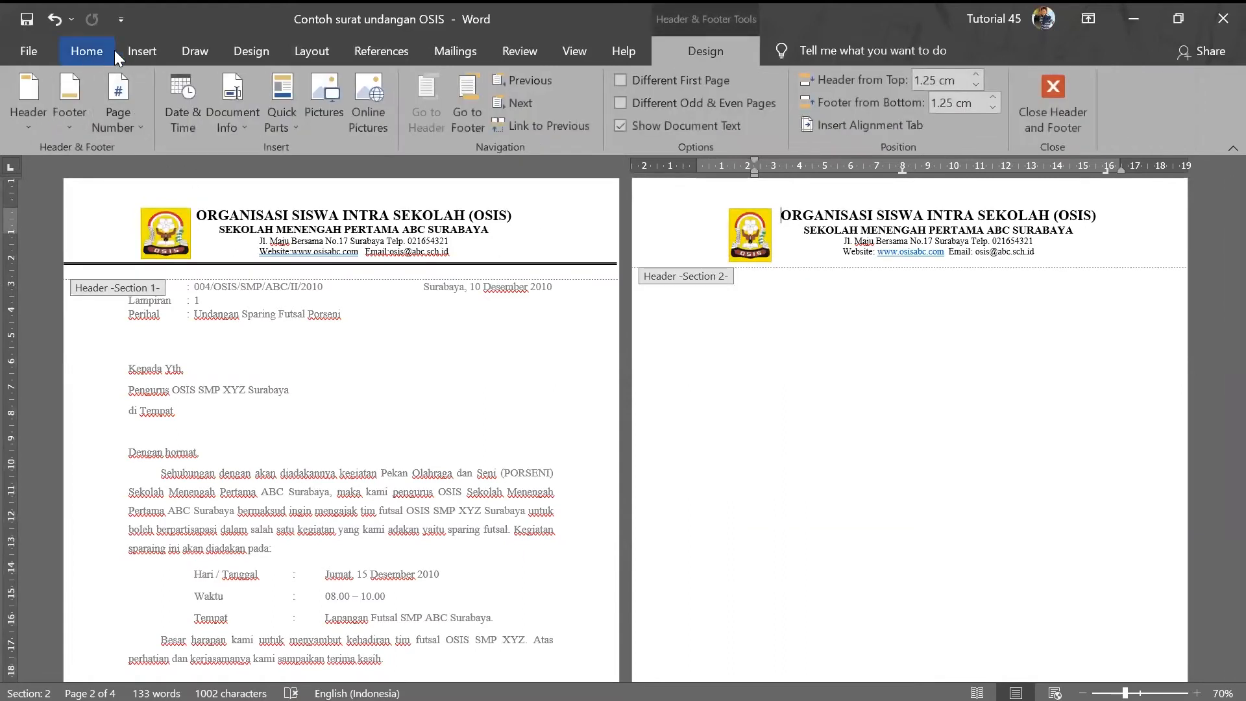
pyautogui.click(132, 50)
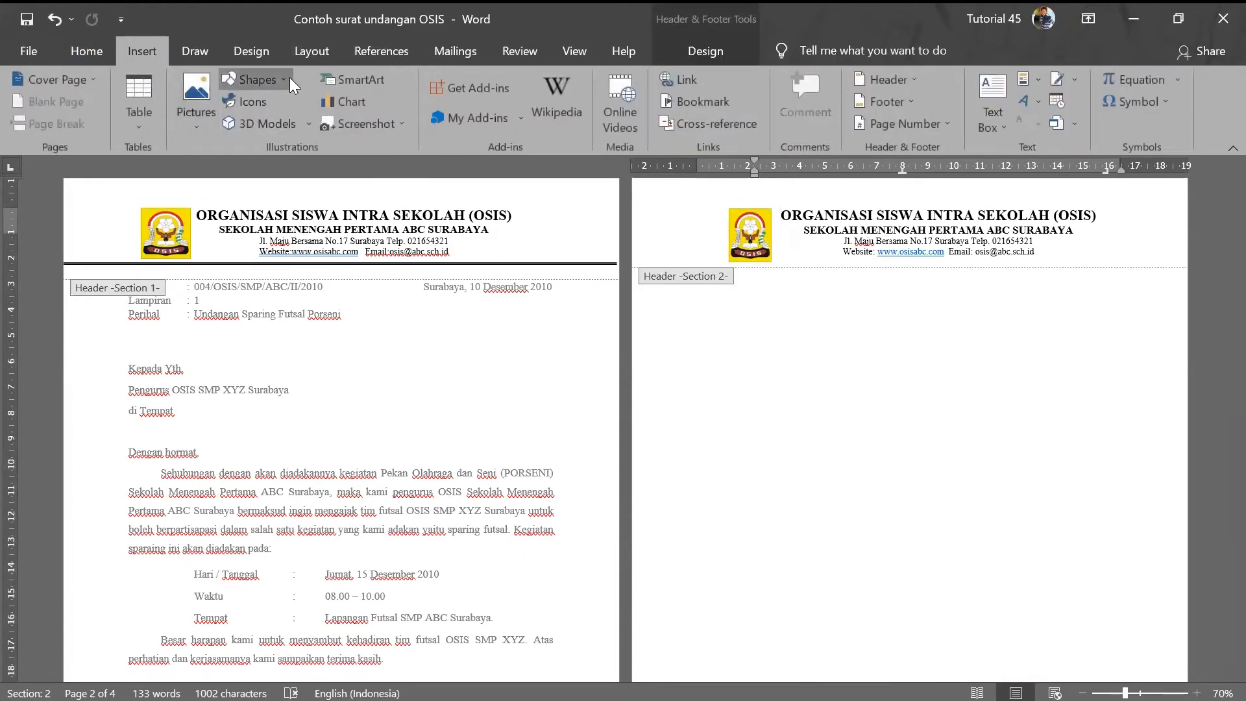
# - Draw a Line shape under the letterhead, then delete the slanted attempt
pyautogui.click(258, 80)
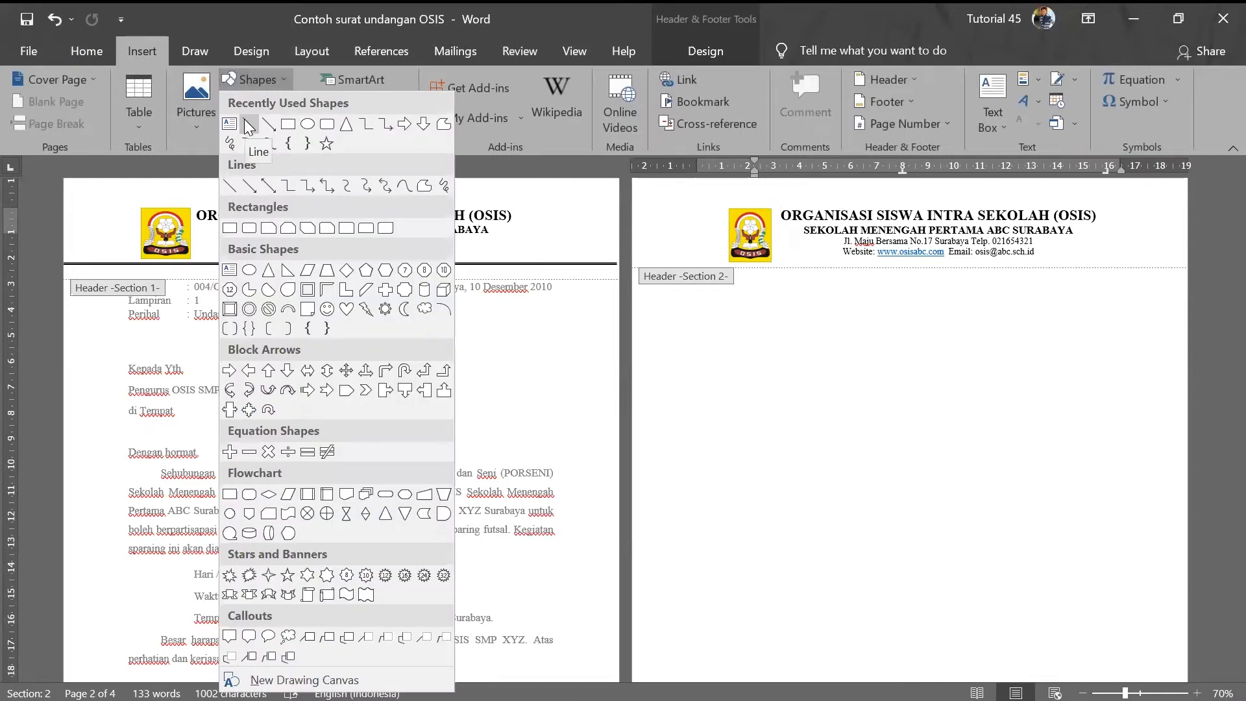
pyautogui.click(249, 125)
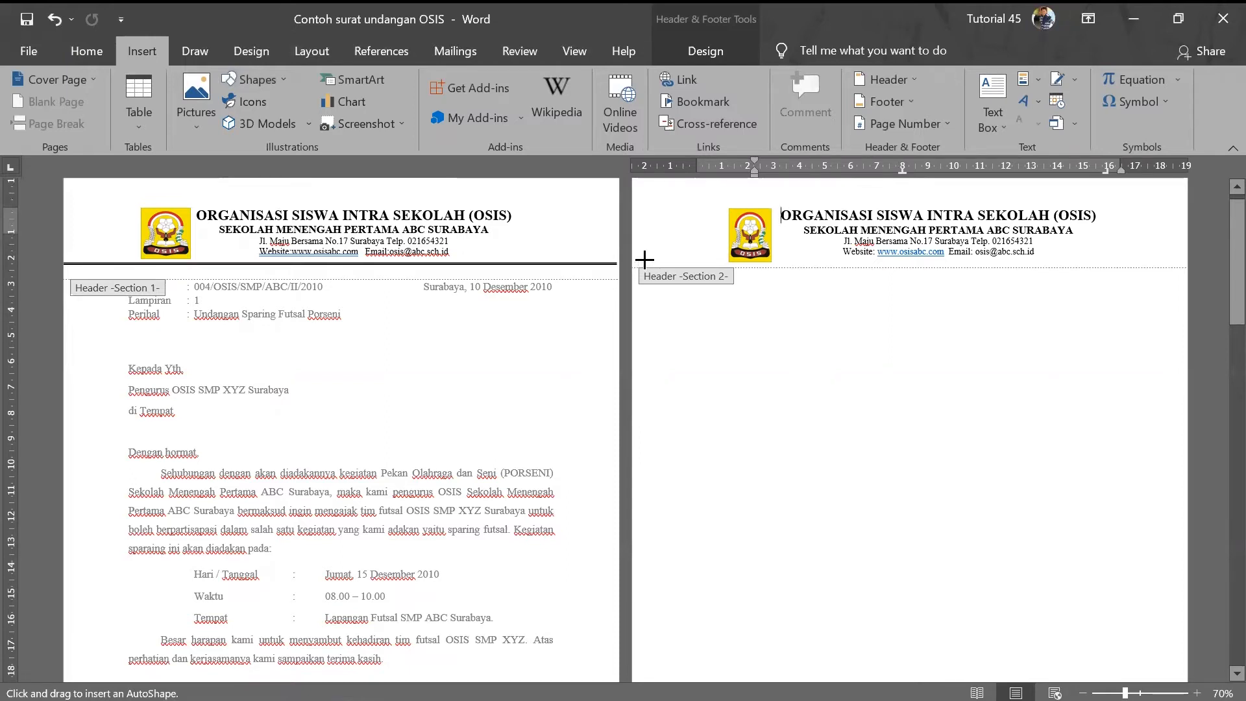
pyautogui.moveTo(645, 260); pyautogui.dragTo(1184, 241)
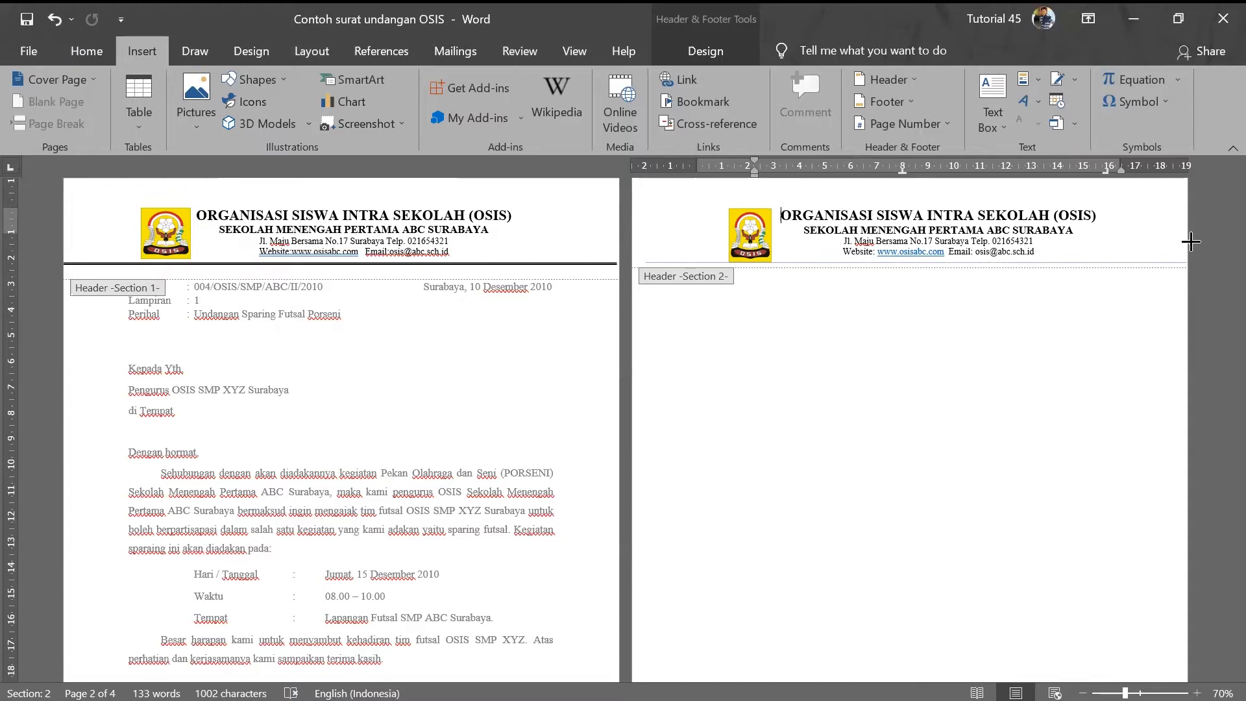
pyautogui.moveTo(1191, 241)
pyautogui.mouseDown()
pyautogui.moveTo(1057, 244)
pyautogui.moveTo(1057, 306)
pyautogui.moveTo(1032, 315)
pyautogui.moveTo(1120, 299)
pyautogui.mouseUp()
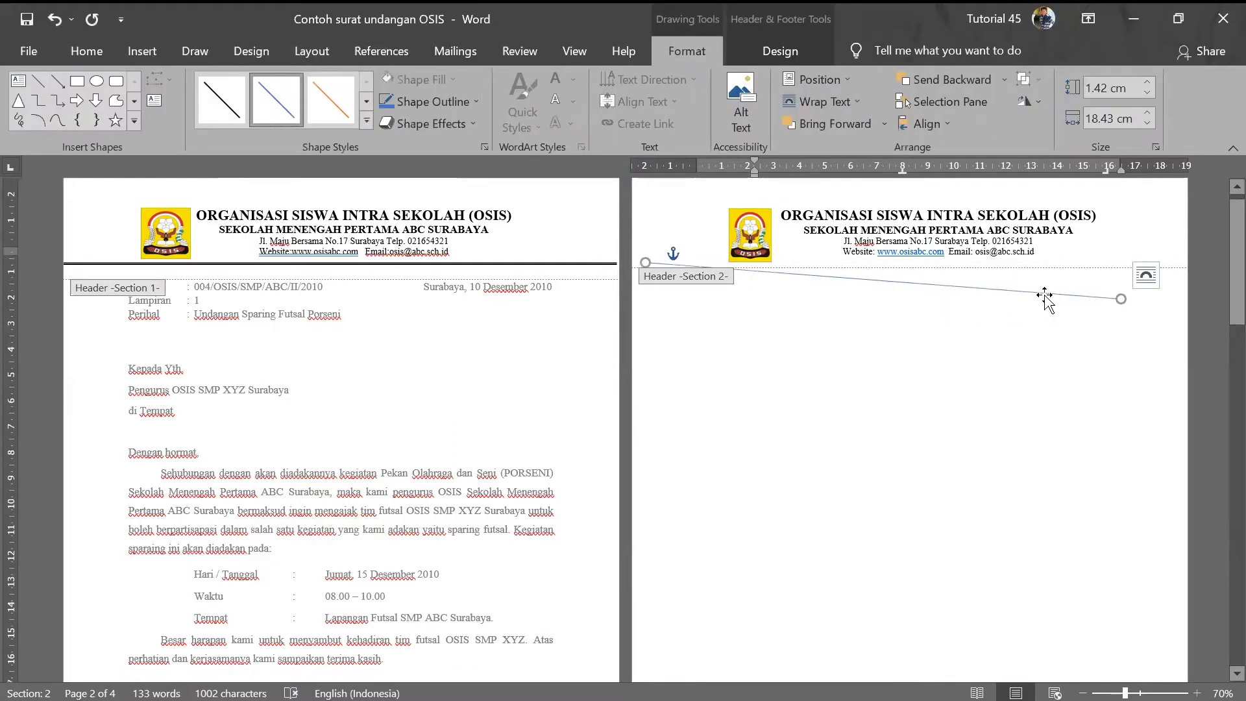
pyautogui.press('Delete')
# - Redraw the line horizontally from edge to edge beneath the page 2 letterhead
pyautogui.click(143, 50)
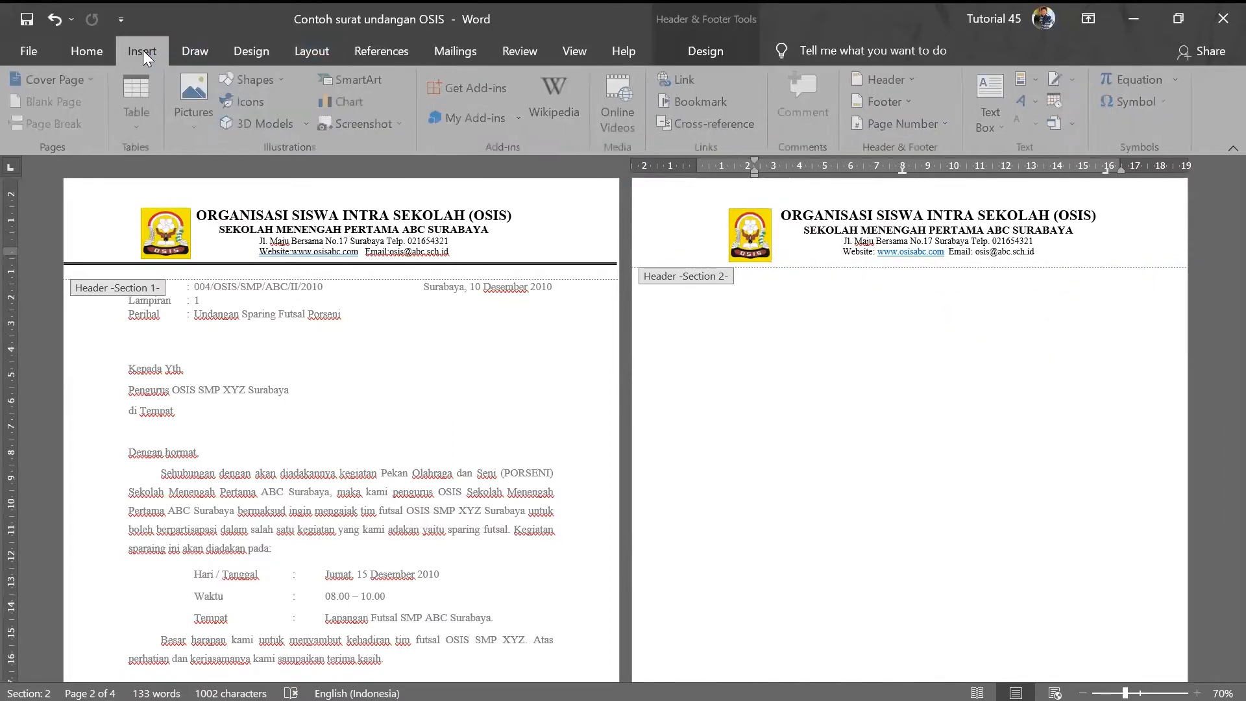
pyautogui.click(253, 79)
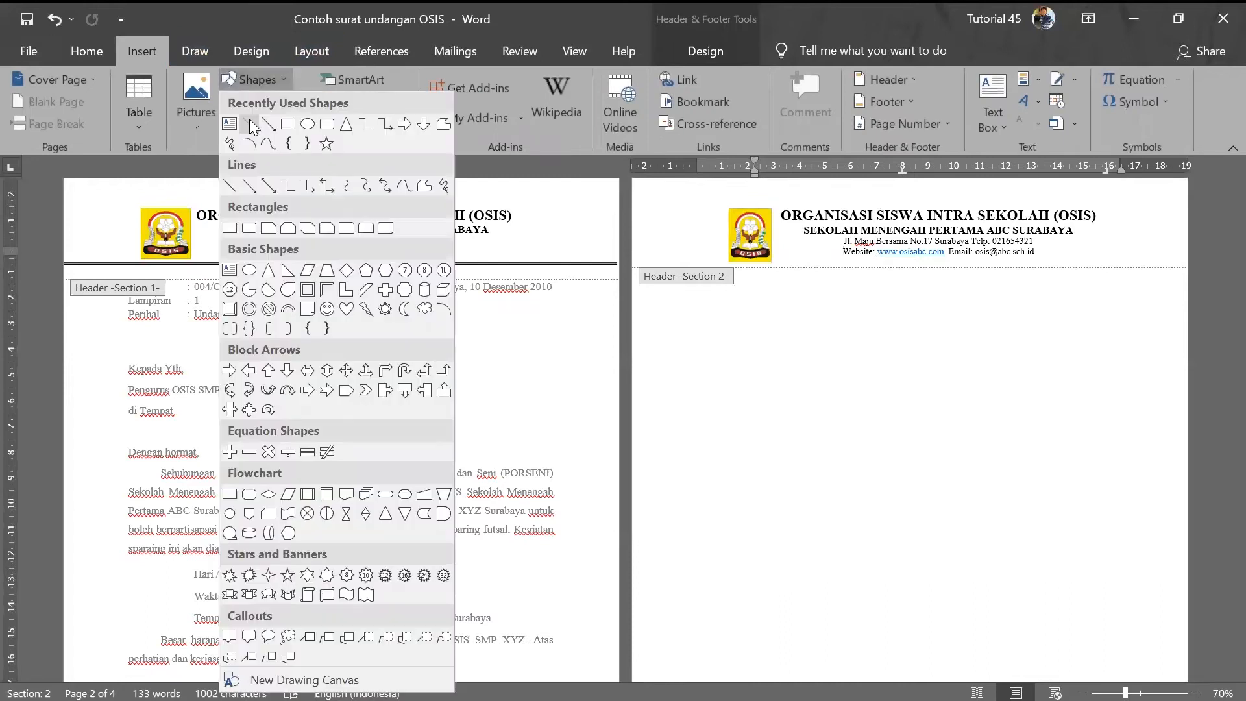
pyautogui.click(249, 119)
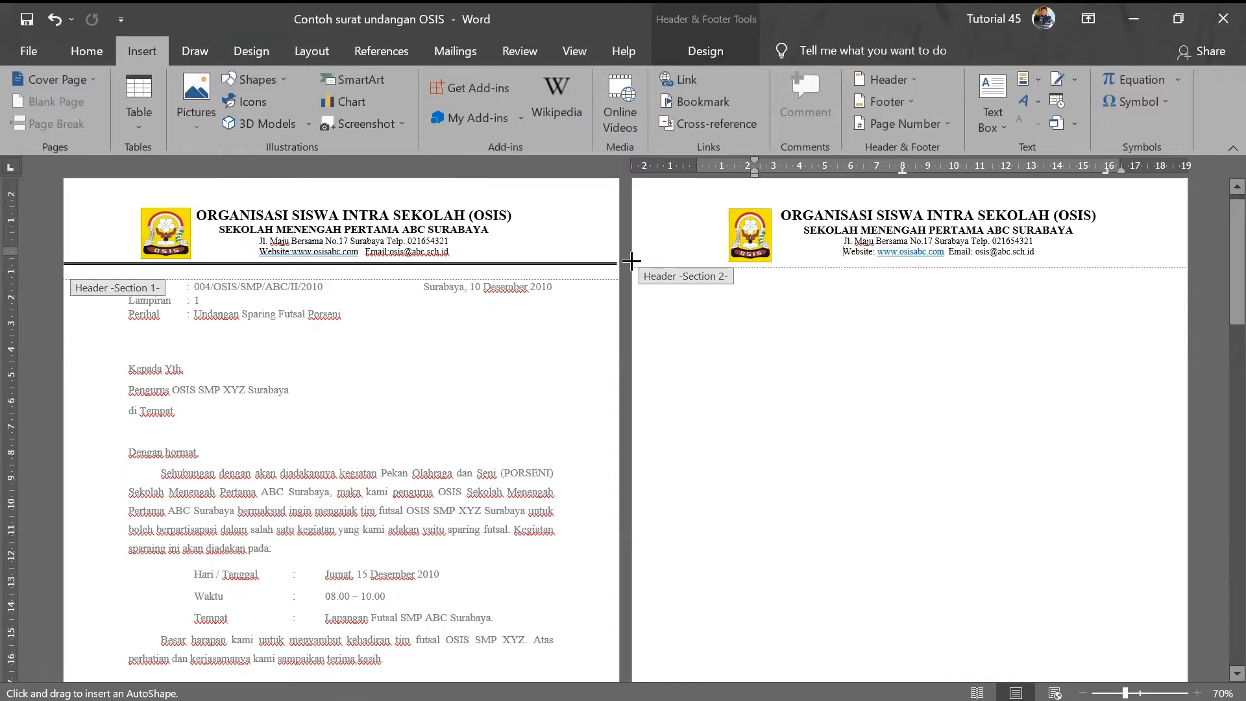
pyautogui.moveTo(631, 261); pyautogui.dragTo(1190, 243)
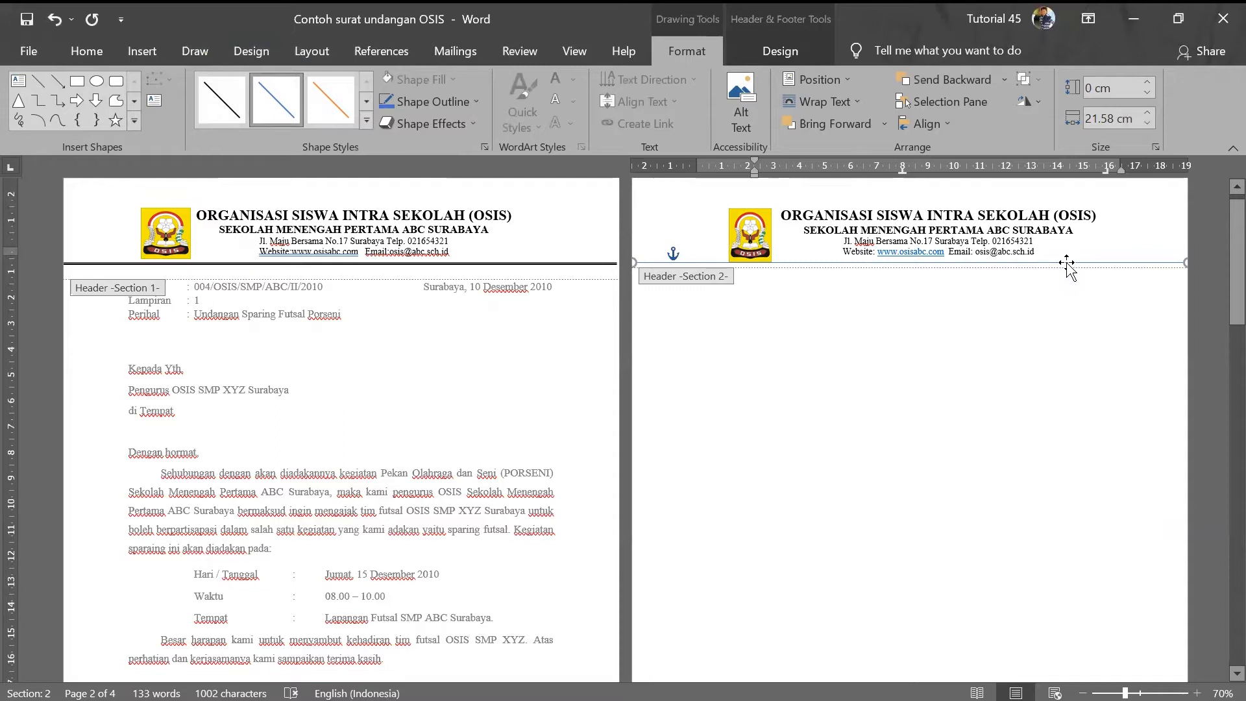
# - Open Format Shape for the separator line and choose the Thin Thick compound style
pyautogui.rightClick(1066, 262)
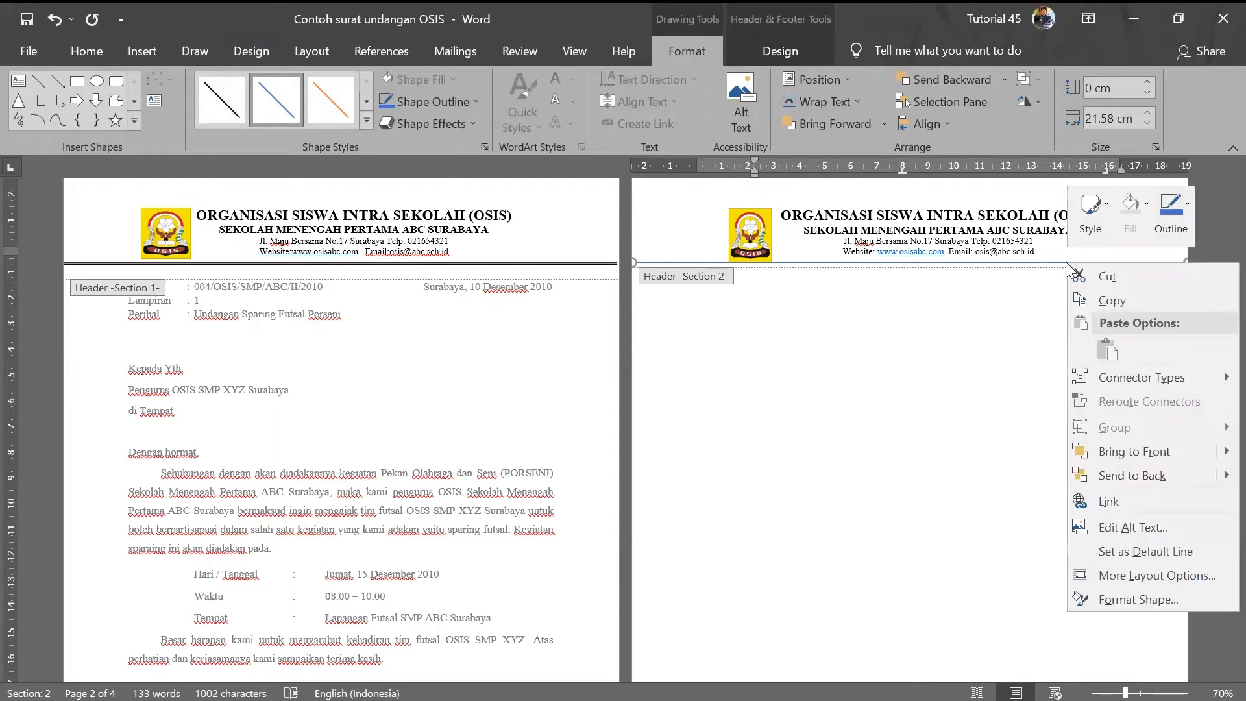
pyautogui.click(1133, 598)
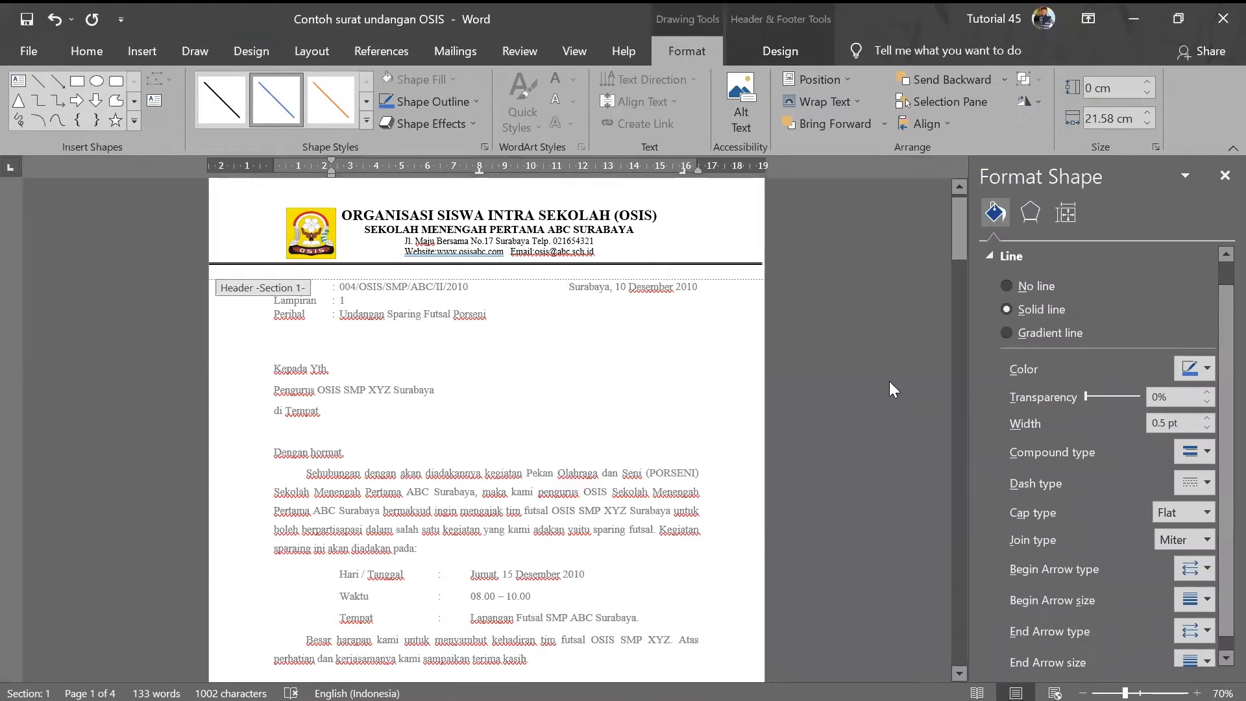
pyautogui.scroll(-10, 610, 389)
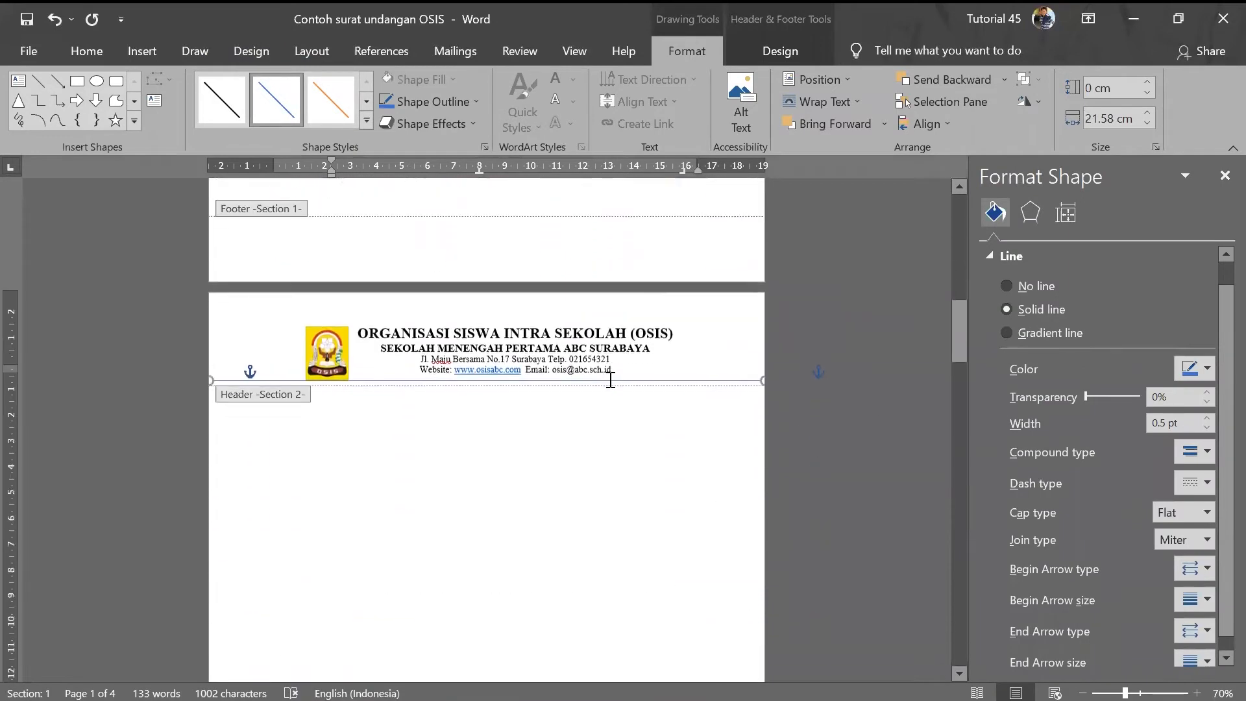
pyautogui.scroll(-1, 662, 373)
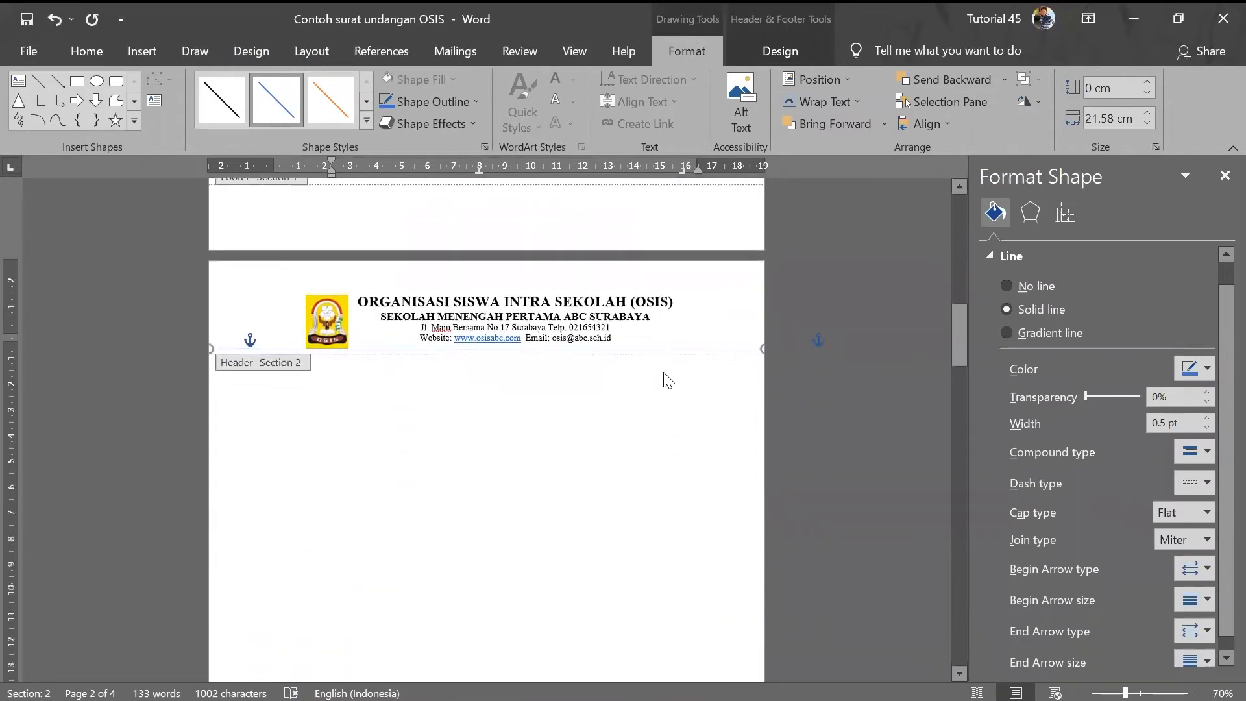
pyautogui.click(1199, 450)
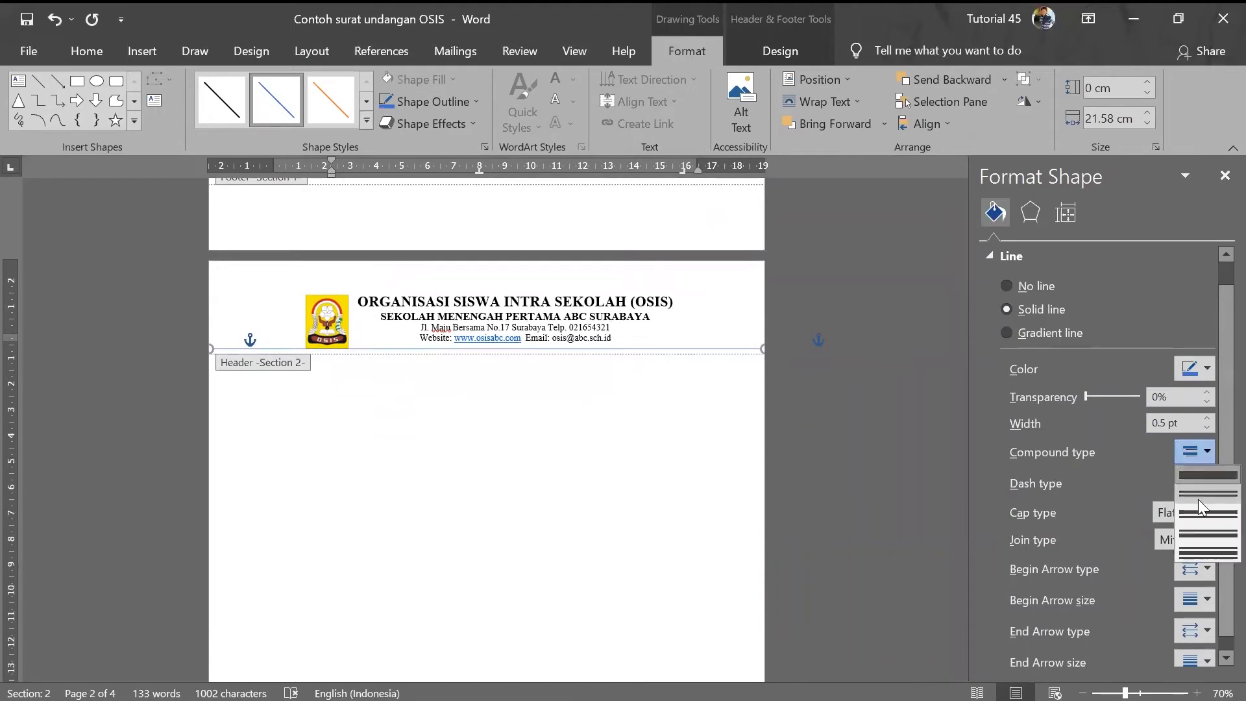
pyautogui.click(1201, 532)
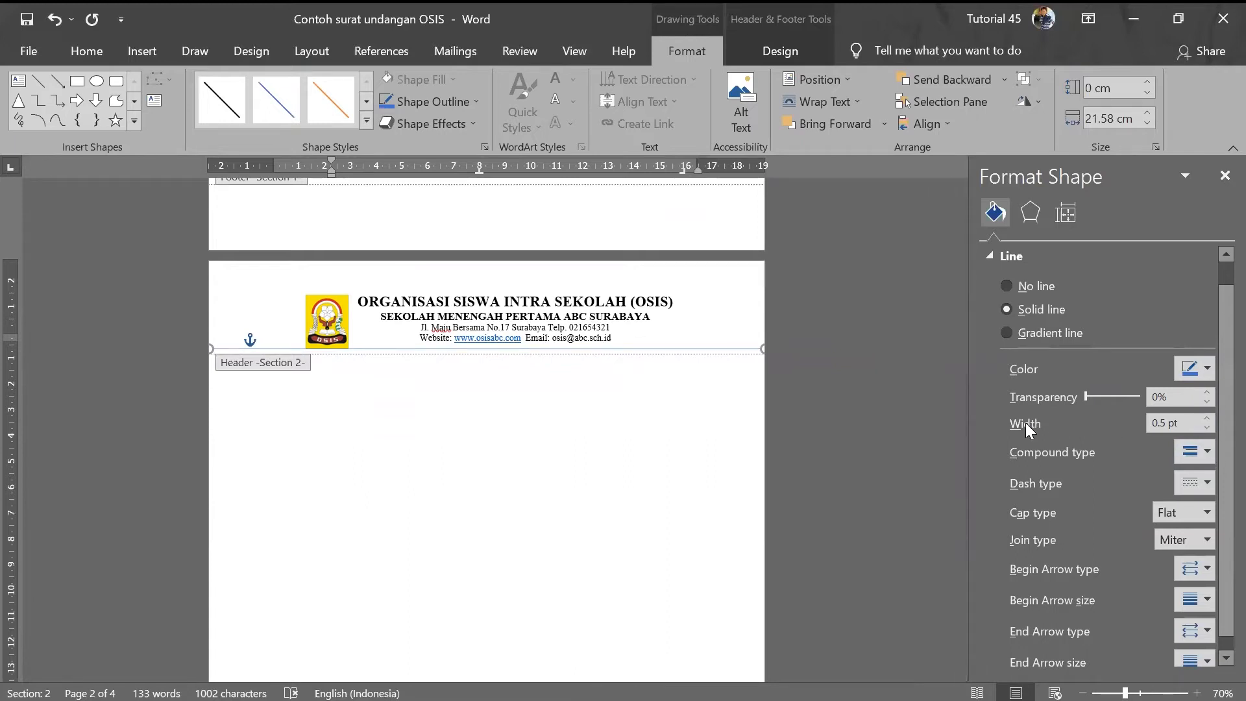
# - Raise the line width to 5.25 pt and set its colour to black
pyautogui.click(1206, 418)
pyautogui.click(1207, 418)
pyautogui.click(1206, 418)
pyautogui.click(1206, 418)
pyautogui.click(1206, 418)
pyautogui.click(1206, 418)
pyautogui.click(1206, 418)
pyautogui.click(1207, 419)
pyautogui.click(1206, 418)
pyautogui.click(1206, 418)
pyautogui.click(1206, 418)
pyautogui.click(1206, 418)
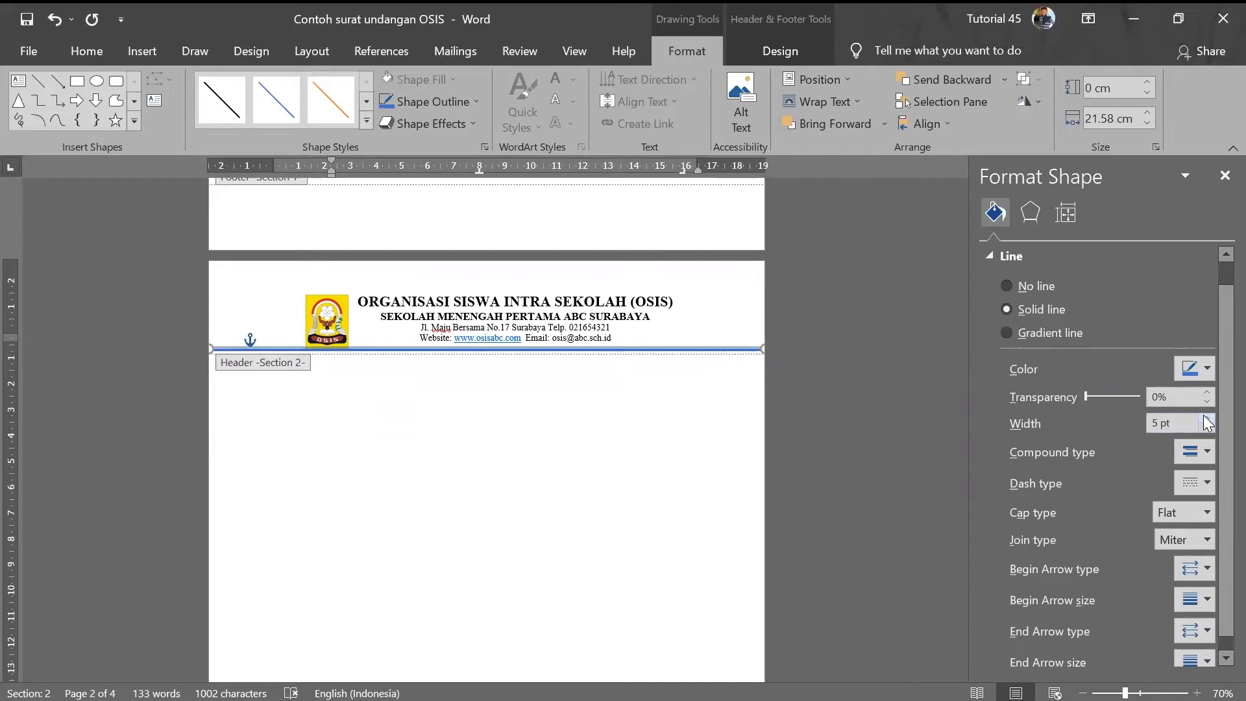
pyautogui.click(1206, 418)
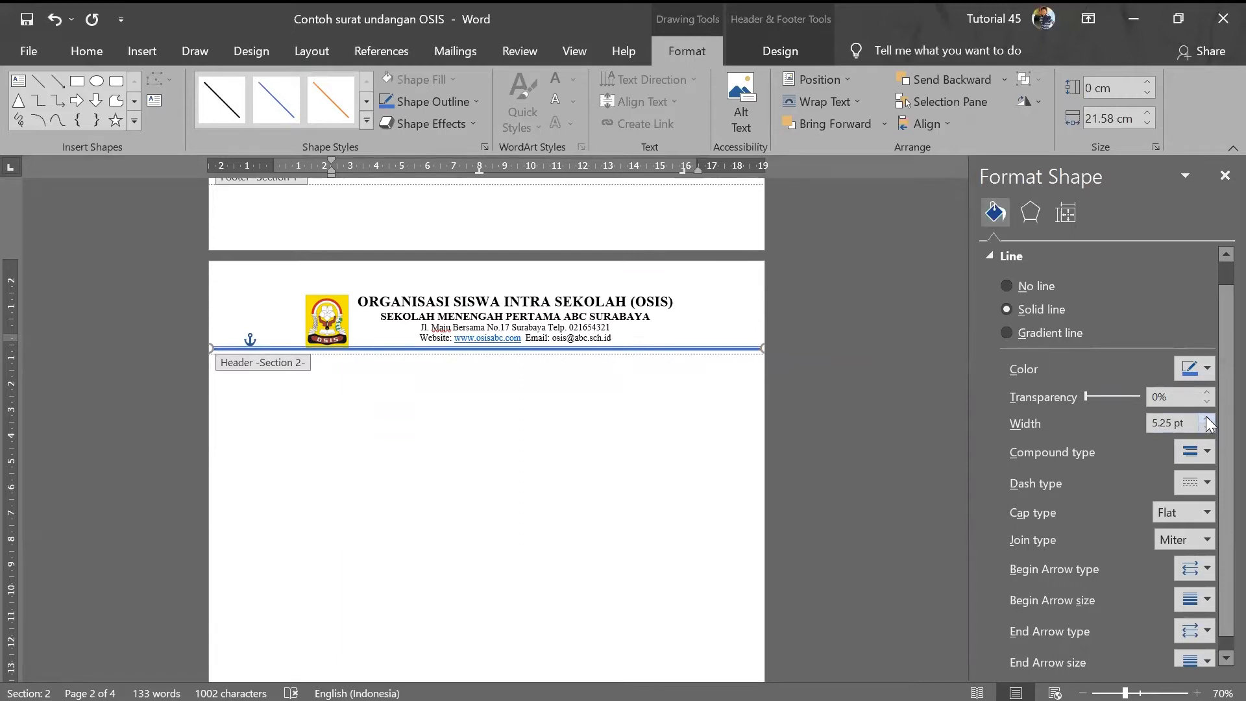
pyautogui.click(1206, 368)
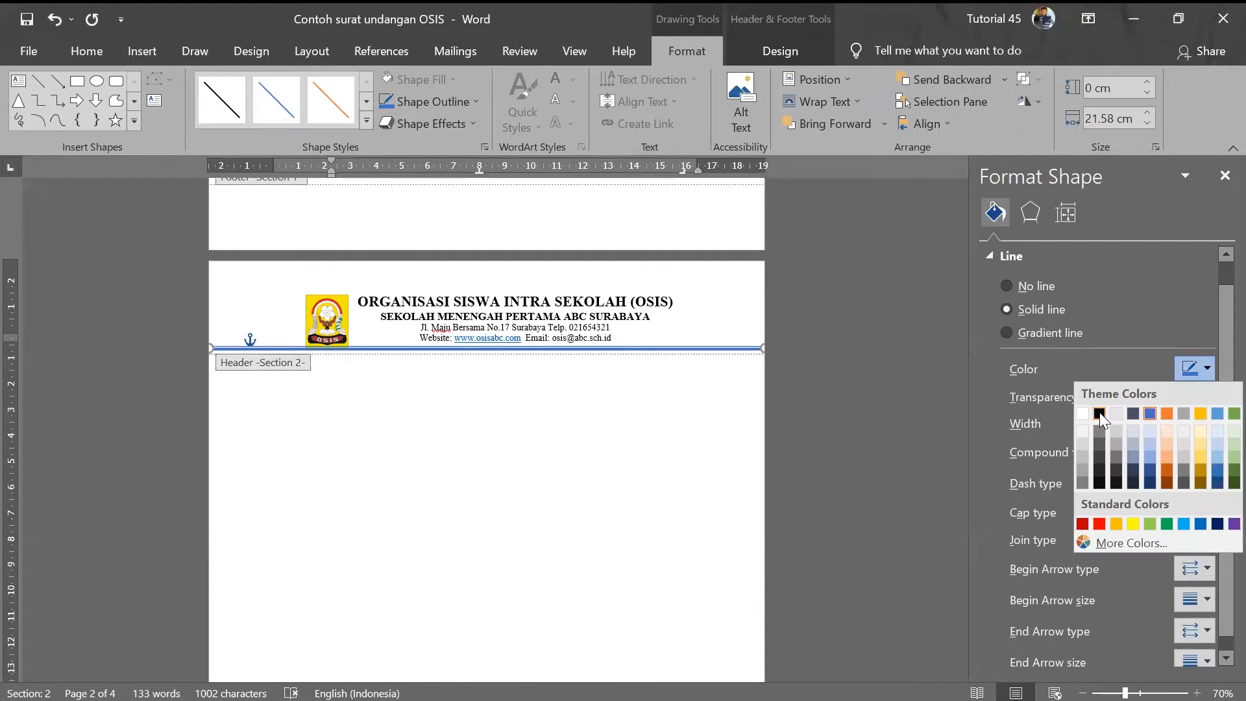
pyautogui.click(1099, 413)
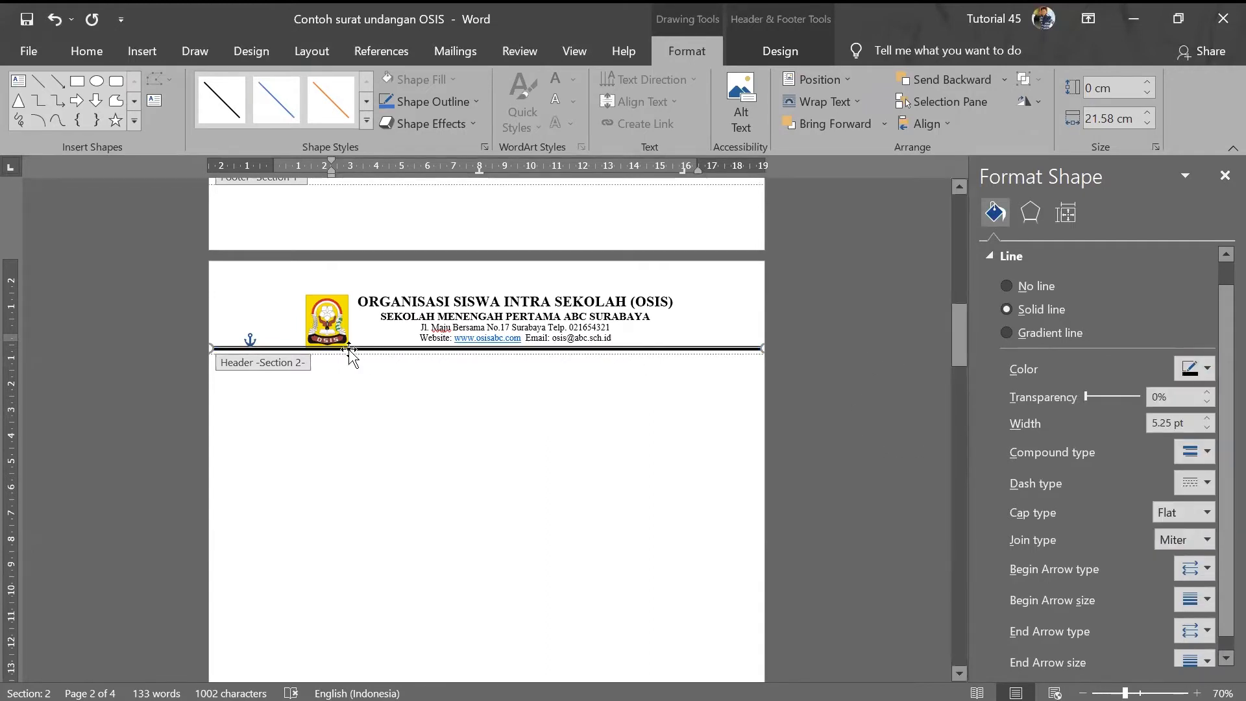
# - Close the Format Shape pane and scroll to review the finished page 2 letterhead
pyautogui.click(1223, 176)
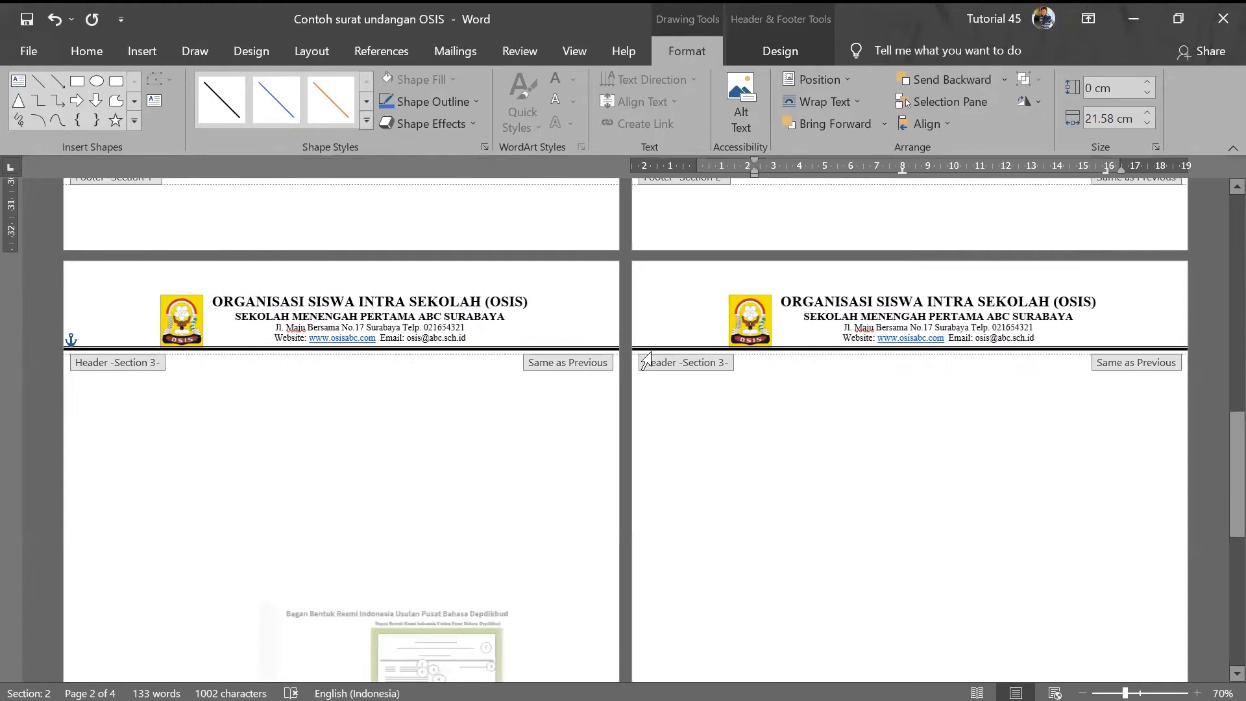
pyautogui.scroll(3, 819, 526)
pyautogui.scroll(1, 820, 517)
pyautogui.scroll(-4, 817, 521)
pyautogui.scroll(3, 815, 523)
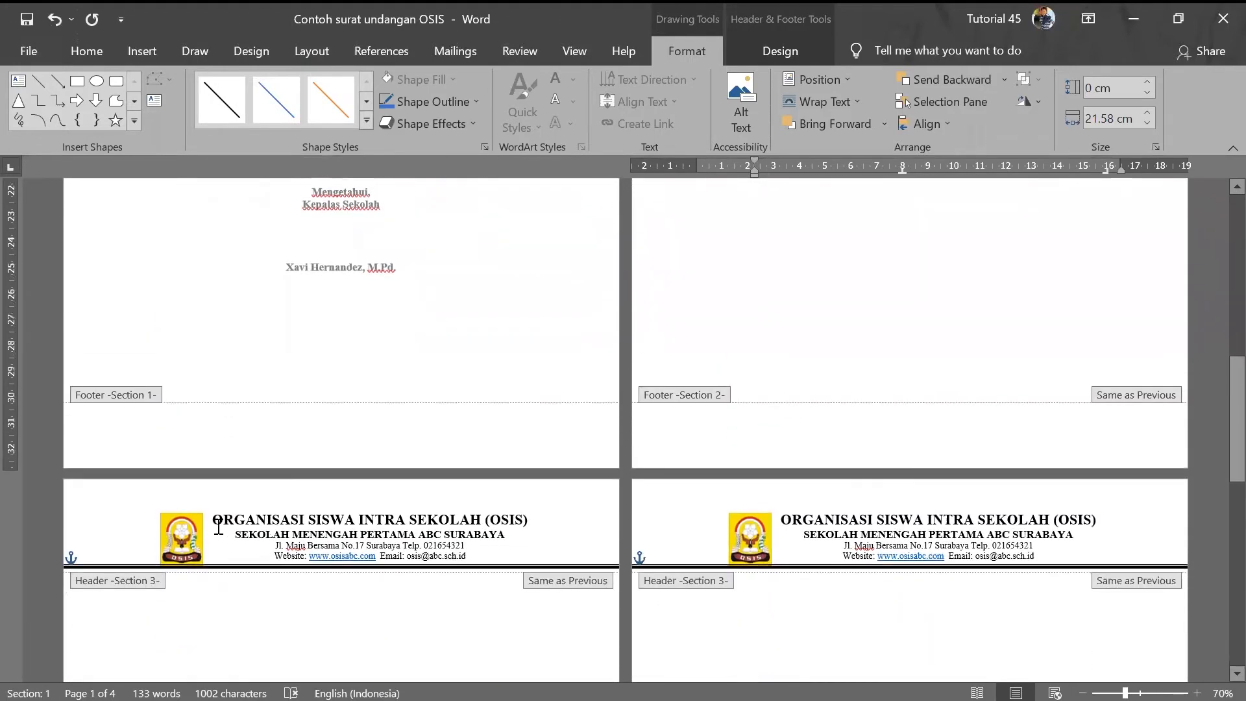
pyautogui.scroll(-4, 240, 459)
pyautogui.scroll(5, 770, 556)
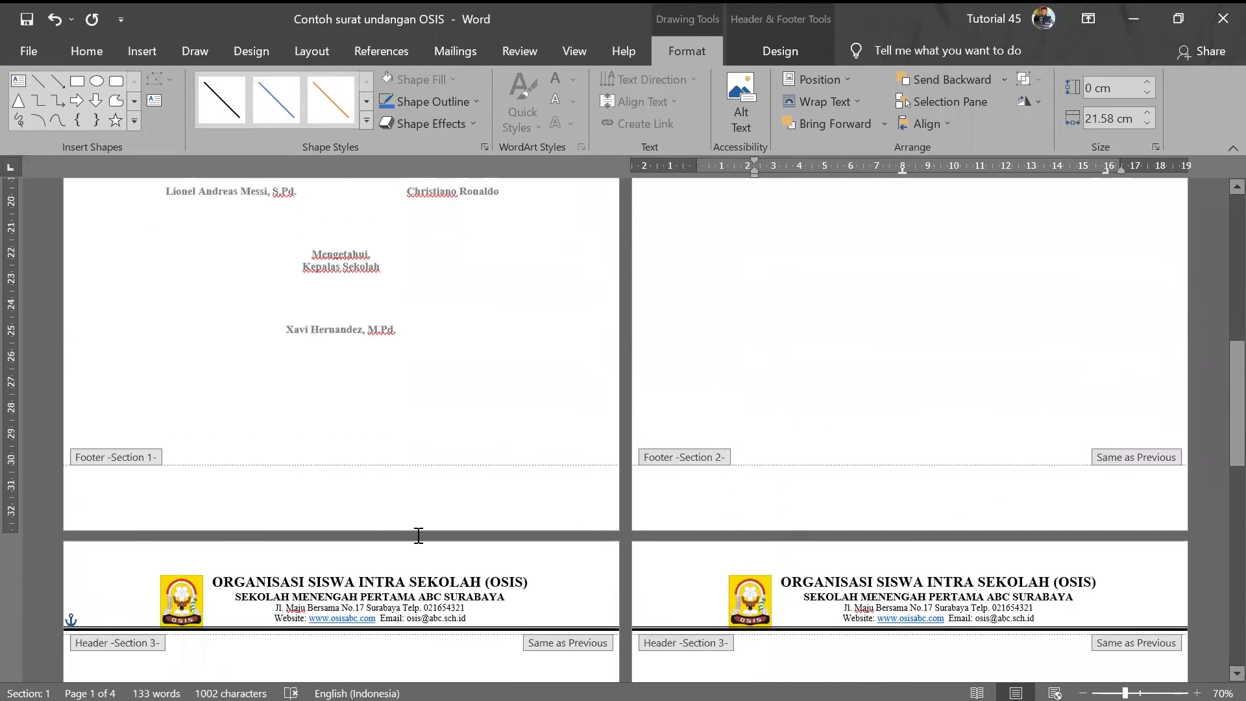
pyautogui.scroll(-3, 302, 608)
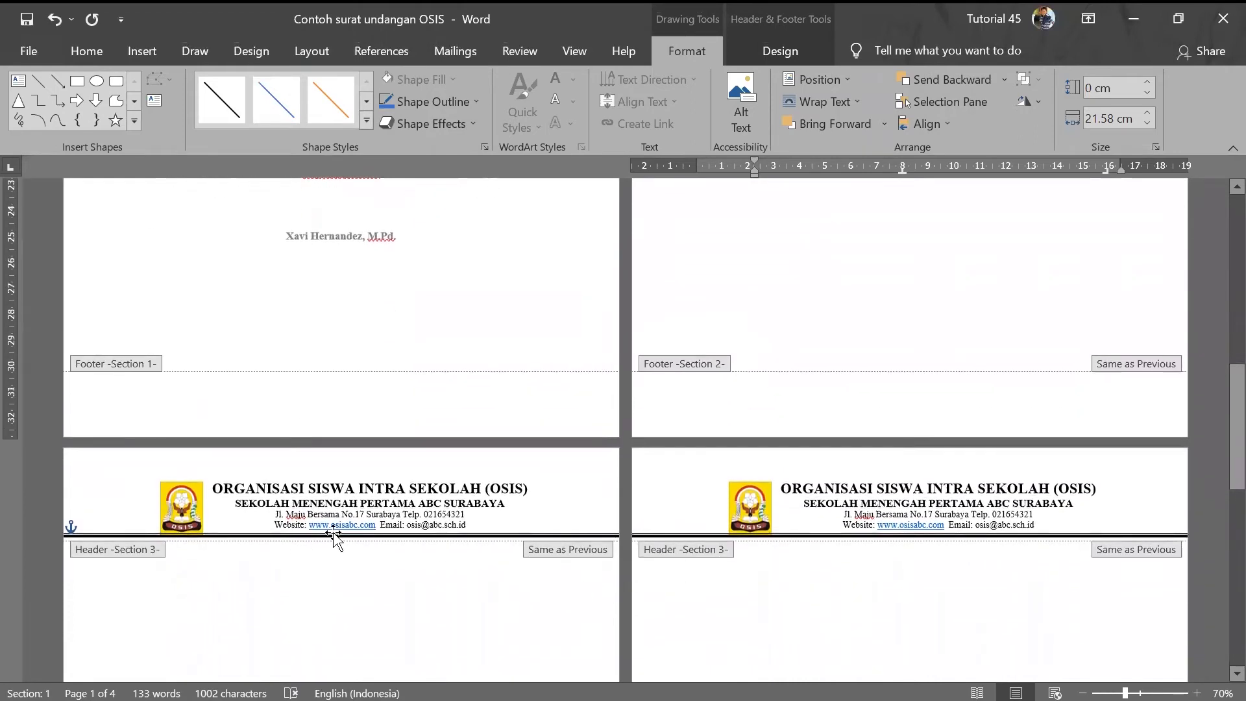
pyautogui.scroll(4, 564, 496)
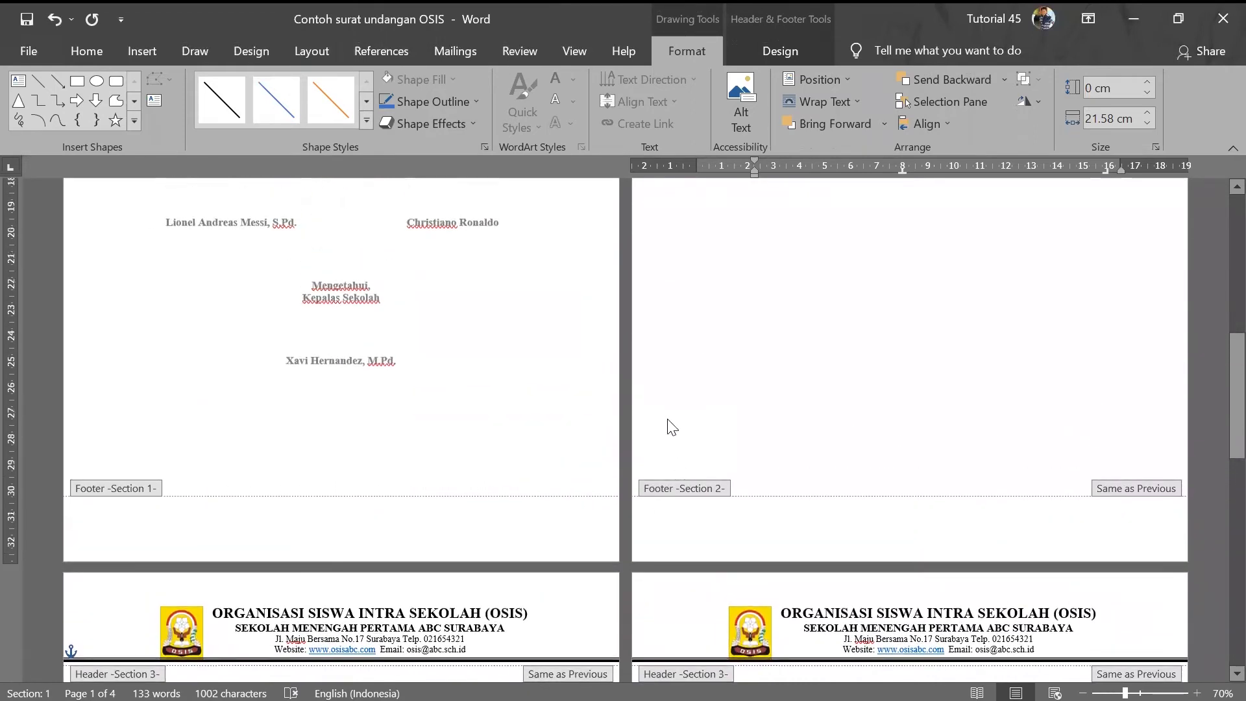
# - Exit the header and insert a Next Page section break from page 2's body
pyautogui.doubleClick(658, 446)
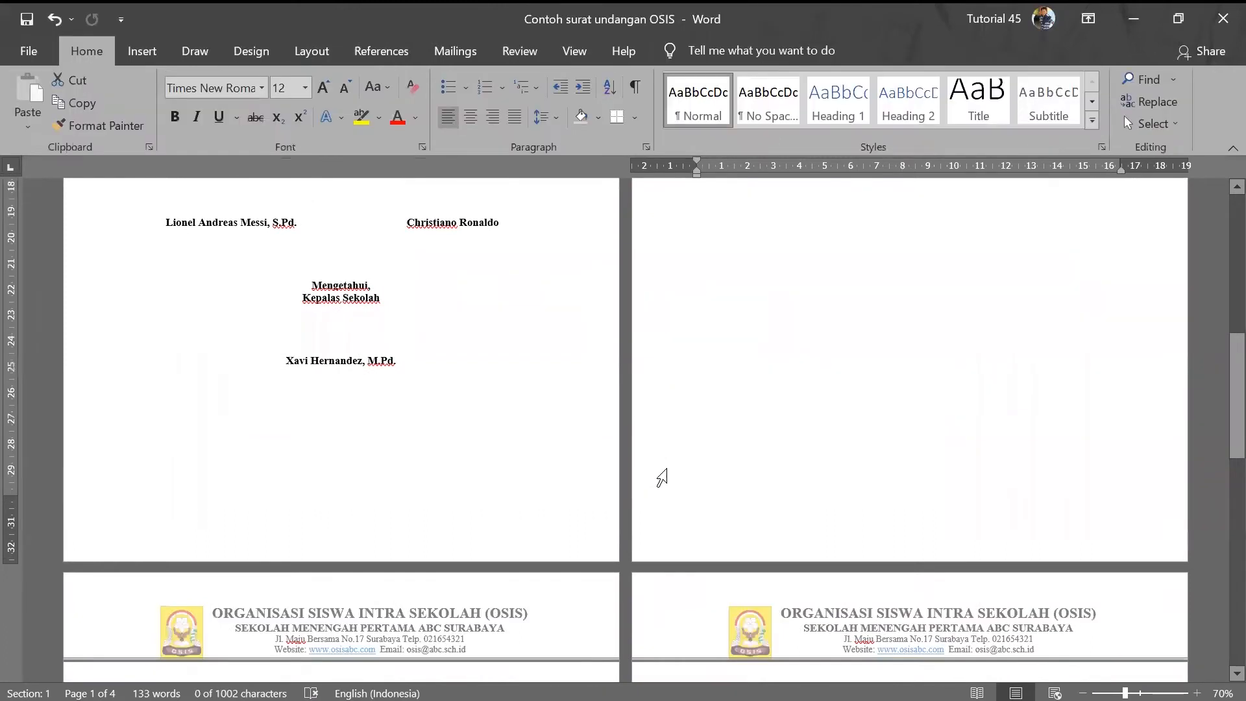
pyautogui.click(716, 468)
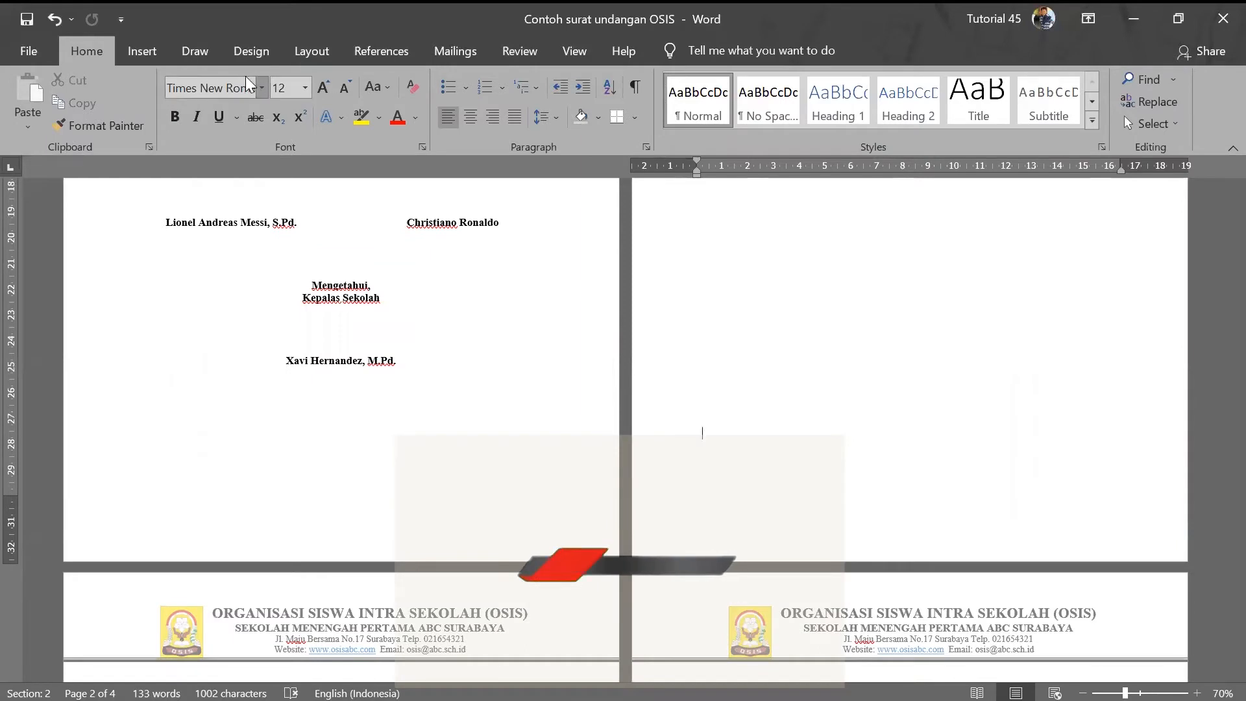
pyautogui.click(318, 56)
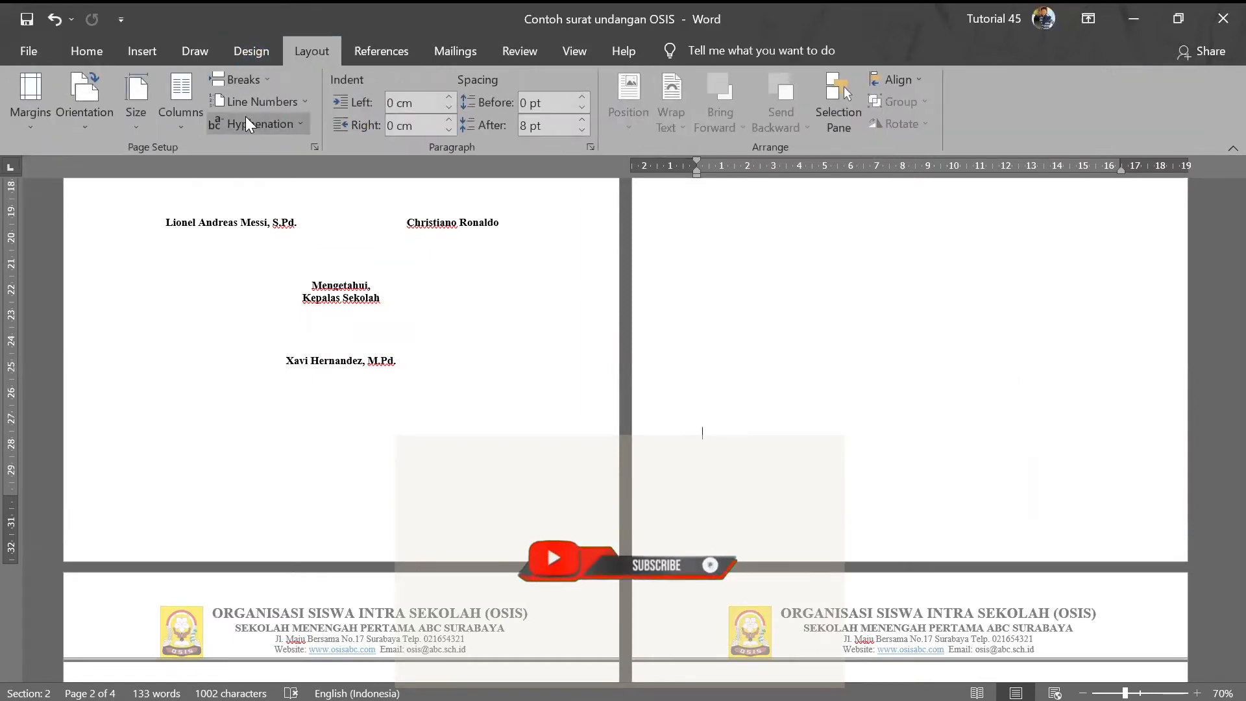
pyautogui.click(261, 87)
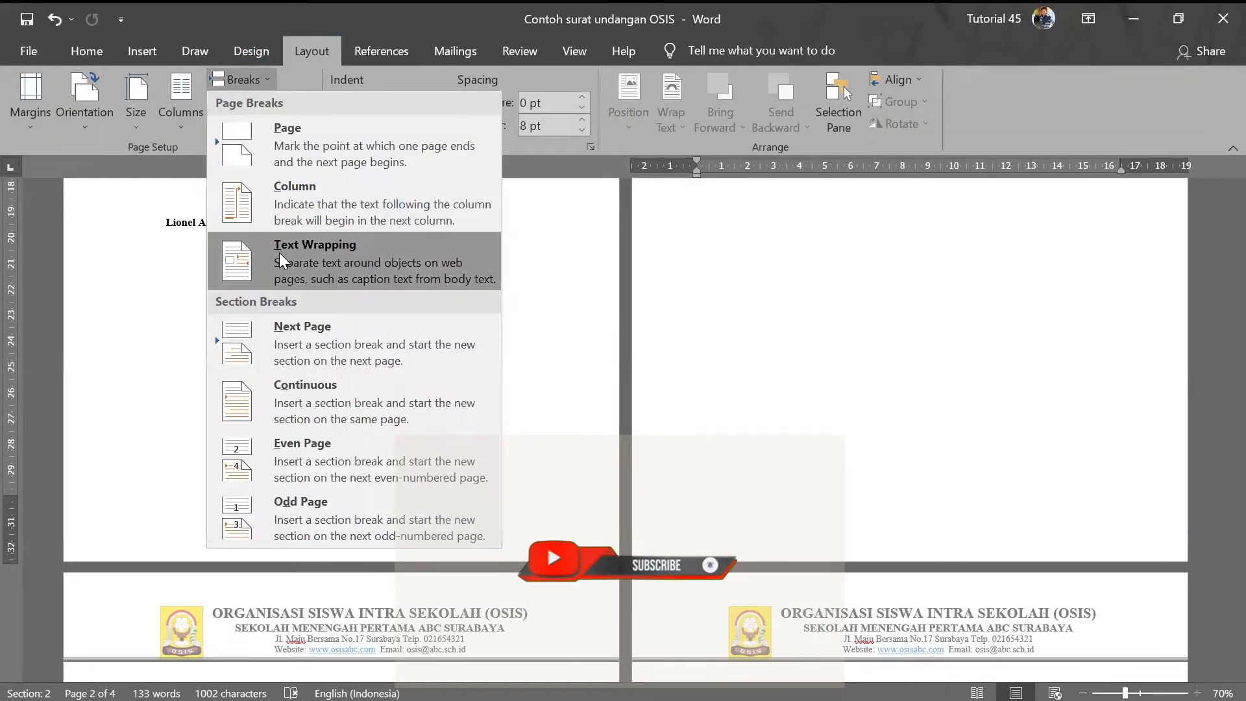
pyautogui.click(316, 342)
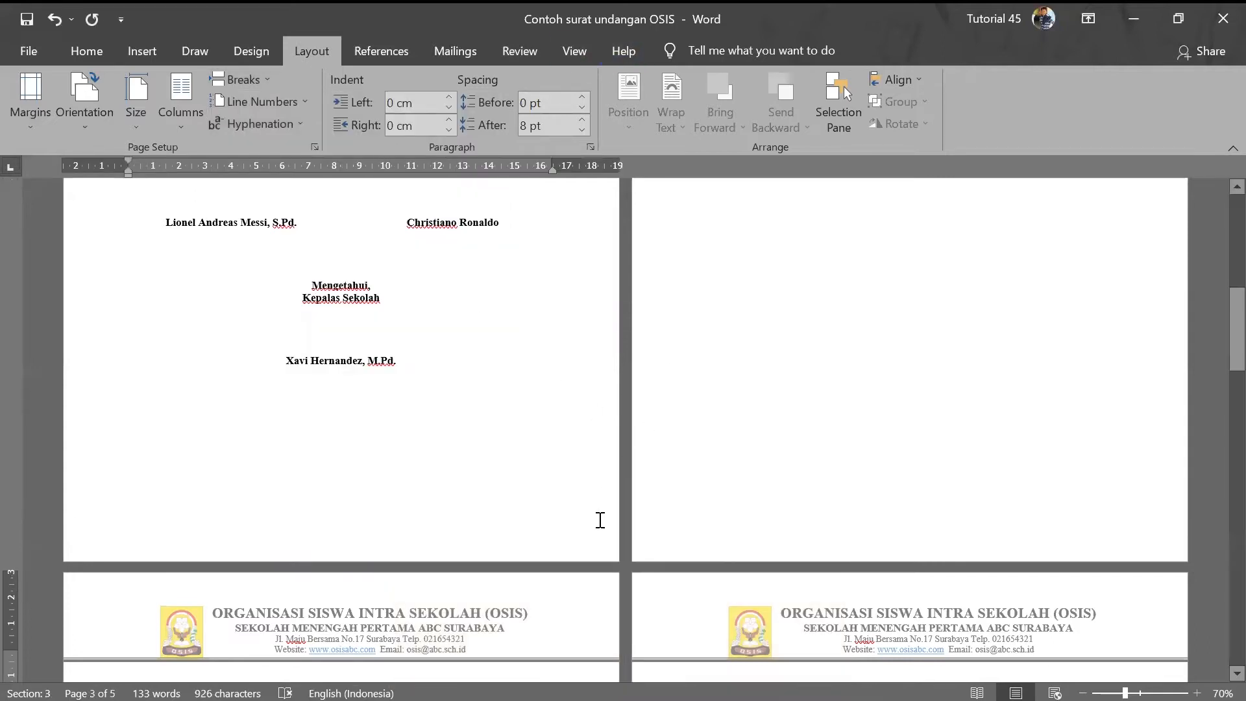
# - Turn off Link to Previous for the Section 3 header and select its logo and text
pyautogui.doubleClick(398, 629)
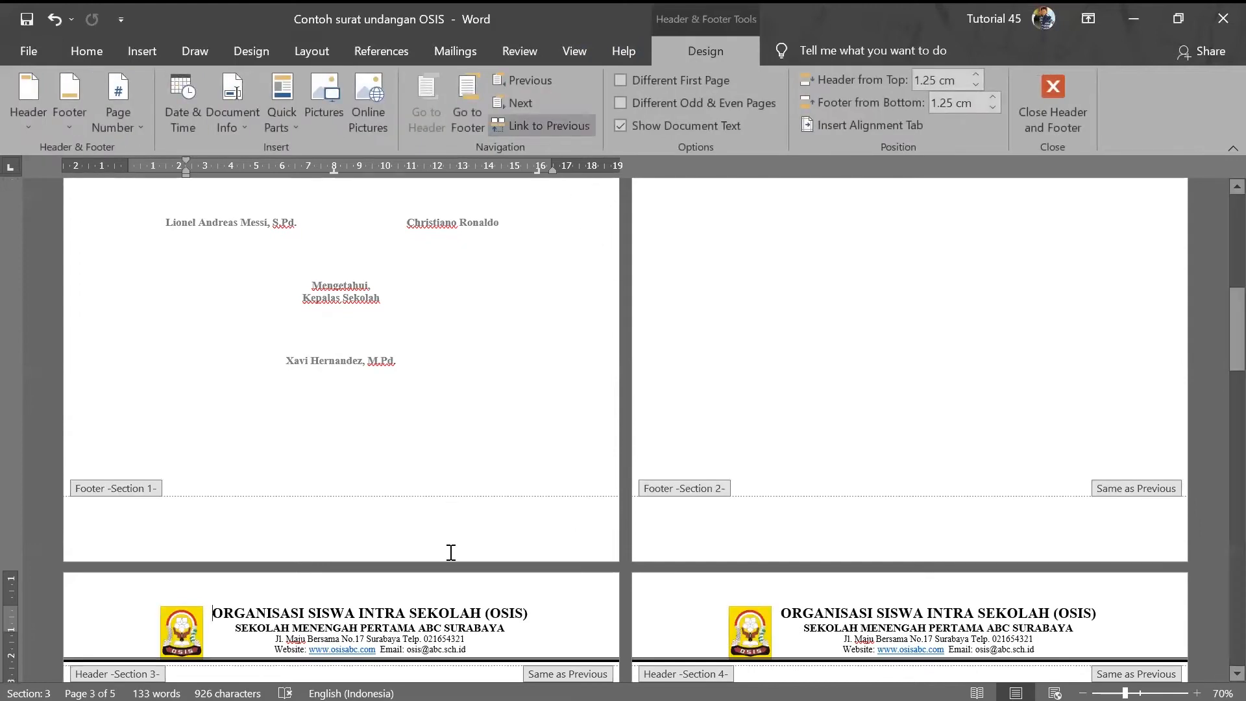
pyautogui.click(542, 126)
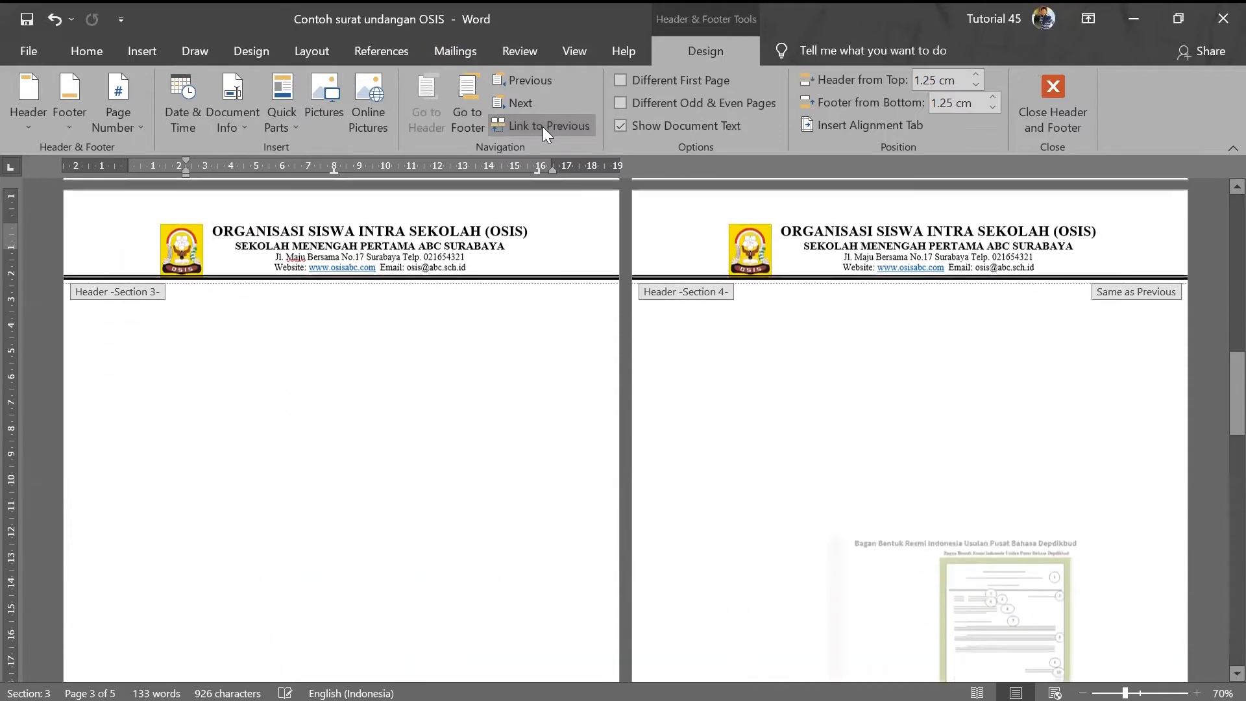
pyautogui.moveTo(476, 270); pyautogui.dragTo(189, 232)
pyautogui.scroll(15, 409, 398)
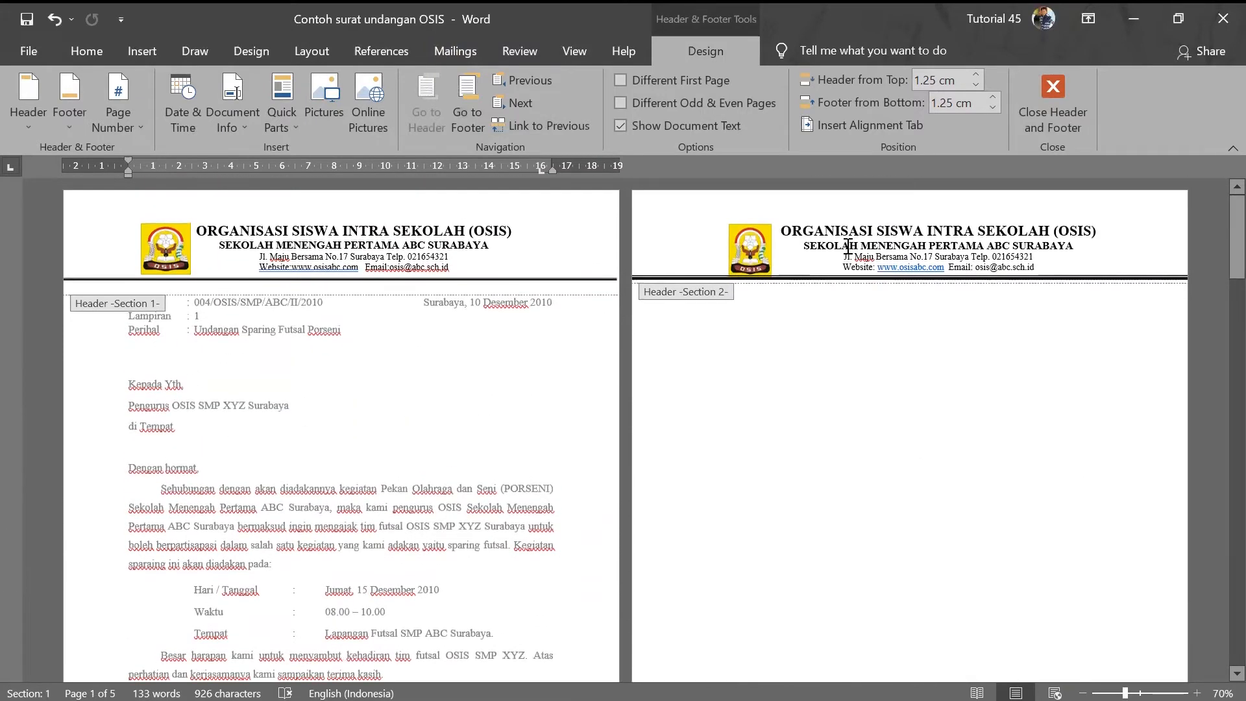
pyautogui.scroll(-15, 837, 260)
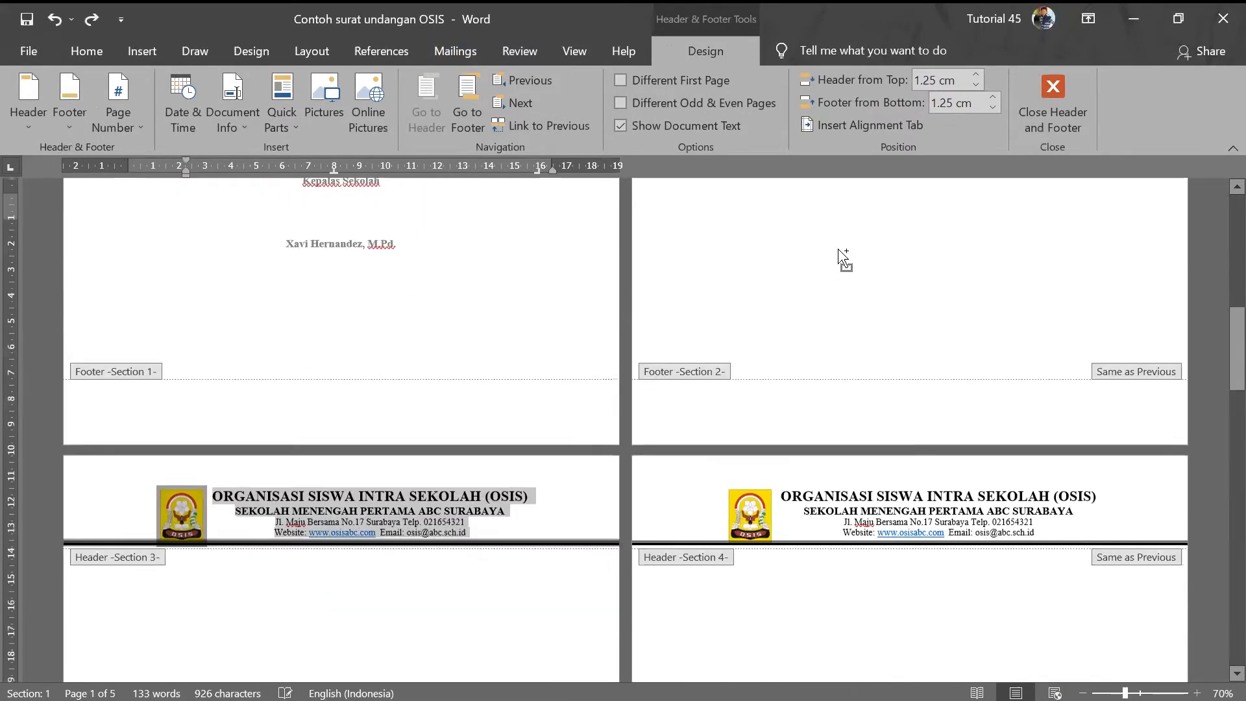
pyautogui.doubleClick(649, 247)
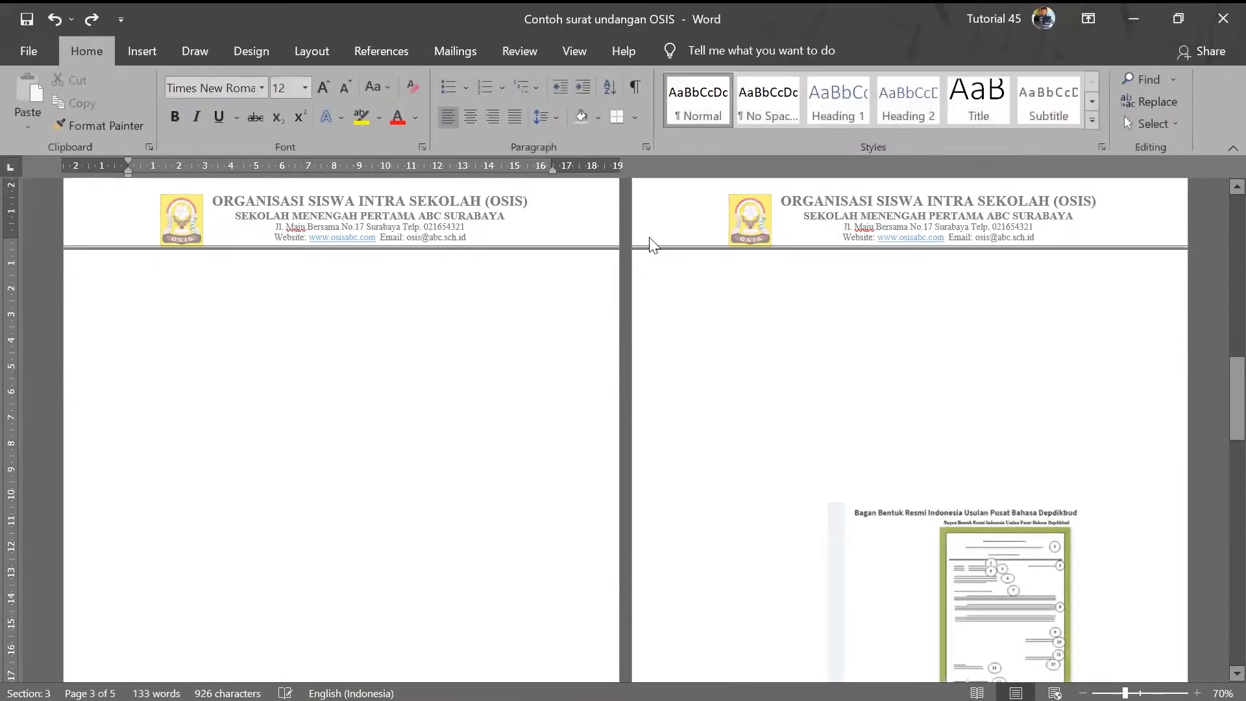
pyautogui.scroll(2, 494, 388)
# - Select all of the Section 4 header content with Ctrl+A and delete it, leaving the header empty
pyautogui.doubleClick(494, 388)
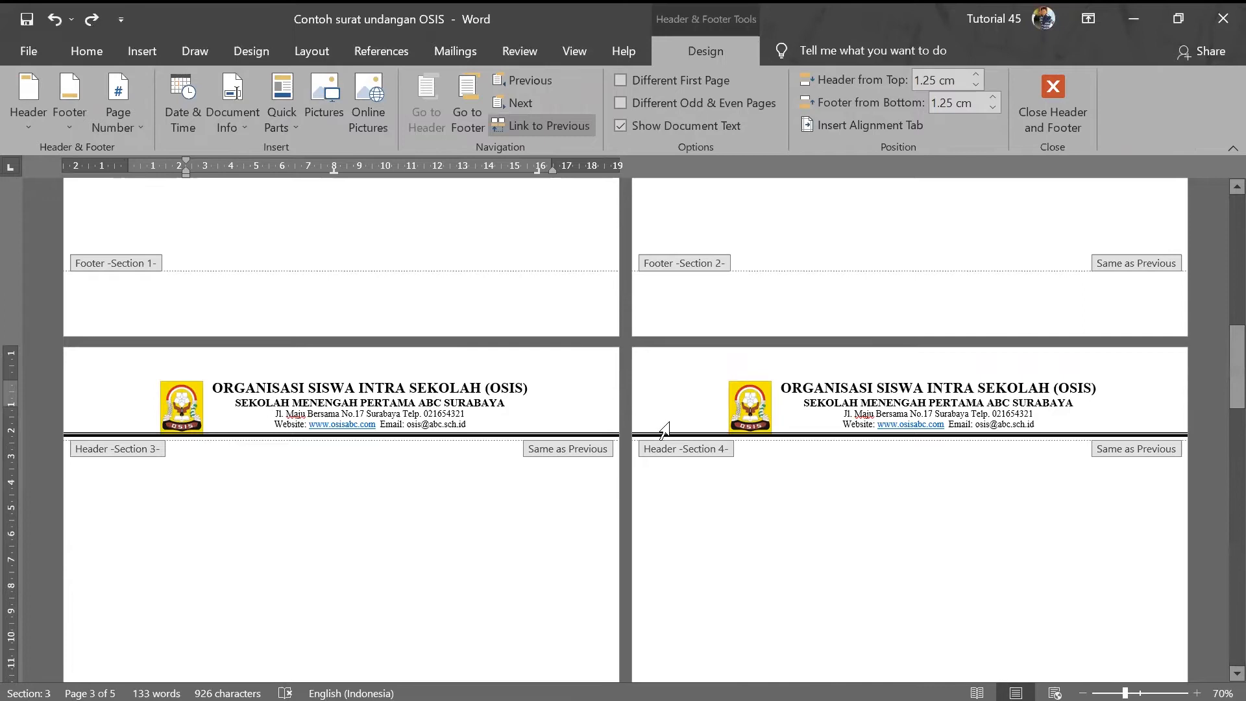
pyautogui.scroll(3, 662, 429)
pyautogui.scroll(-2, 913, 487)
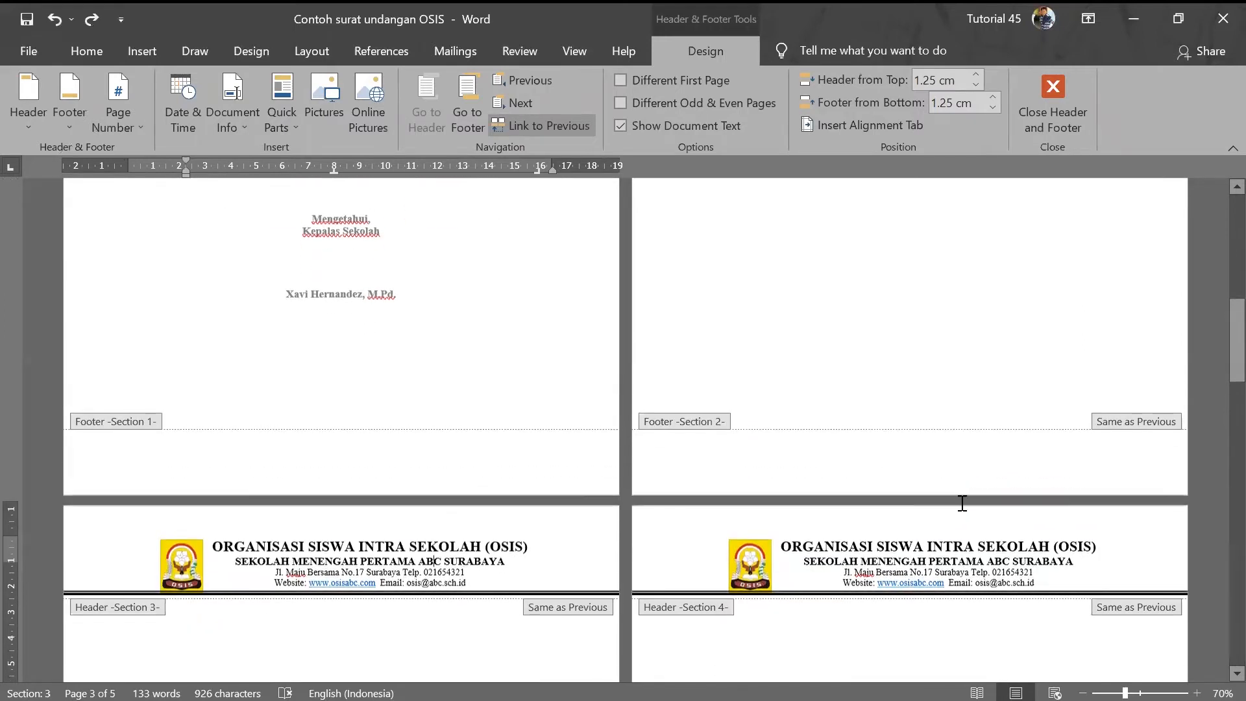
pyautogui.hotkey('ctrl', 'a')
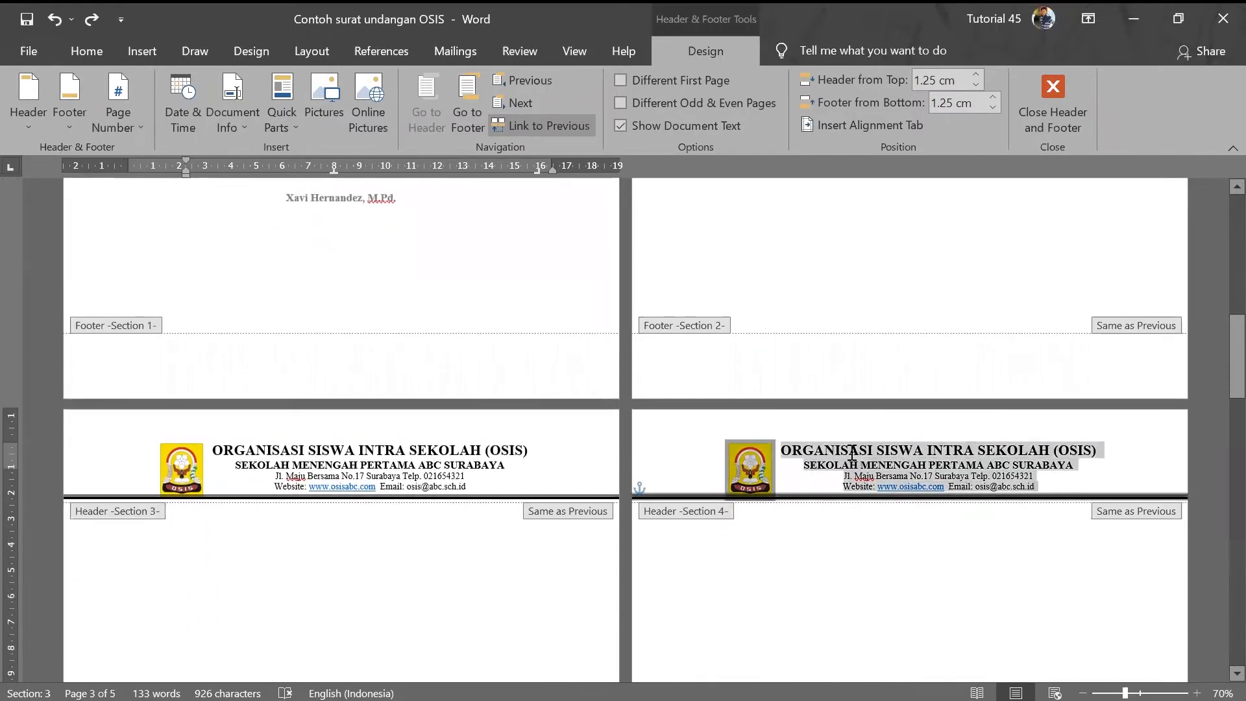
pyautogui.press('Delete')
pyautogui.click(701, 463)
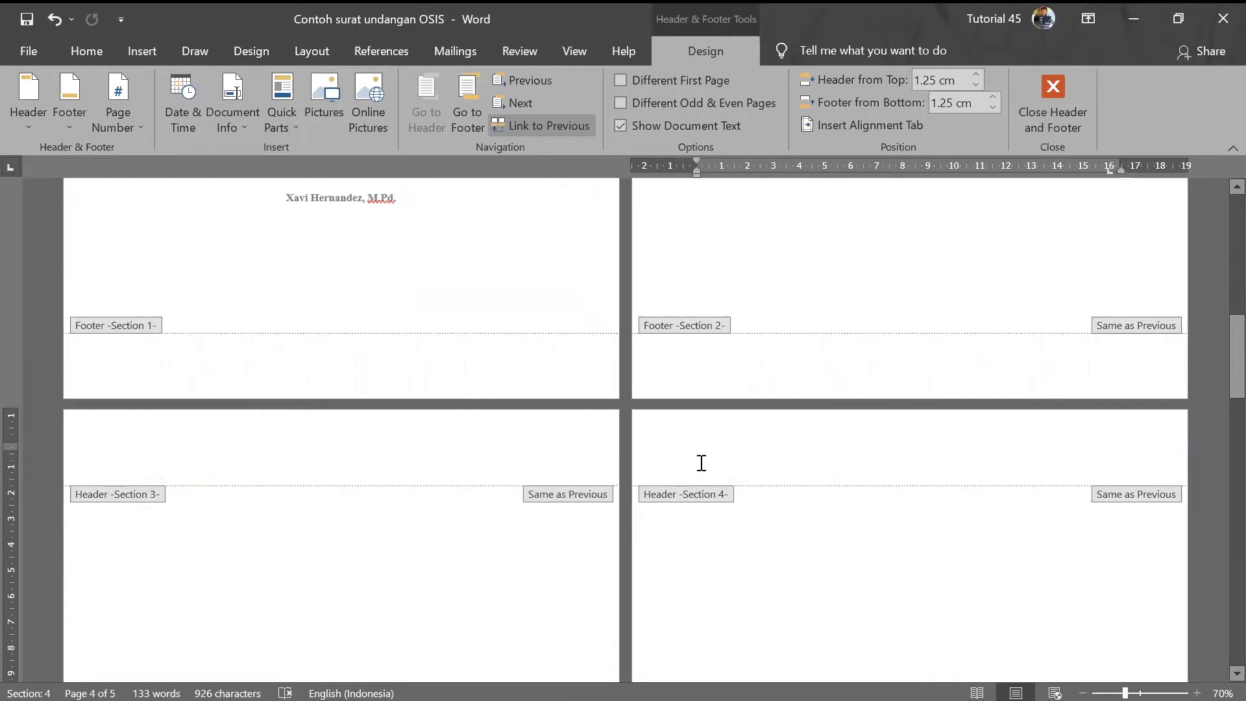
pyautogui.scroll(7, 877, 510)
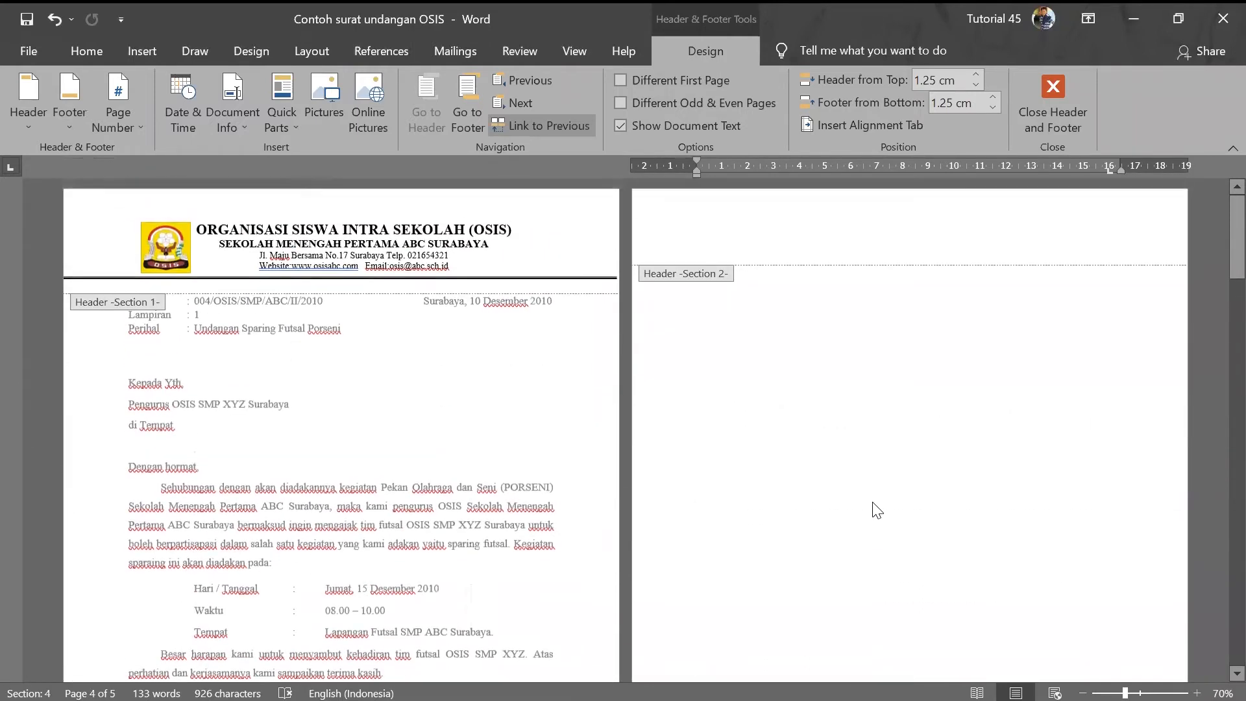
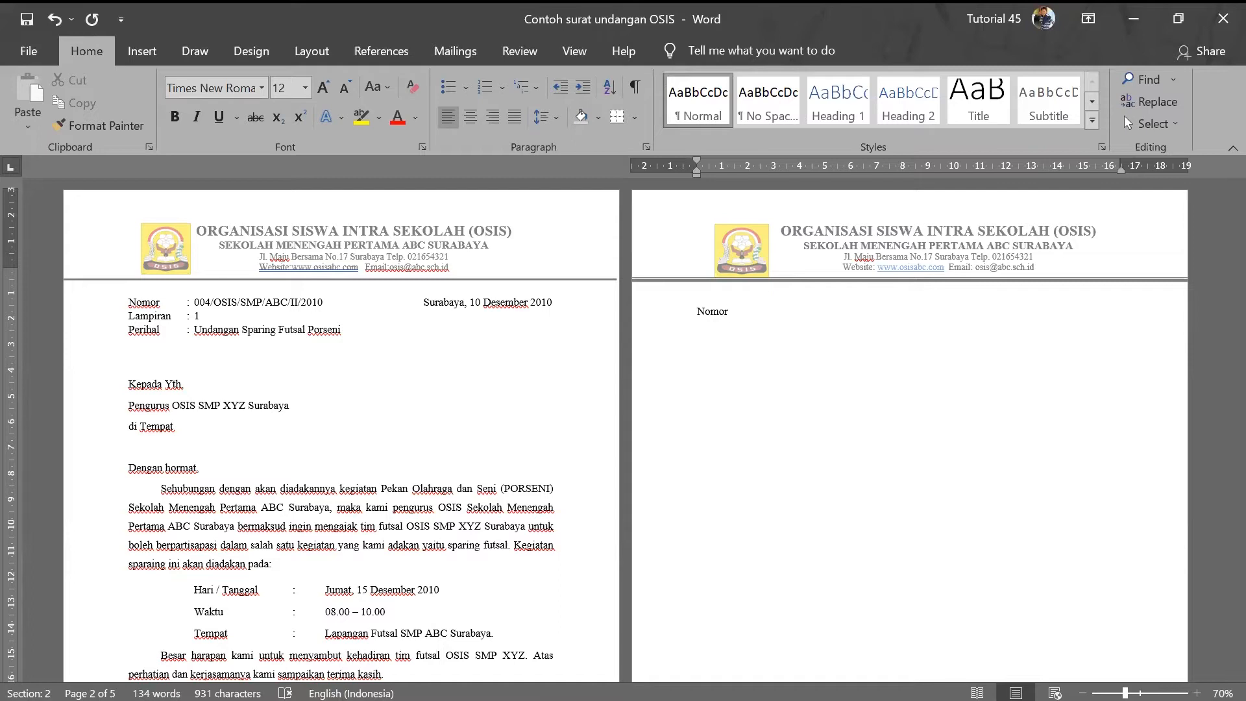
# - Replace Nomor with the date 'Surabaya, 10 Desember 2010', then insert 'Nomor' before it
pyautogui.press('BackSpace')
pyautogui.press('BackSpace')
pyautogui.press('BackSpace')
pyautogui.press('BackSpace')
pyautogui.press('BackSpace')
pyautogui.press('capslock')
pyautogui.write('Surabaya, 10 Desember 2010')
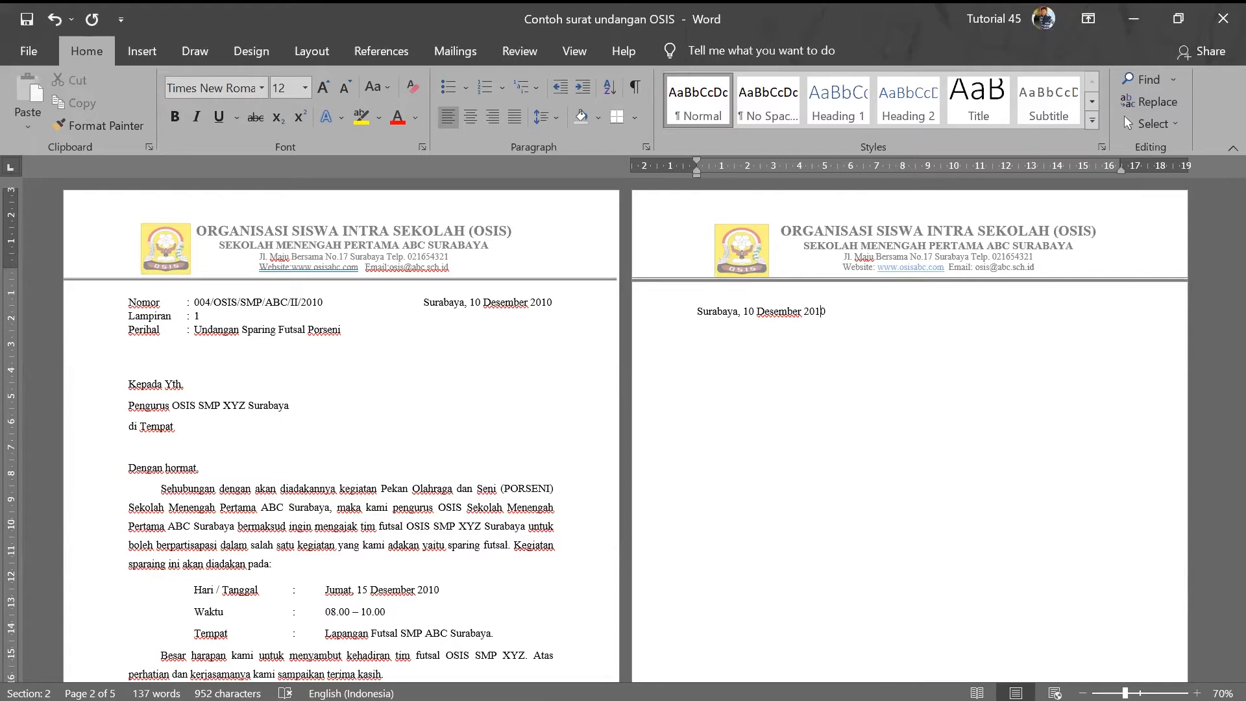
pyautogui.click(756, 311)
pyautogui.write('Nomor')
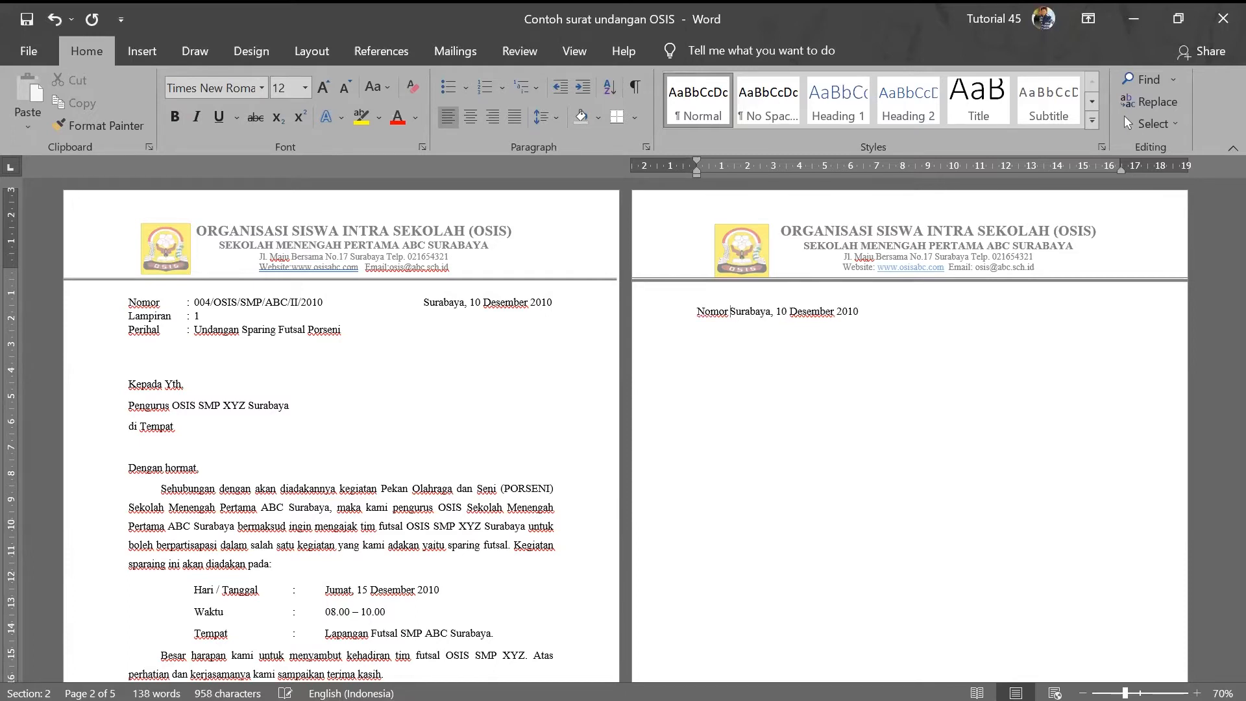
# - Set a left tab stop near 2 cm so the date aligns after Nomor
pyautogui.press('Tab')
pyautogui.press('BackSpace')
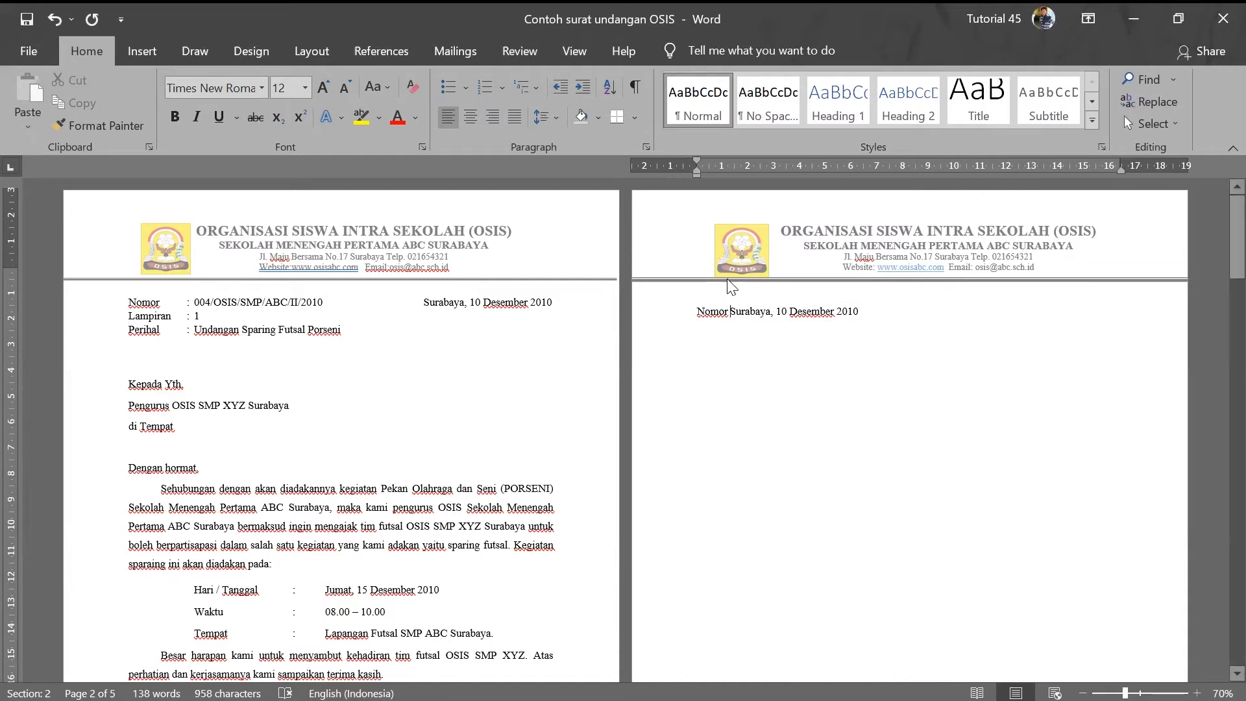
pyautogui.click(735, 170)
pyautogui.moveTo(739, 171); pyautogui.dragTo(760, 172)
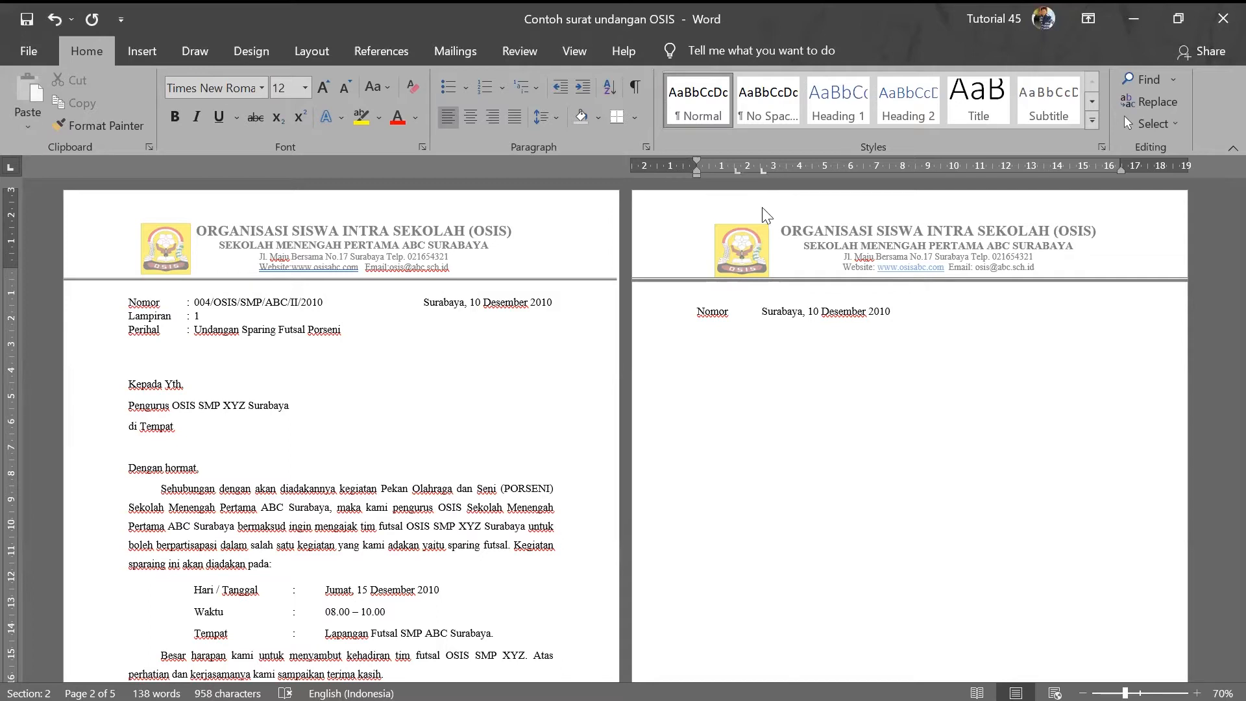
pyautogui.click(758, 312)
pyautogui.press('Tab')
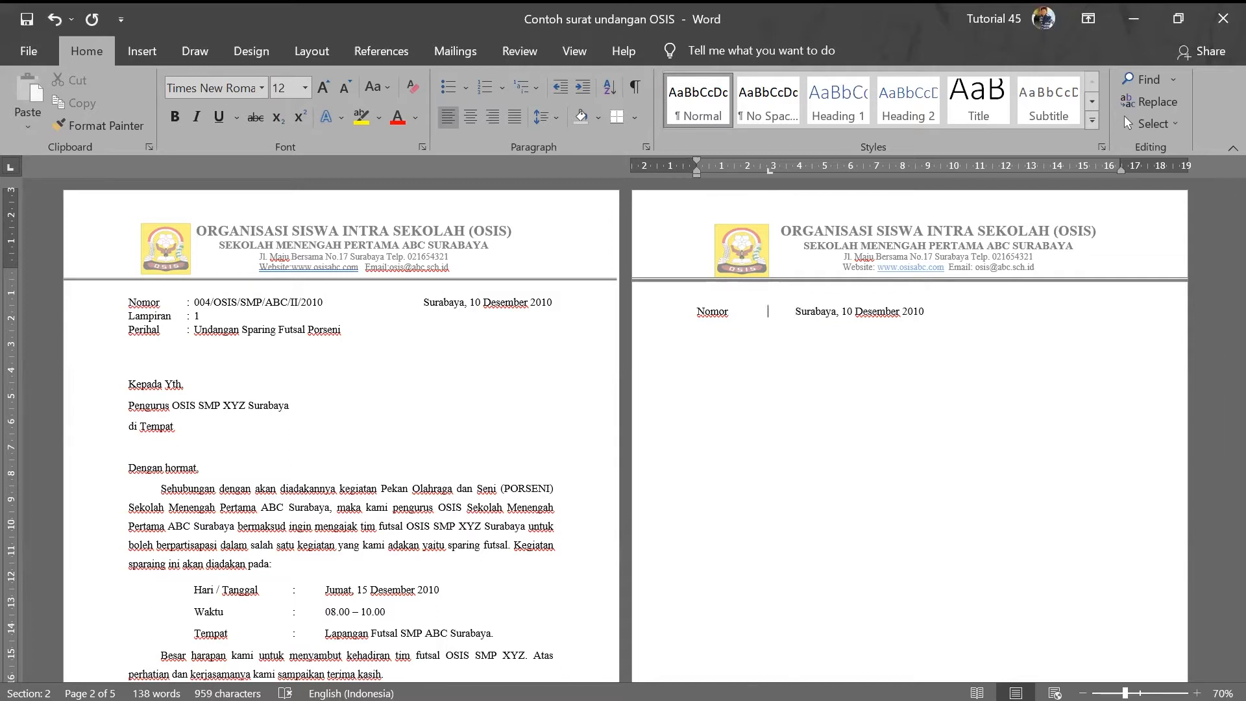
pyautogui.moveTo(765, 173); pyautogui.dragTo(741, 177)
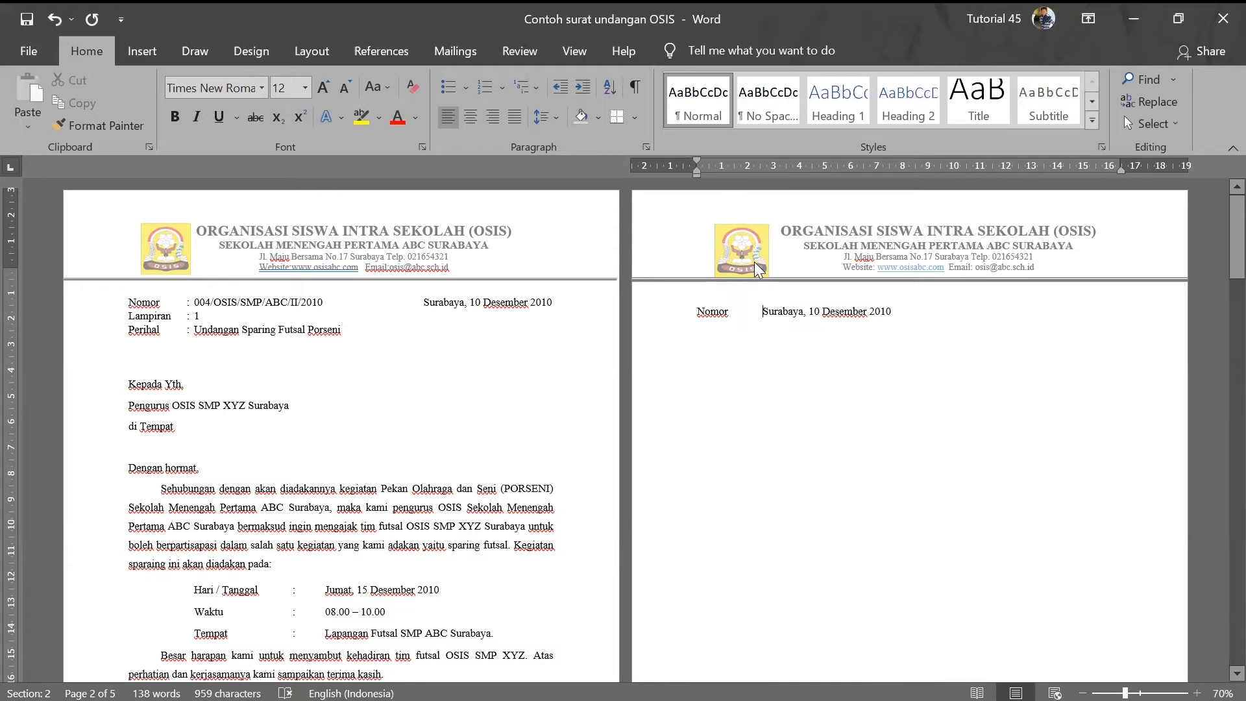
pyautogui.press('Delete')
pyautogui.press('Tab')
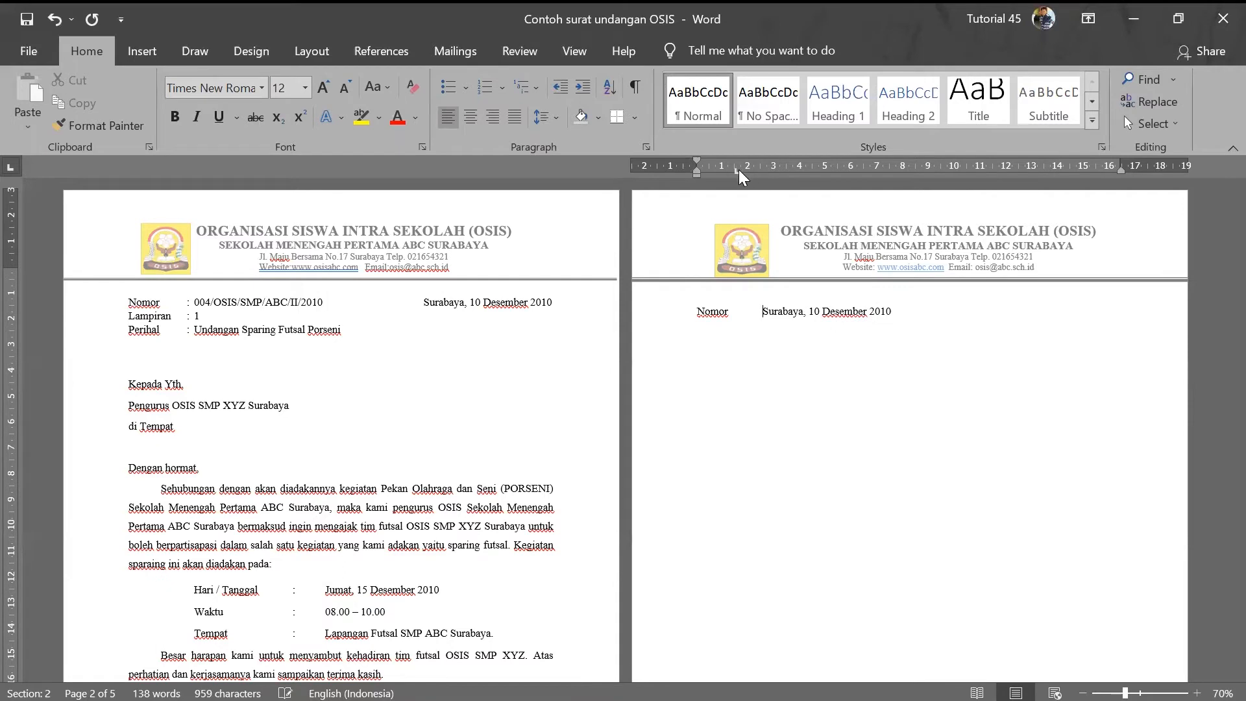
pyautogui.moveTo(737, 173); pyautogui.dragTo(745, 173)
pyautogui.press('BackSpace')
pyautogui.press('Tab')
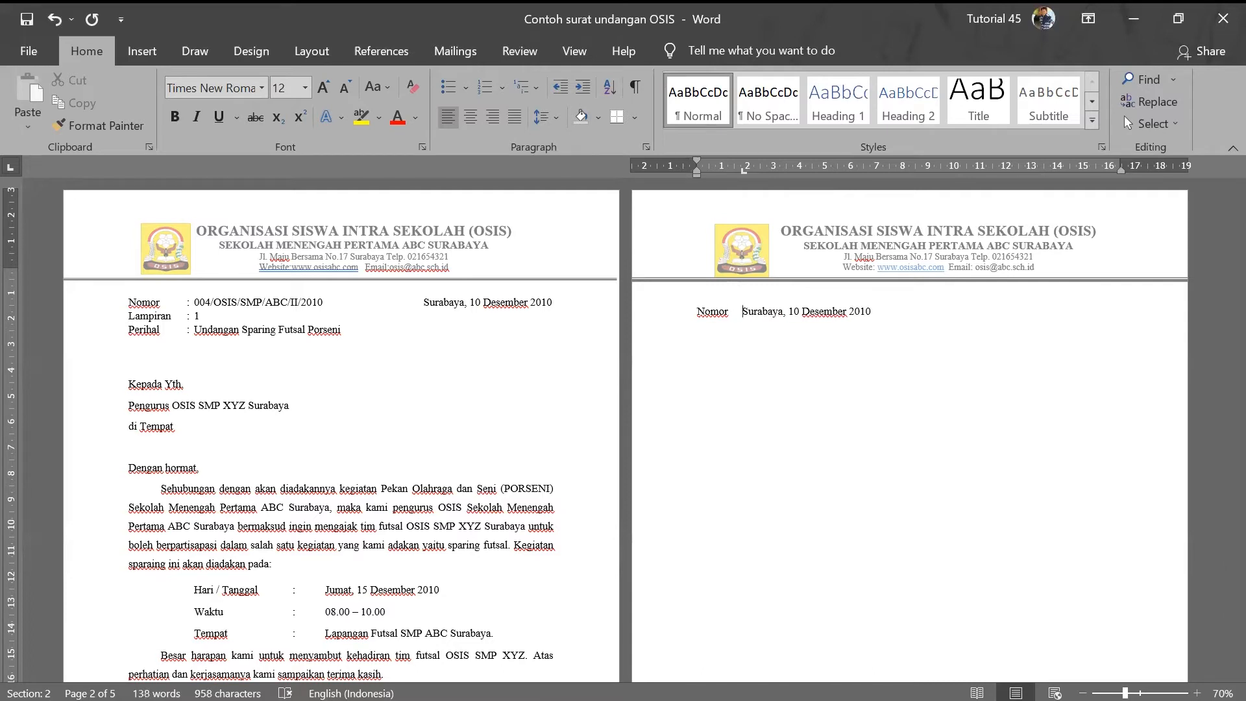
pyautogui.moveTo(756, 170); pyautogui.dragTo(768, 173)
# - Add a tab-aligned ':' after Nomor, with a tab stop near 2.3 cm for the date
pyautogui.hotkey('ctrl', 'z')
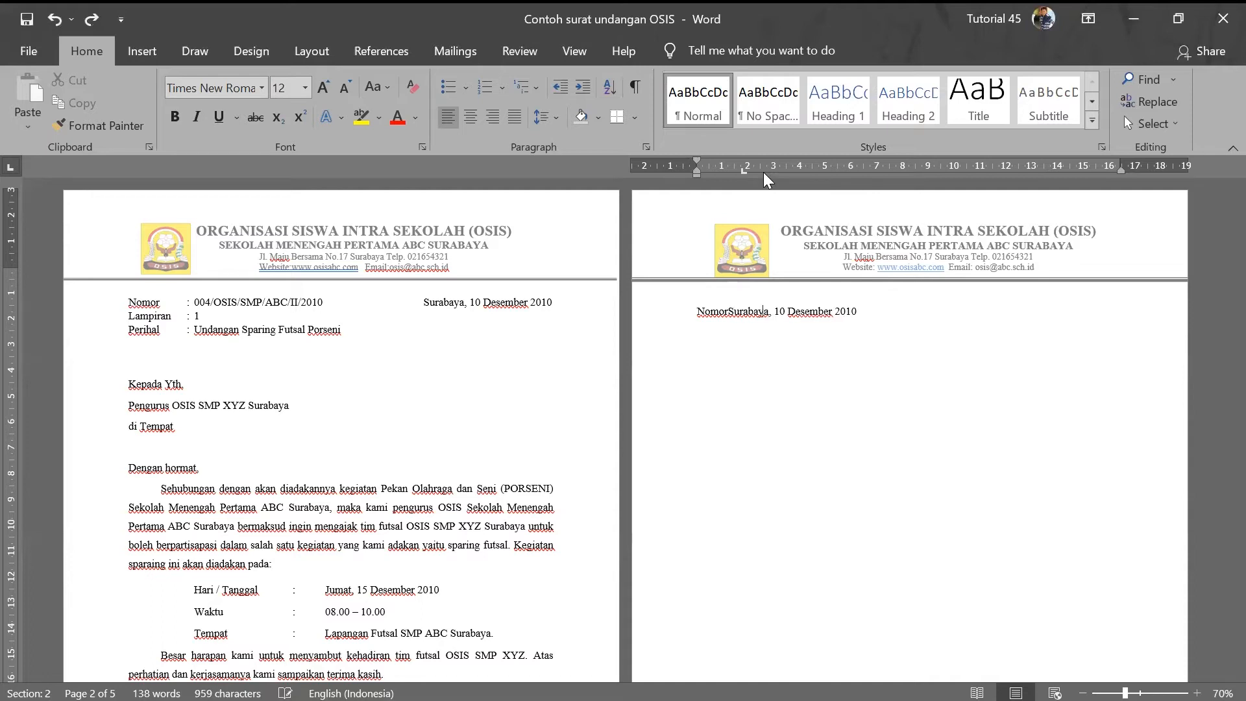
pyautogui.press('Tab')
pyautogui.write(':')
pyautogui.press('Tab')
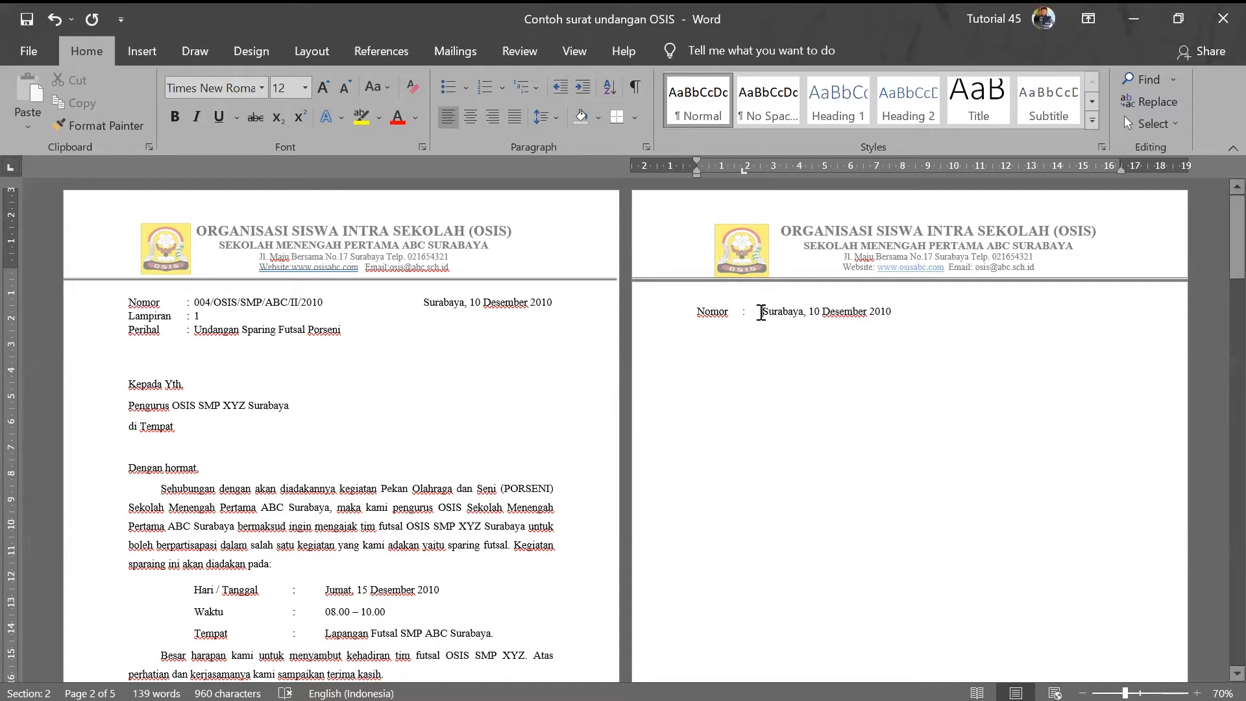
pyautogui.click(752, 169)
# - Type the letter number 004/OSIS/SMP/ABC/II/2010 after 'Nomor :'
pyautogui.write('004')
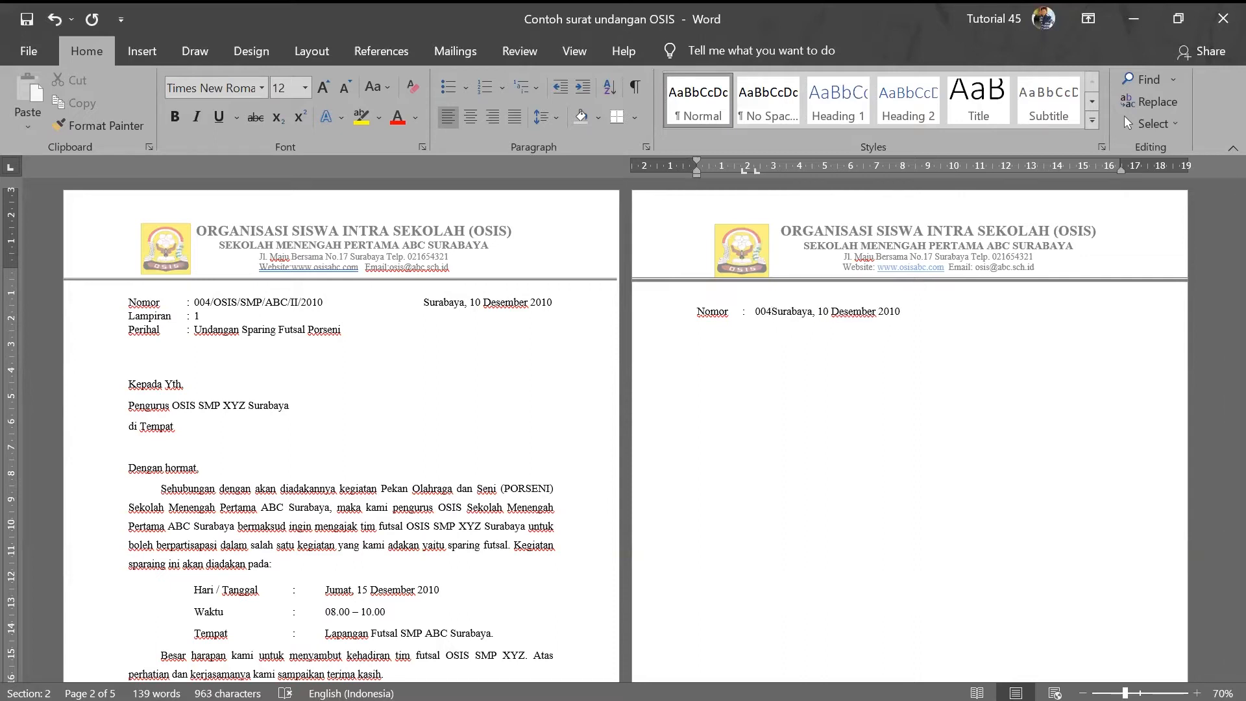
pyautogui.write('/')
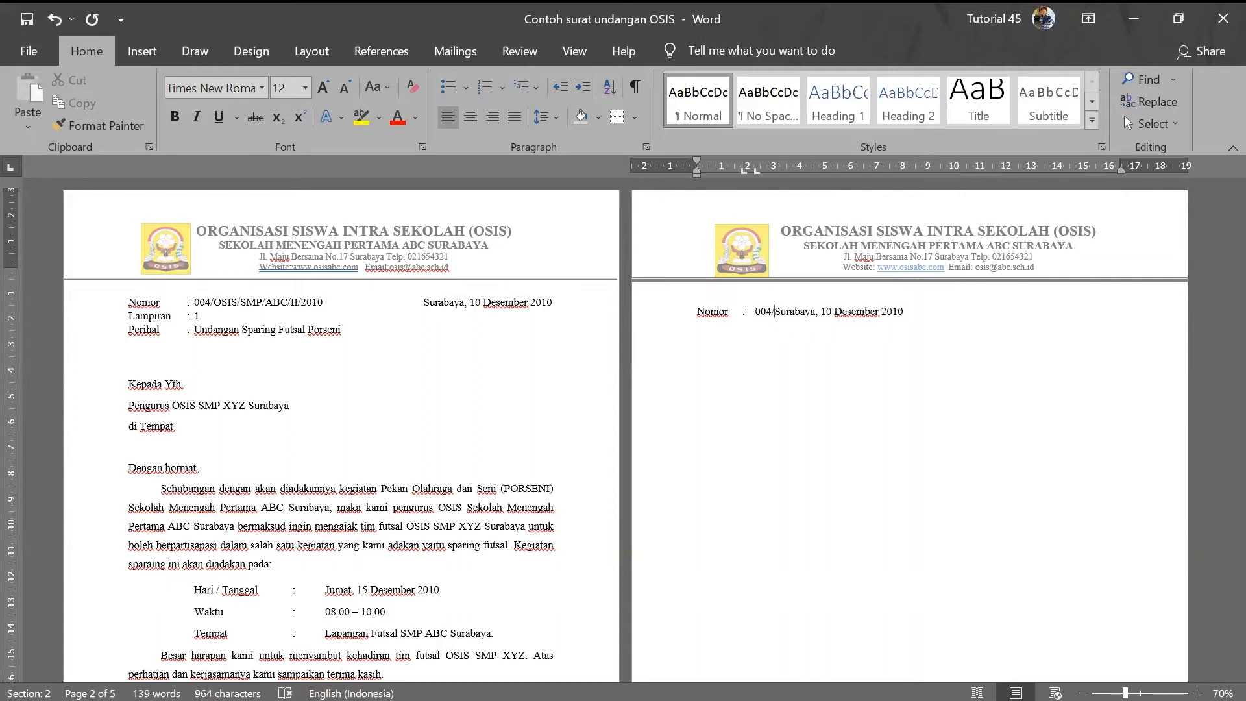
pyautogui.write('o')
pyautogui.press('BackSpace')
pyautogui.write('OSIS')
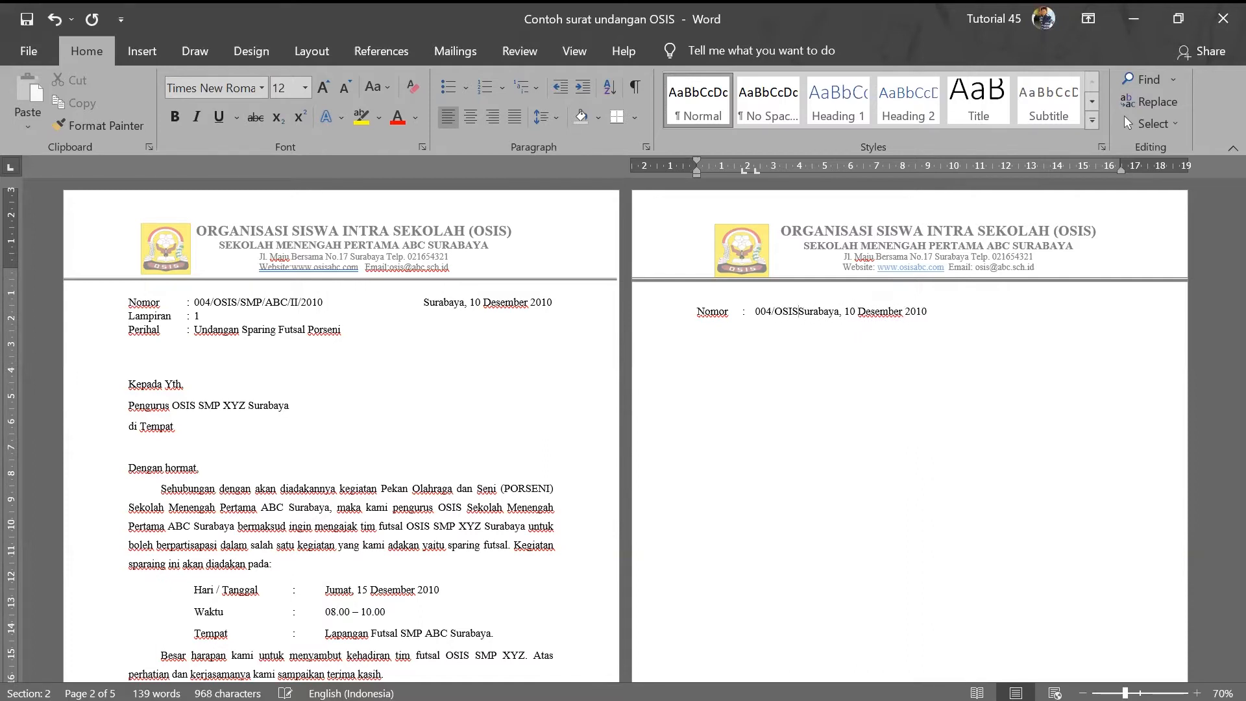
pyautogui.write('/SMP')
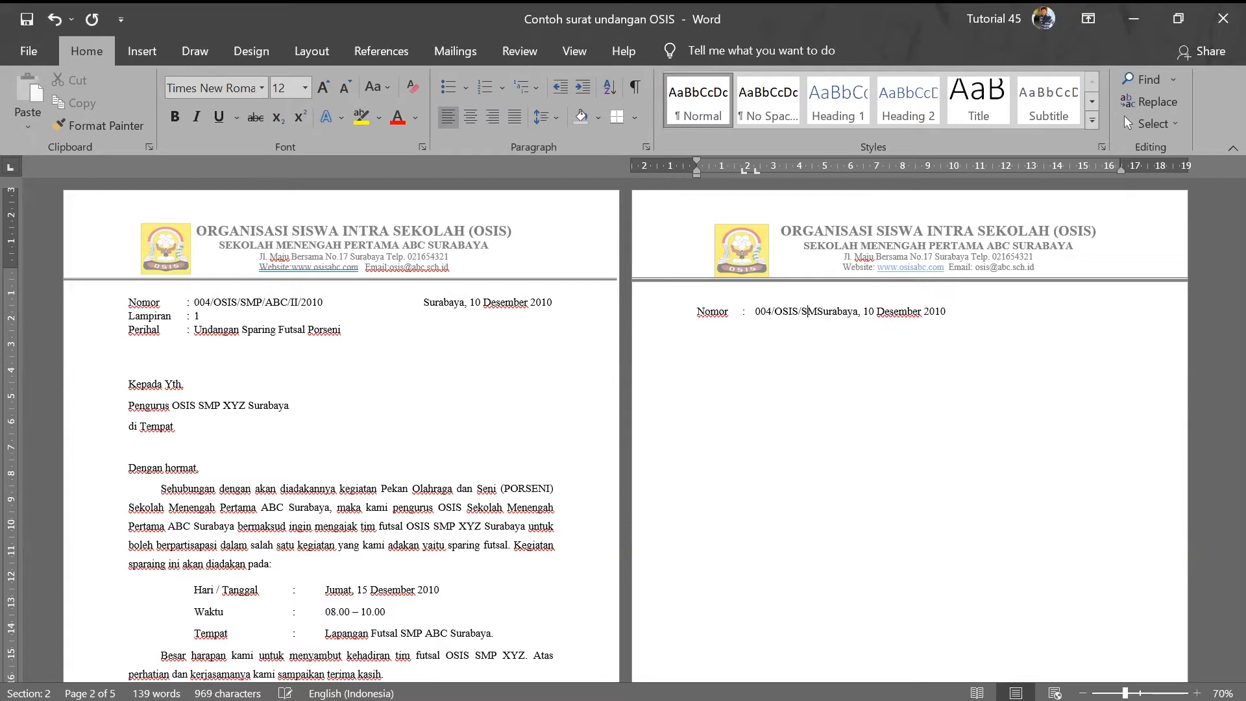
pyautogui.write('/')
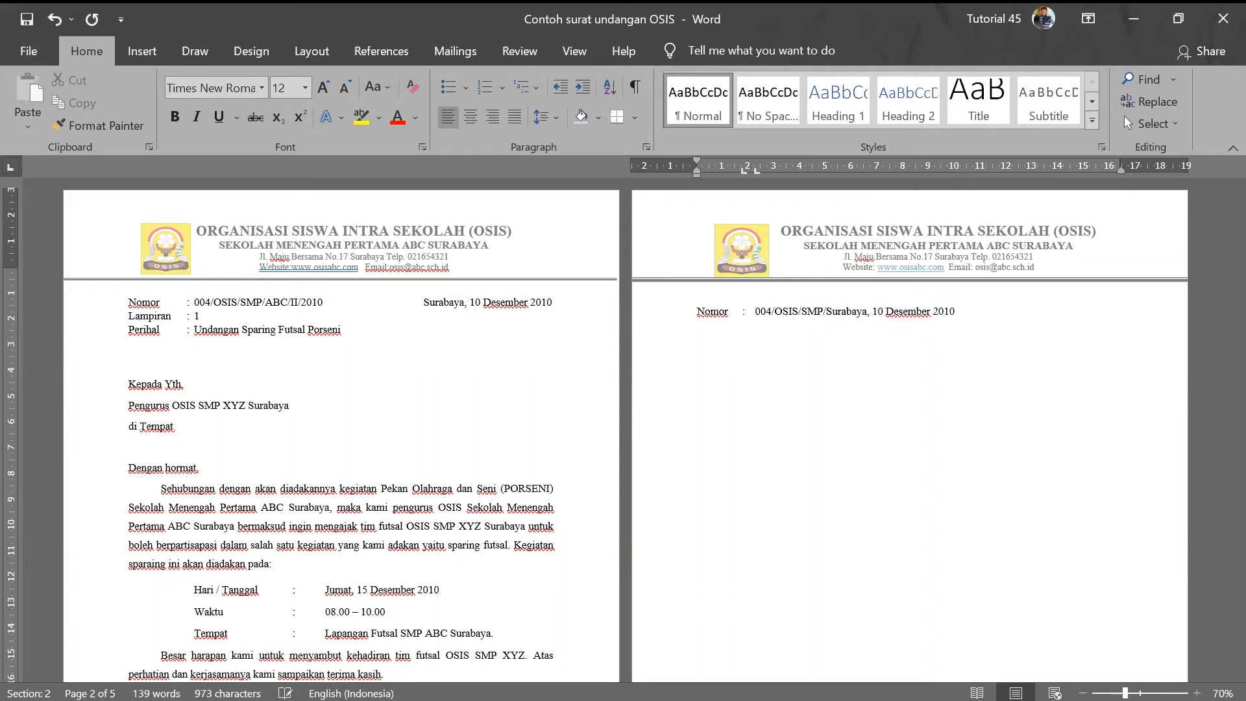
pyautogui.write('ABC')
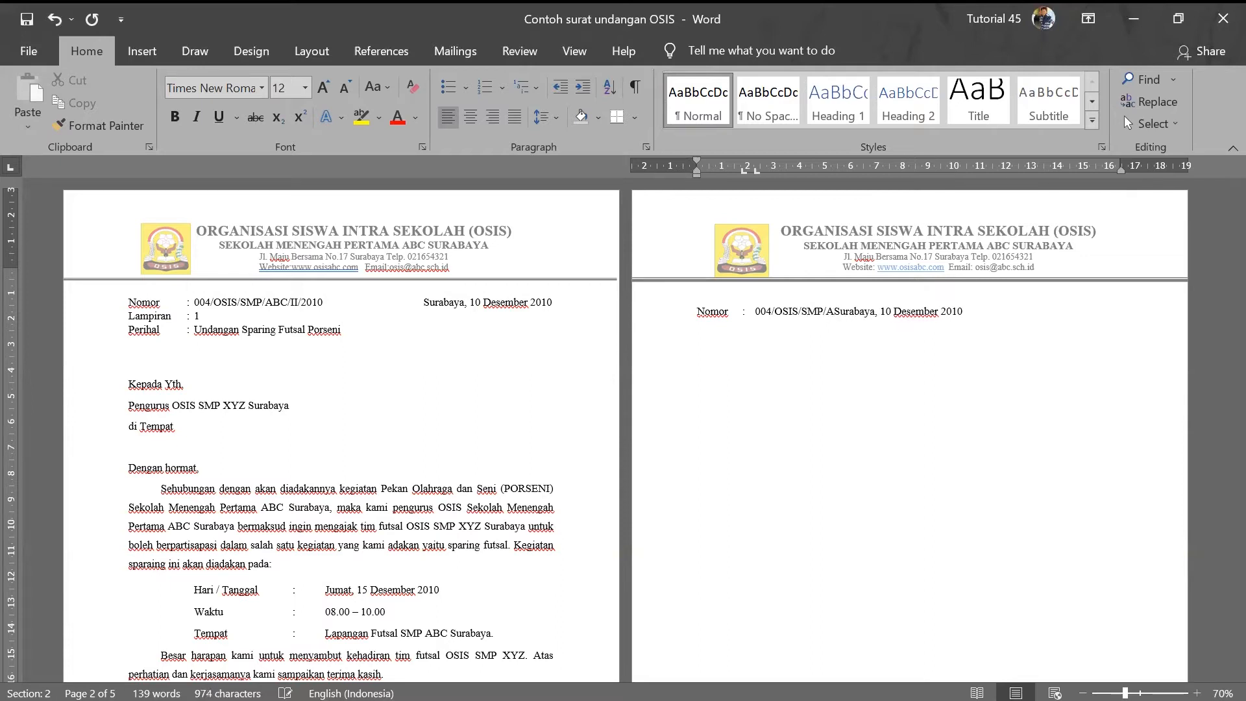
pyautogui.write('/')
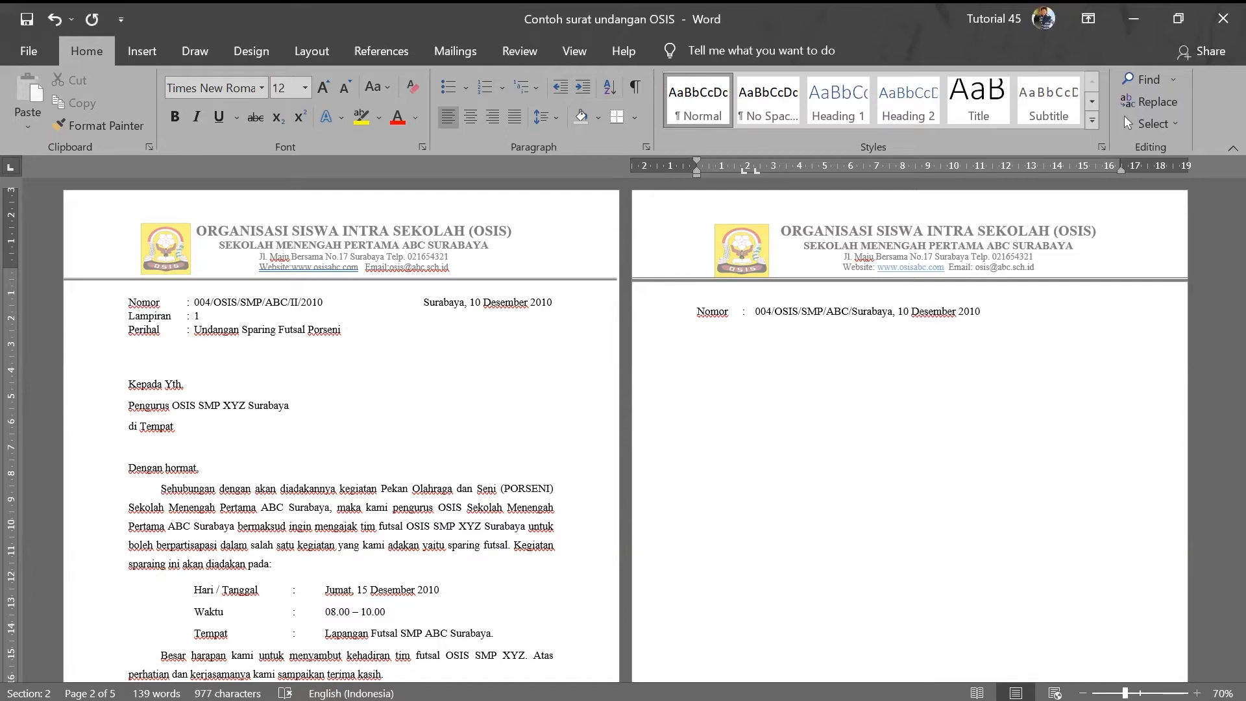
pyautogui.press('capslock')
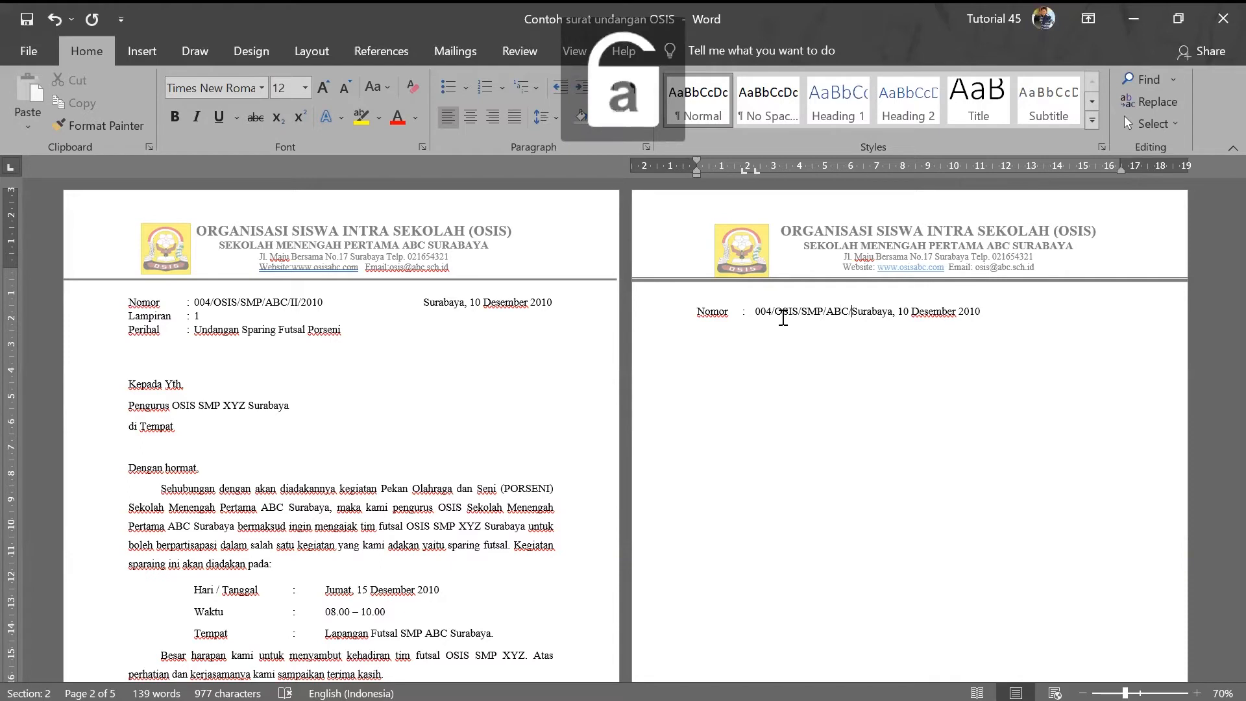
pyautogui.write('II')
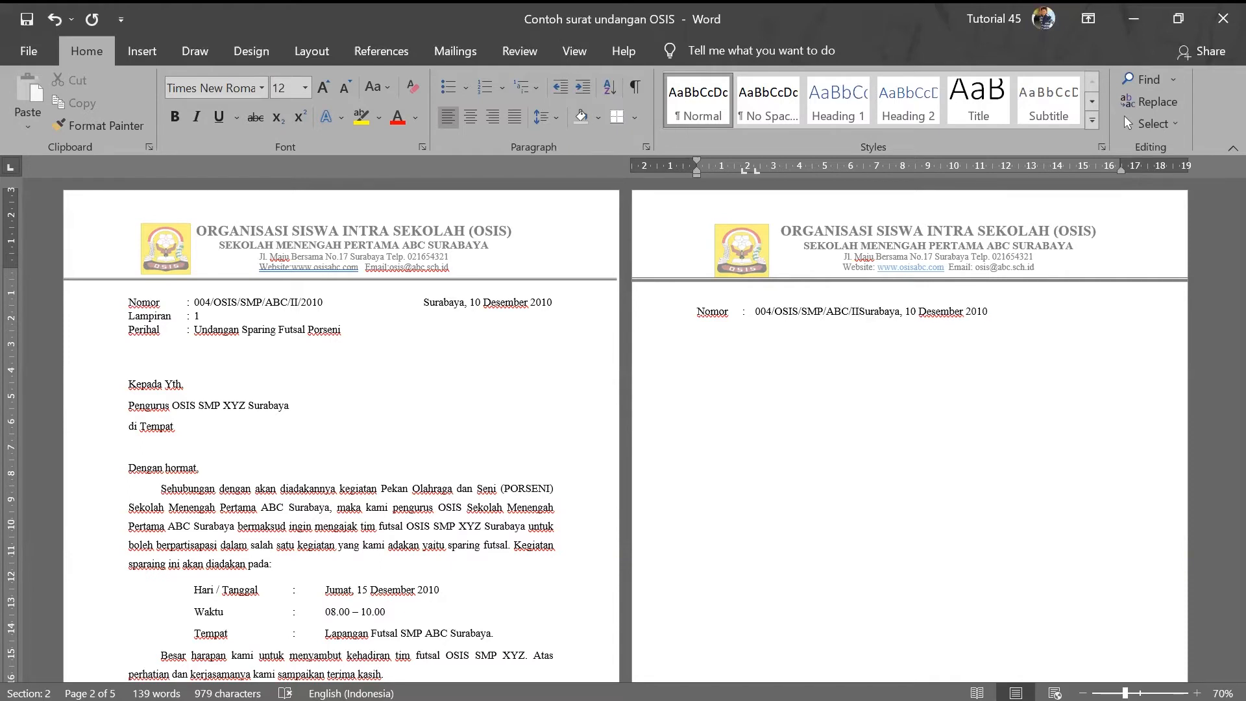
pyautogui.write('/2010')
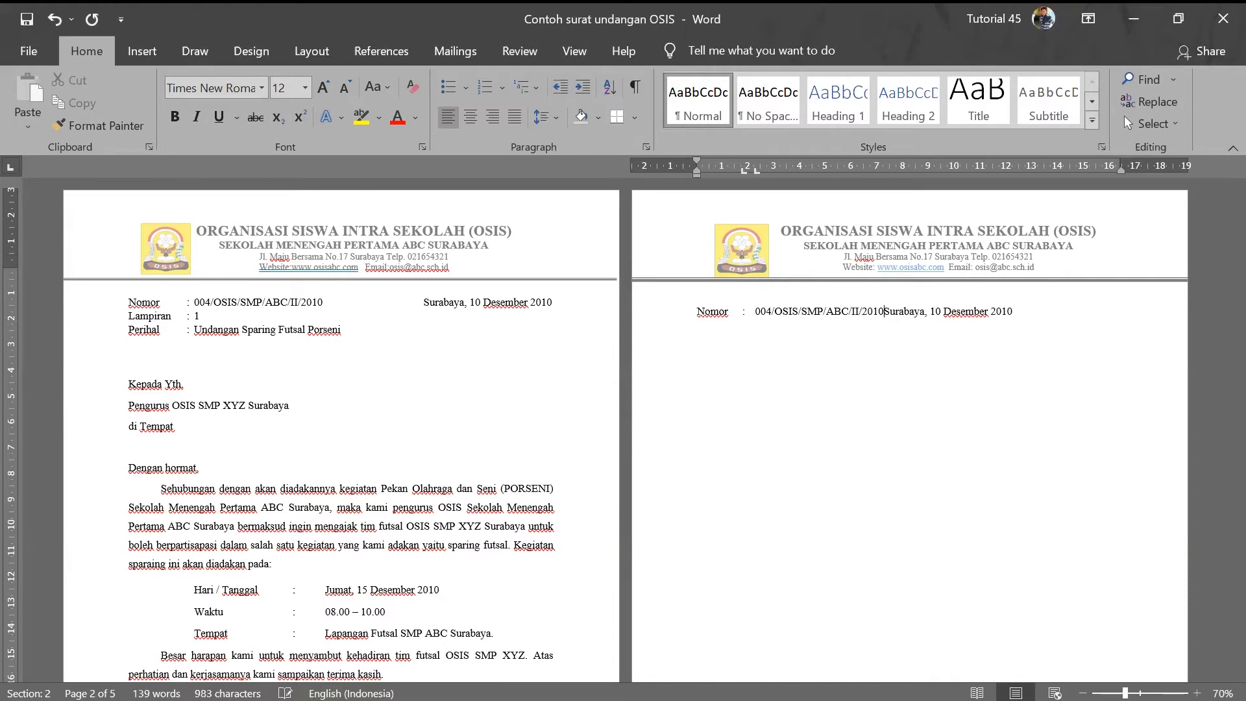
# - Push the Surabaya date toward the right end of the line, then start a new line
pyautogui.press('Tab')
pyautogui.press('Tab')
pyautogui.press('Tab')
pyautogui.press('Tab')
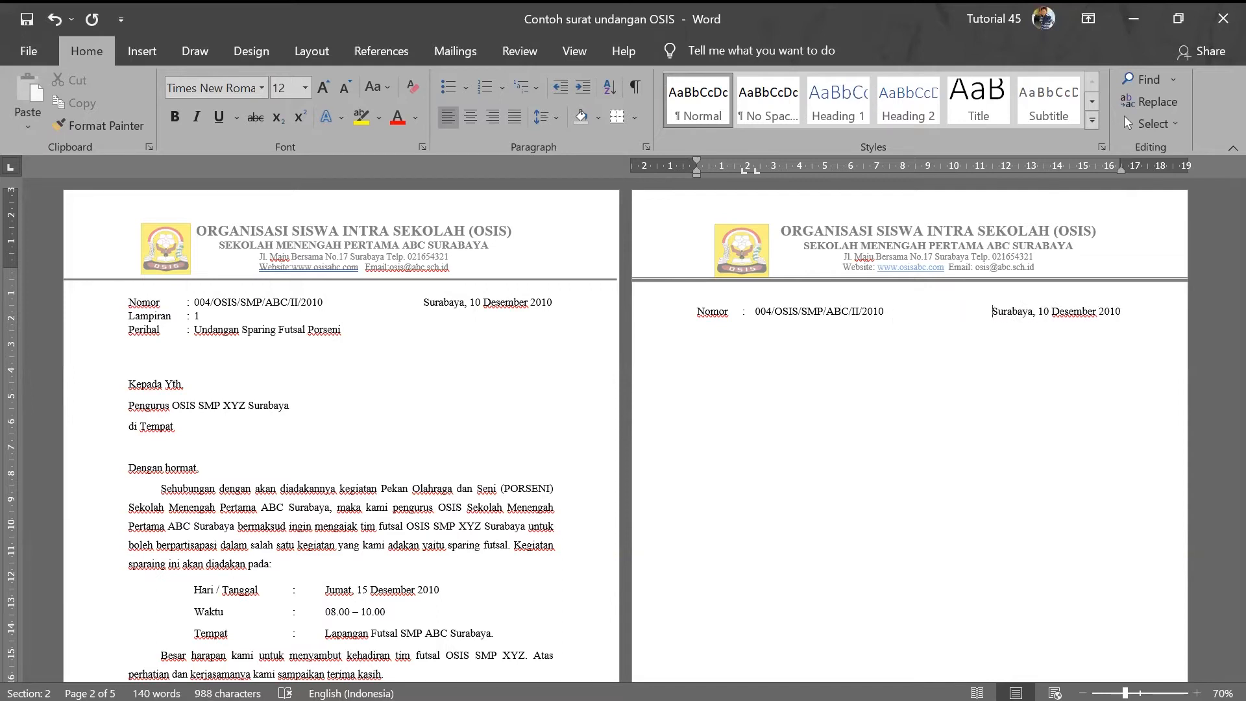
pyautogui.press('Tab')
pyautogui.press('BackSpace')
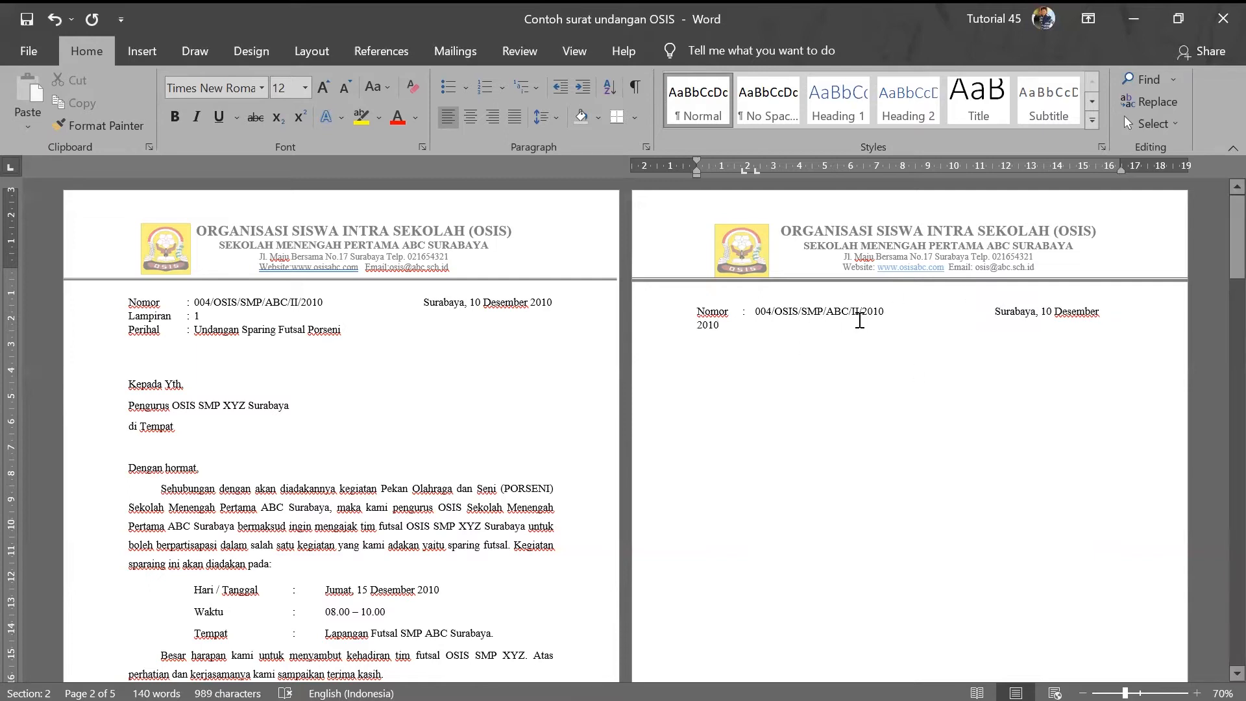
pyautogui.press('BackSpace')
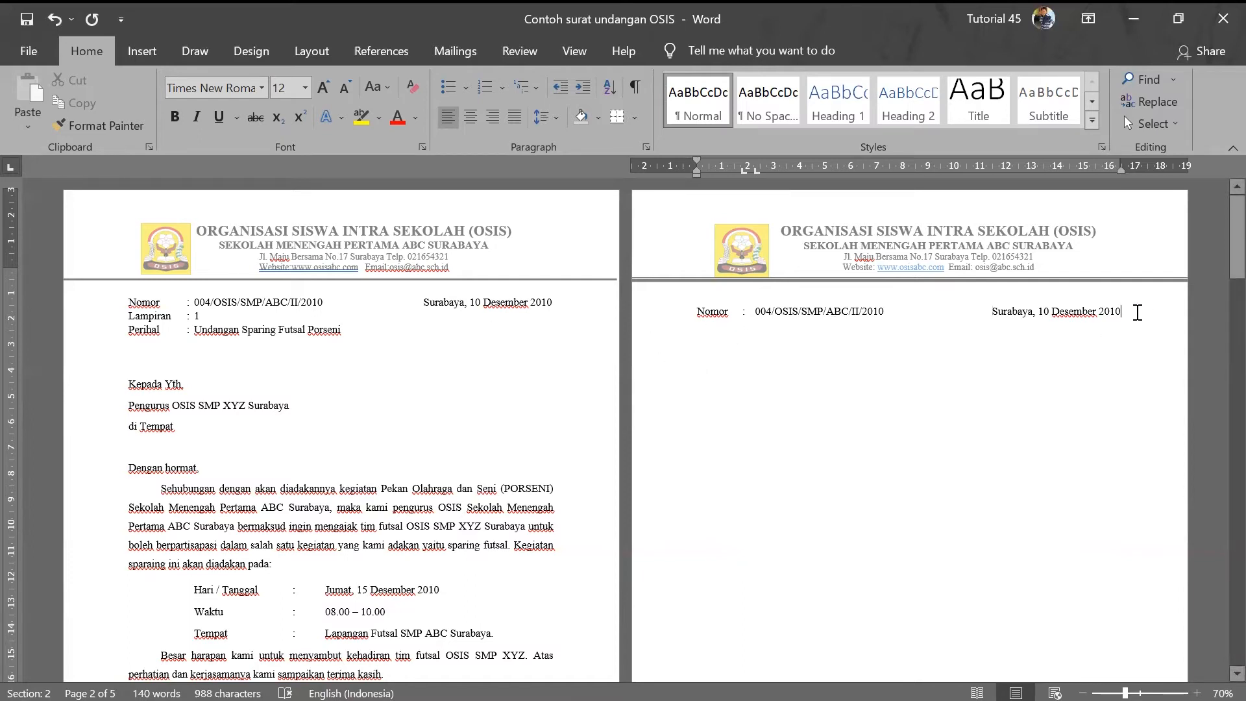
pyautogui.press('Return')
# - Add the tab-aligned 'Lampiran : 1' and 'Perihal :' lines
pyautogui.write('a')
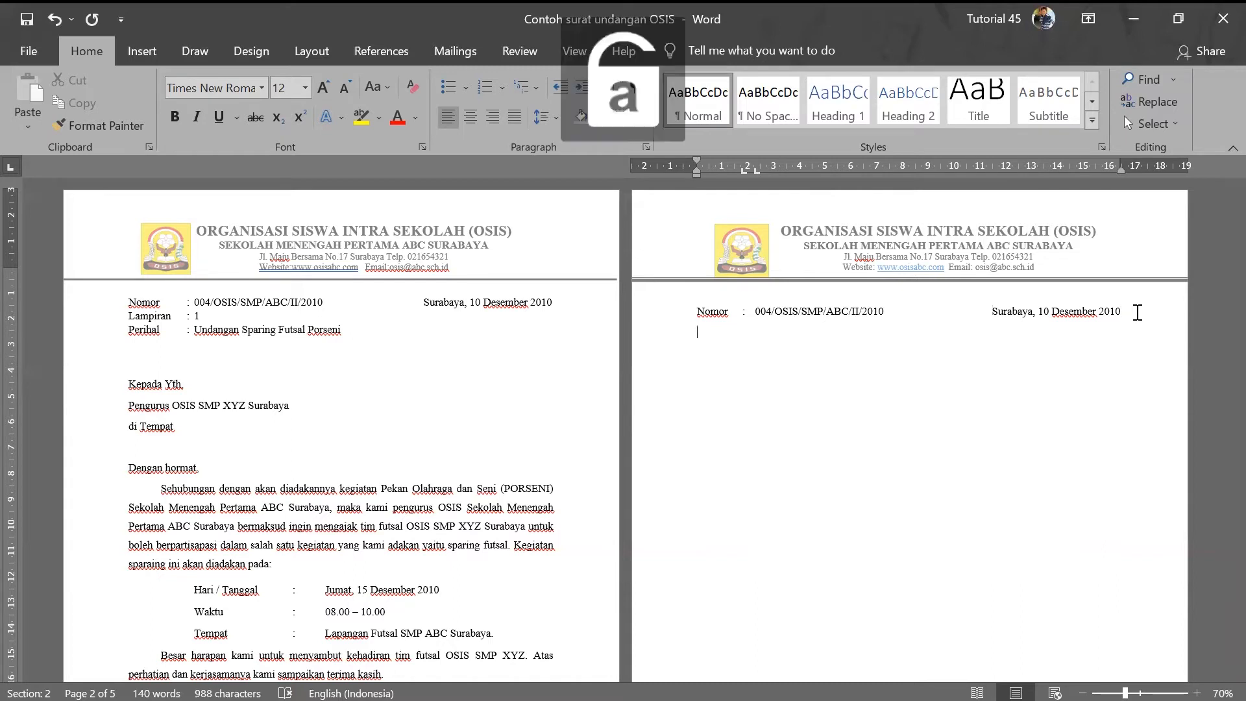
pyautogui.press('BackSpace')
pyautogui.write('L')
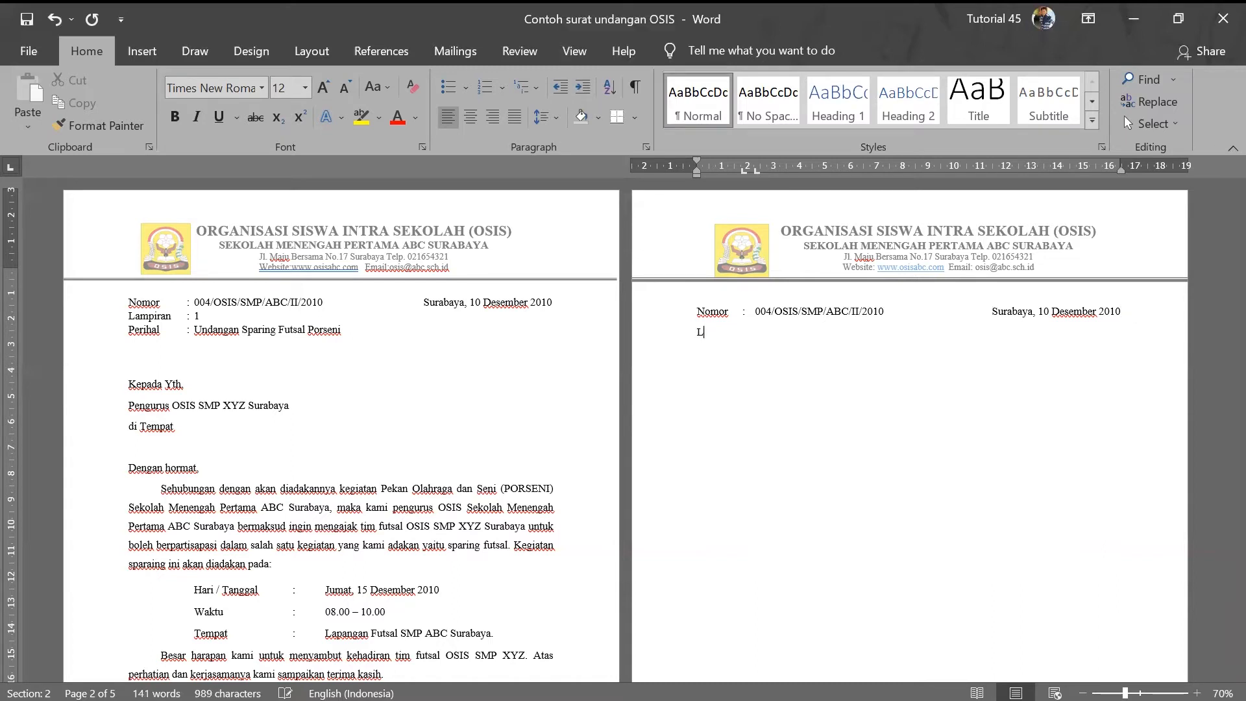
pyautogui.write('ampiran :')
pyautogui.press('Tab')
pyautogui.write('1')
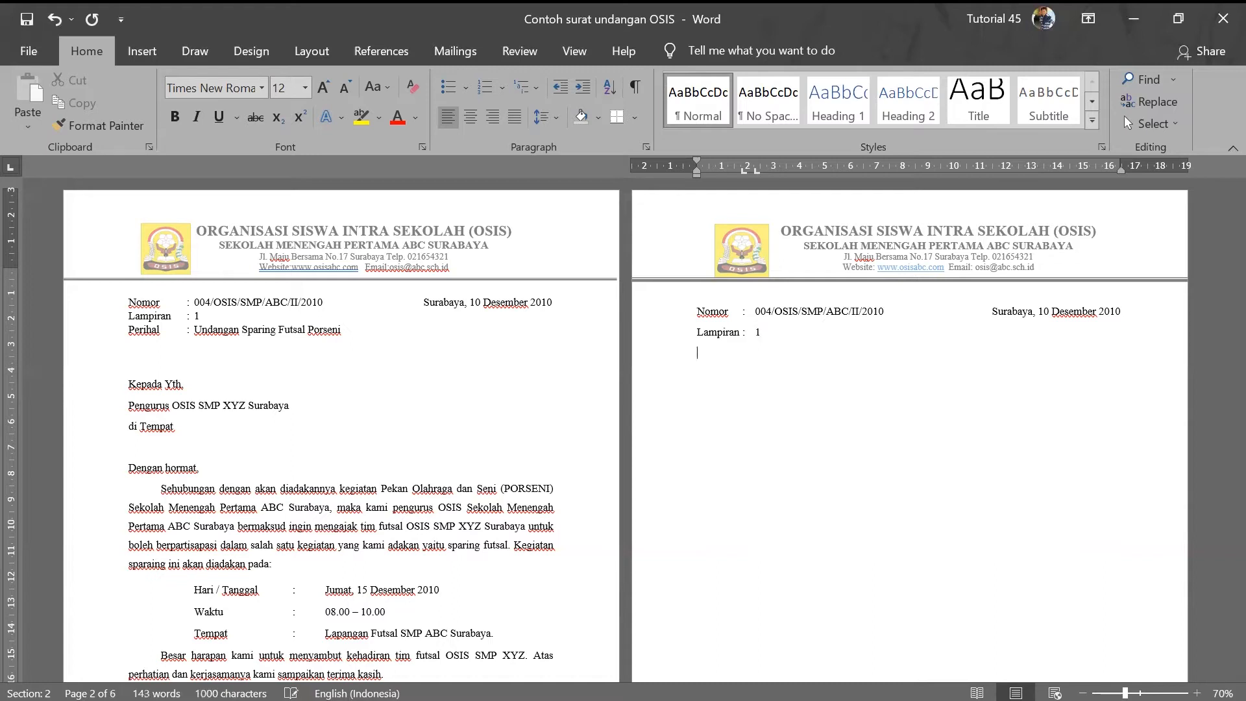
pyautogui.write('Perihal :')
pyautogui.press('Tab')
# - Type the subject 'Undangan Sparing Futsal Porseni' after Perihal, correcting typos
pyautogui.write('Un')
pyautogui.write('dangan ')
pyautogui.write('Sapra')
pyautogui.press('BackSpace')
pyautogui.press('BackSpace')
pyautogui.press('BackSpace')
pyautogui.press('BackSpace')
pyautogui.write('par')
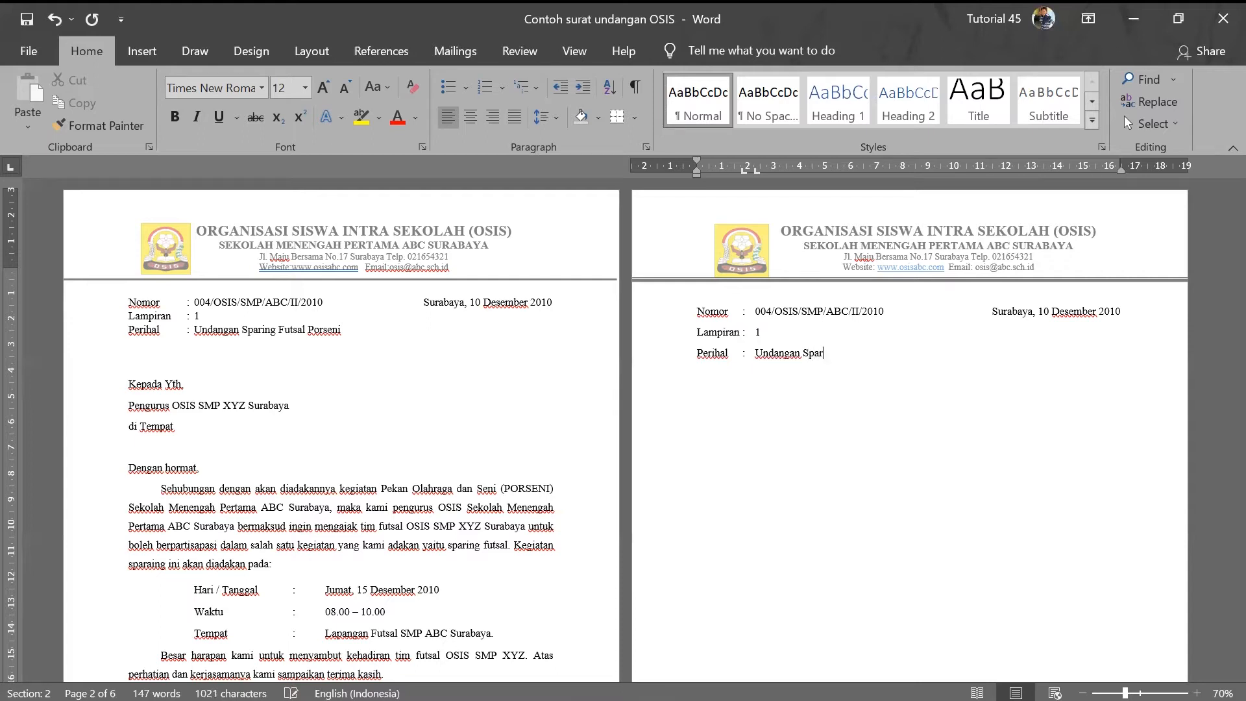
pyautogui.write('ing Ftu')
pyautogui.press('BackSpace')
pyautogui.press('BackSpace')
pyautogui.write('utsal Pr')
pyautogui.press('BackSpace')
pyautogui.write('orseni')
# - Write 'Kepada Yth.' on its own new line
pyautogui.press('Return')
pyautogui.write('Kepada Y')
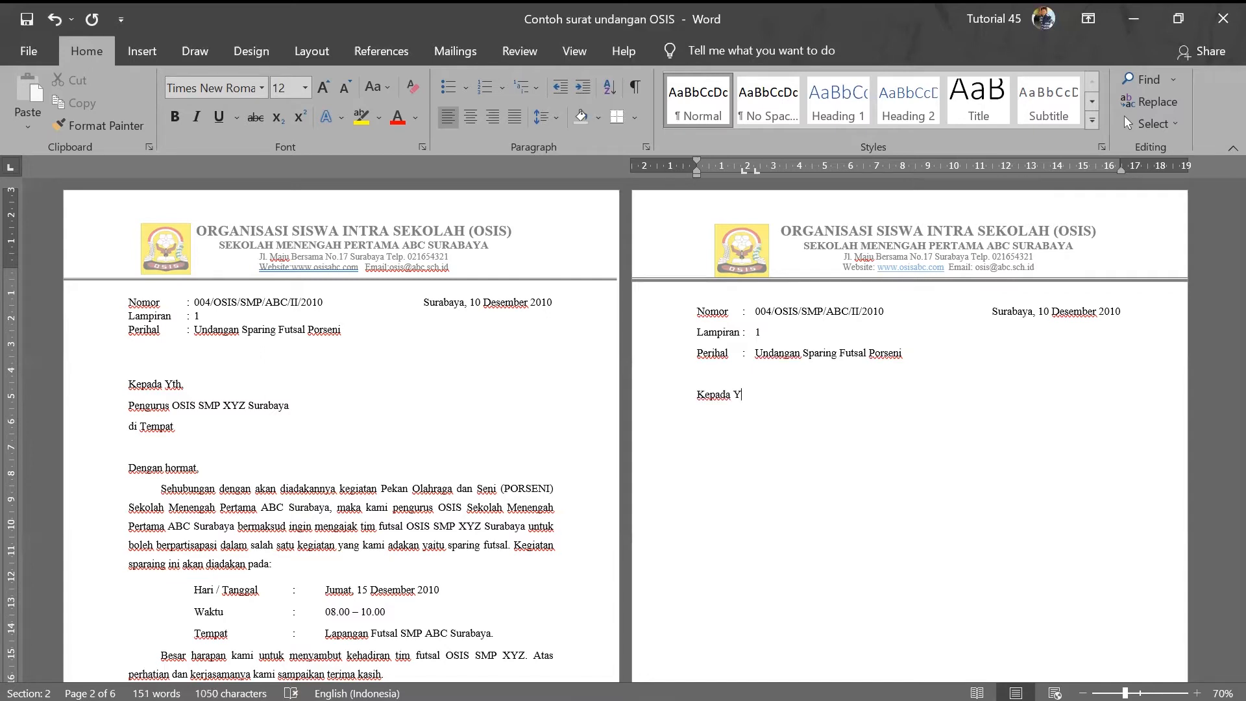
pyautogui.write('th.')
pyautogui.press('Return')
# - Type the recipient line 'Pengurus OSIS SMP XYZ Surabaya', fixing the capitalised letters
pyautogui.write('Pengurus OSIS SM')
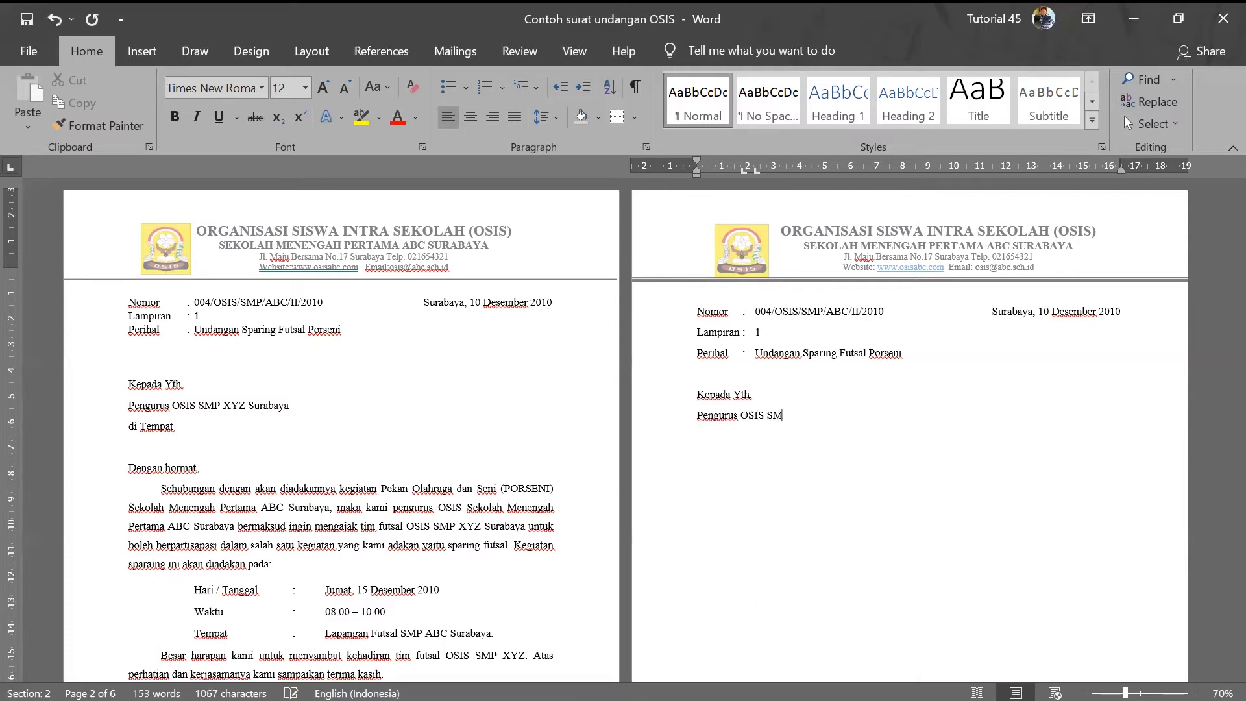
pyautogui.write('P XYZ SURA')
pyautogui.press('BackSpace')
pyautogui.press('BackSpace')
pyautogui.press('BackSpace')
pyautogui.press('capslock')
pyautogui.write('urabaya')
# - Add 'di Tempat' below, changing the autocorrected capital D back to lowercase
pyautogui.press('Return')
pyautogui.write('di')
pyautogui.press('capslock')
pyautogui.write('T')
pyautogui.press('capslock')
pyautogui.click(708, 436)
pyautogui.press('BackSpace')
pyautogui.press('capslock')
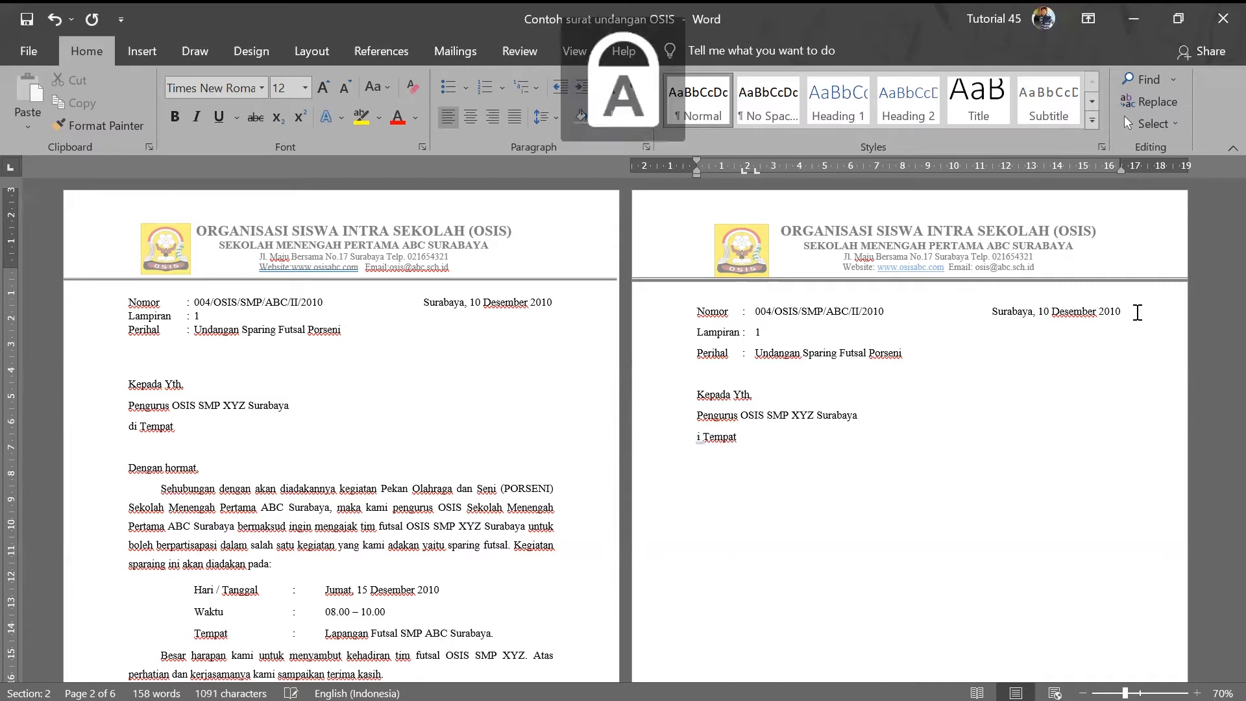
pyautogui.press('BackSpace')
pyautogui.press('capslock')
pyautogui.write('d')
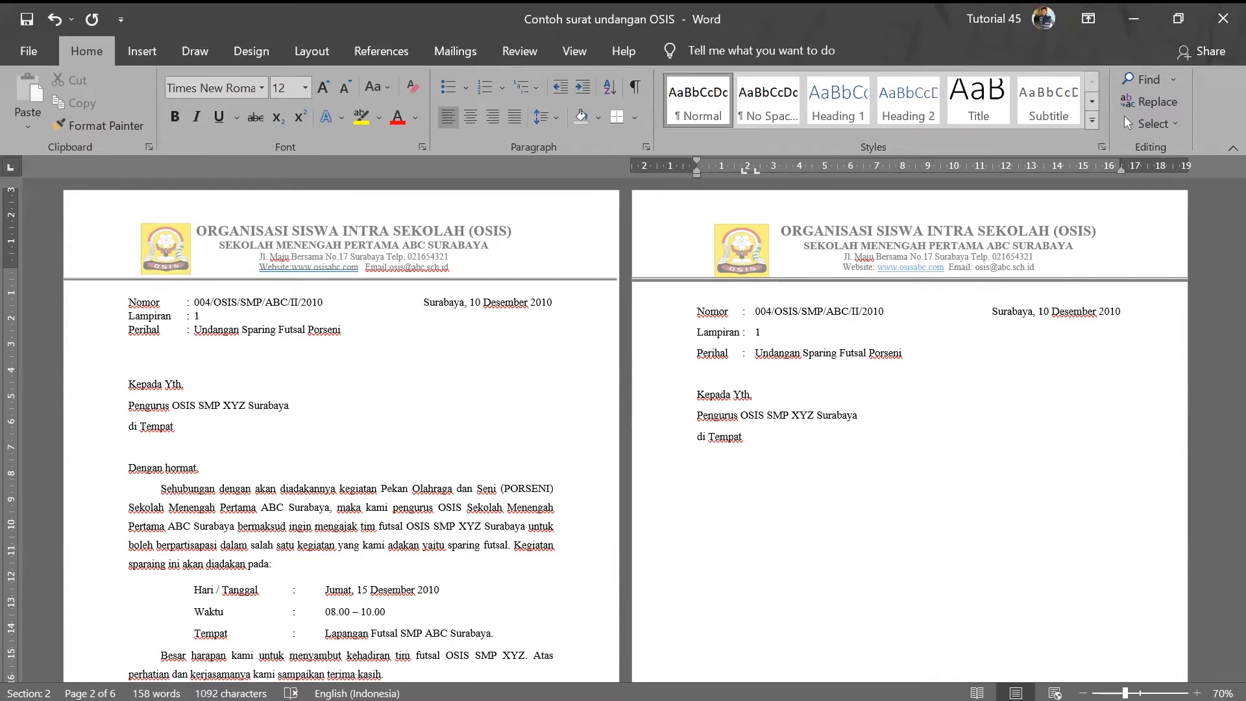
pyautogui.scroll(-15, 1107, 322)
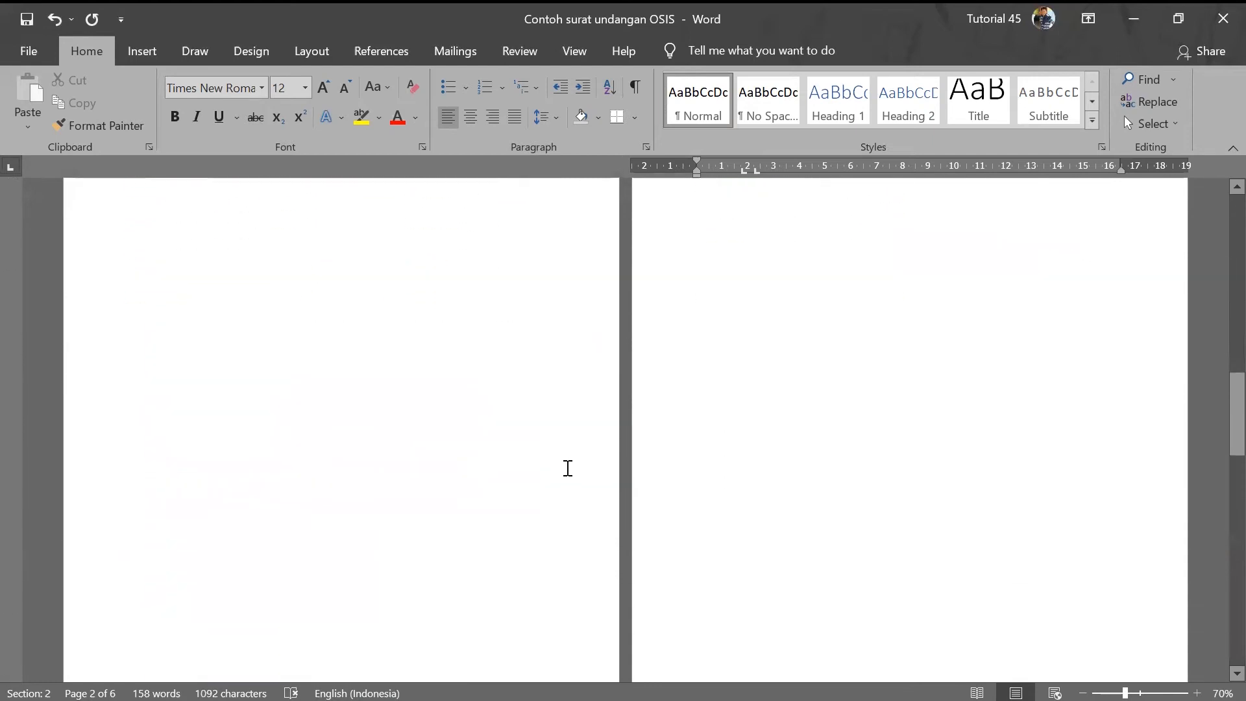
pyautogui.scroll(-15, 567, 468)
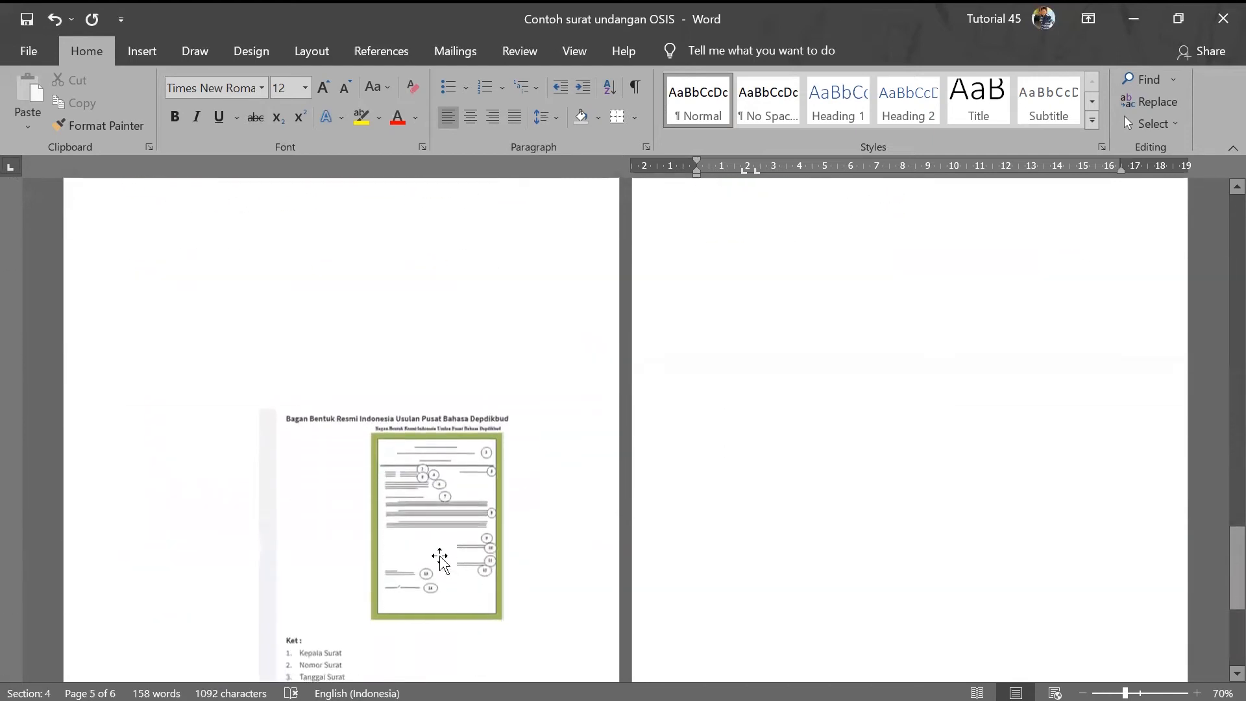
pyautogui.scroll(-4, 440, 558)
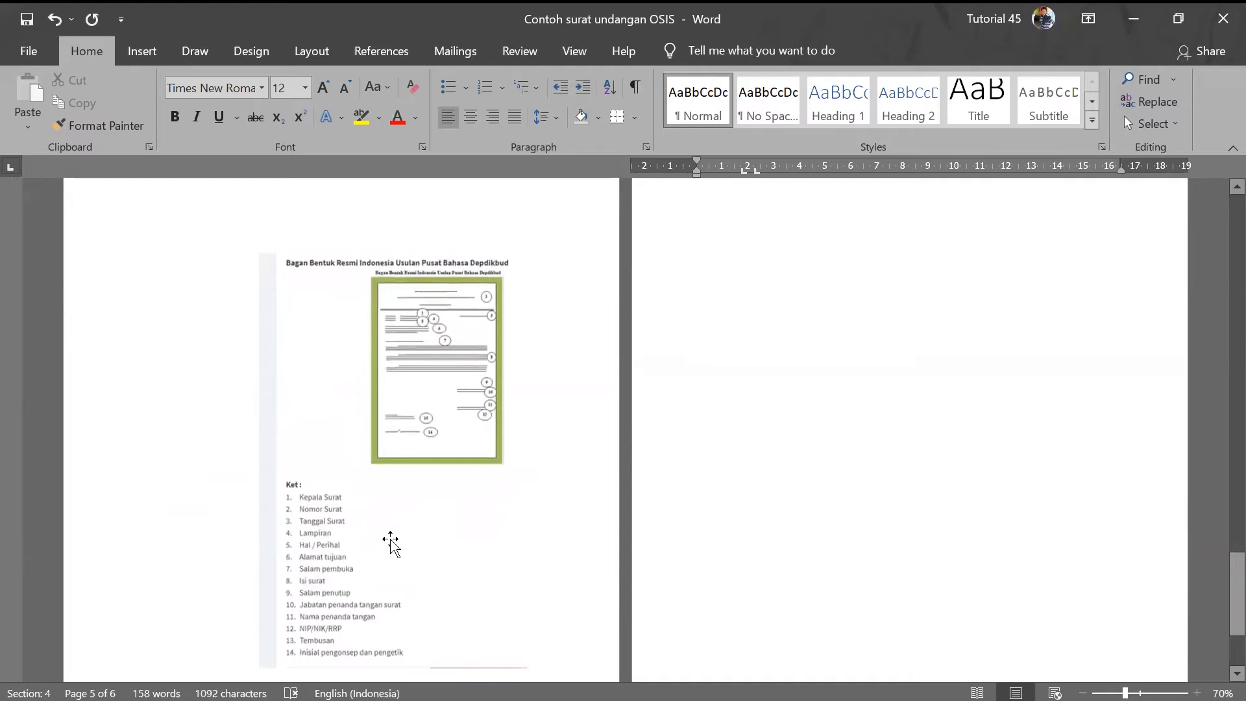
pyautogui.scroll(10, 514, 519)
pyautogui.scroll(8, 516, 517)
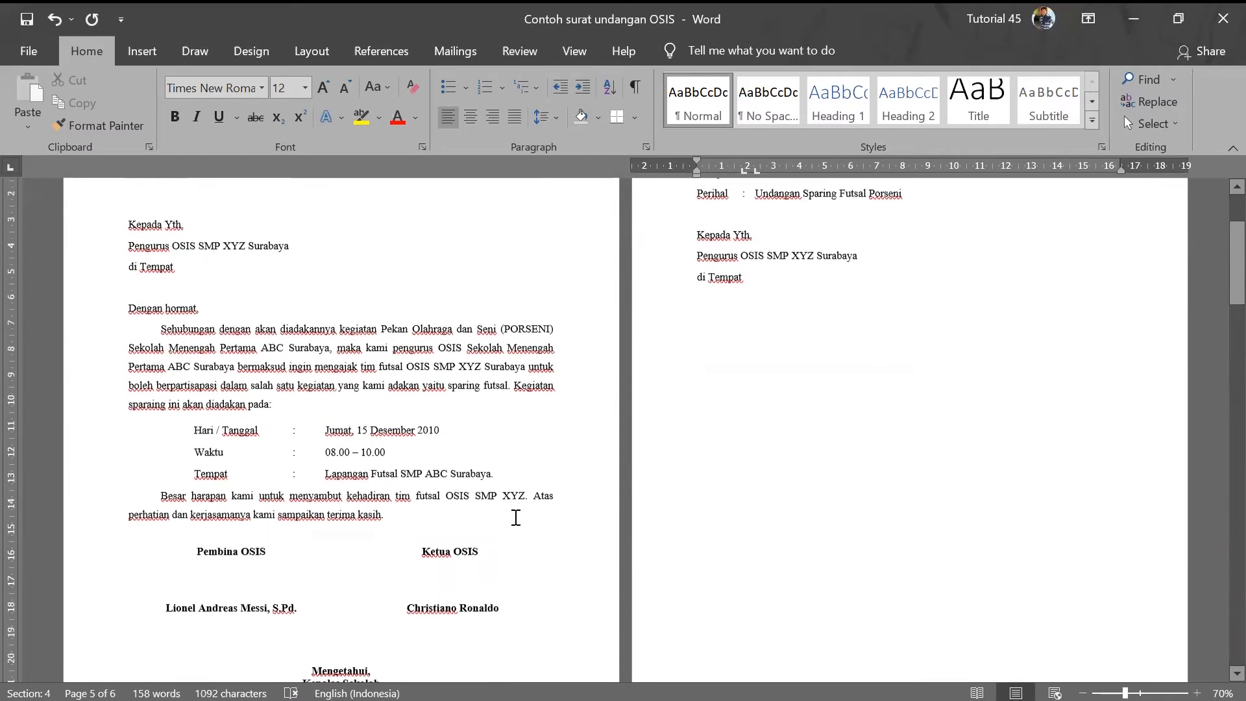
pyautogui.scroll(2, 516, 517)
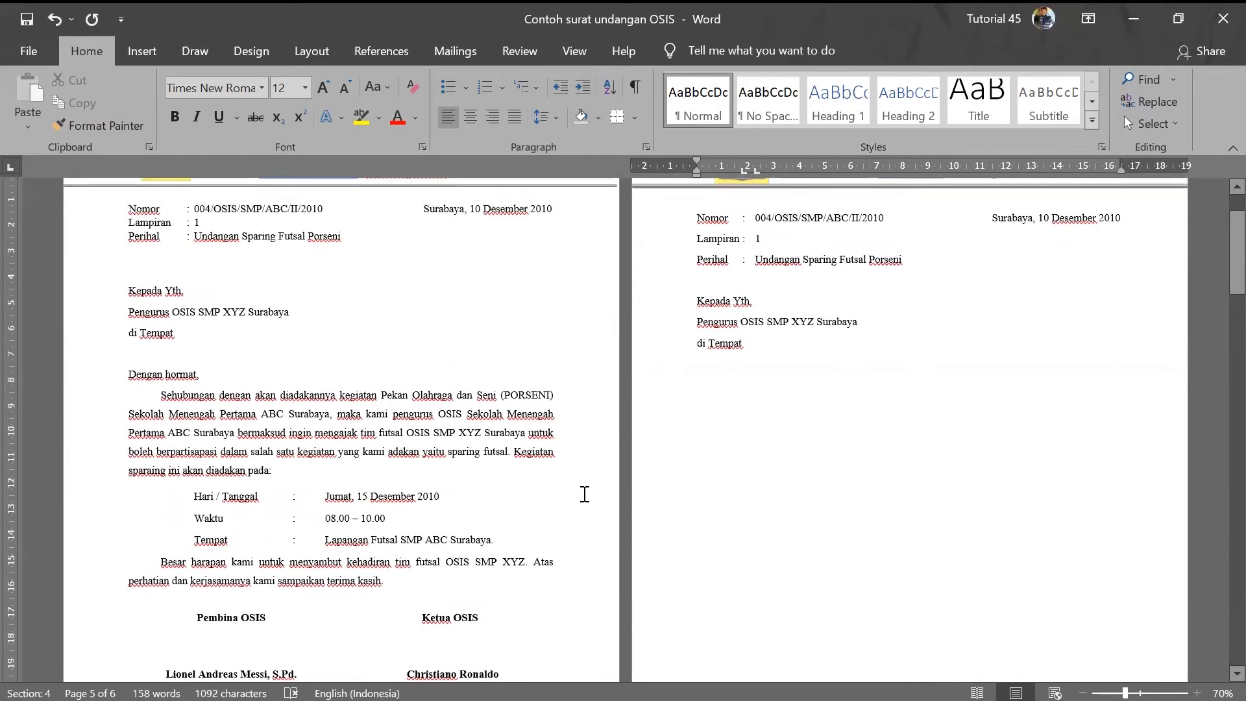
# - Type the greeting 'Dengan hormat.' below di Tempat
pyautogui.click(695, 396)
pyautogui.write('Dengan hormat.')
pyautogui.press('Return')
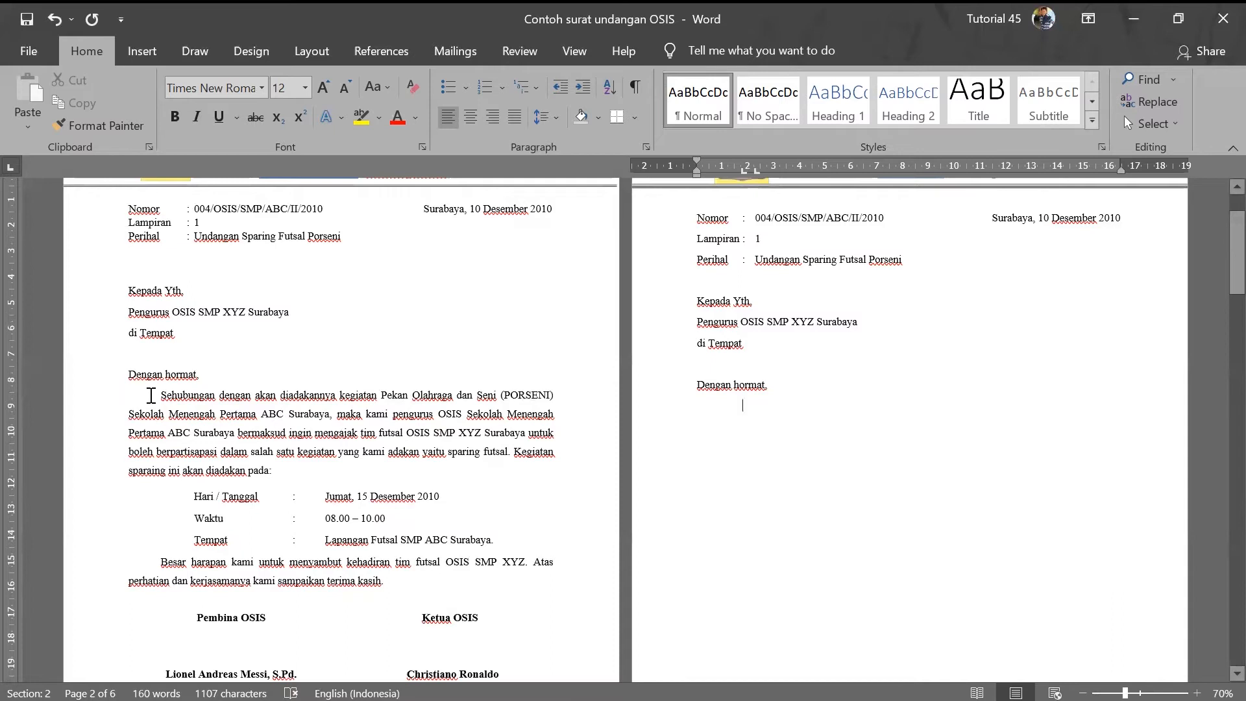
# - Copy page 1's opening body paragraph and paste it below the greeting on page 2
pyautogui.moveTo(163, 393); pyautogui.dragTo(272, 466)
pyautogui.hotkey('ctrl', 'c')
pyautogui.click(826, 386)
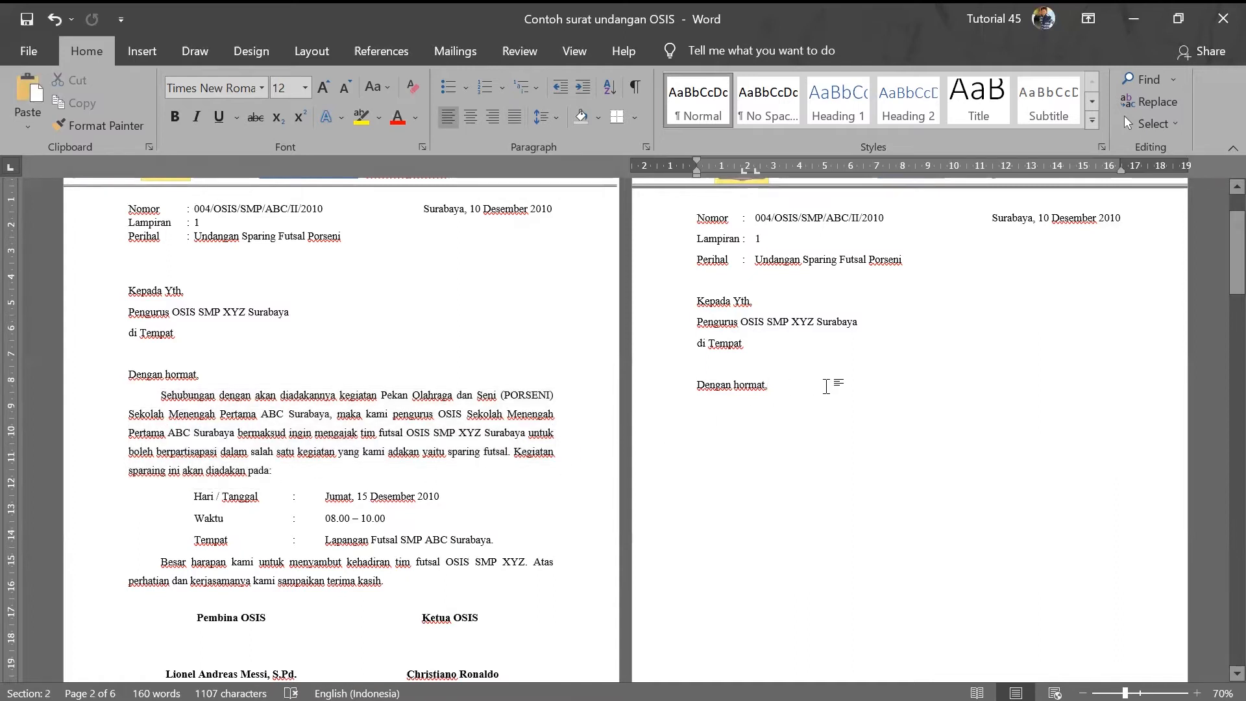
pyautogui.press('Return')
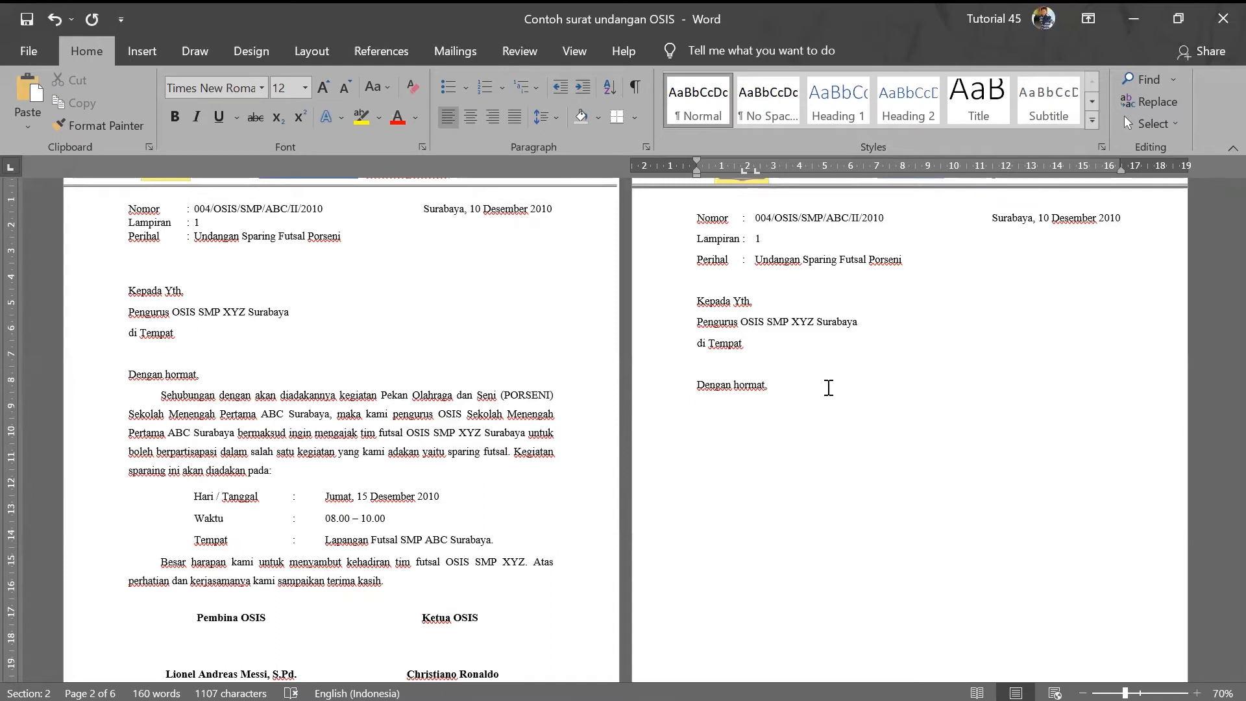
pyautogui.hotkey('ctrl', 'v')
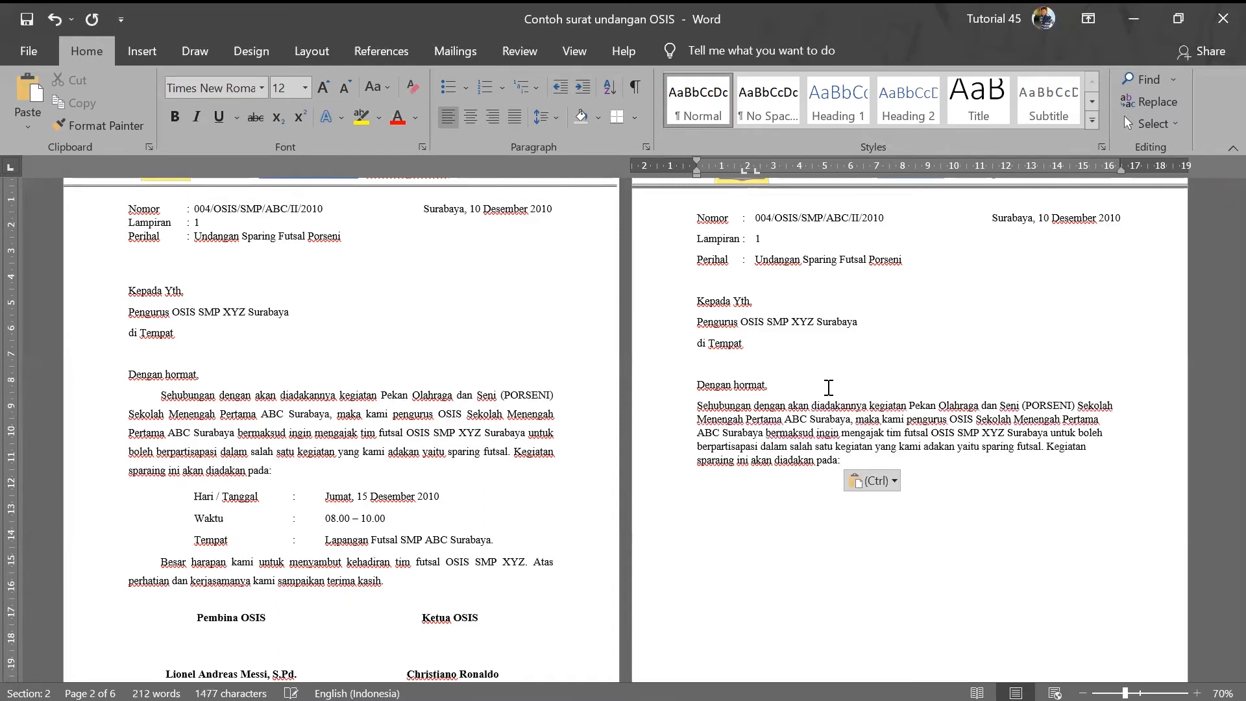
# - Indent the first line of the pasted paragraph using Tab and the ruler's indent marker
pyautogui.click(695, 406)
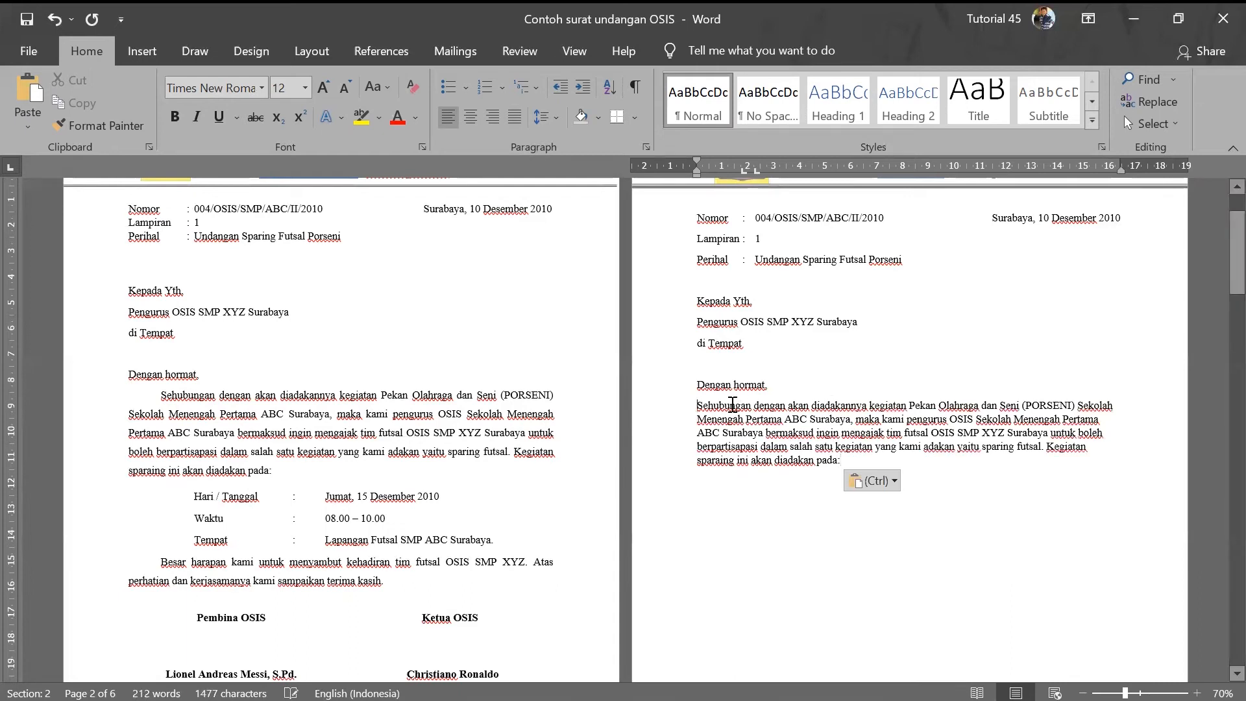
pyautogui.press('Tab')
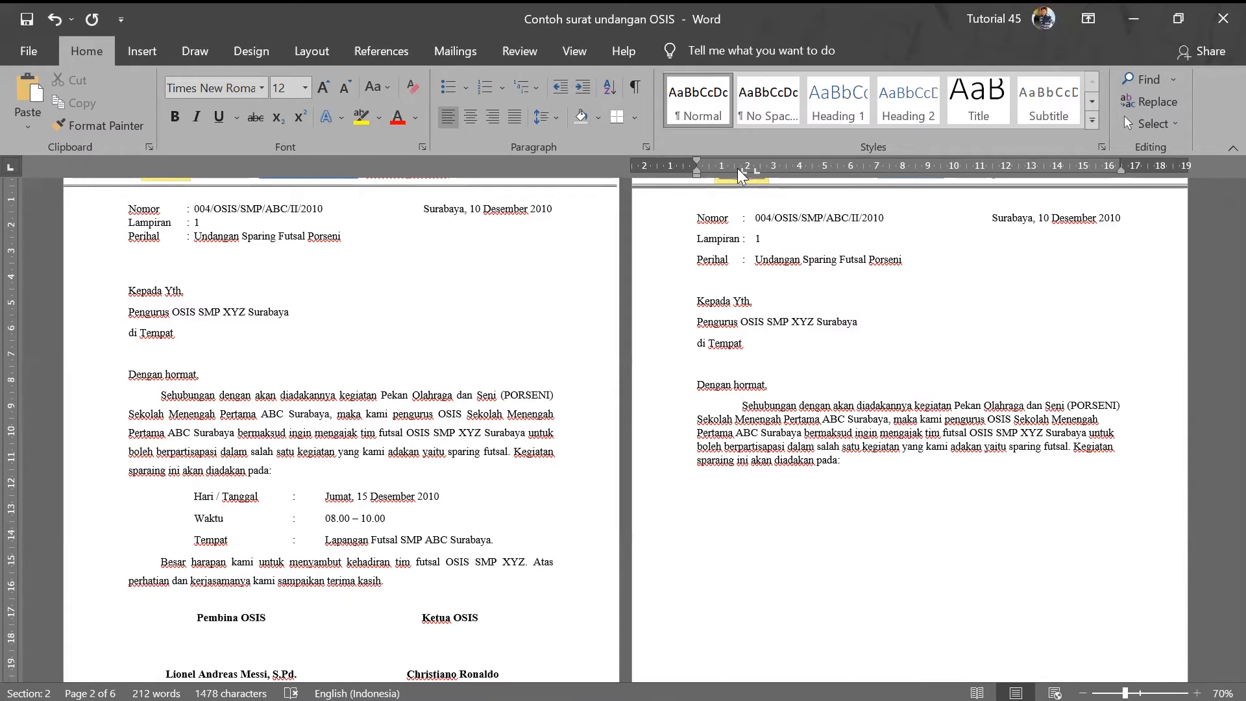
pyautogui.moveTo(742, 170); pyautogui.dragTo(739, 170)
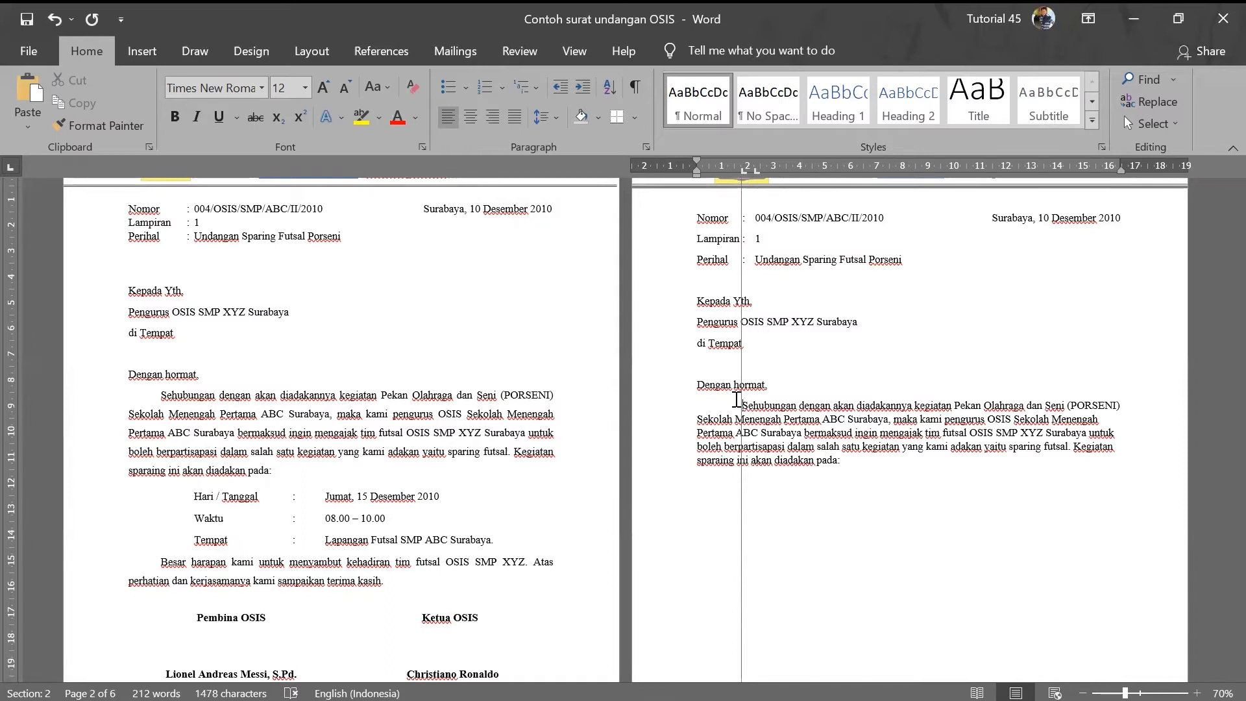
pyautogui.moveTo(737, 399); pyautogui.dragTo(728, 399)
# - Apply 1.5 line spacing to the greeting and body paragraph on page 2
pyautogui.moveTo(337, 414); pyautogui.dragTo(392, 426)
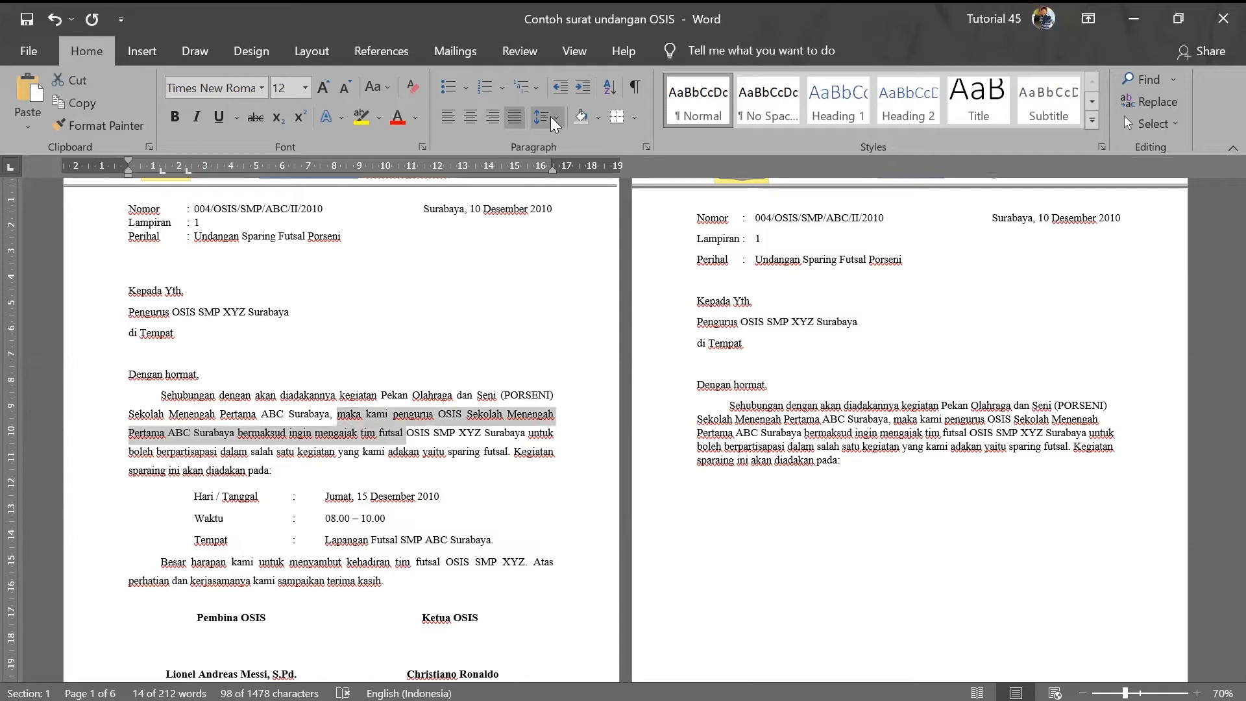
pyautogui.moveTo(697, 384); pyautogui.dragTo(841, 456)
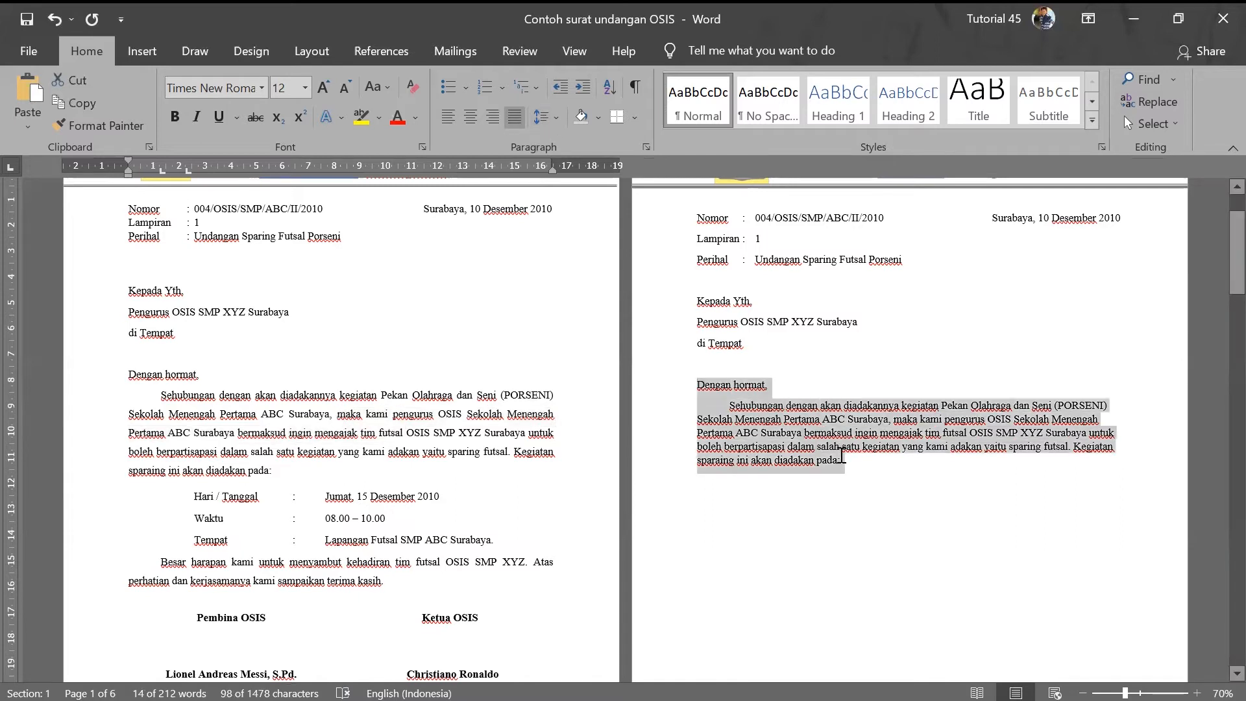
pyautogui.click(549, 117)
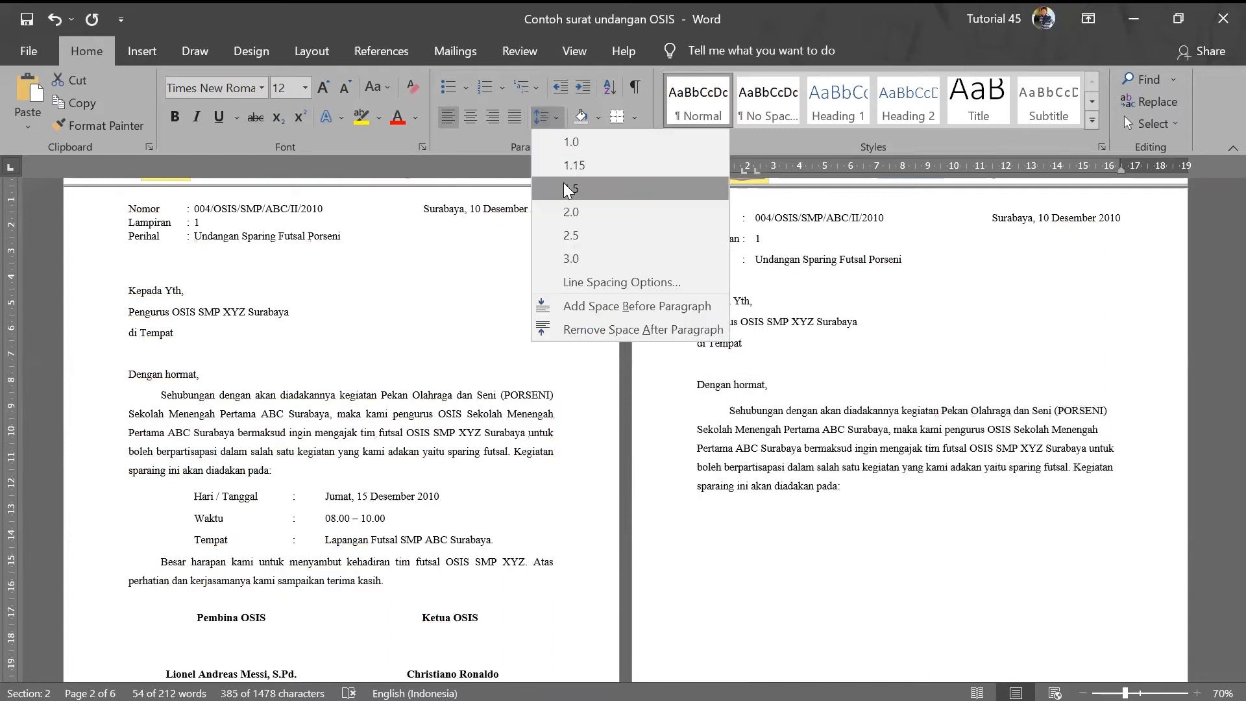
pyautogui.click(567, 188)
pyautogui.click(791, 494)
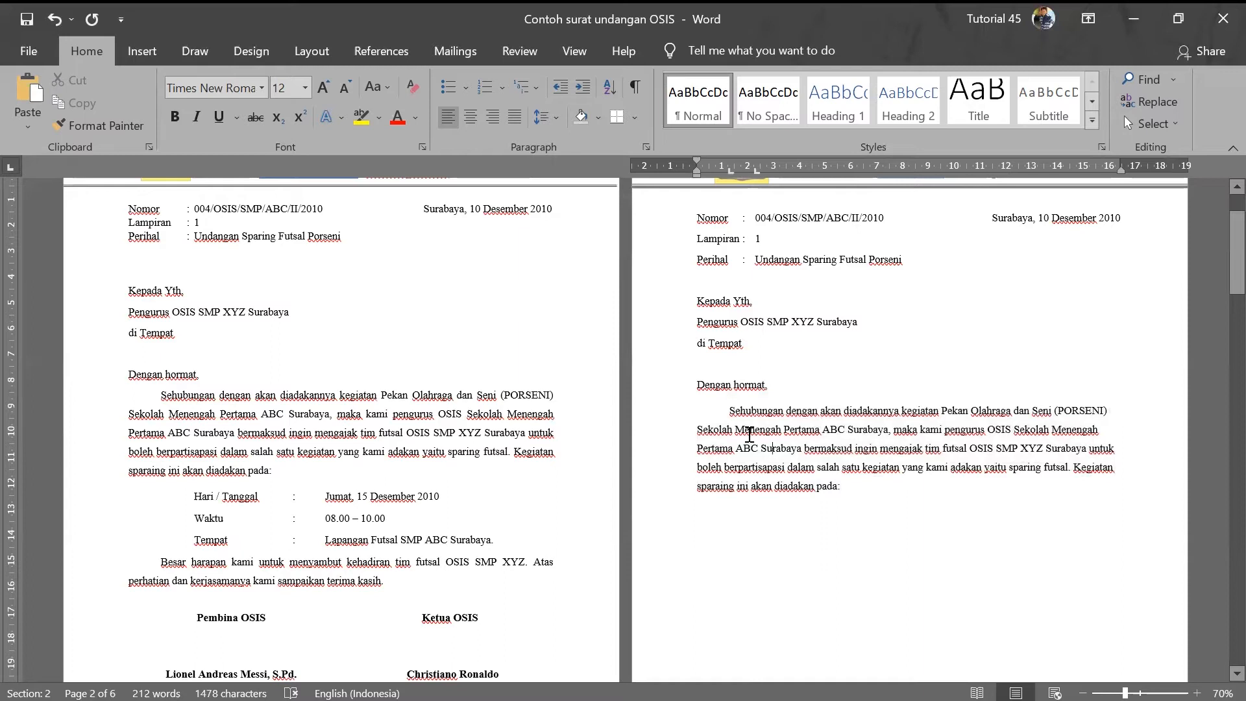
pyautogui.click(692, 371)
# - Add an empty line after 'akan diadakan pada:' on page 2
pyautogui.scroll(2, 942, 405)
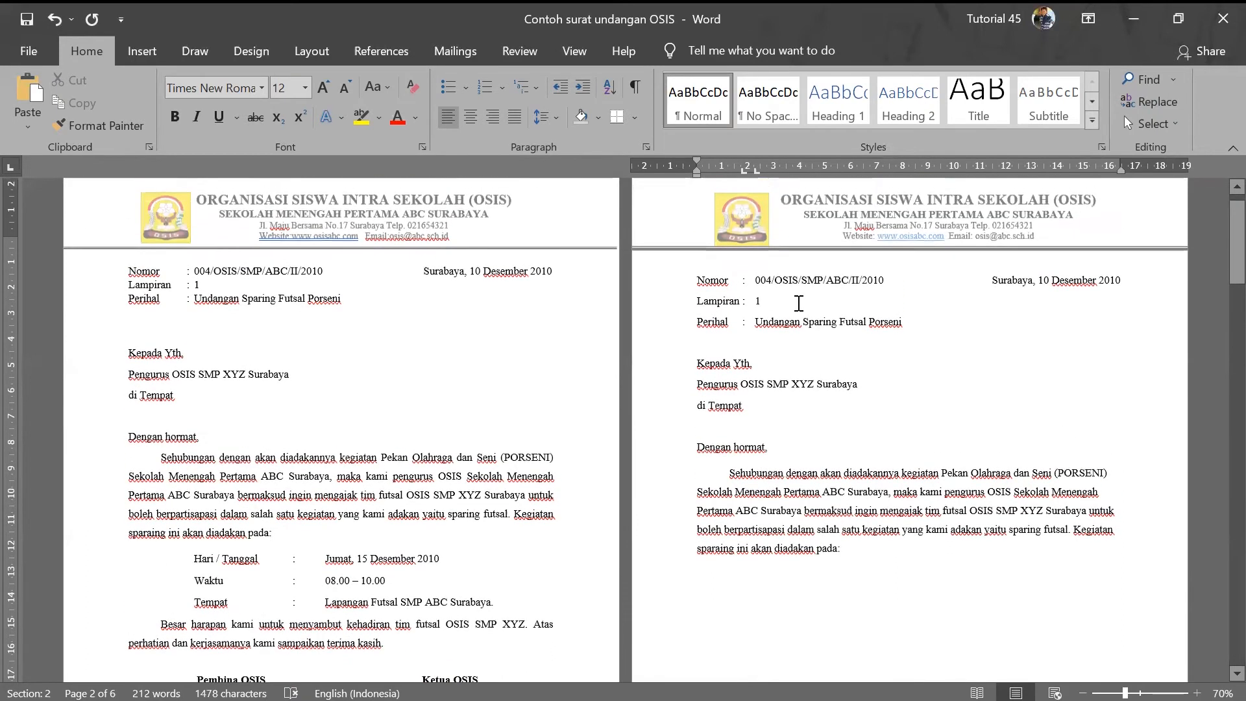
pyautogui.click(718, 263)
pyautogui.press('Up')
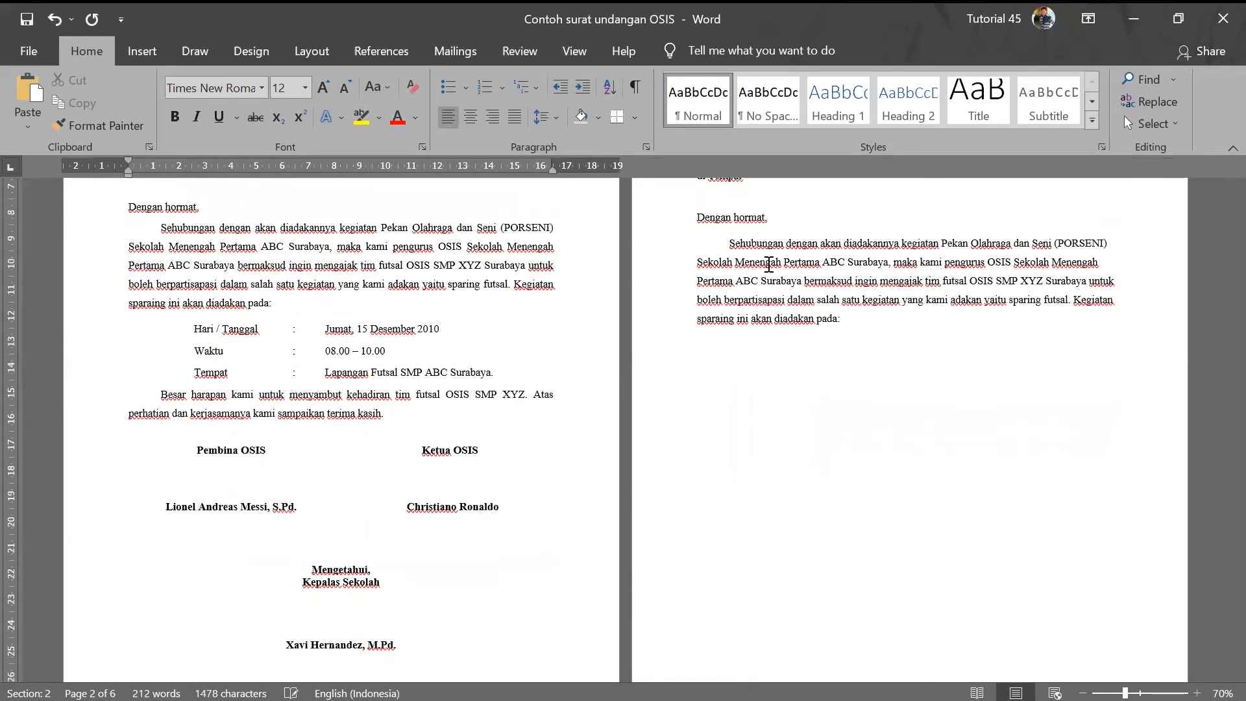
pyautogui.scroll(8, 766, 269)
pyautogui.scroll(1, 739, 299)
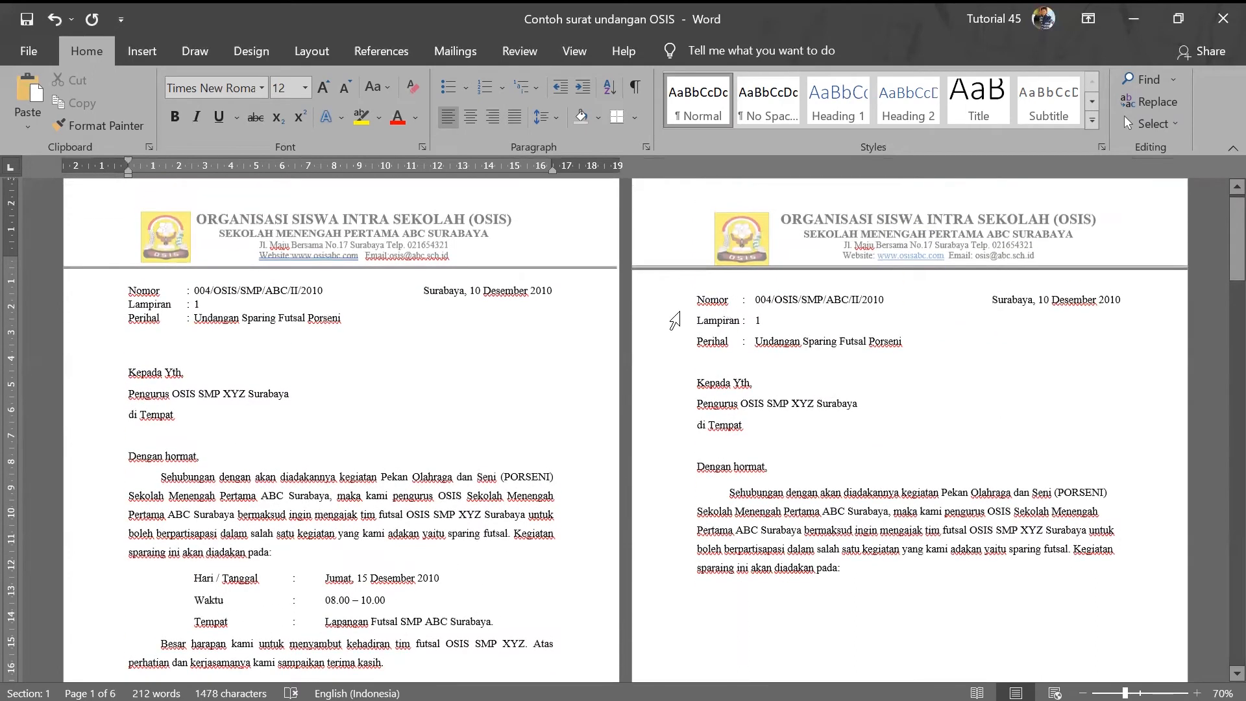
pyautogui.scroll(-2, 756, 474)
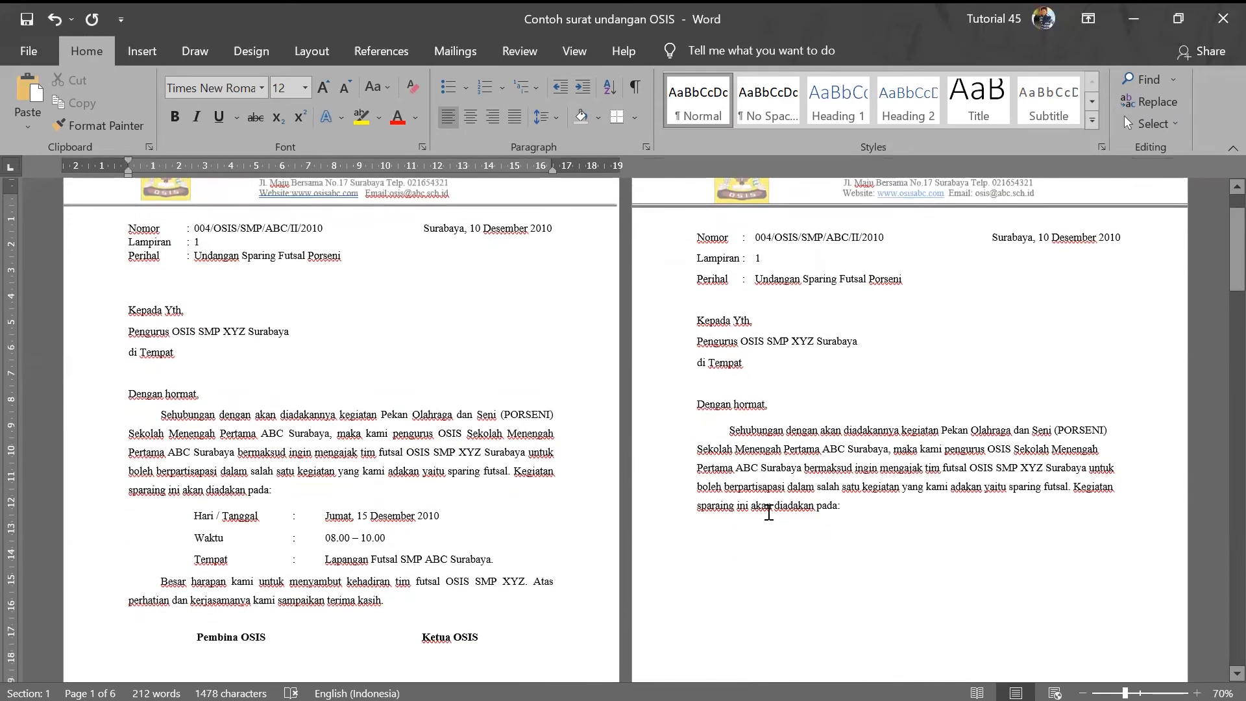
pyautogui.scroll(2, 776, 511)
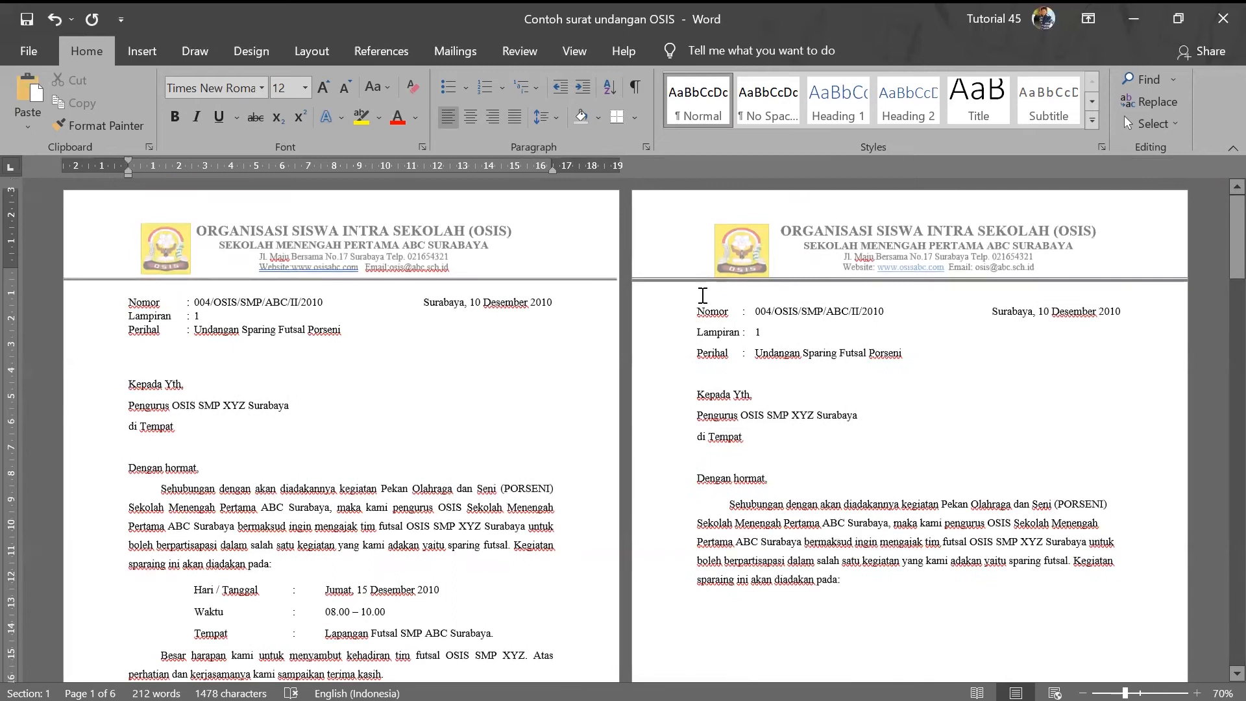
pyautogui.scroll(-3, 707, 338)
pyautogui.scroll(3, 719, 416)
pyautogui.scroll(-8, 718, 418)
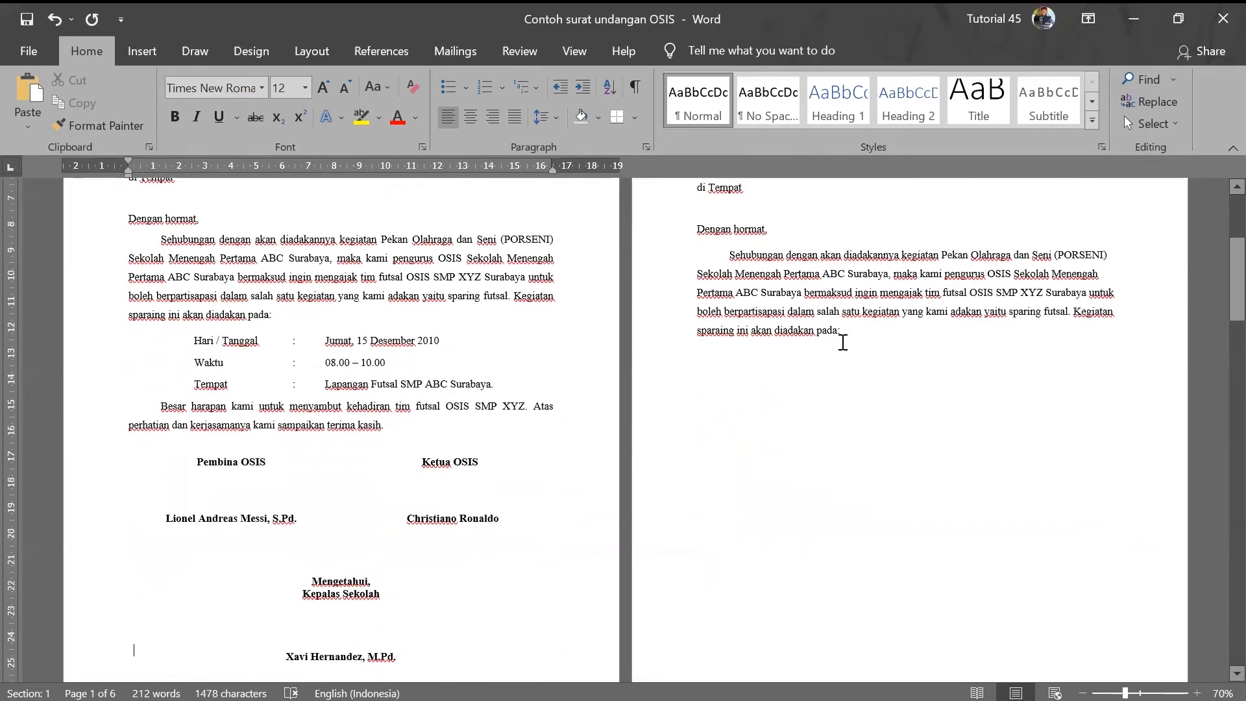
pyautogui.click(863, 336)
pyautogui.press('Return')
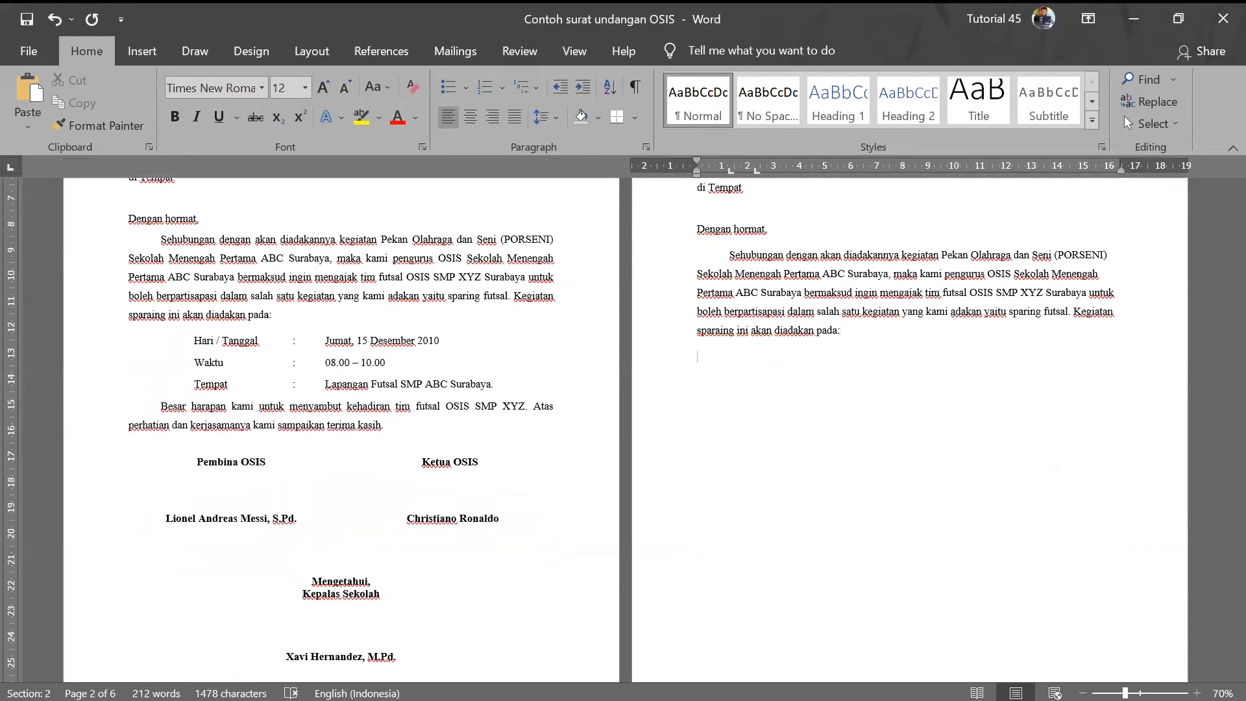
# - Scroll down to view the letter's end and page 3's letterhead
pyautogui.scroll(-20, 311, 437)
pyautogui.scroll(-15, 415, 498)
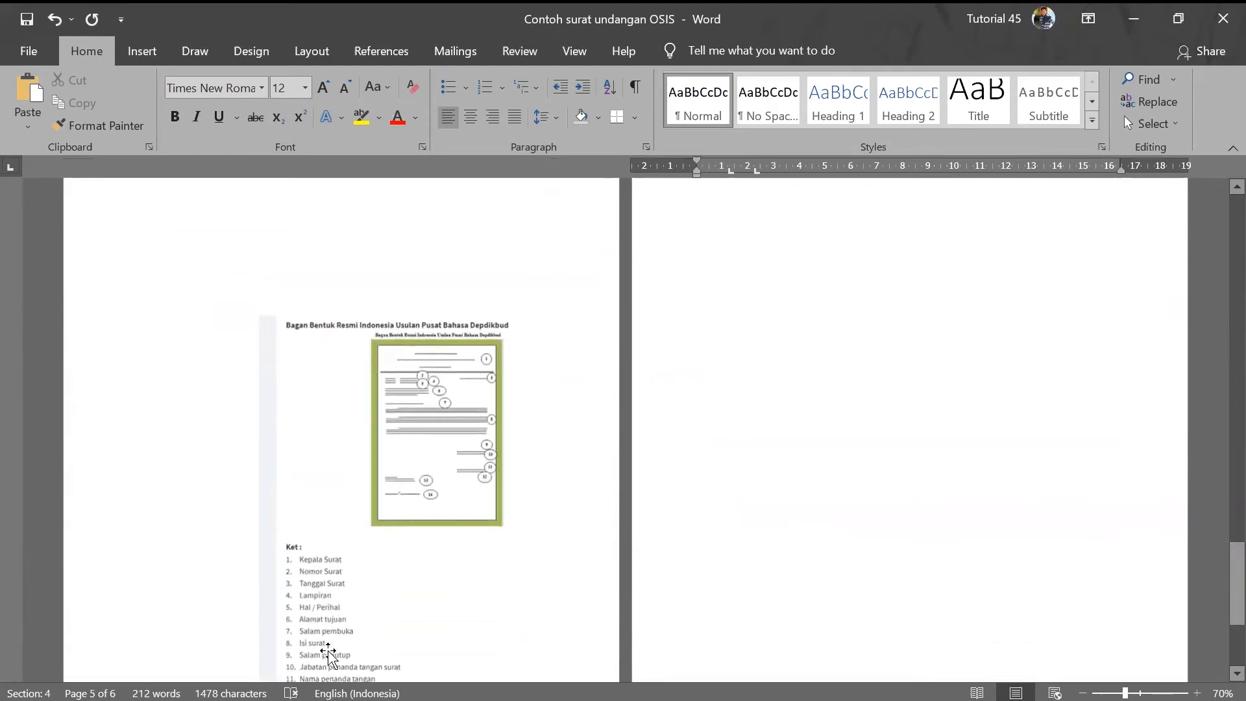
pyautogui.scroll(-1, 332, 626)
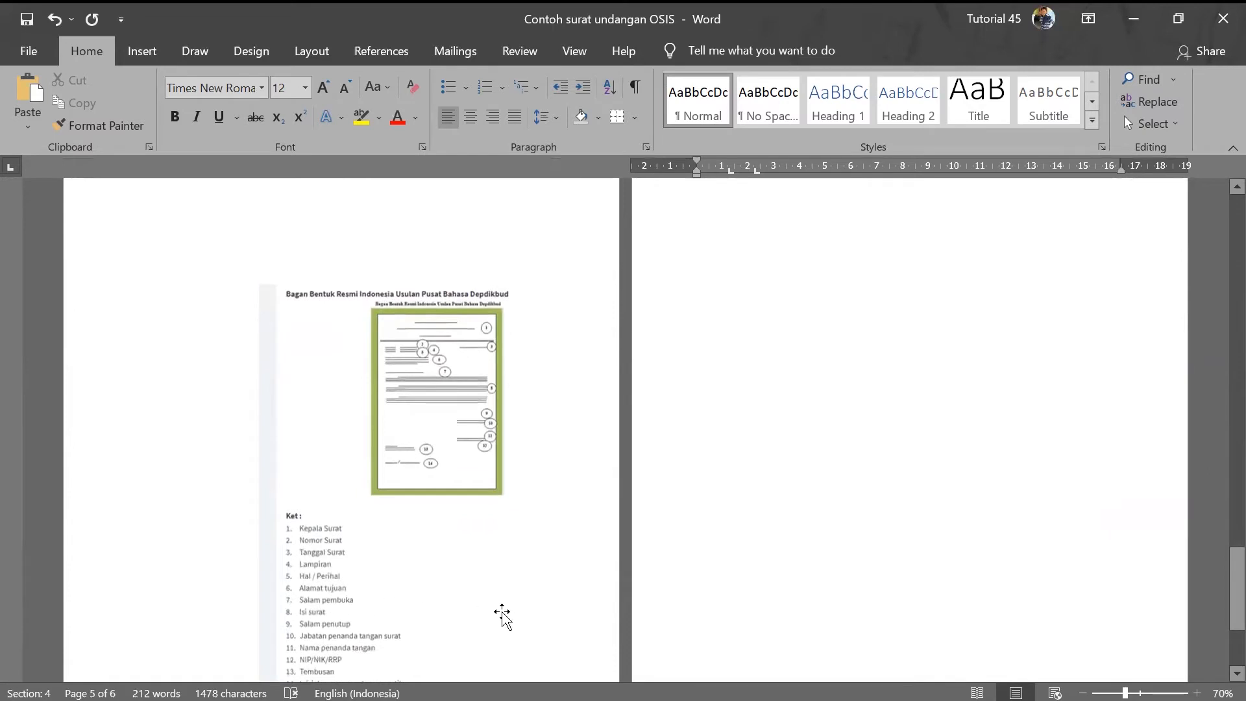
pyautogui.scroll(5, 505, 609)
pyautogui.scroll(10, 507, 605)
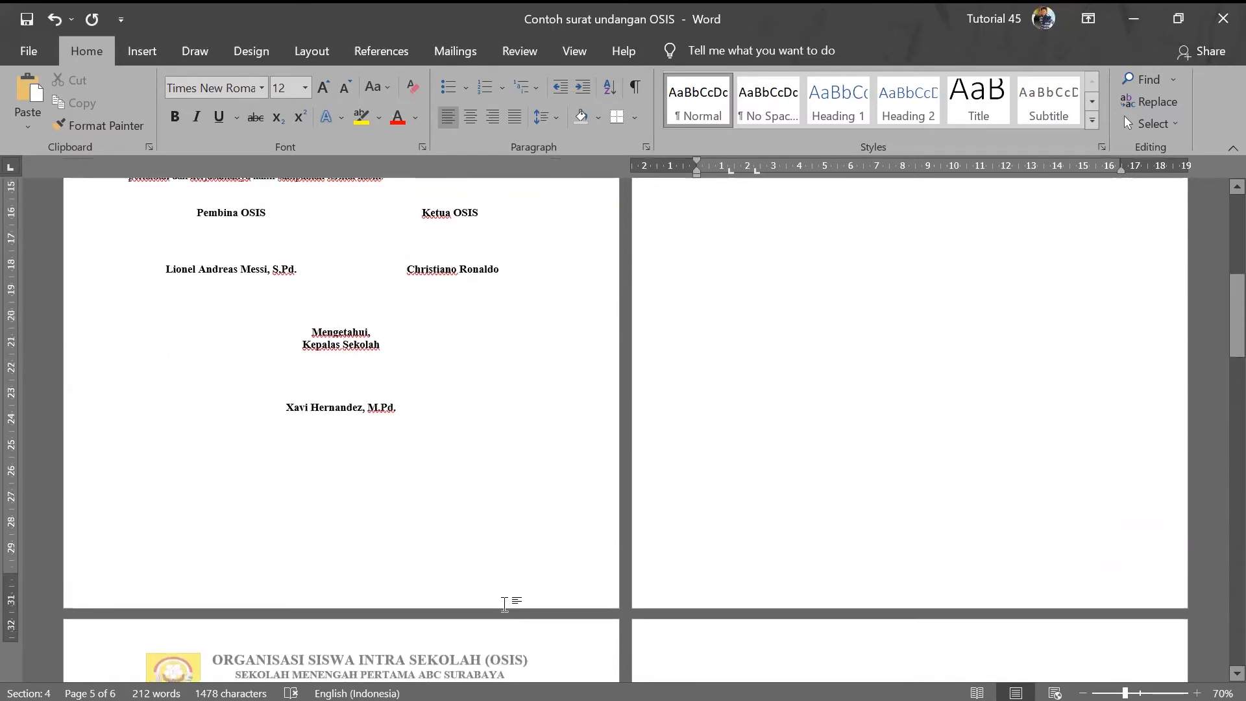
pyautogui.scroll(-10, 507, 606)
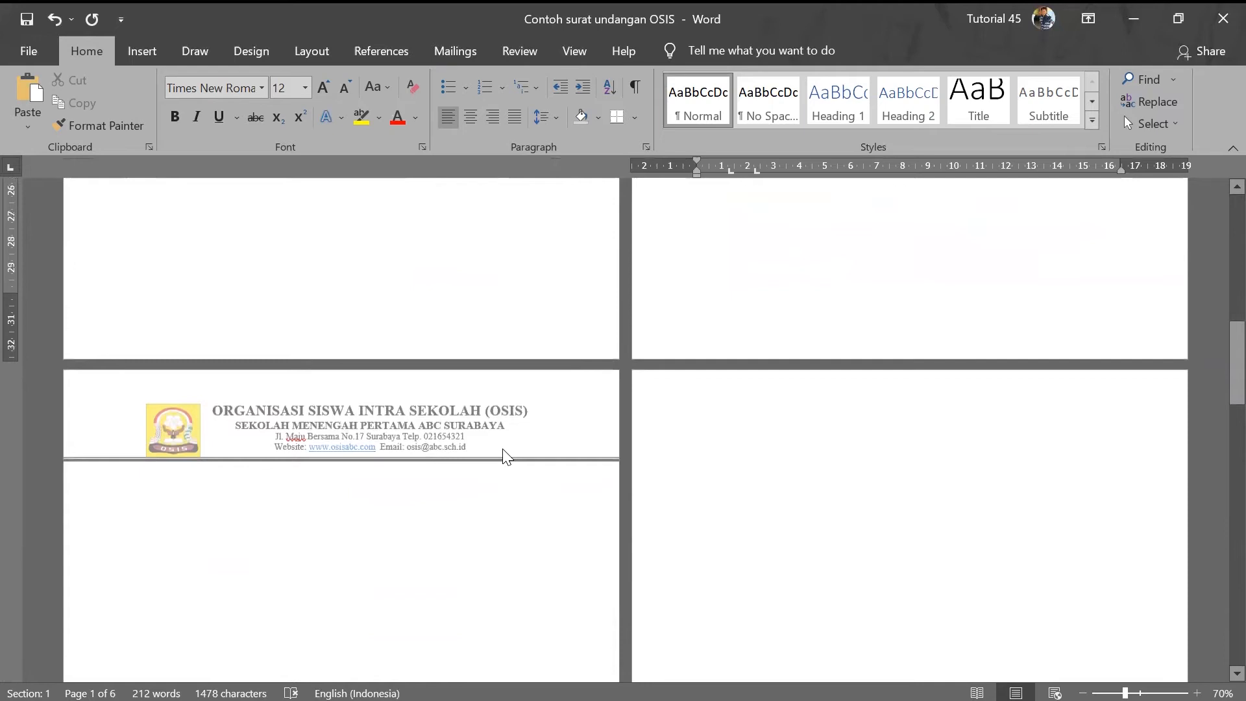
pyautogui.doubleClick(505, 456)
pyautogui.moveTo(503, 445); pyautogui.dragTo(149, 409)
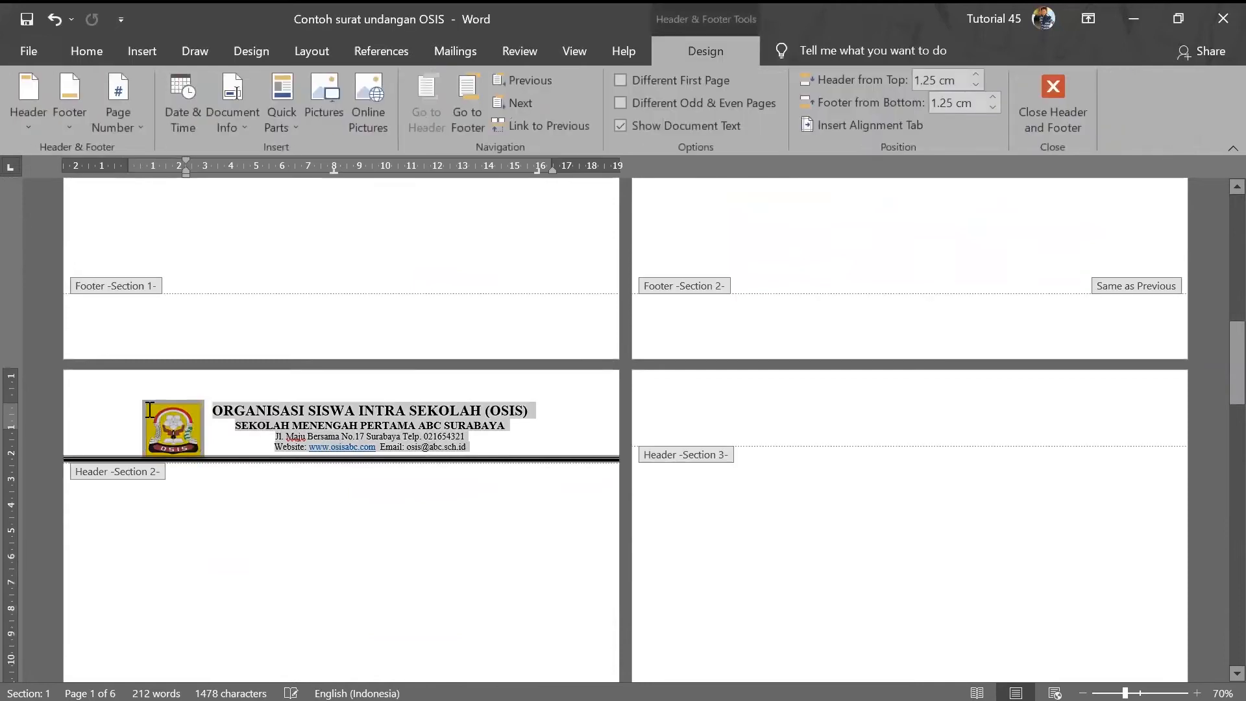
pyautogui.scroll(10, 298, 493)
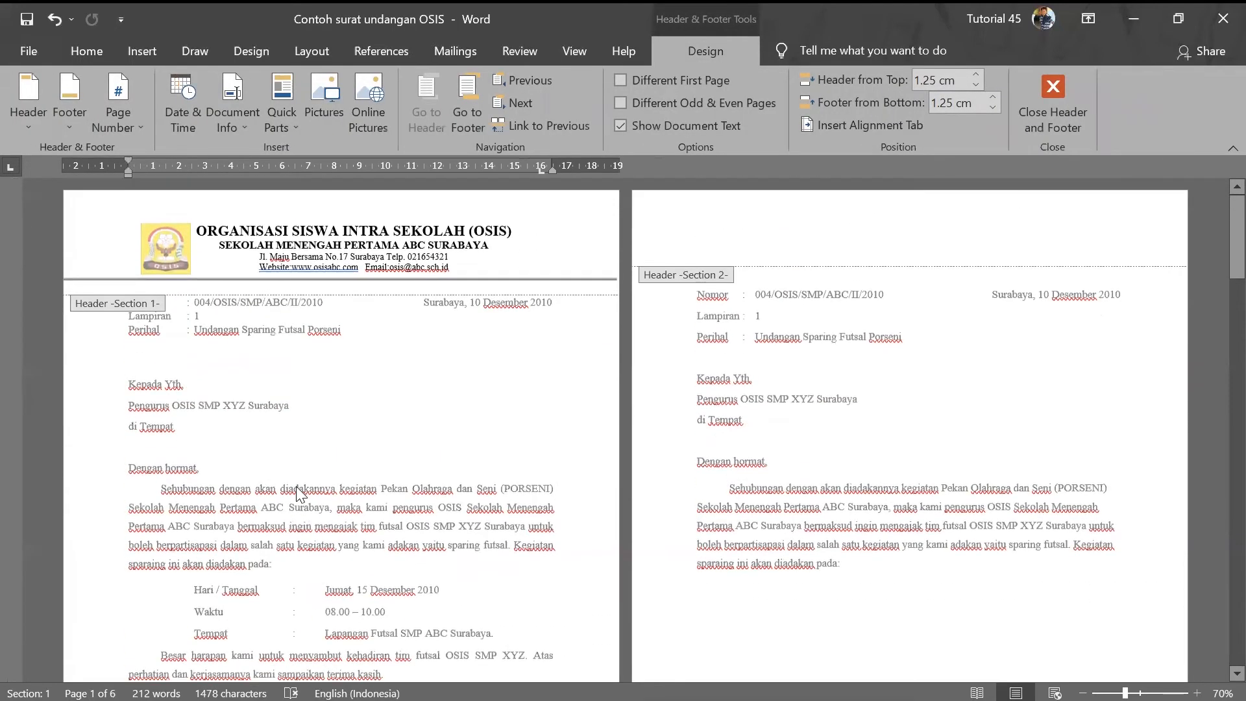
pyautogui.scroll(-10, 364, 490)
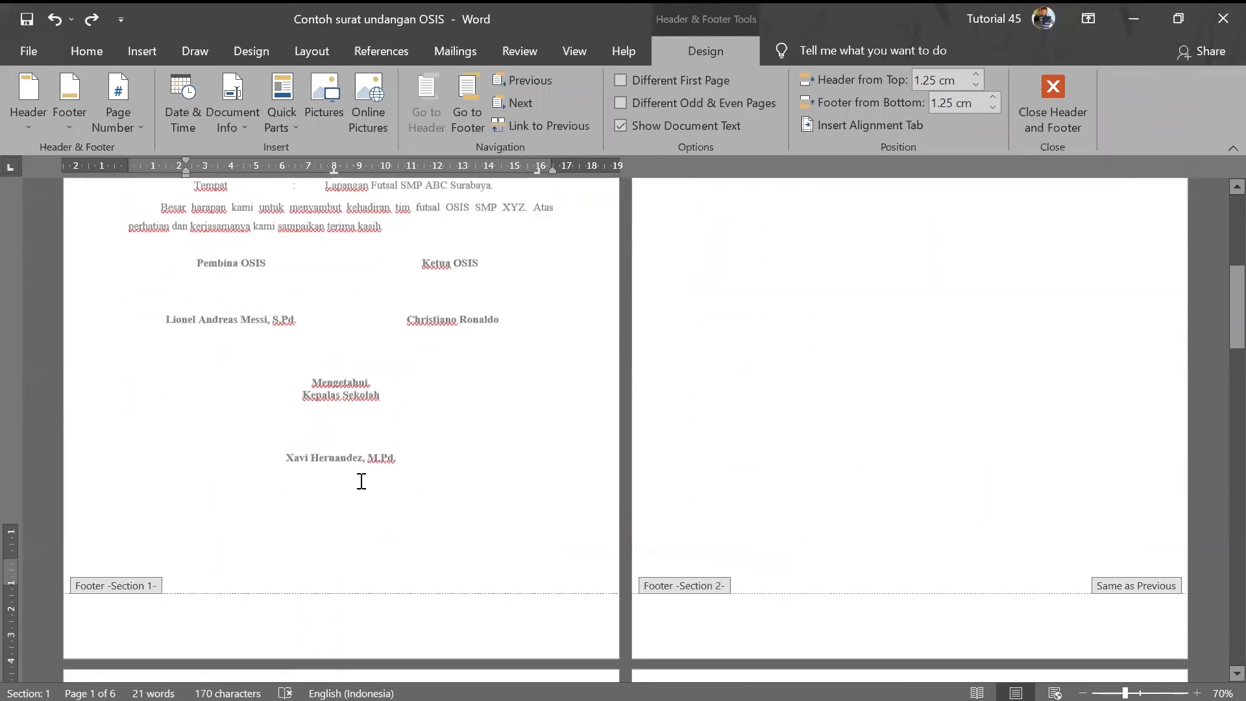
pyautogui.scroll(-2, 362, 491)
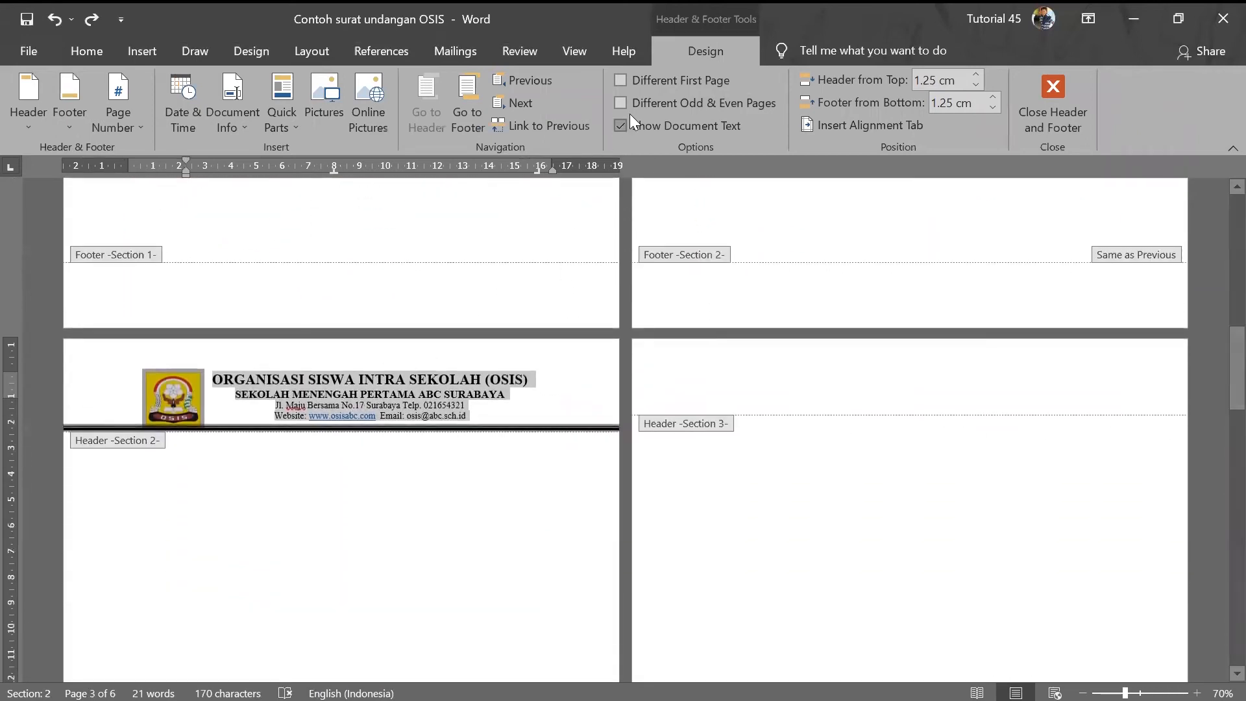
pyautogui.click(458, 409)
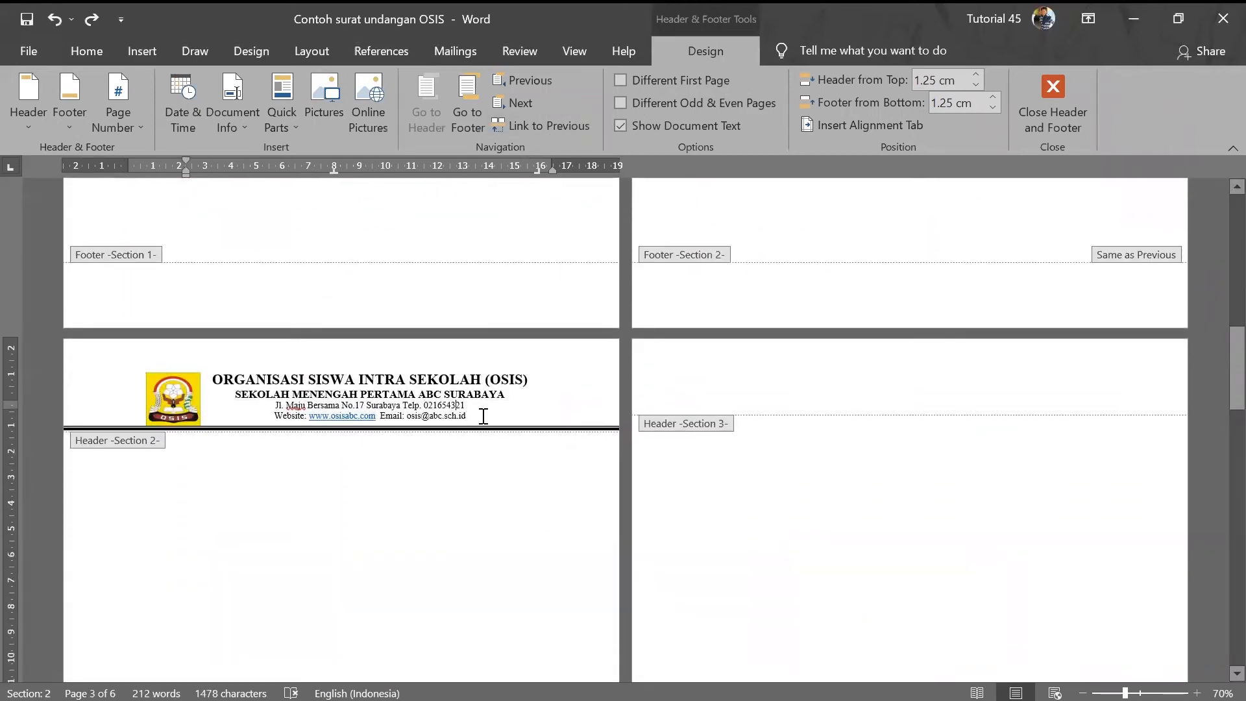
pyautogui.scroll(2, 444, 425)
pyautogui.scroll(15, 454, 432)
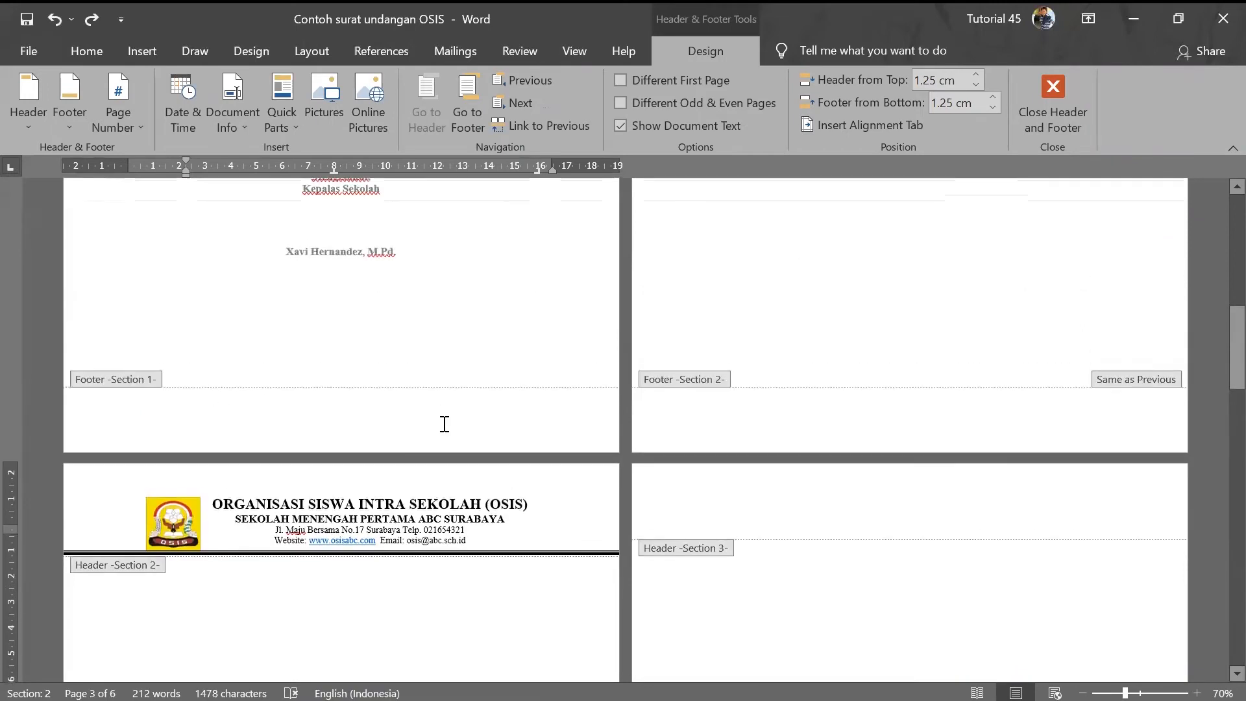
pyautogui.scroll(3, 489, 441)
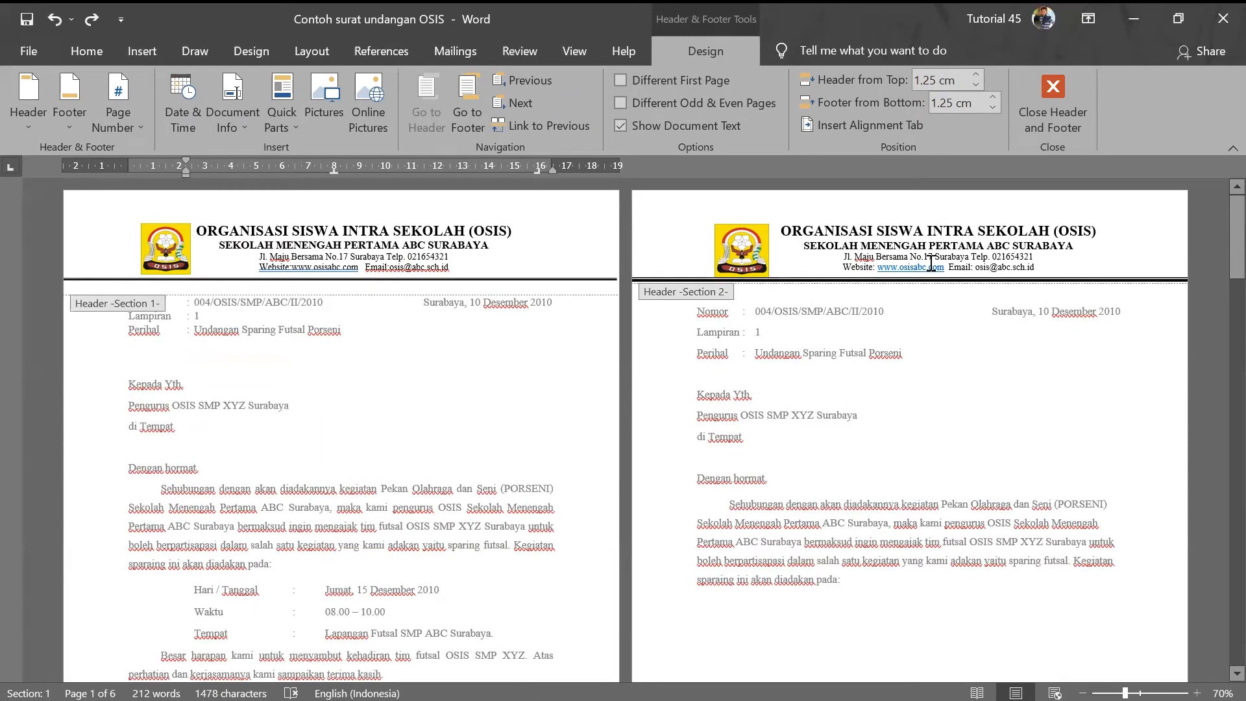
pyautogui.click(849, 235)
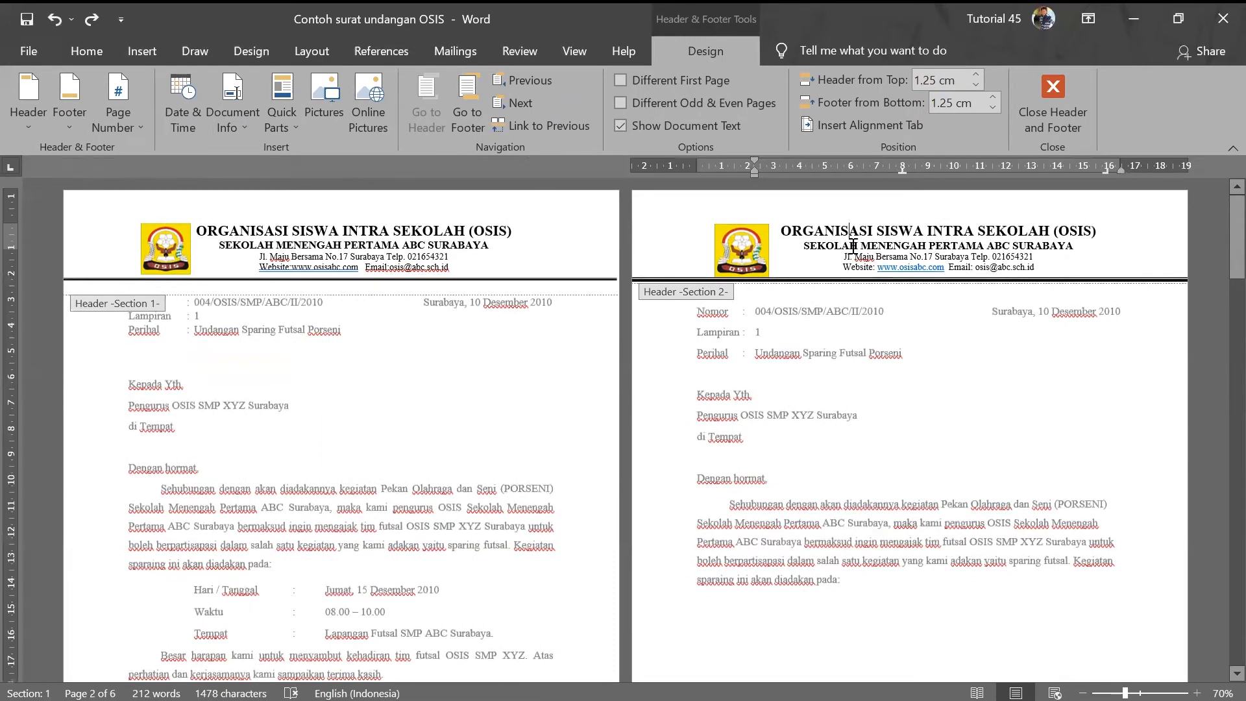
pyautogui.scroll(-8, 869, 253)
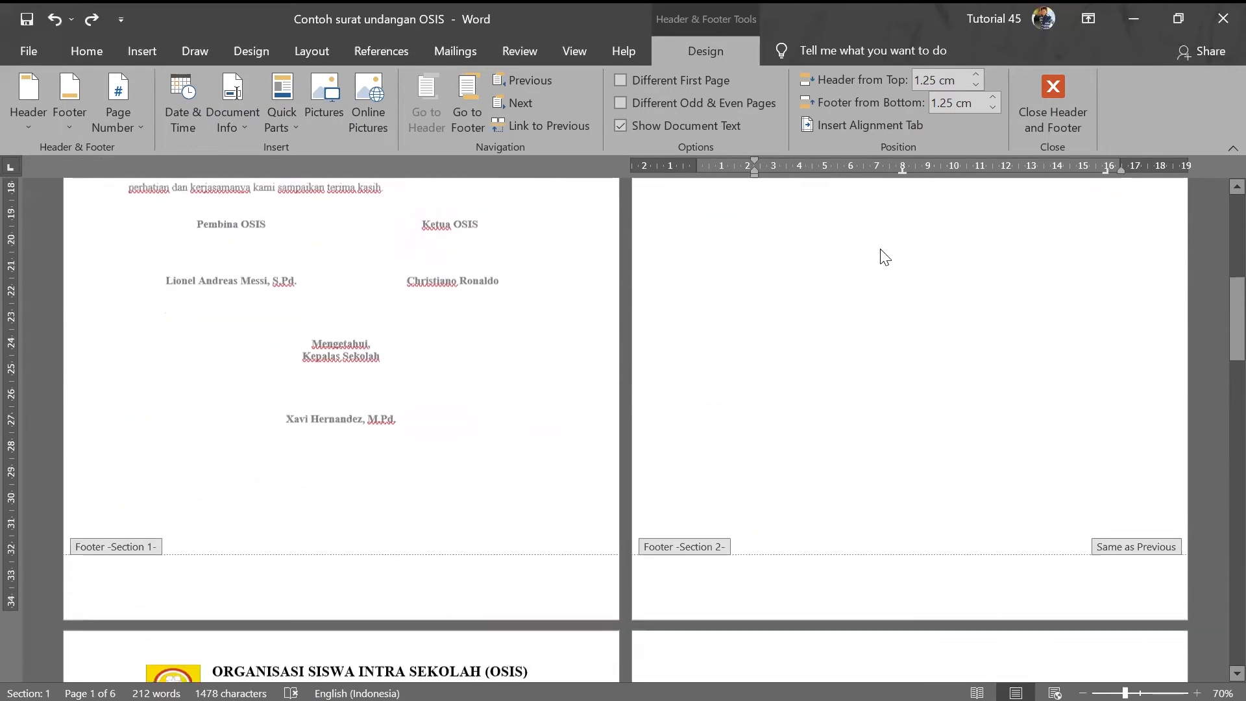
pyautogui.scroll(-3, 714, 352)
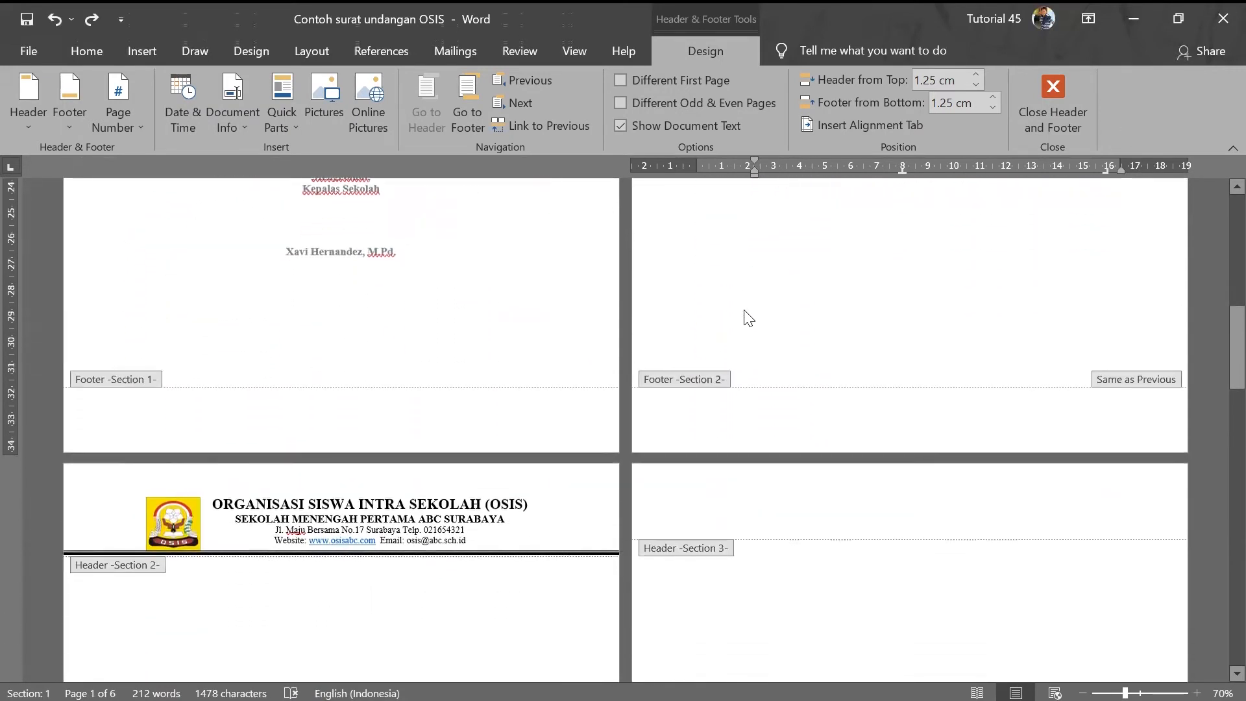
pyautogui.click(1045, 88)
pyautogui.click(699, 316)
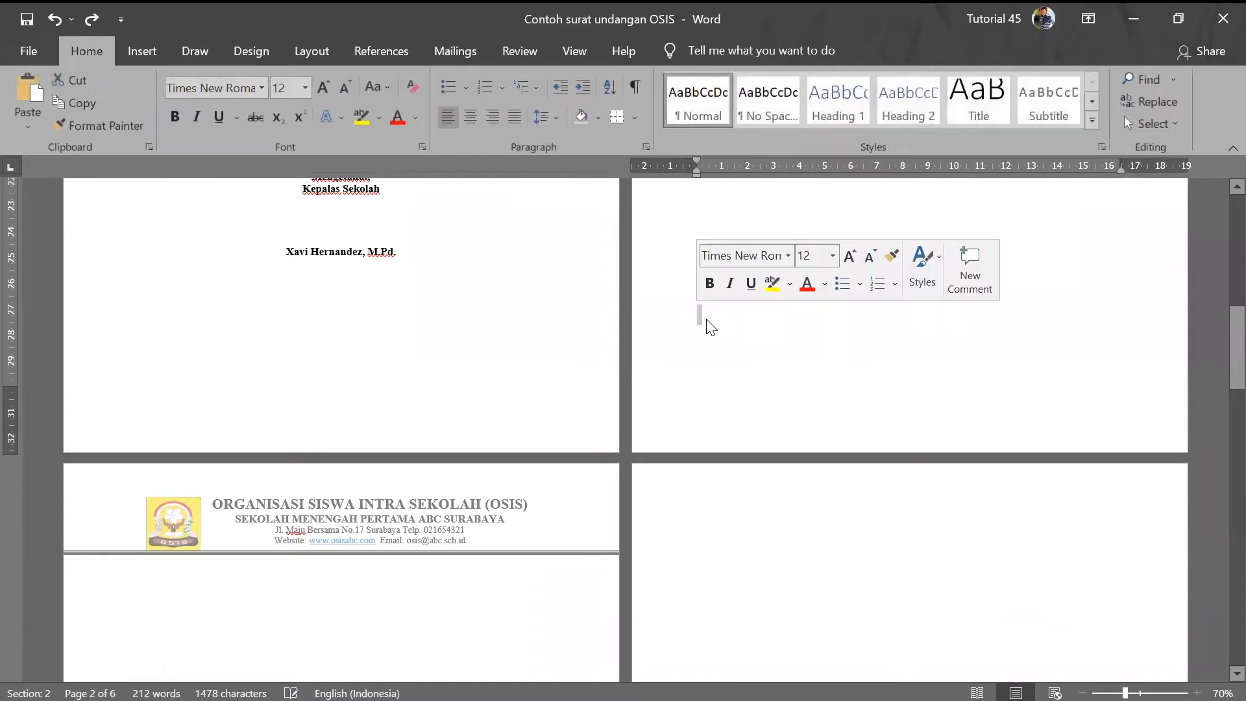
# - Insert a Next Page section break after page 2 and open page 3's header
pyautogui.click(320, 50)
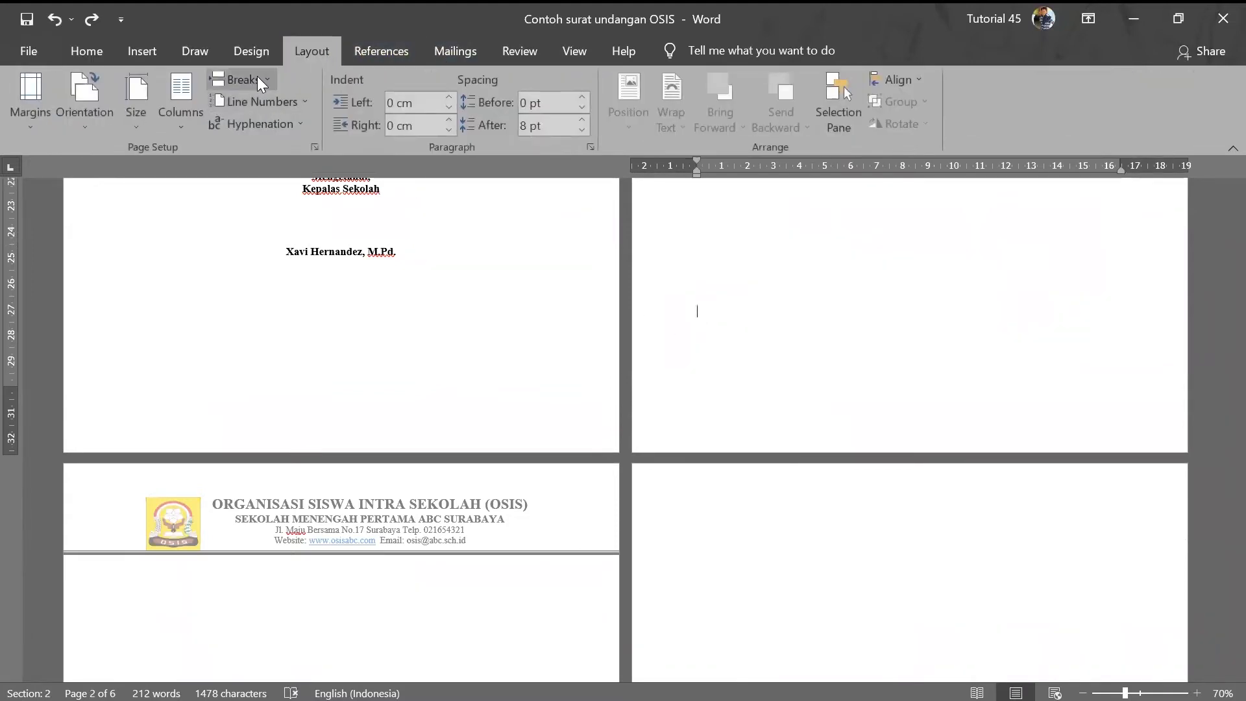
pyautogui.click(241, 79)
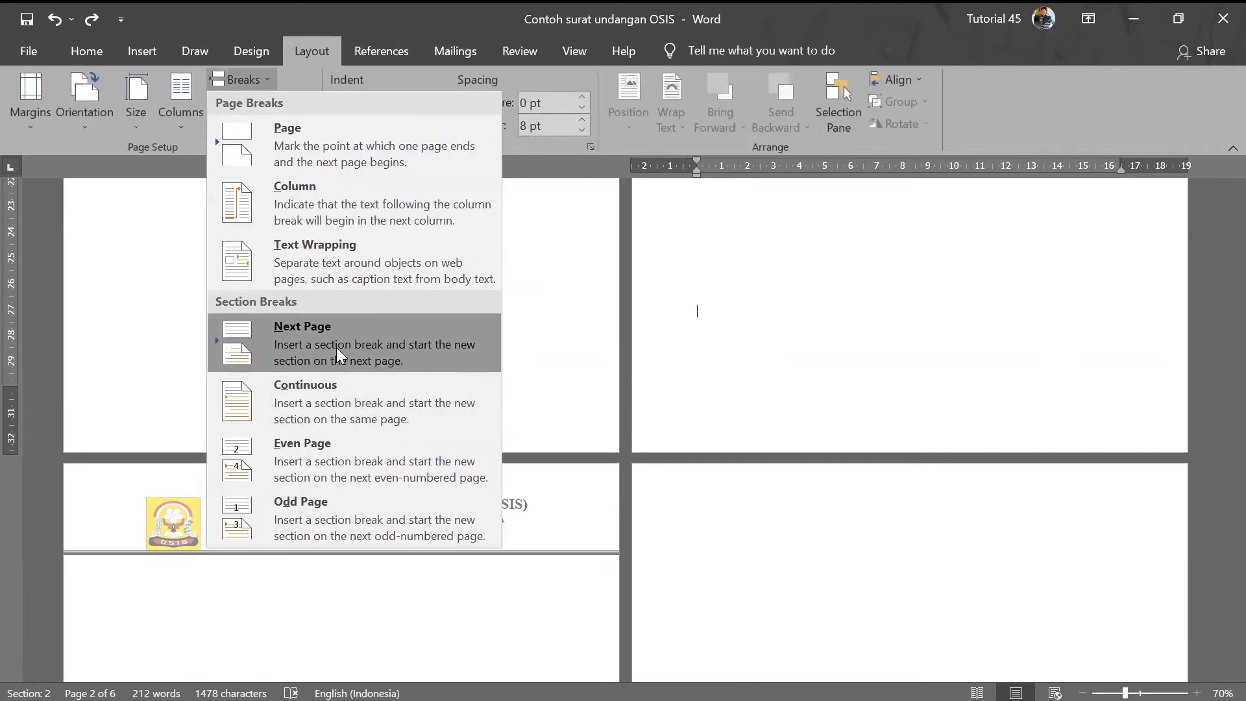
pyautogui.click(345, 337)
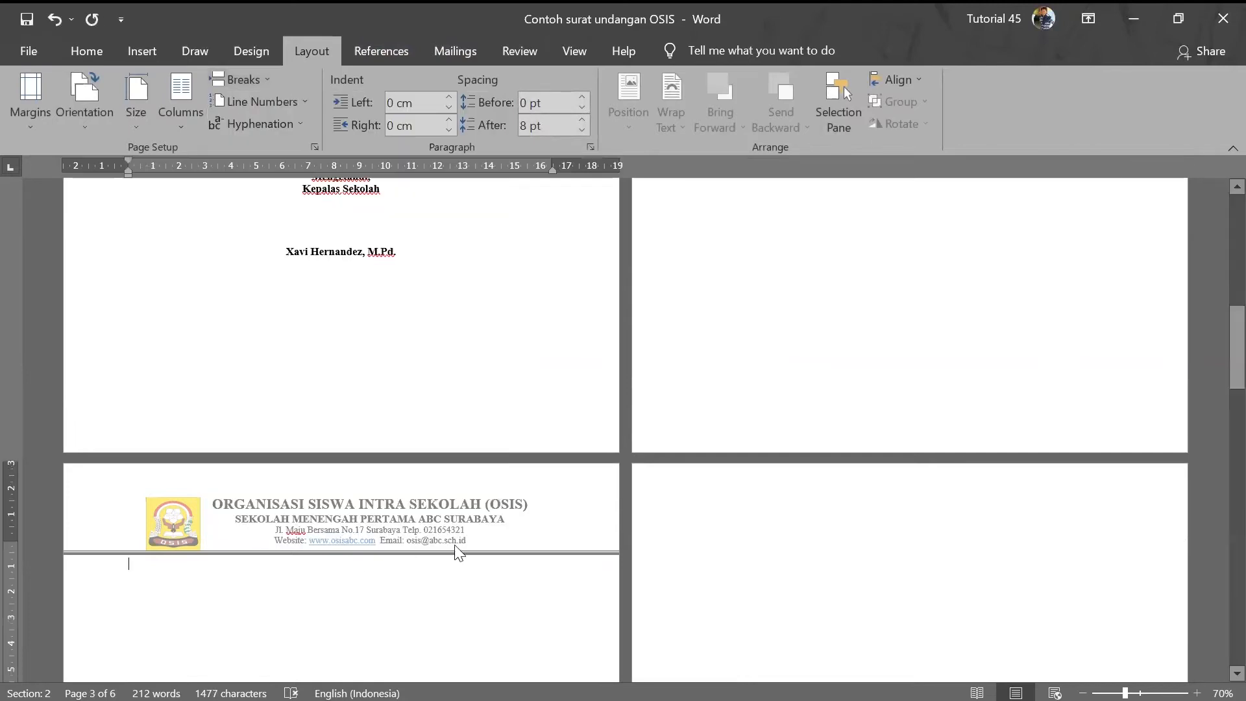
pyautogui.doubleClick(423, 517)
# - Unlink the section 3 header, delete its OSIS letterhead, and close header editing
pyautogui.click(531, 122)
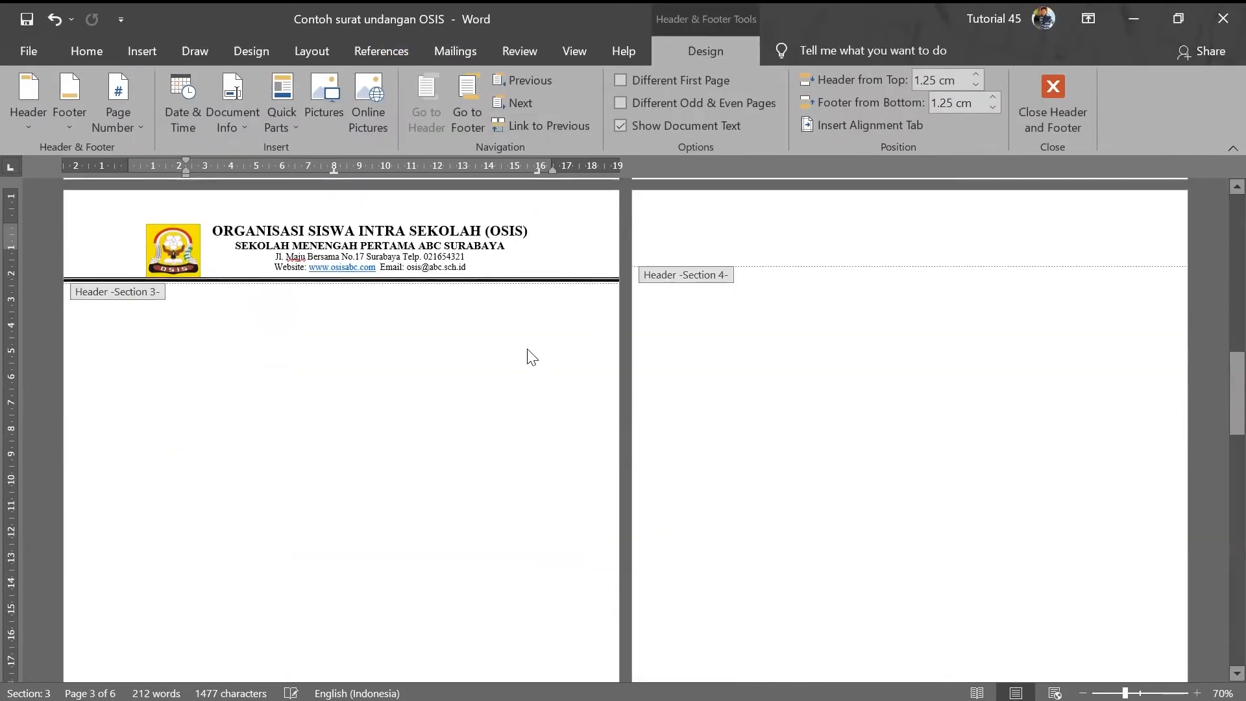
pyautogui.moveTo(474, 457); pyautogui.dragTo(141, 419)
pyautogui.press('Delete')
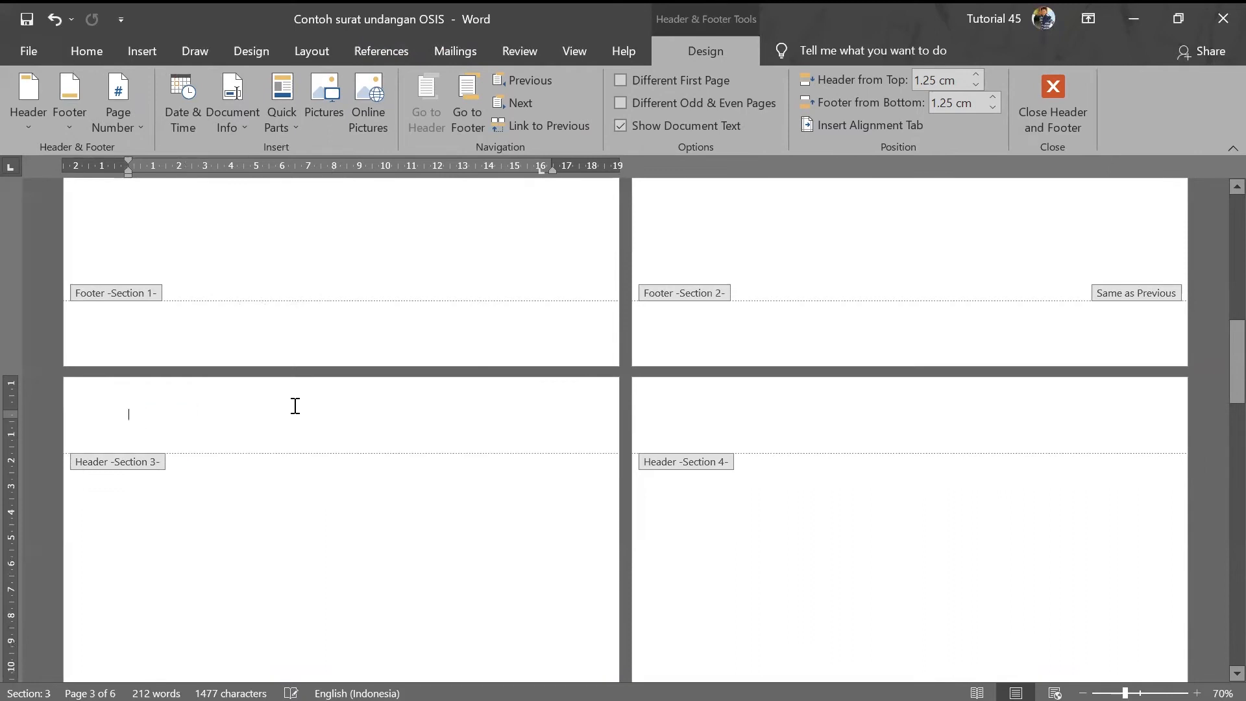
pyautogui.scroll(10, 315, 418)
pyautogui.scroll(-3, 854, 384)
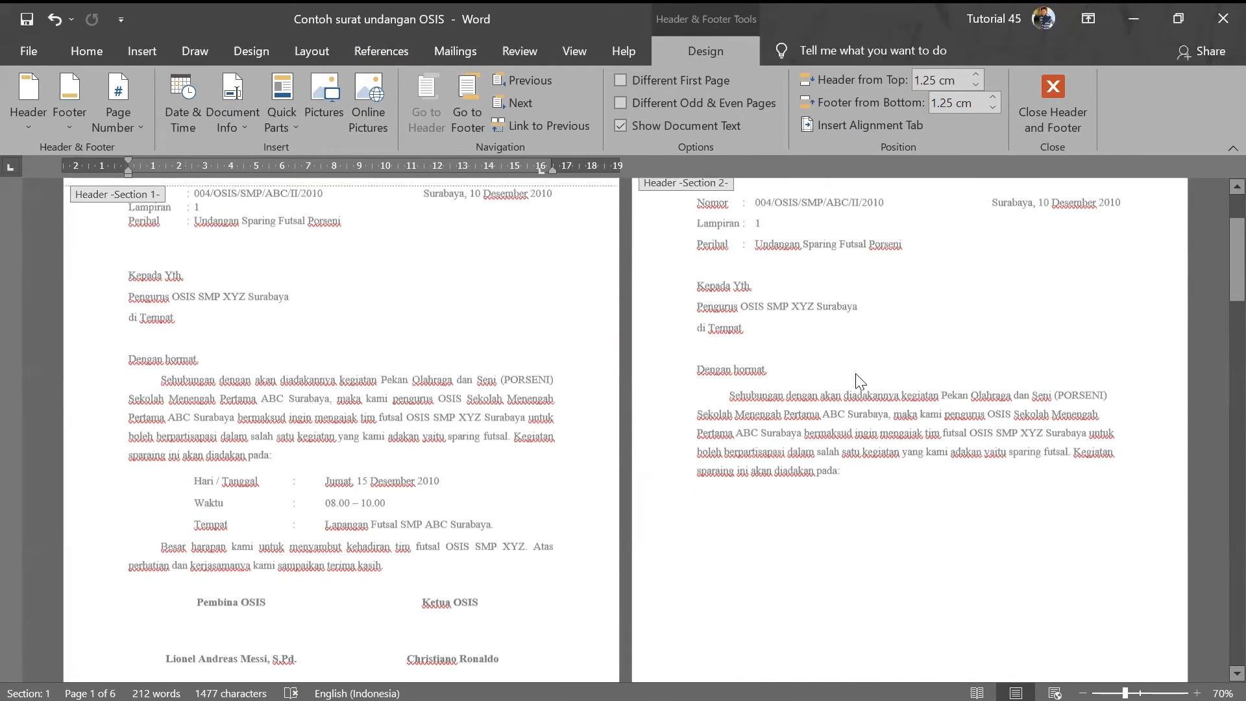
pyautogui.scroll(-15, 858, 429)
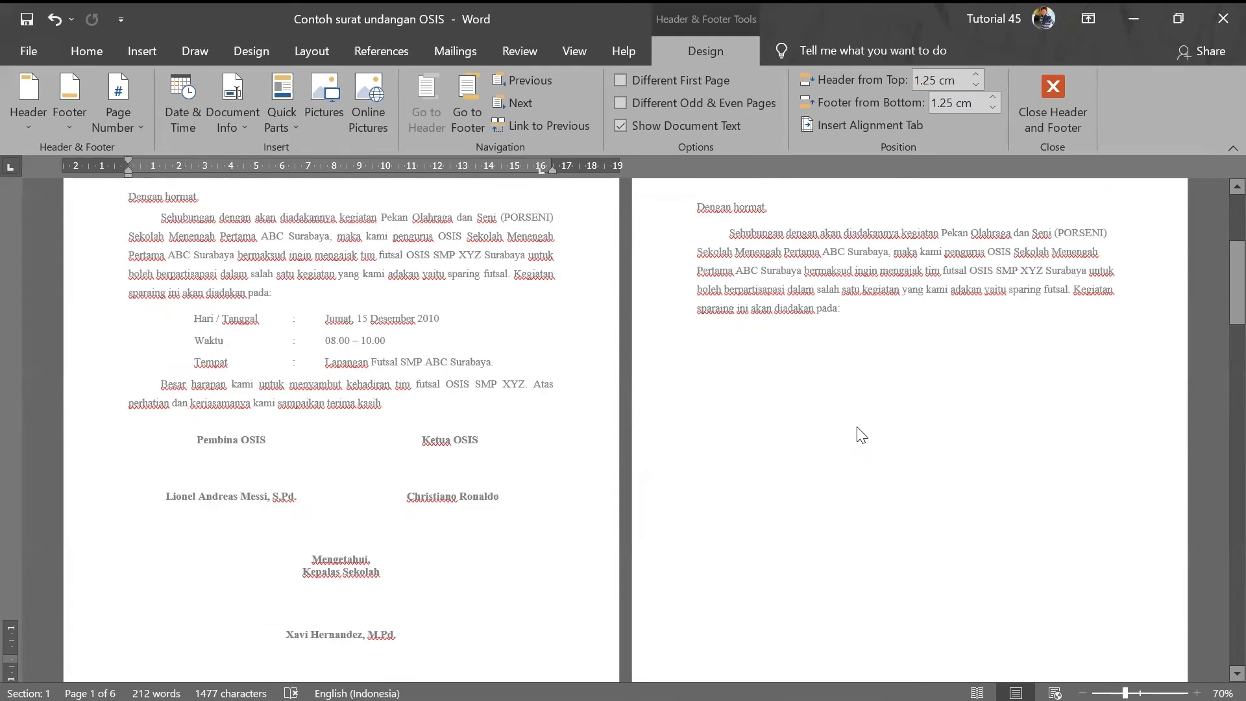
pyautogui.click(1071, 91)
pyautogui.scroll(6, 778, 412)
pyautogui.scroll(1, 776, 412)
pyautogui.click(843, 443)
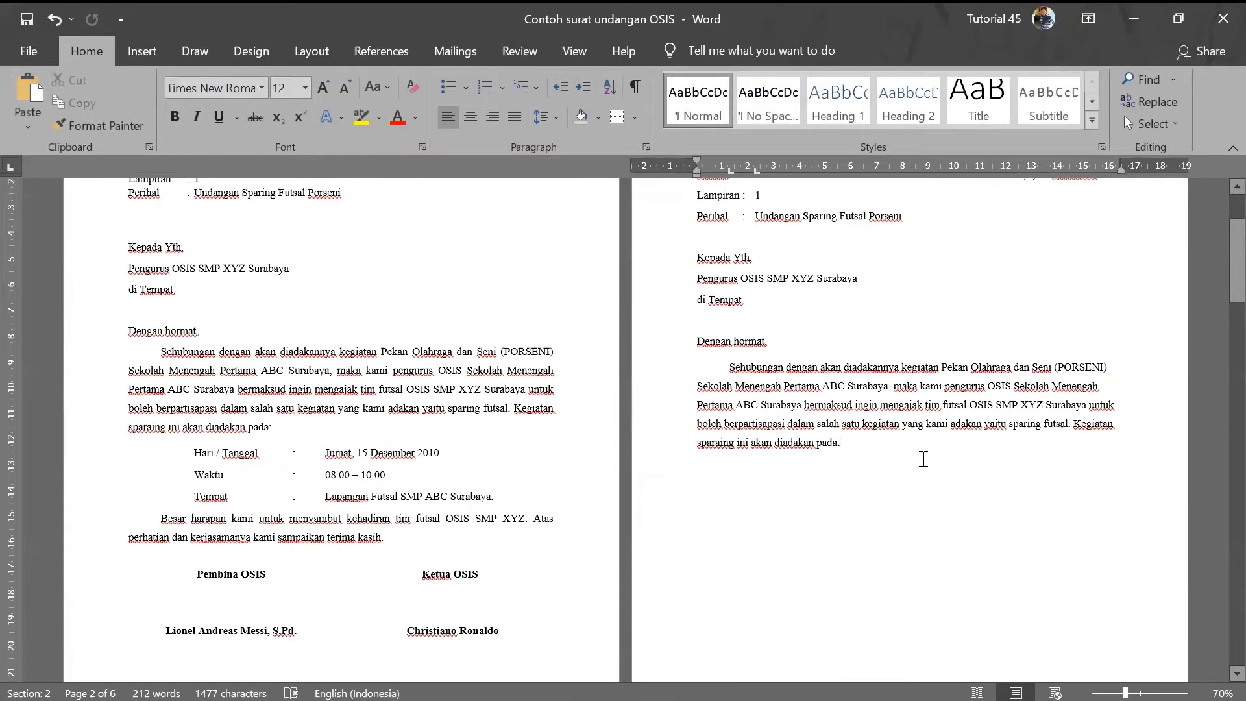
# - Justify the Sehubungan paragraph, then type 'Hari / Tanggal : Jumat, 15 Desember 2010' and 'Waktu :'
pyautogui.moveTo(729, 367); pyautogui.dragTo(841, 440)
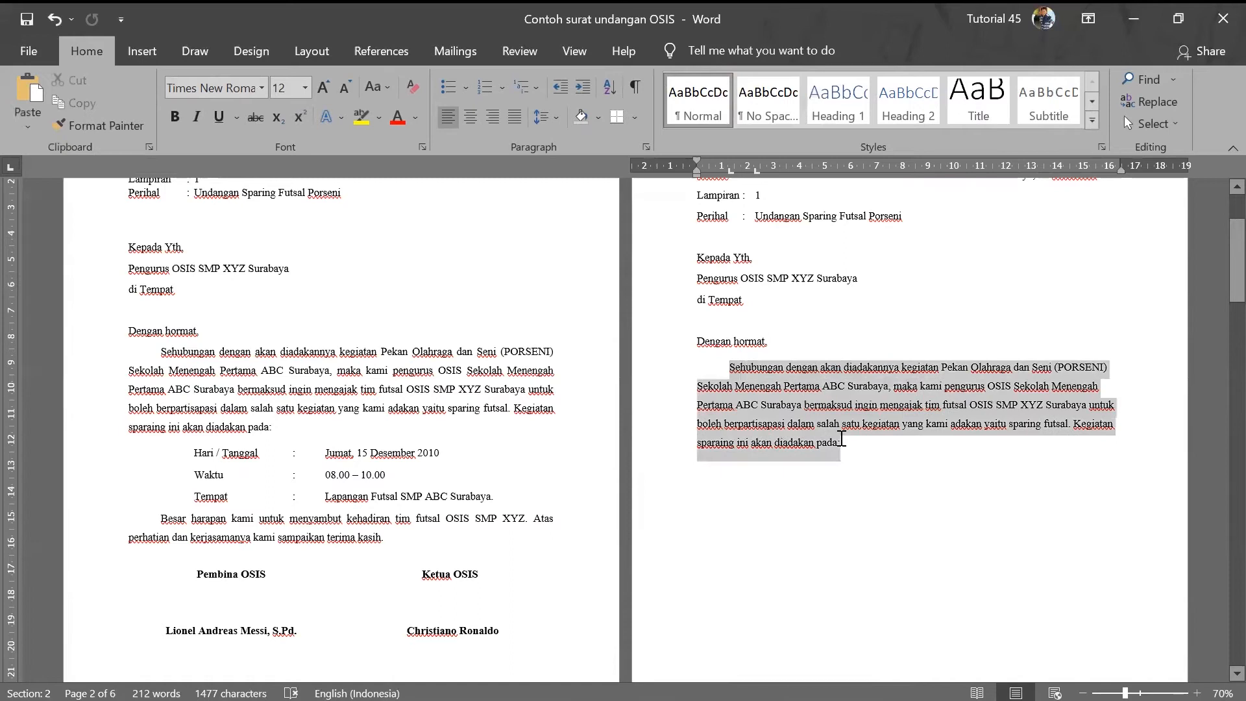
pyautogui.click(507, 117)
pyautogui.click(854, 459)
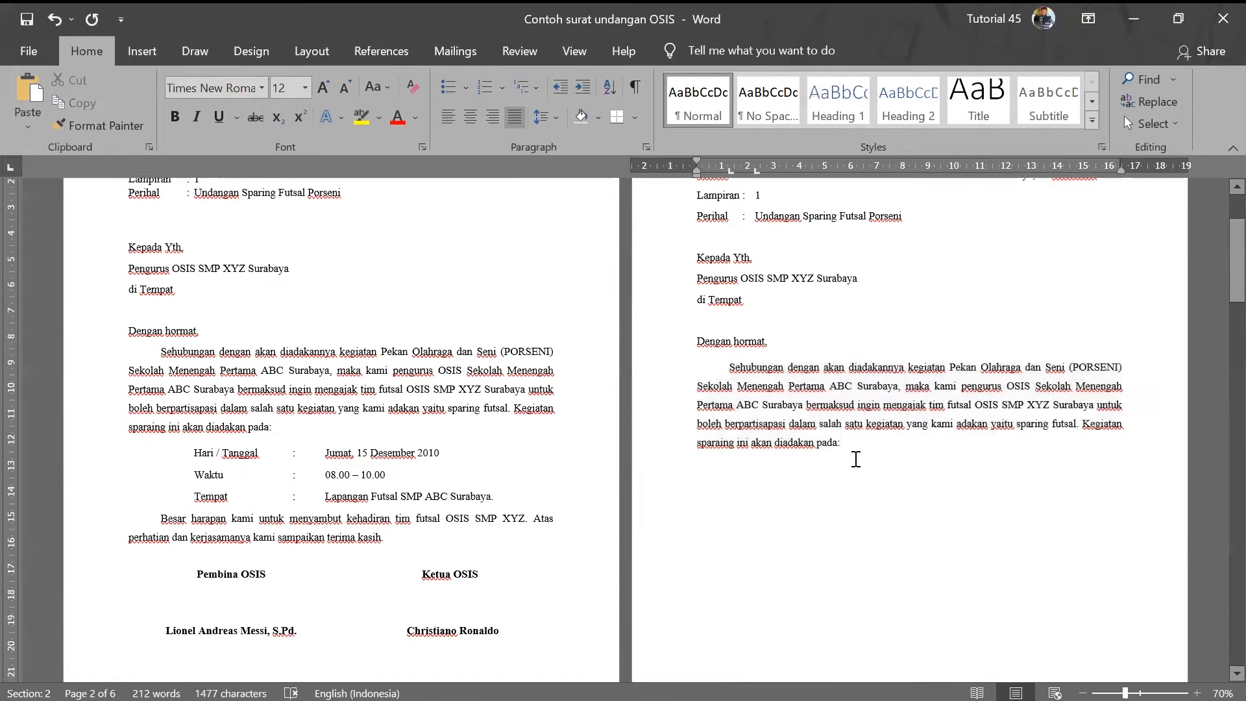
pyautogui.write('Hari')
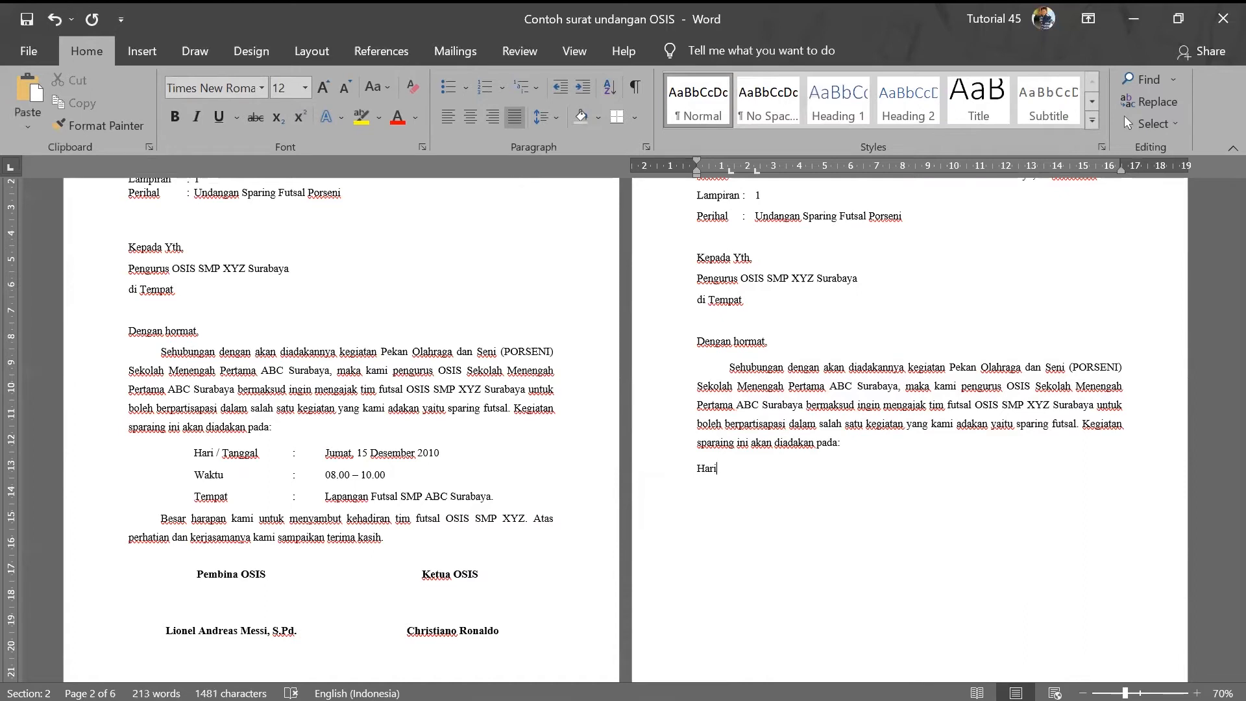
pyautogui.write('/')
pyautogui.press('capslock')
pyautogui.write('Tanggal :')
pyautogui.write('Jumat, 15 Des')
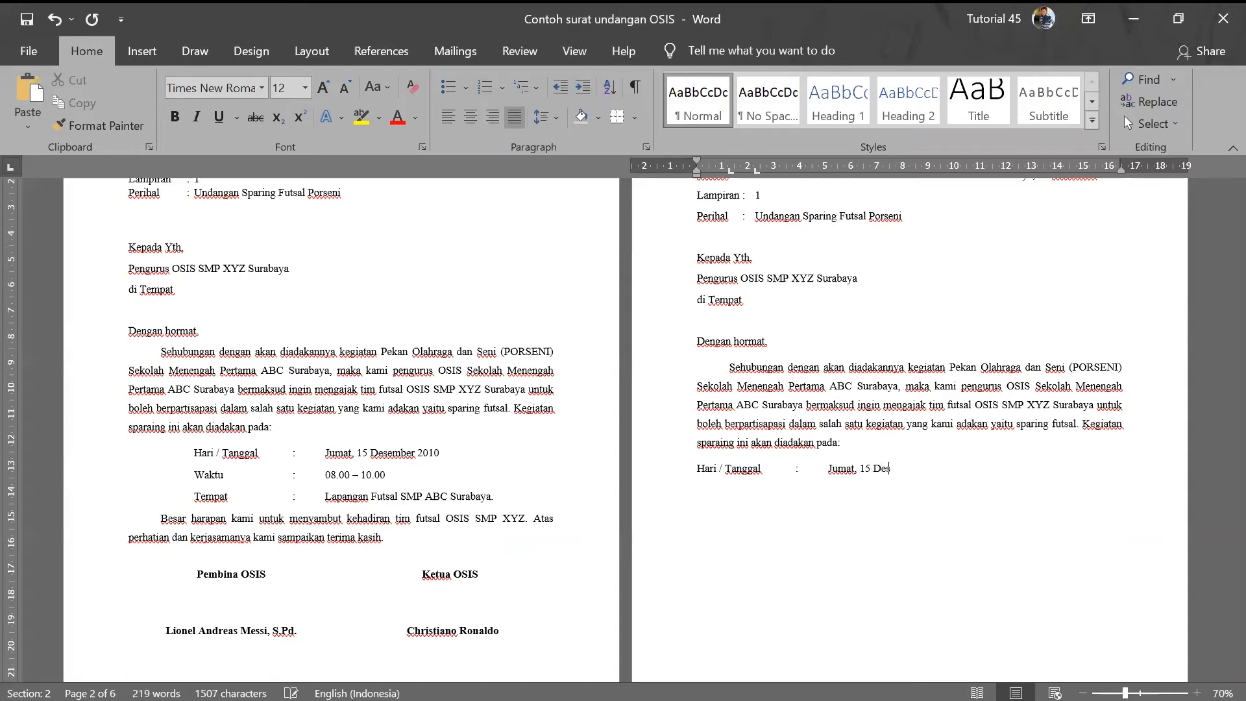
pyautogui.write('ember')
pyautogui.write('2010 ')
pyautogui.write('Waktu ')
pyautogui.write(':')
# - Fill in the Waktu line value as '08.00 – 10.00 WIB'
pyautogui.press('Tab')
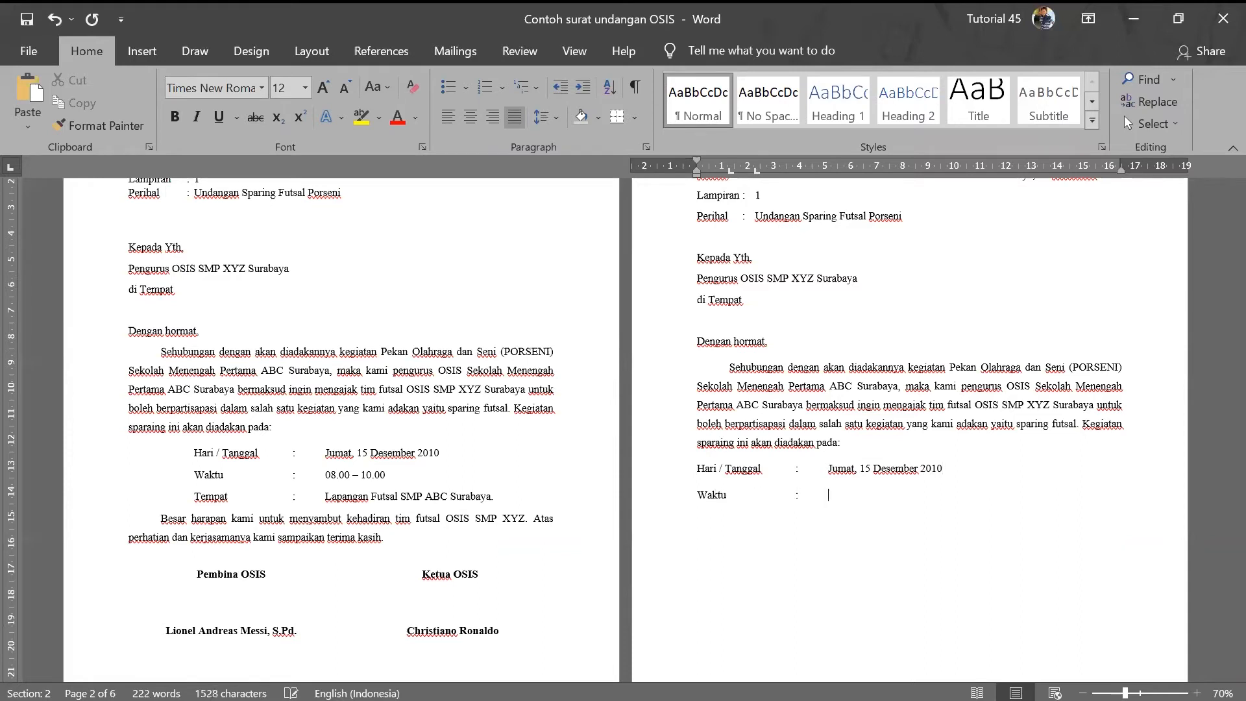
pyautogui.write('0')
pyautogui.write('8,00')
pyautogui.press('BackSpace')
pyautogui.press('BackSpace')
pyautogui.write('00')
pyautogui.write(' - ')
pyautogui.write('10')
pyautogui.write('.0')
pyautogui.write('0 W')
pyautogui.write('IB')
# - Add a Tempat line reading ': Lapangan Futsal SMP ABC Surabaya'
pyautogui.press('BackSpace')
pyautogui.write('Tempat')
pyautogui.press('Tab')
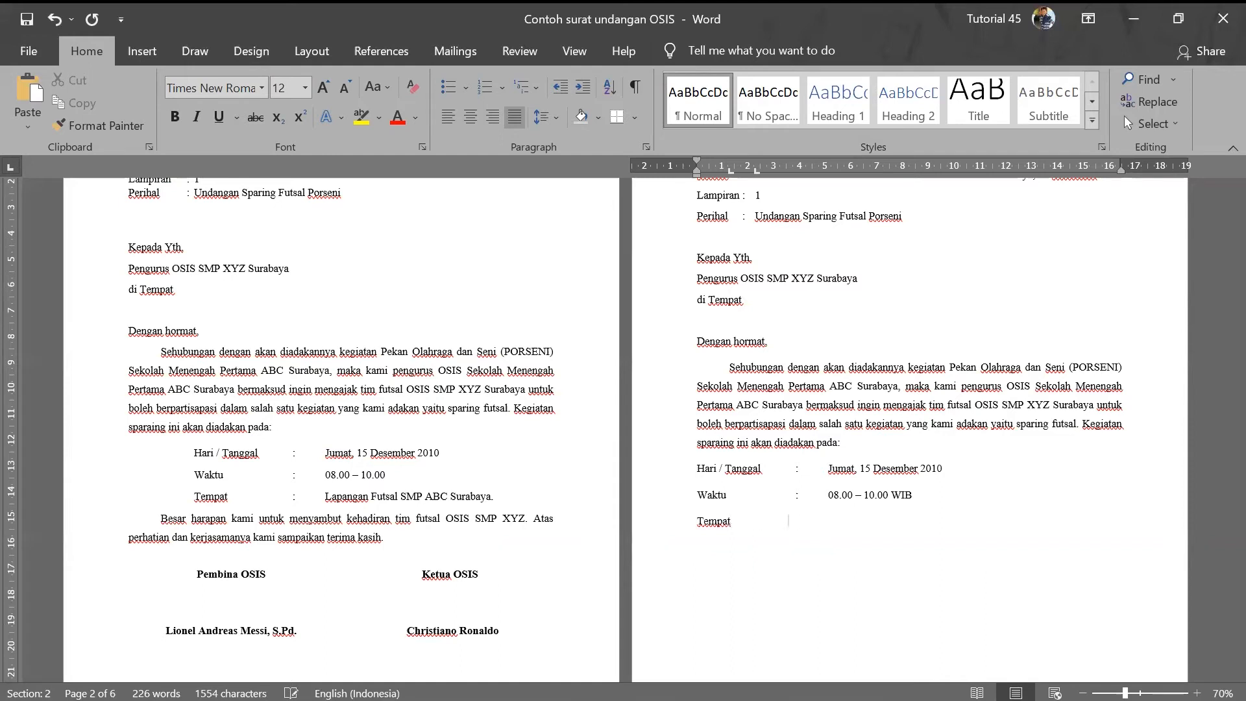
pyautogui.write(': La')
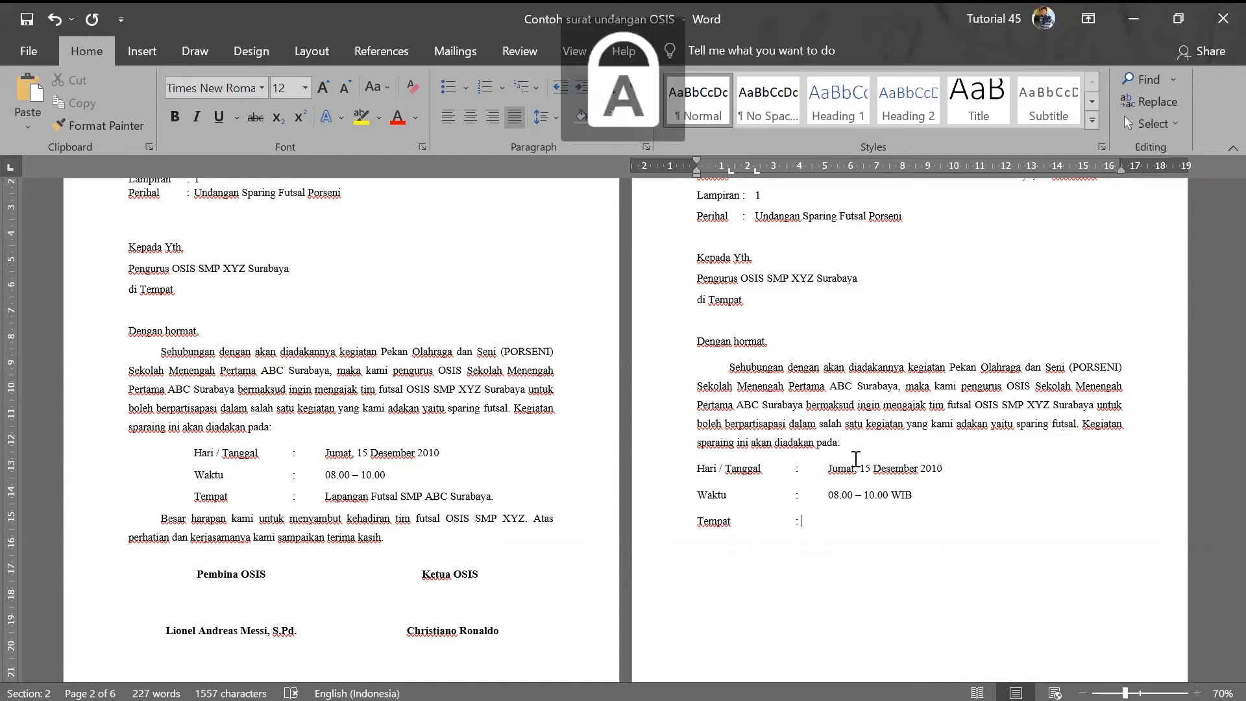
pyautogui.press('BackSpace')
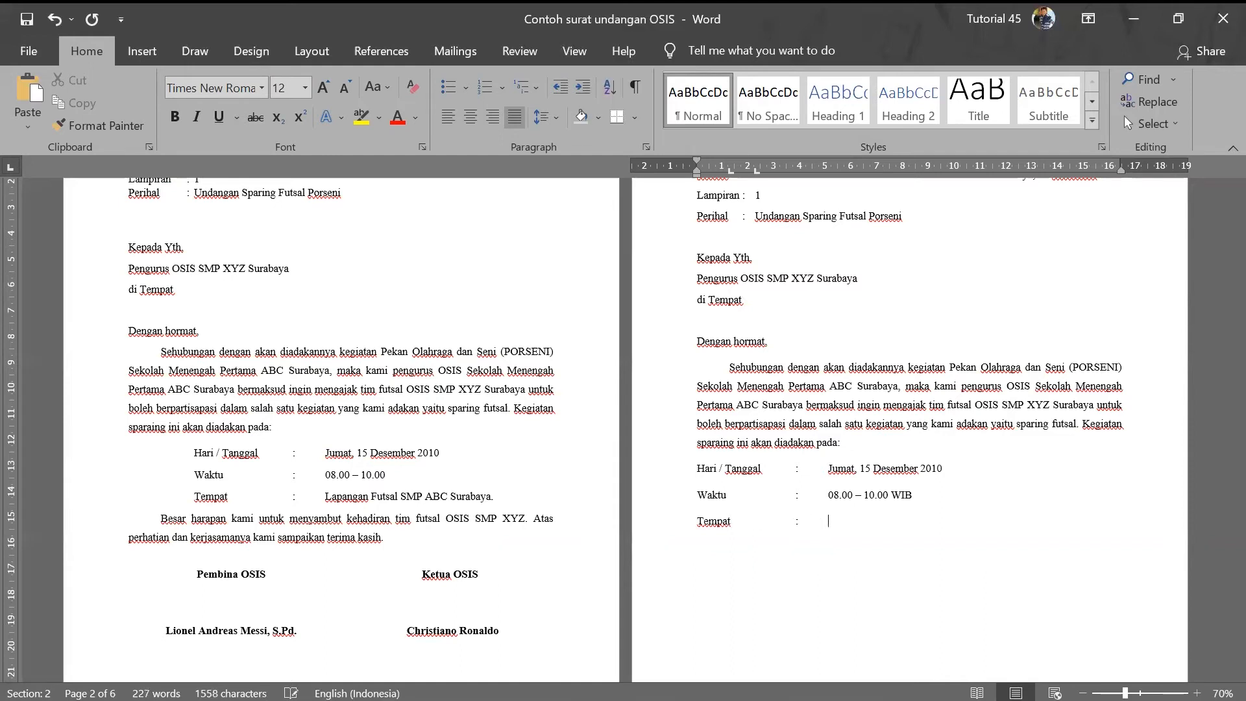
pyautogui.write('Lapangan Futsal SMP ')
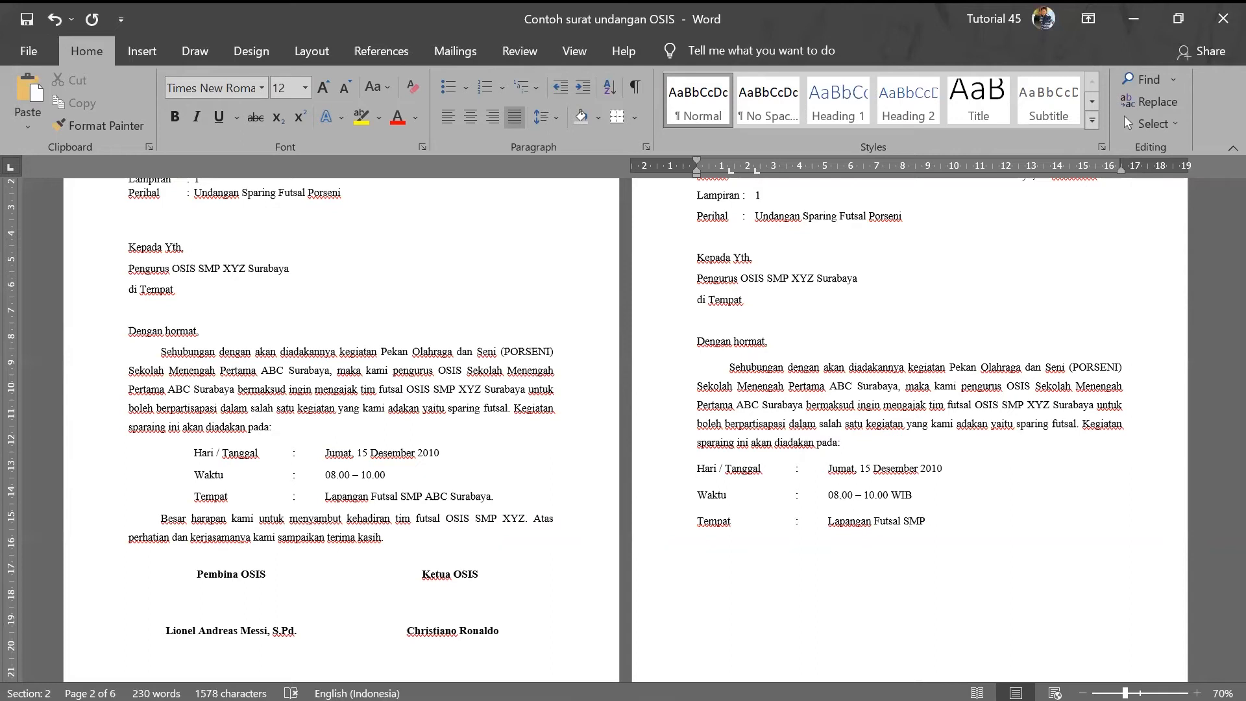
pyautogui.write('ABC Surabaya')
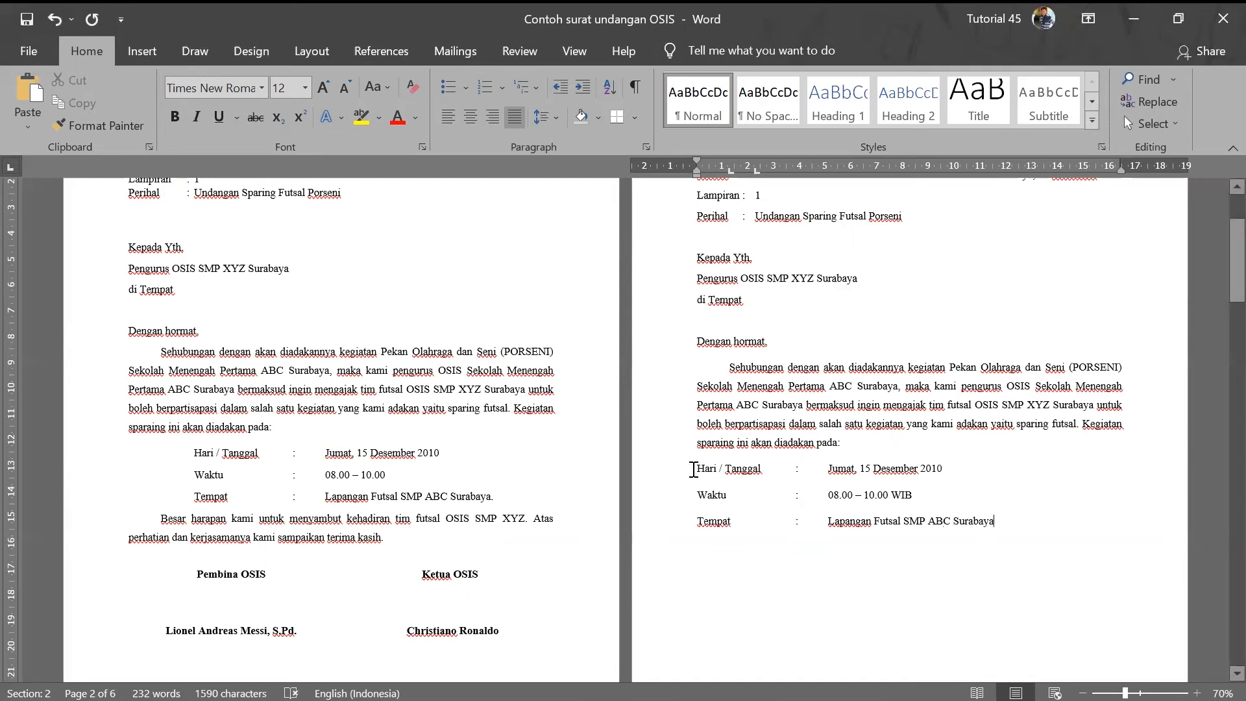
# - Adjust the tab stops near 4 cm so the date aligns with the Waktu and Tempat values
pyautogui.moveTo(706, 471); pyautogui.dragTo(986, 522)
pyautogui.click(889, 559)
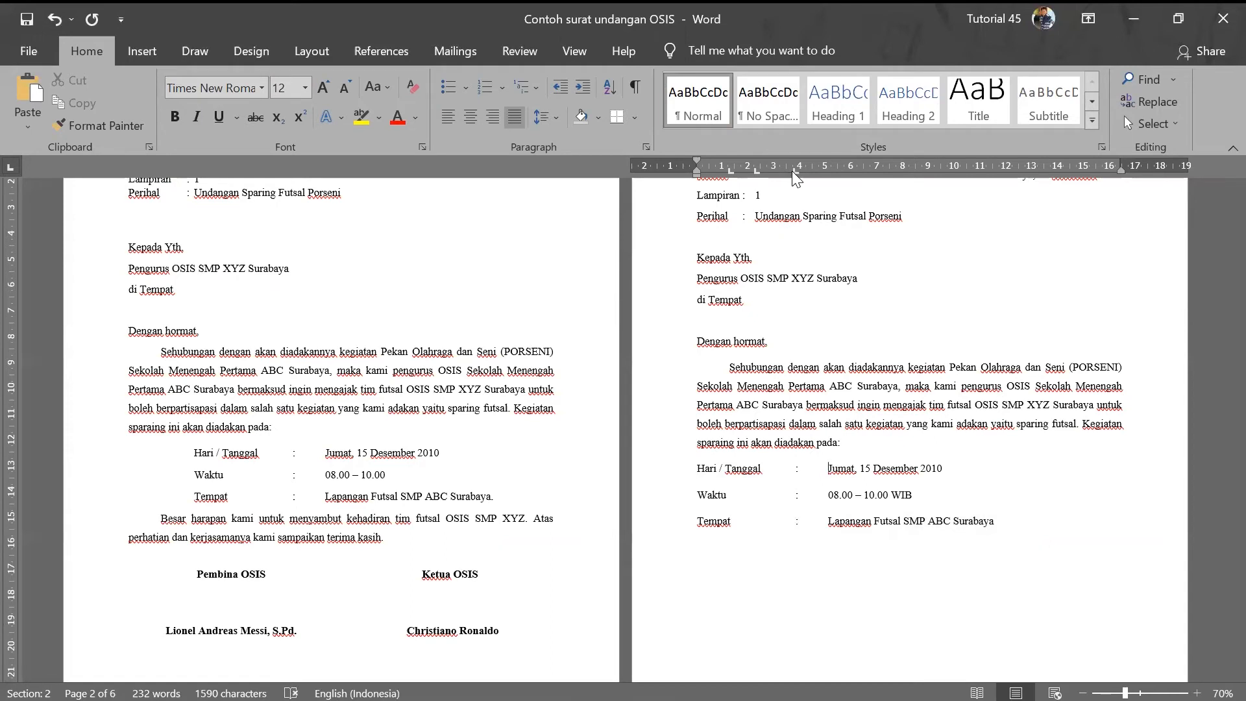
pyautogui.press('BackSpace')
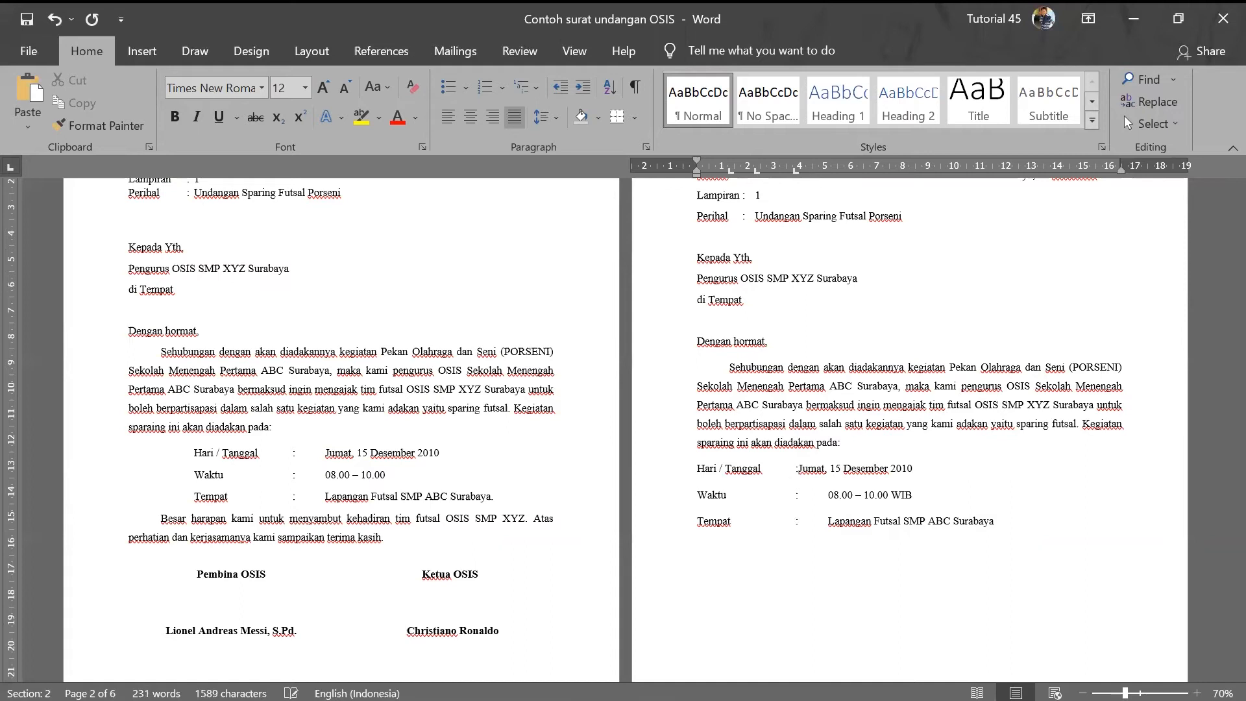
pyautogui.press('Tab')
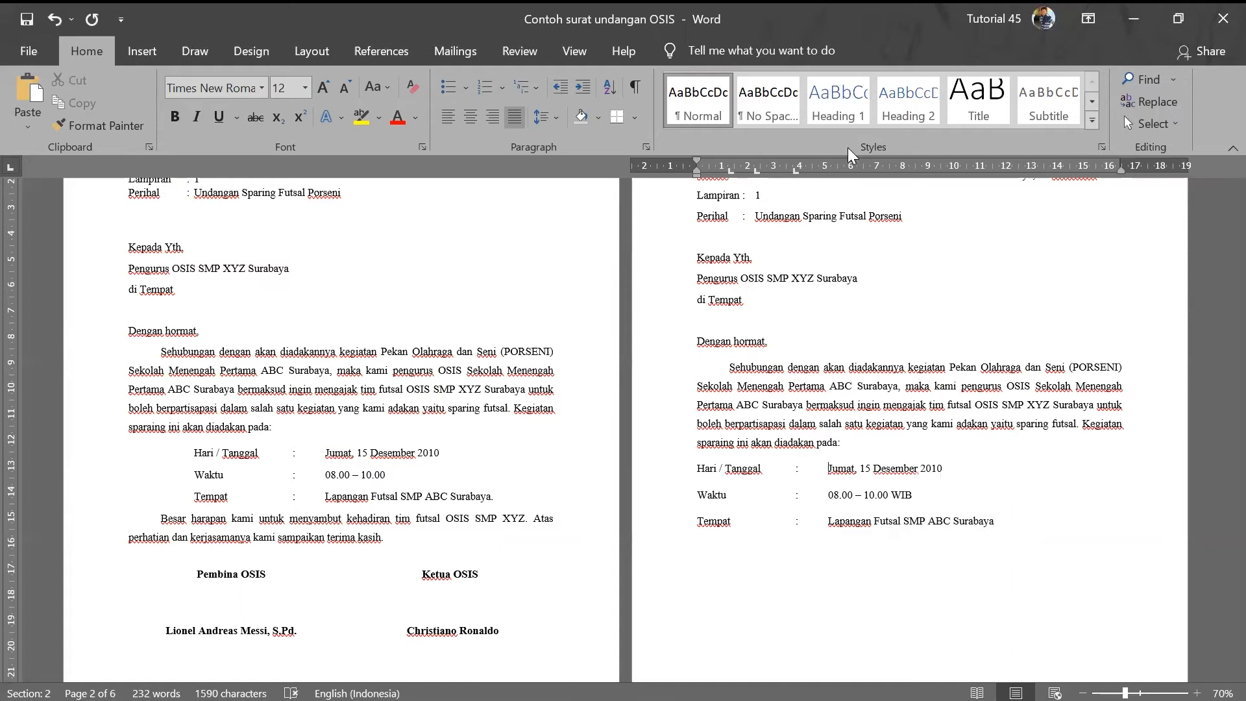
pyautogui.click(794, 170)
pyautogui.click(808, 171)
pyautogui.moveTo(811, 173); pyautogui.dragTo(798, 179)
pyautogui.click(806, 170)
pyautogui.moveTo(795, 173); pyautogui.dragTo(806, 173)
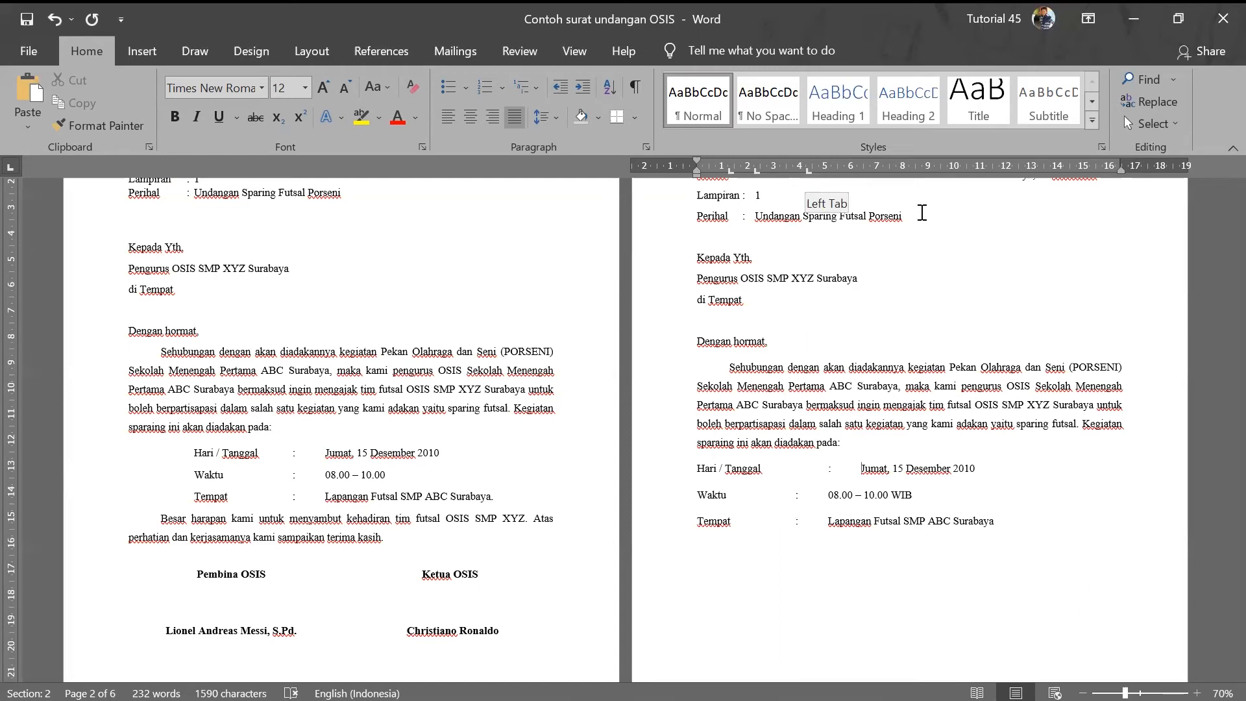
pyautogui.hotkey('ctrl', 'z')
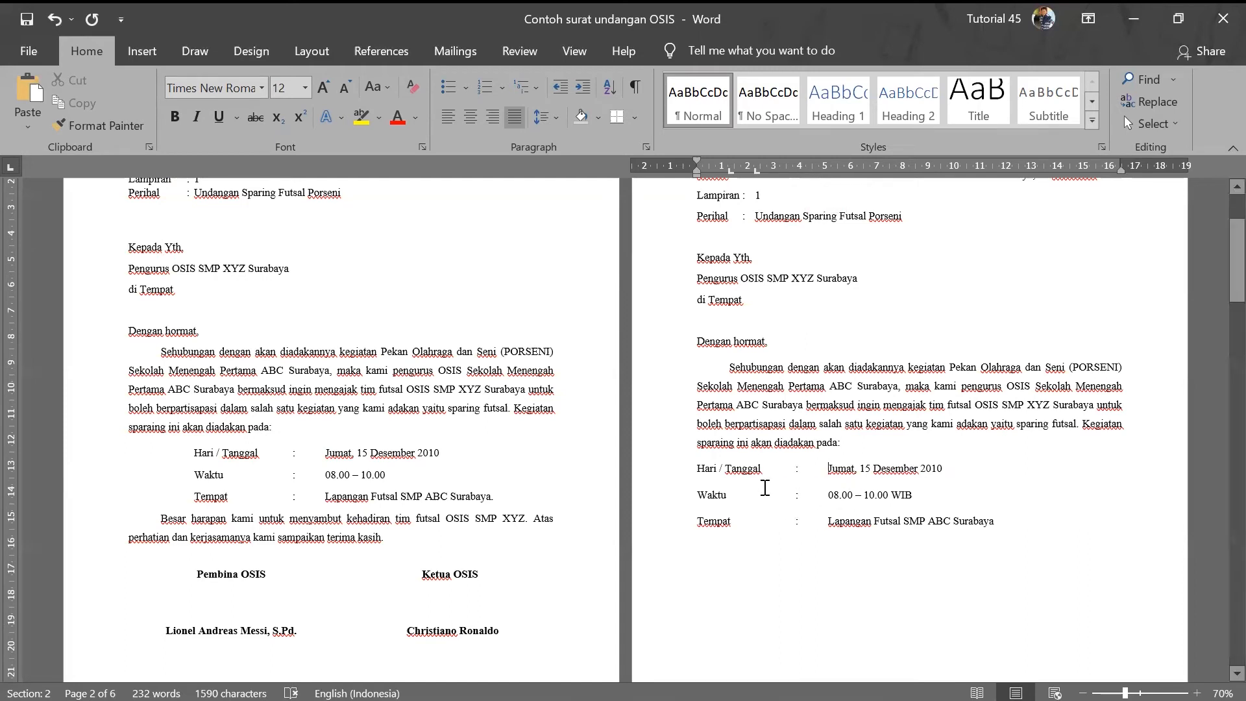
# - Indent the Hari / Tanggal, Waktu and Tempat lines and remove Waktu's extra tab
pyautogui.moveTo(699, 468); pyautogui.dragTo(1011, 519)
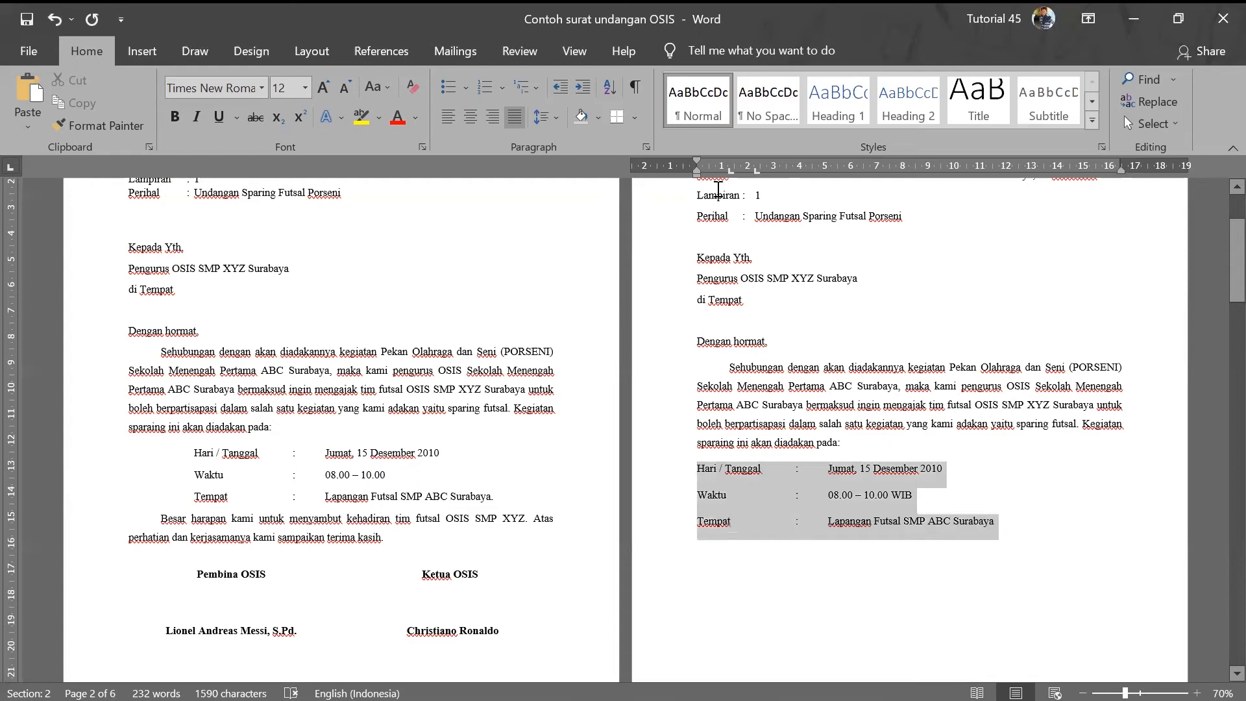
pyautogui.moveTo(695, 174); pyautogui.dragTo(739, 176)
pyautogui.click(881, 496)
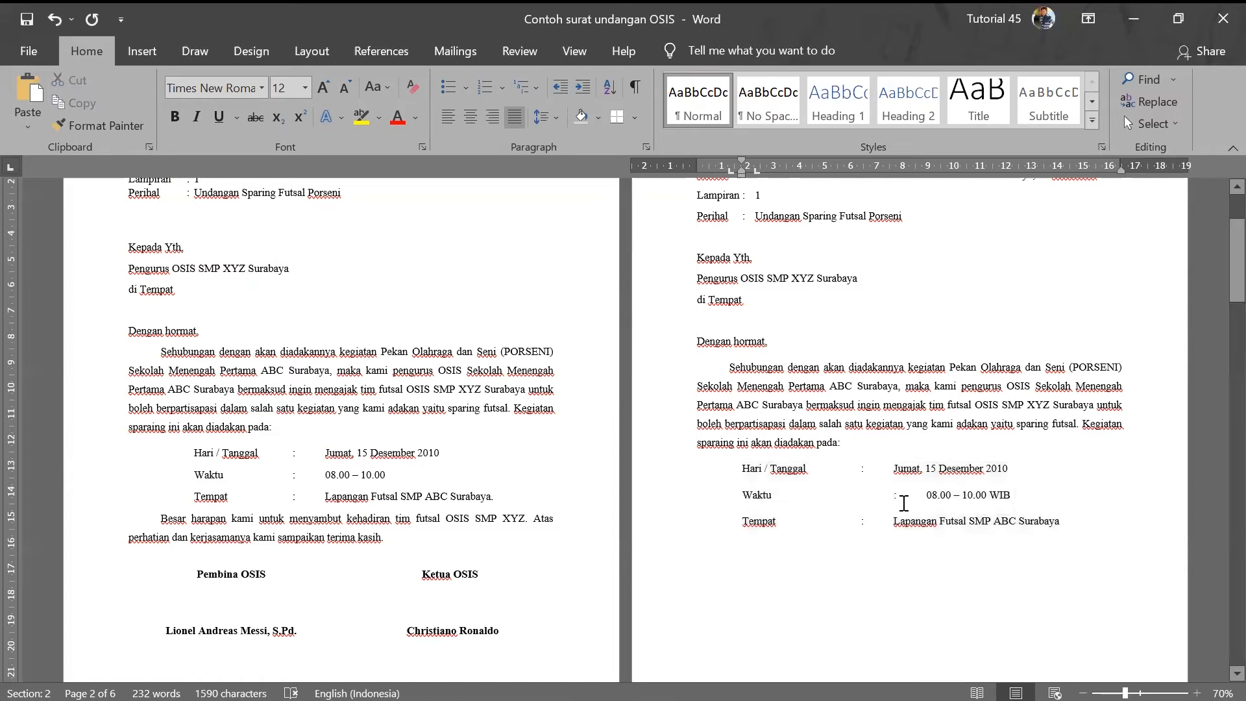
pyautogui.press('BackSpace')
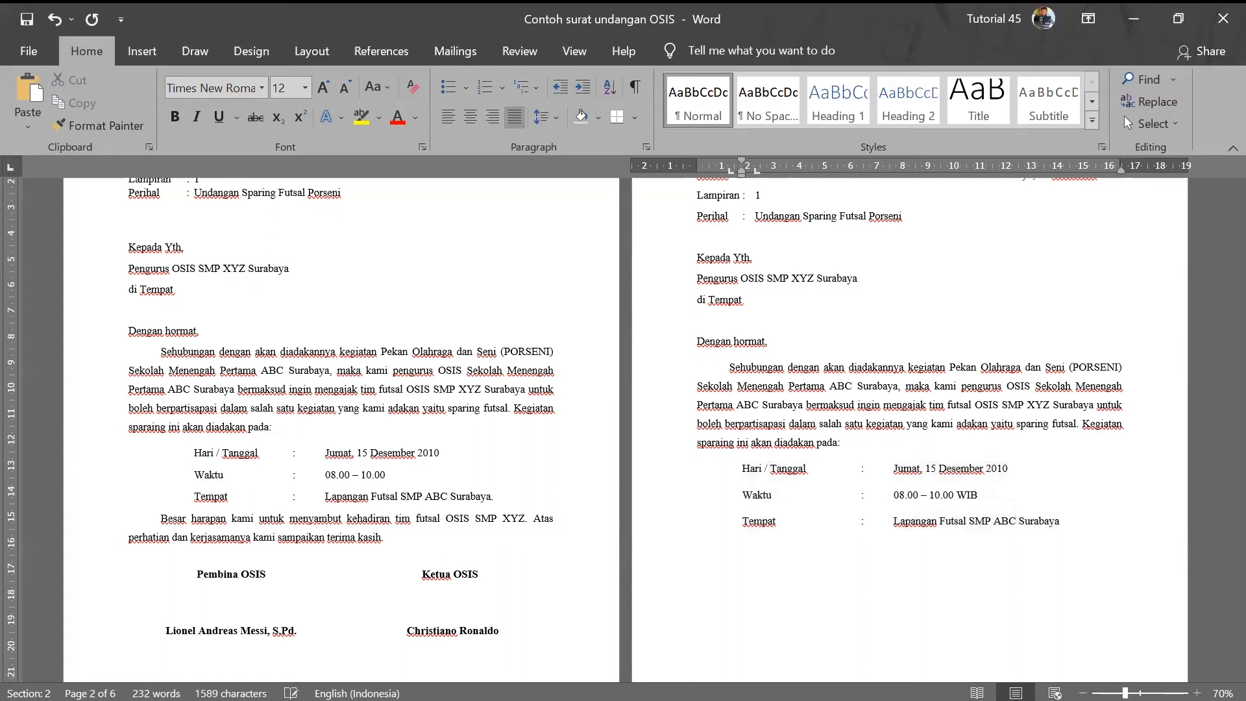
pyautogui.scroll(-2, 889, 519)
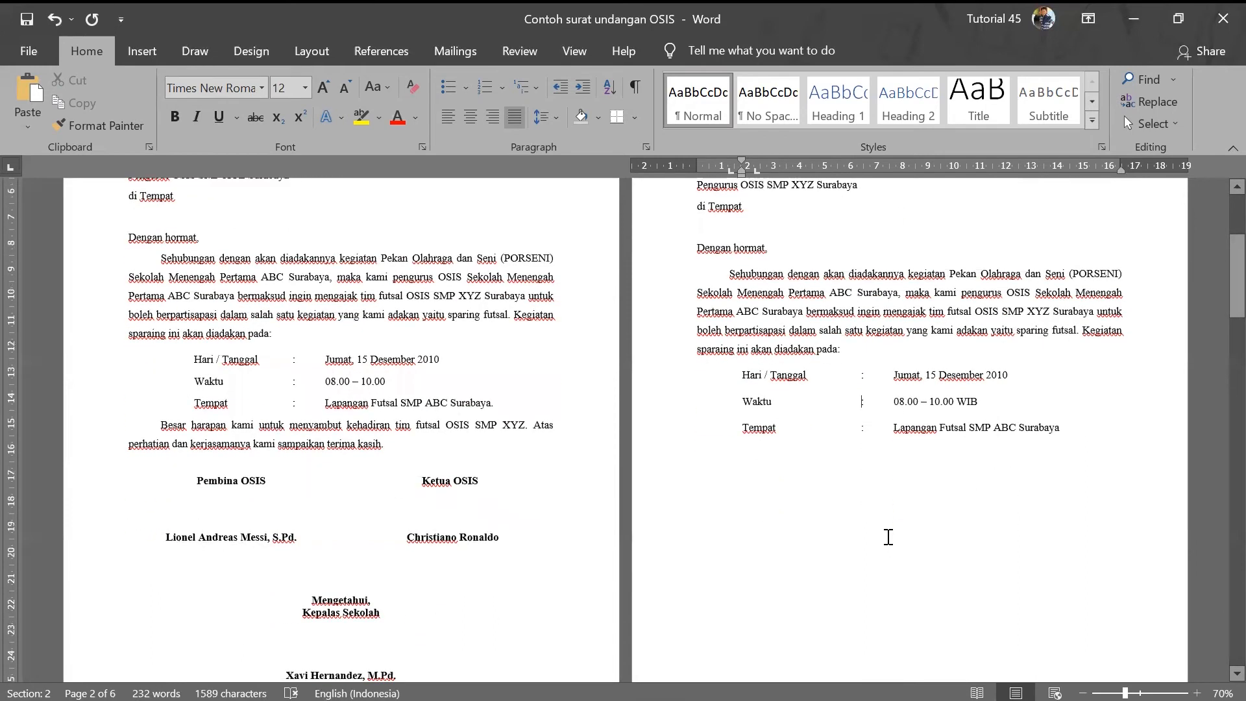
pyautogui.scroll(2, 888, 537)
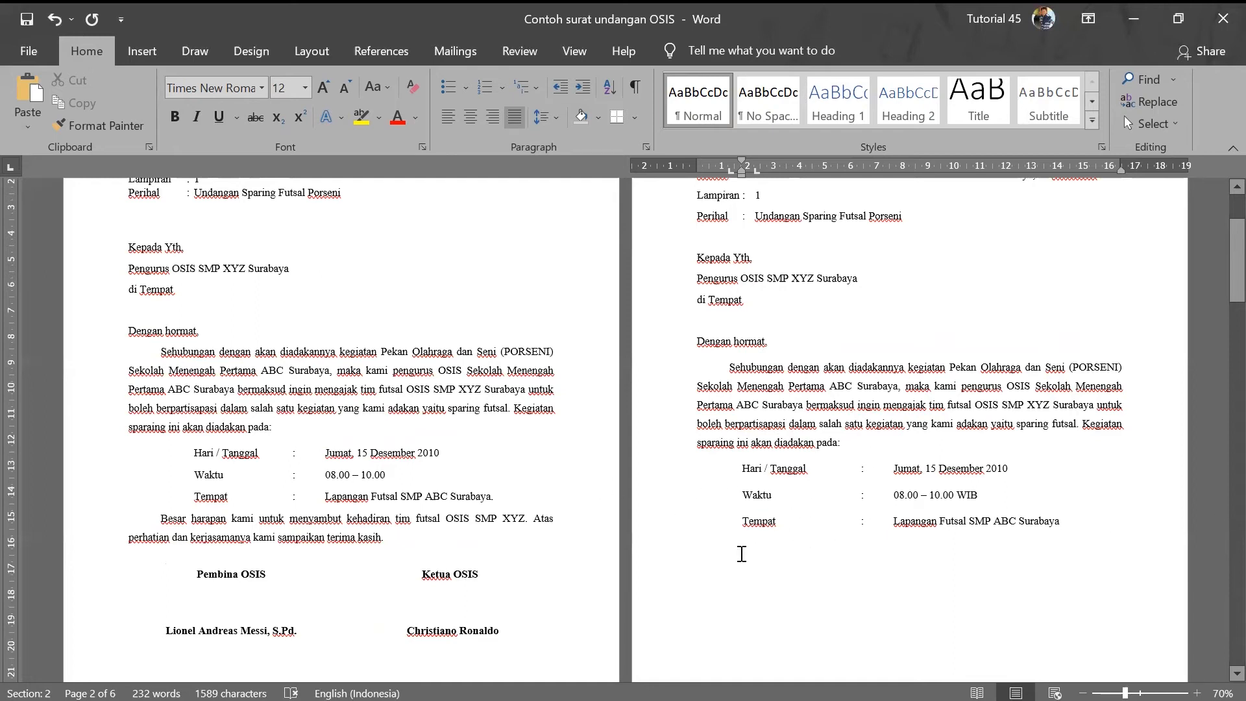
# - Paste page 1's 'Besar harapan kami… terima kasih.' paragraph below Tempat and justify it
pyautogui.click(717, 556)
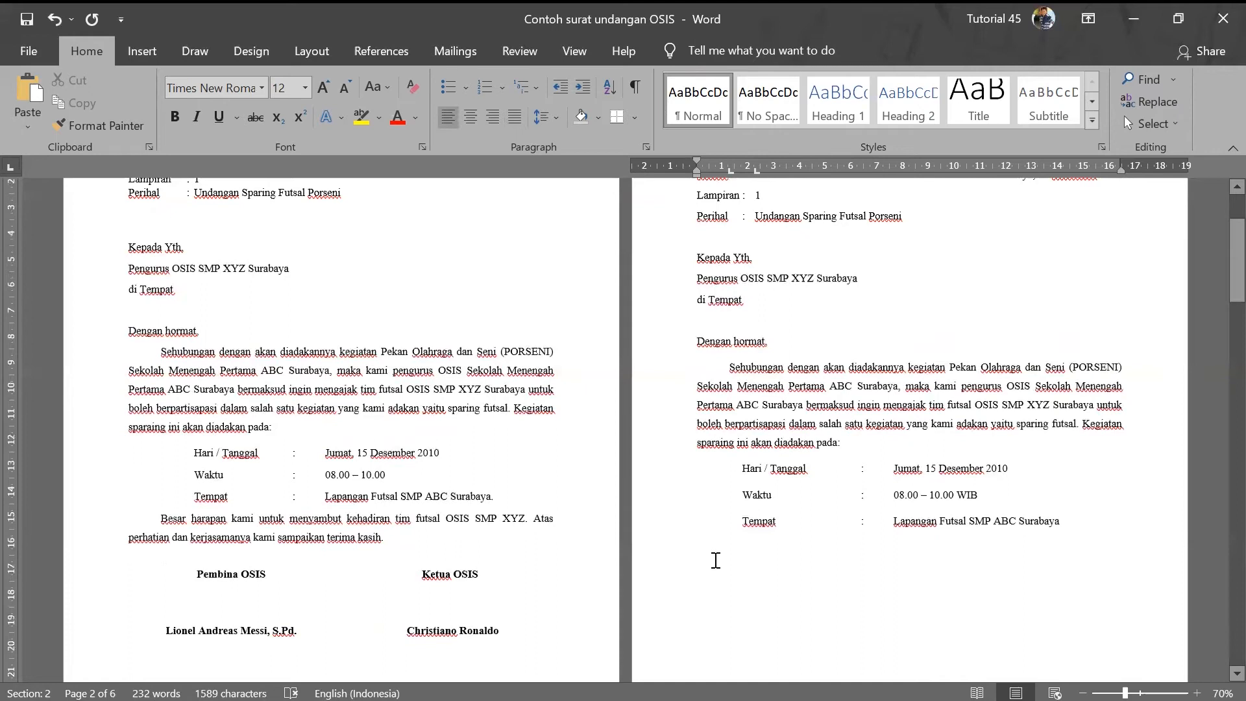
pyautogui.press('Tab')
pyautogui.moveTo(162, 521); pyautogui.dragTo(387, 540)
pyautogui.hotkey('ctrl', 'c')
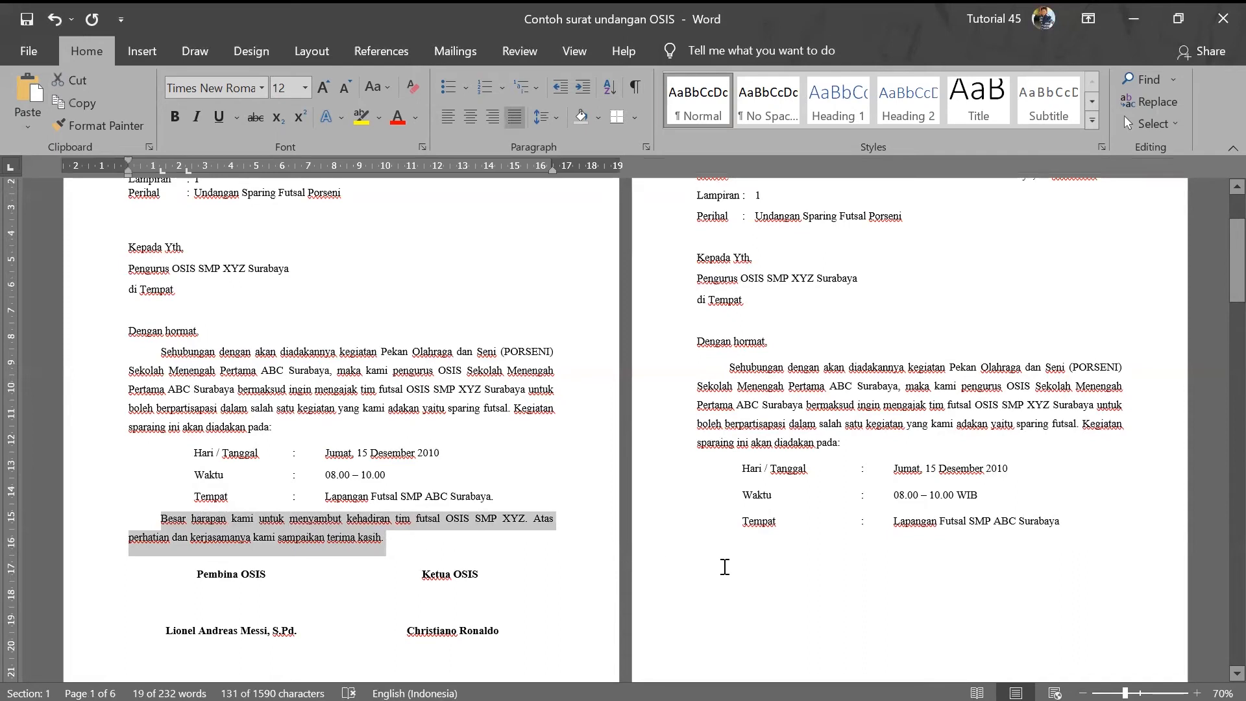
pyautogui.click(725, 567)
pyautogui.hotkey('ctrl', 'v')
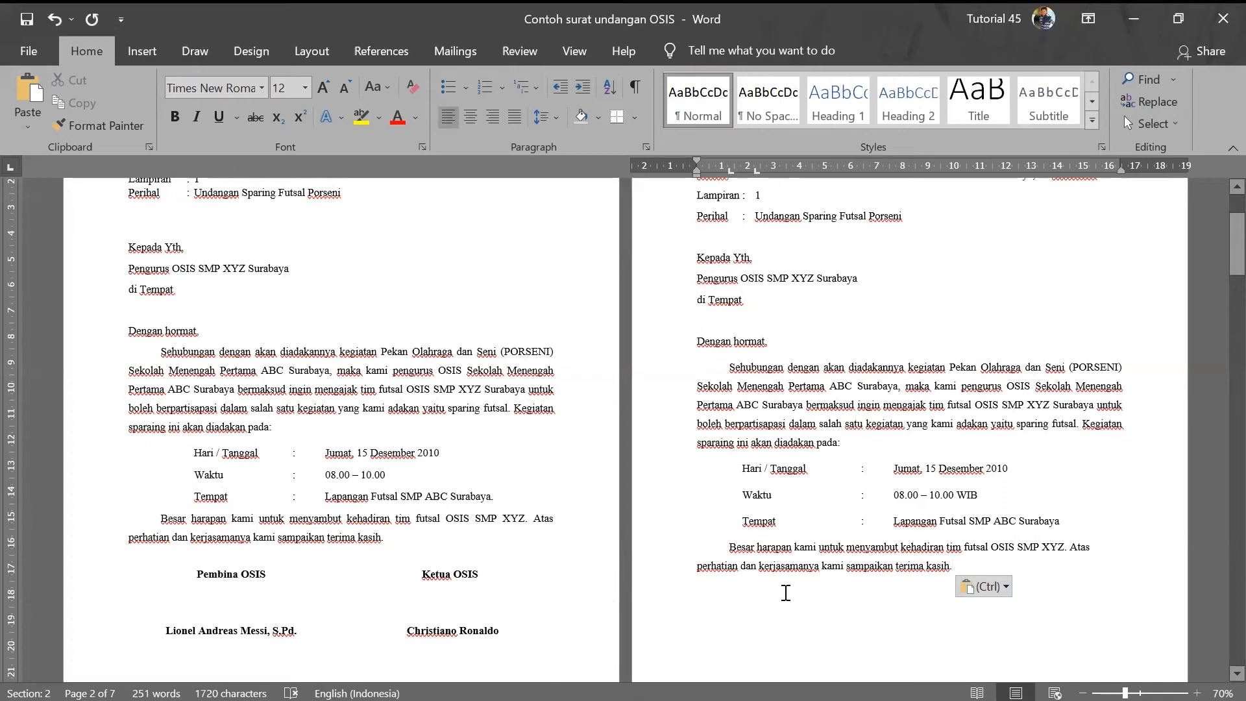
pyautogui.moveTo(729, 549); pyautogui.dragTo(955, 562)
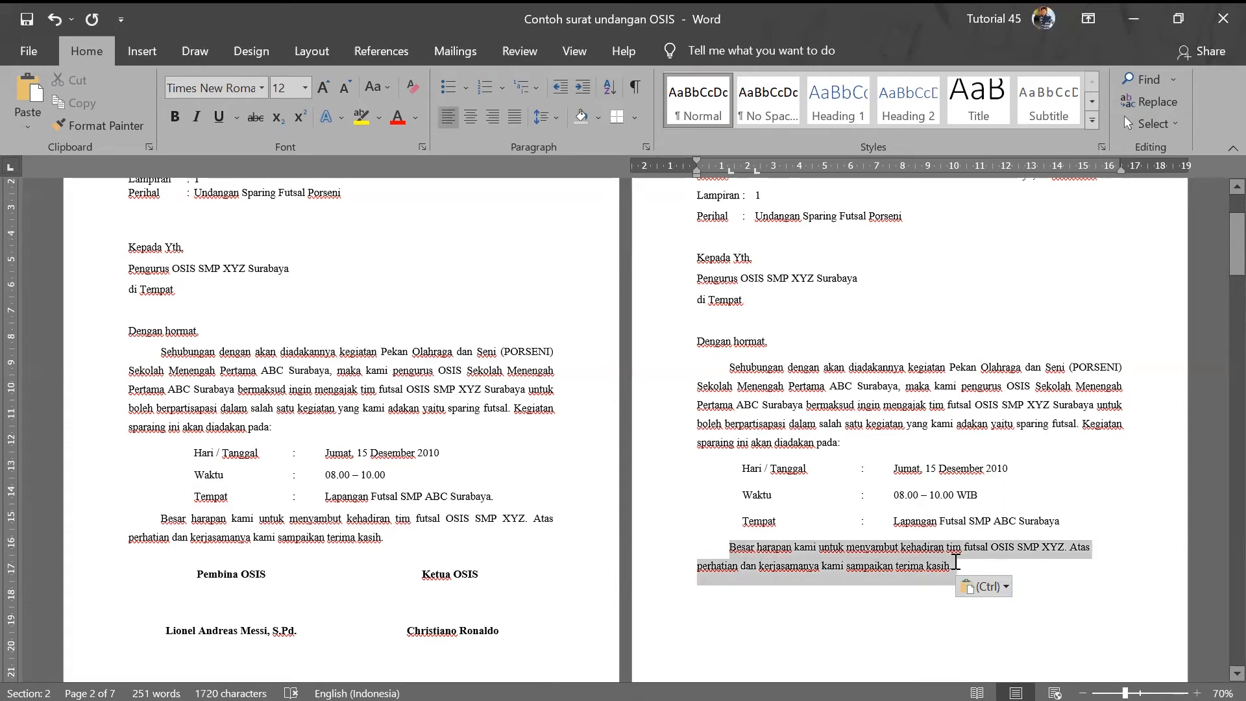
pyautogui.click(514, 117)
pyautogui.click(822, 499)
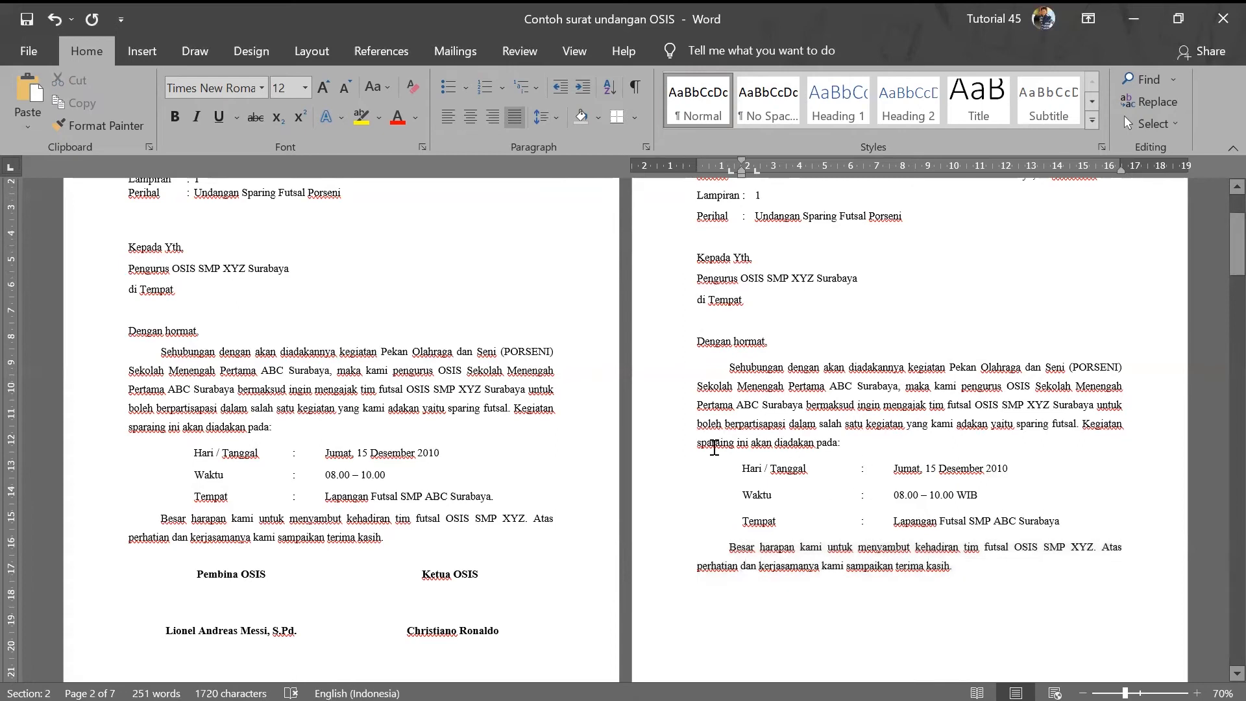
pyautogui.scroll(2, 714, 448)
pyautogui.scroll(1, 713, 447)
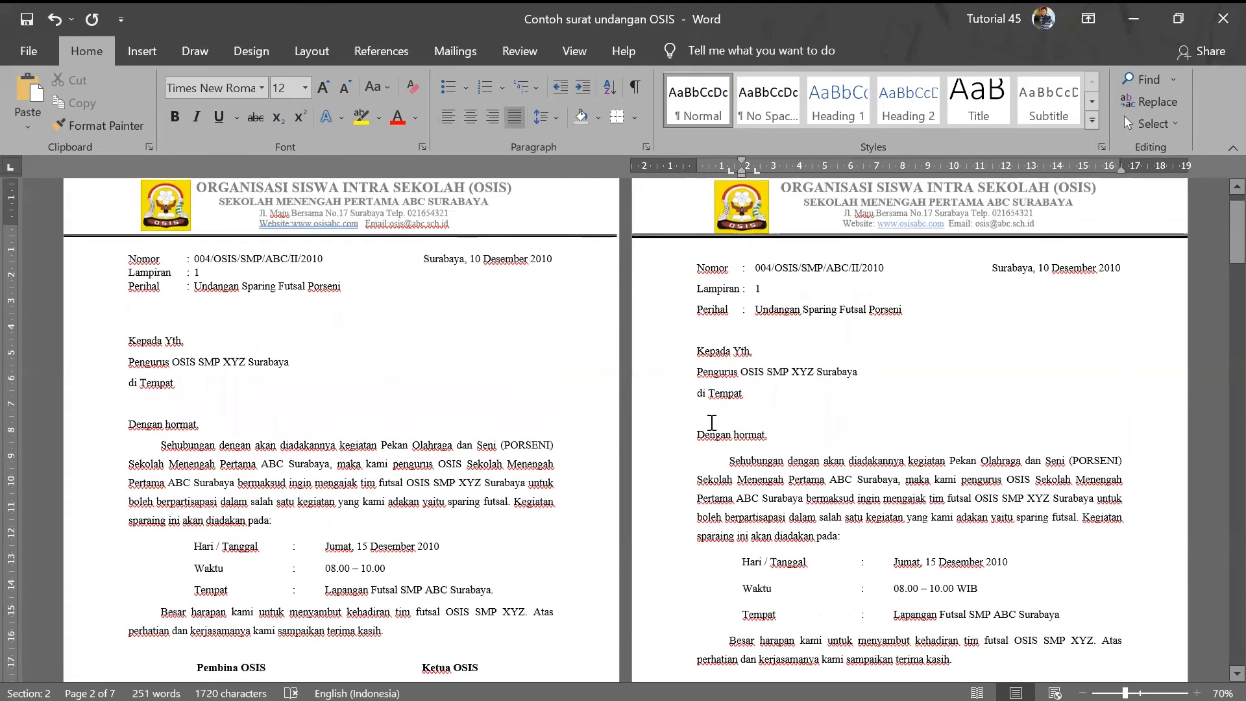
pyautogui.scroll(1, 711, 422)
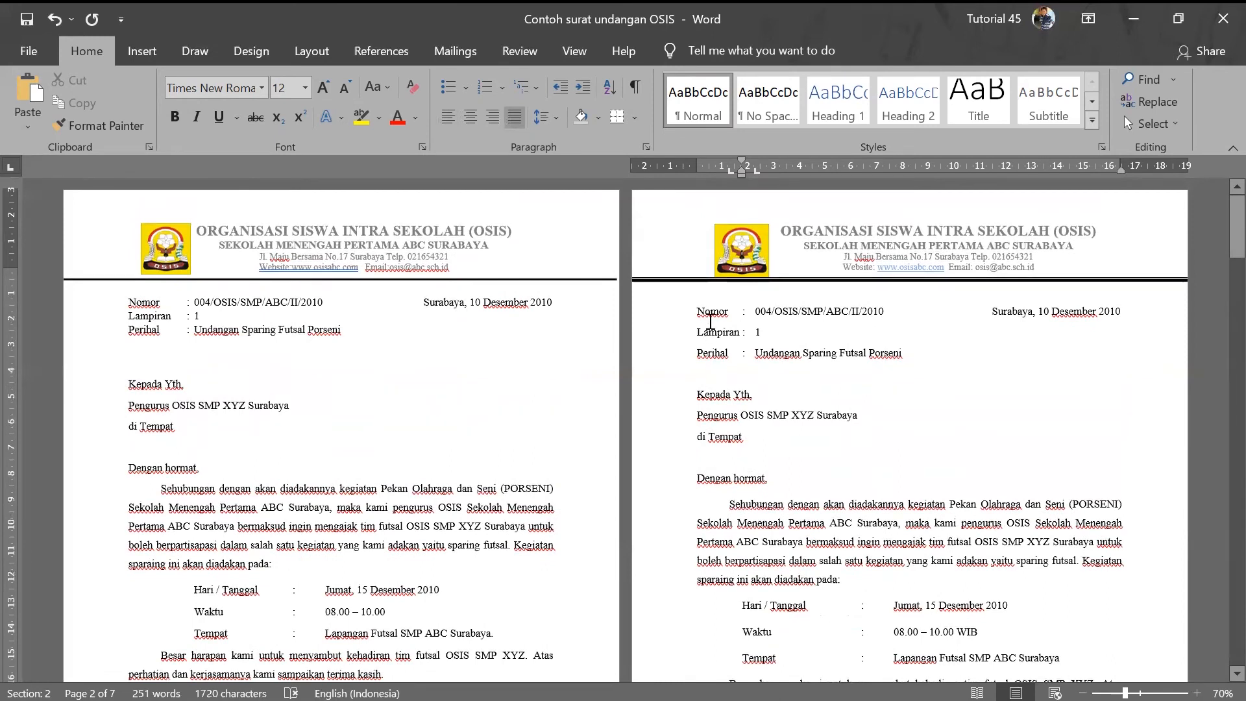
pyautogui.scroll(-5, 713, 332)
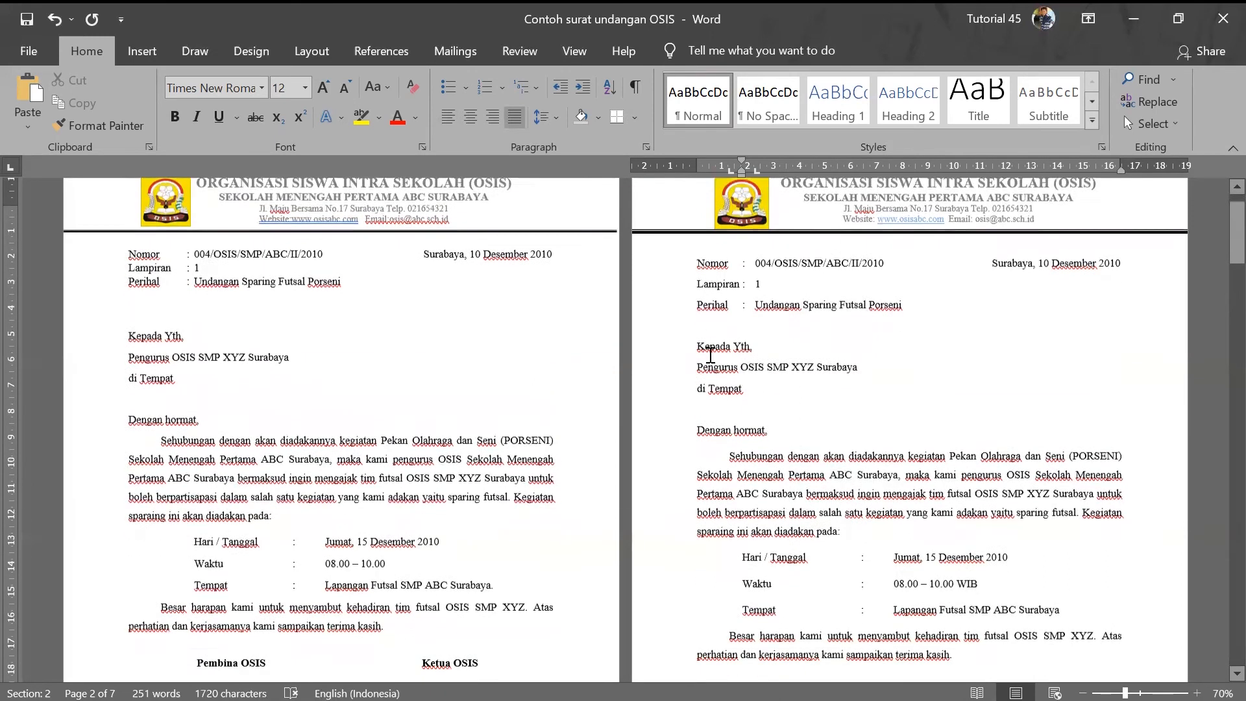
pyautogui.scroll(-4, 710, 355)
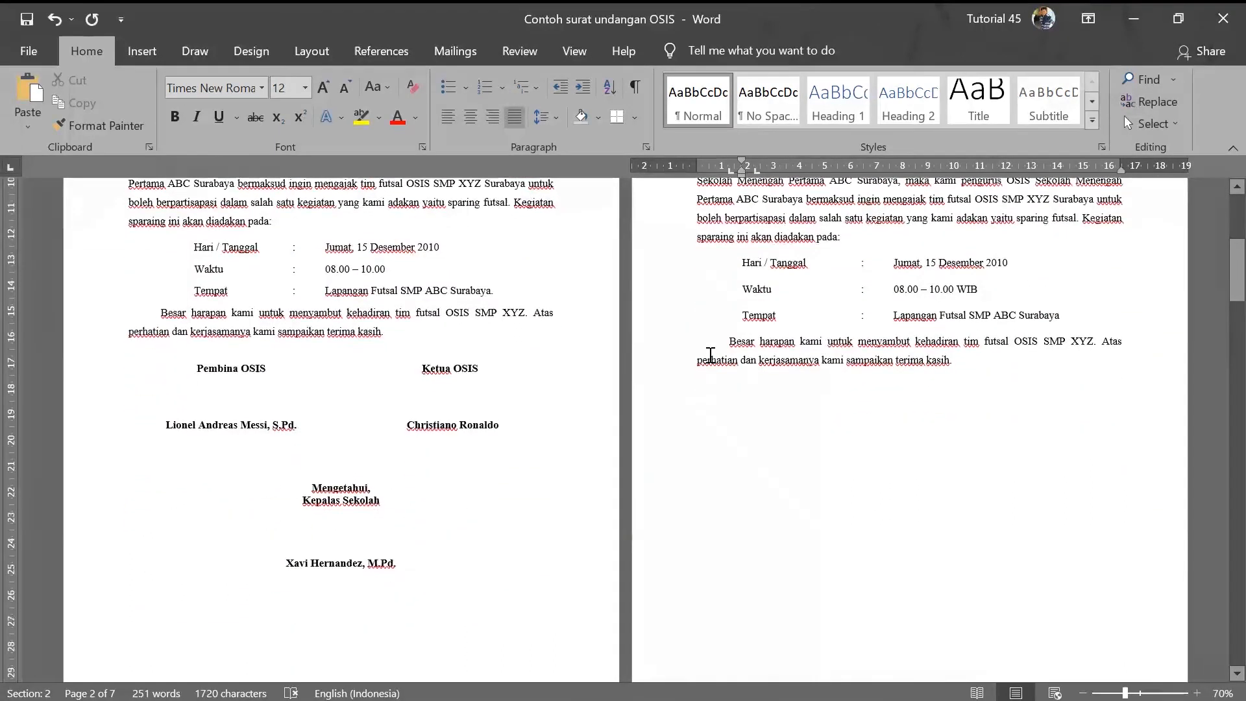
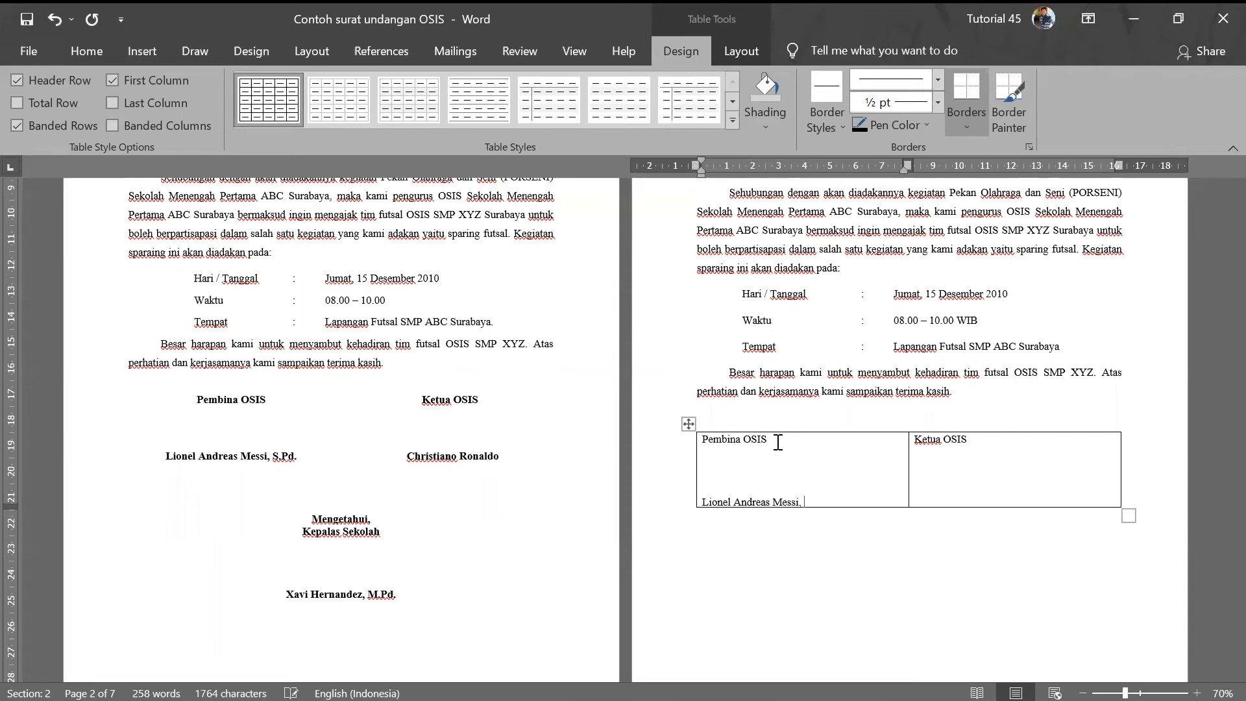
# - Finish the advisor's S.Pd. degree and type the chairman's full name under Ketua OSIS
pyautogui.press('capslock')
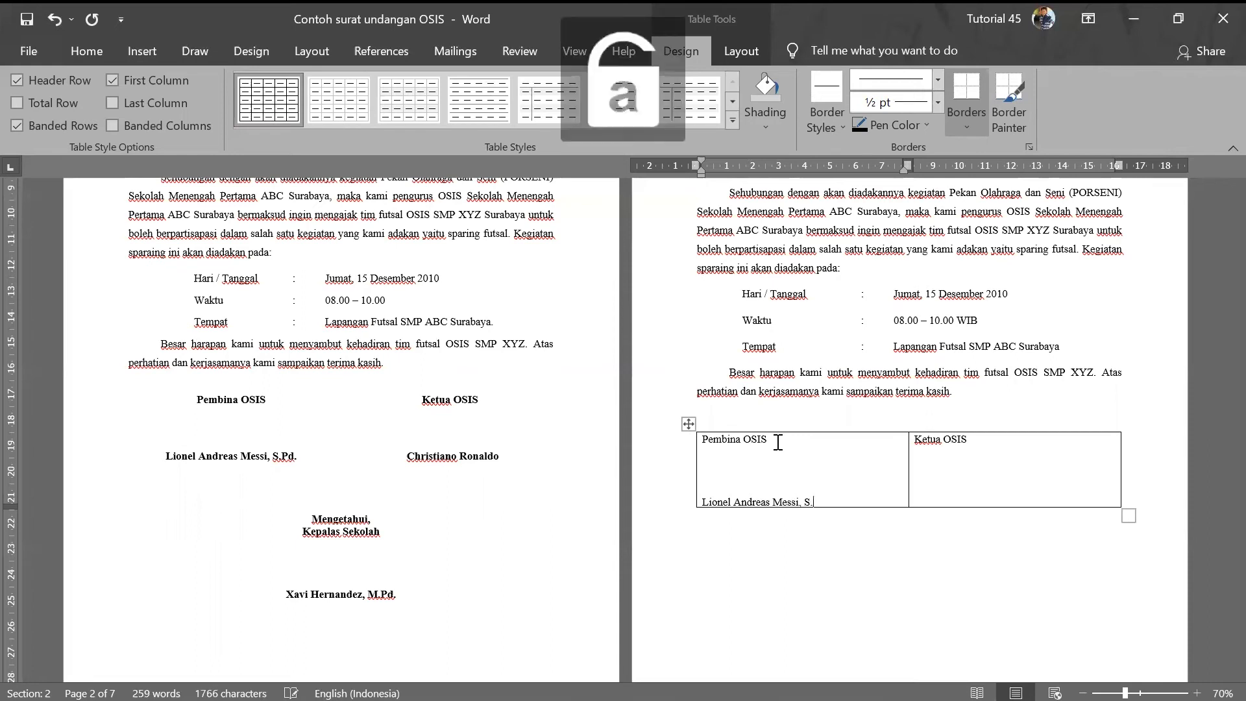
pyautogui.write('.Pd.')
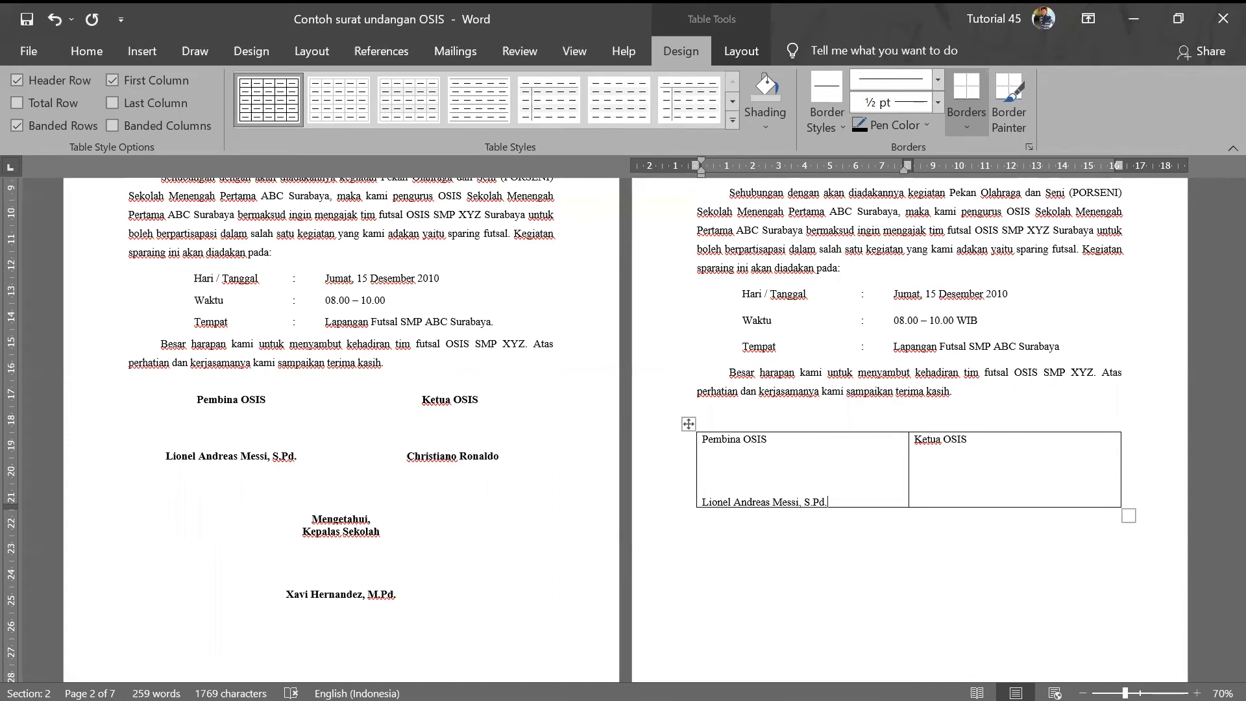
pyautogui.click(923, 496)
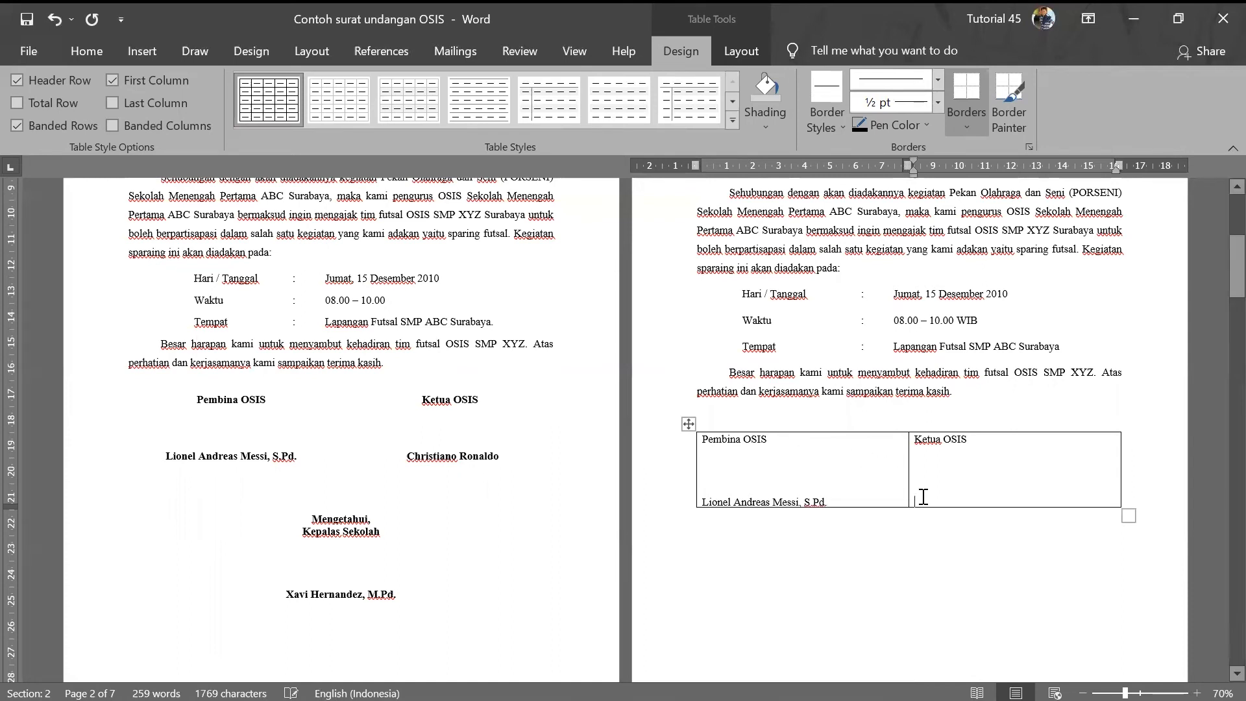
pyautogui.write('Christia')
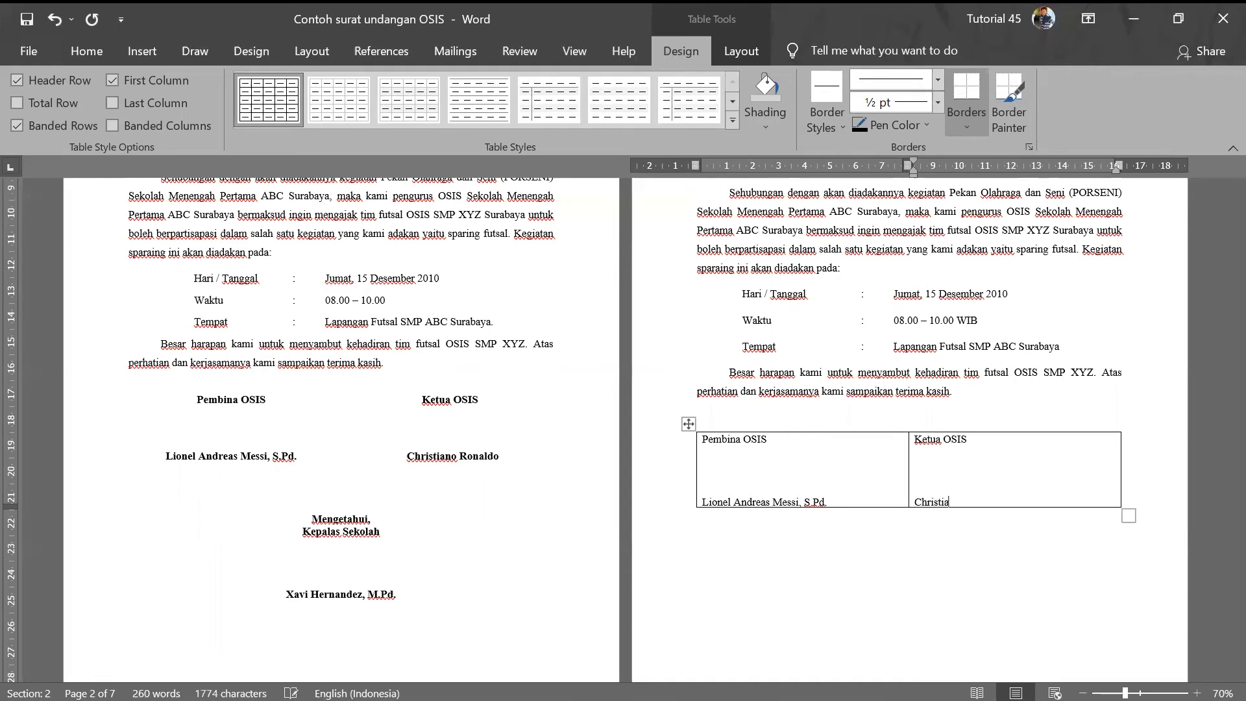
pyautogui.write('no Ronaldo')
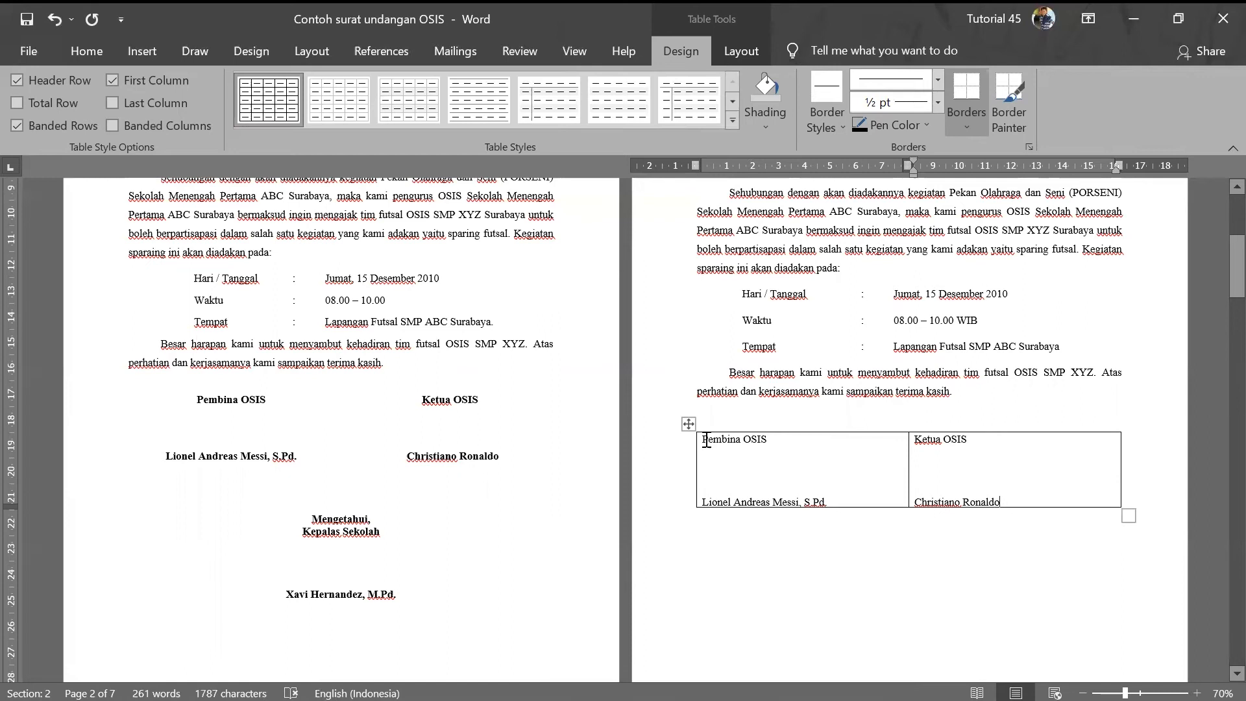
pyautogui.moveTo(706, 441); pyautogui.dragTo(994, 493)
# - Center and bold the Pembina OSIS and Ketua OSIS cell text, then move below the table
pyautogui.click(93, 51)
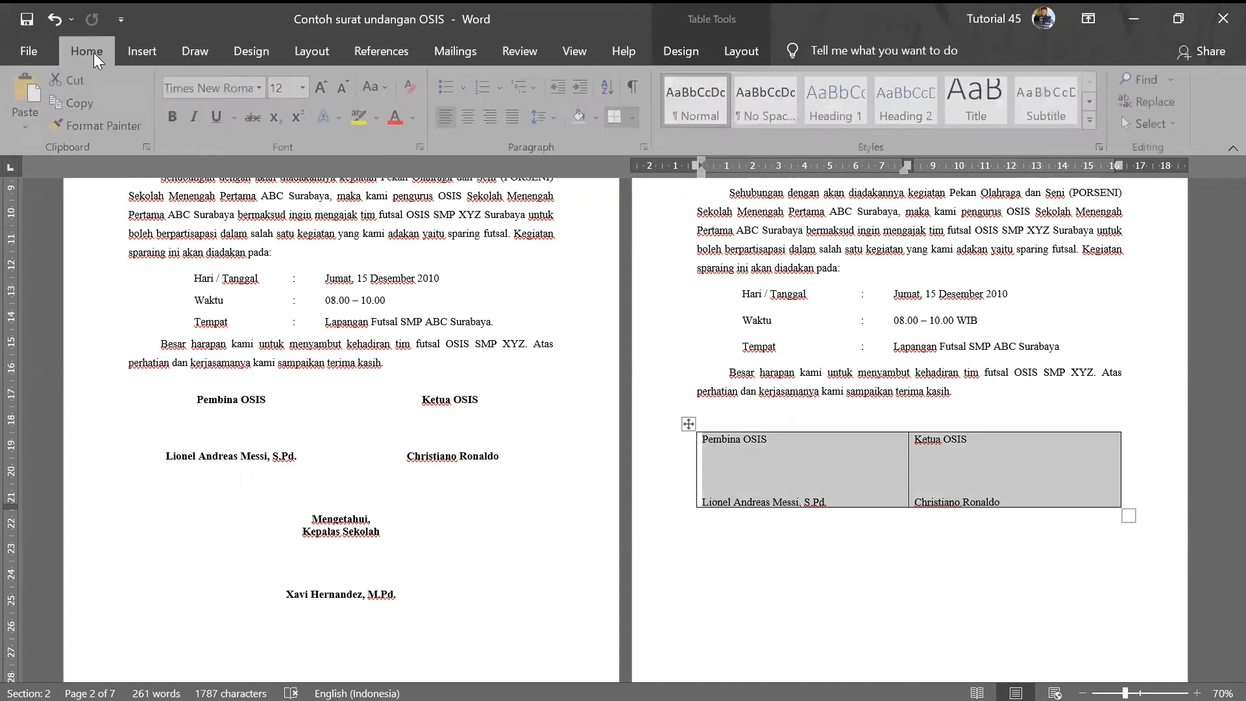
pyautogui.click(469, 118)
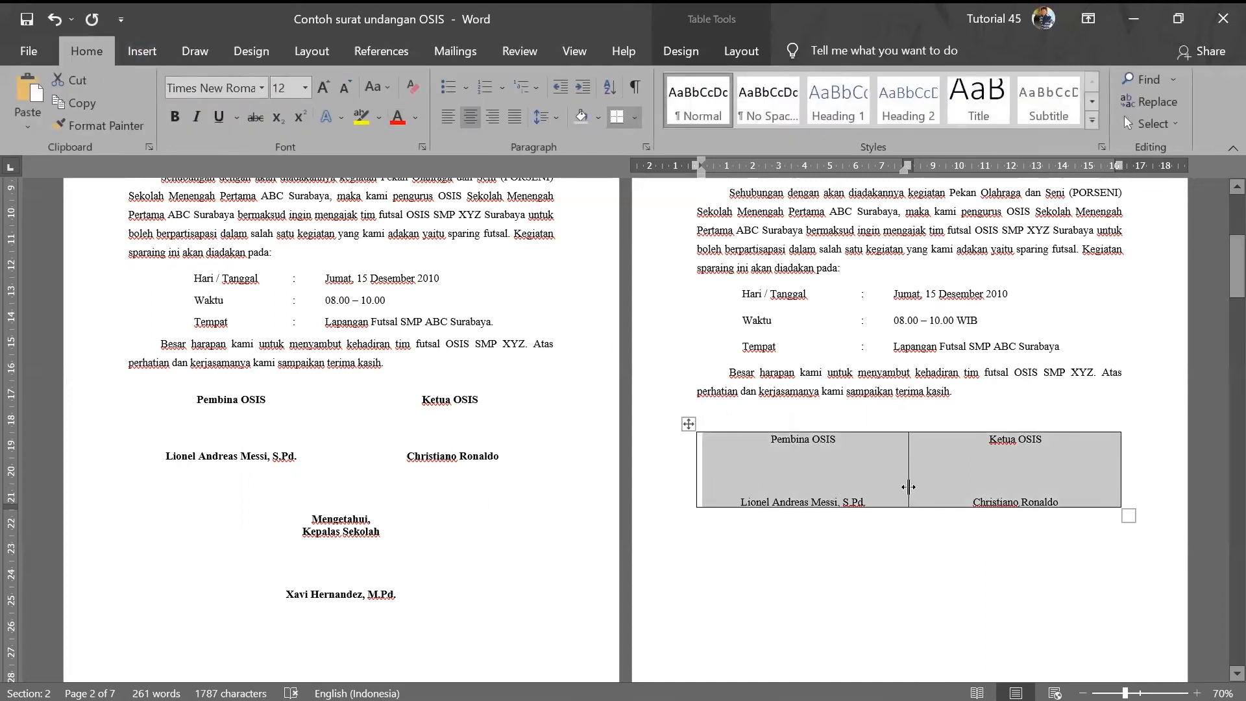
pyautogui.click(178, 117)
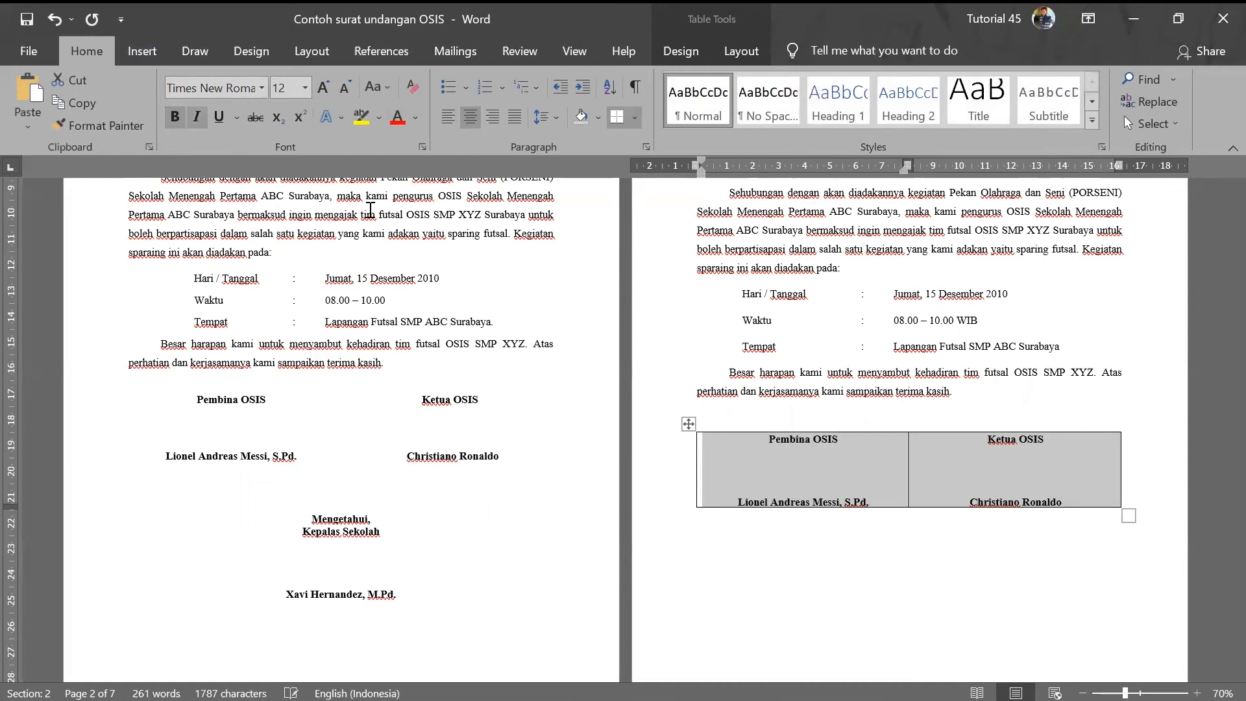
pyautogui.click(868, 497)
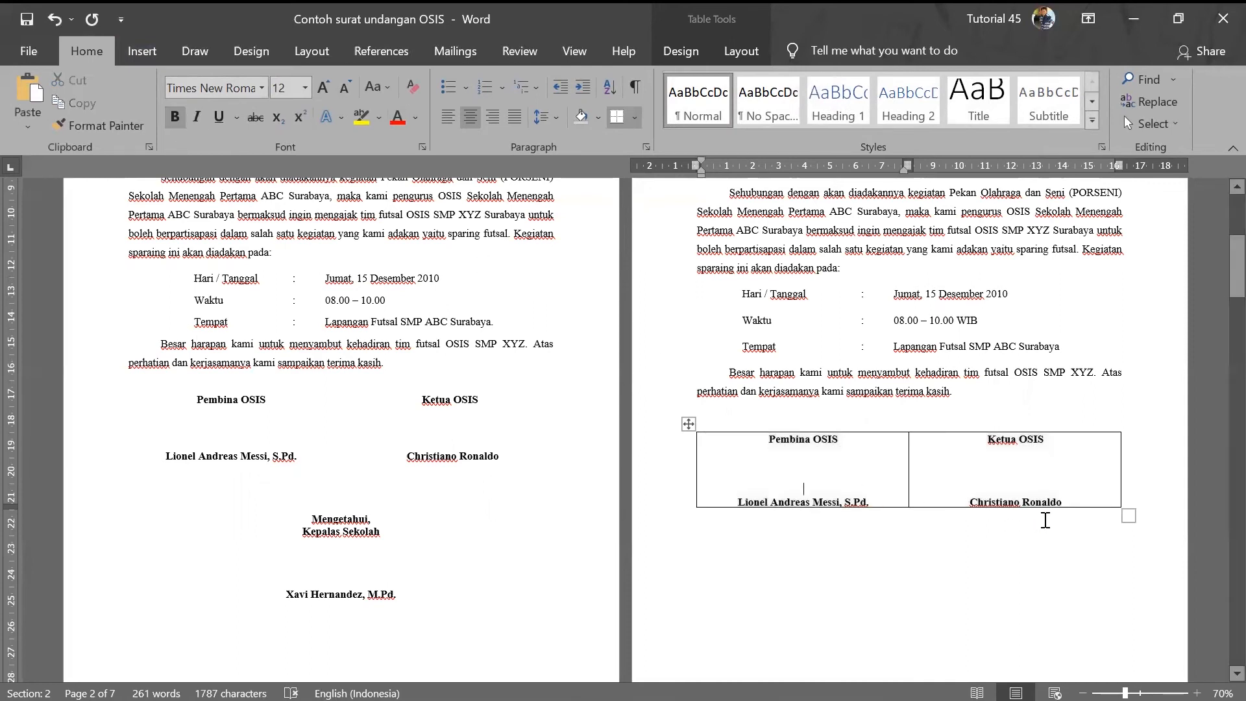
pyautogui.click(989, 441)
pyautogui.moveTo(988, 439); pyautogui.dragTo(1059, 498)
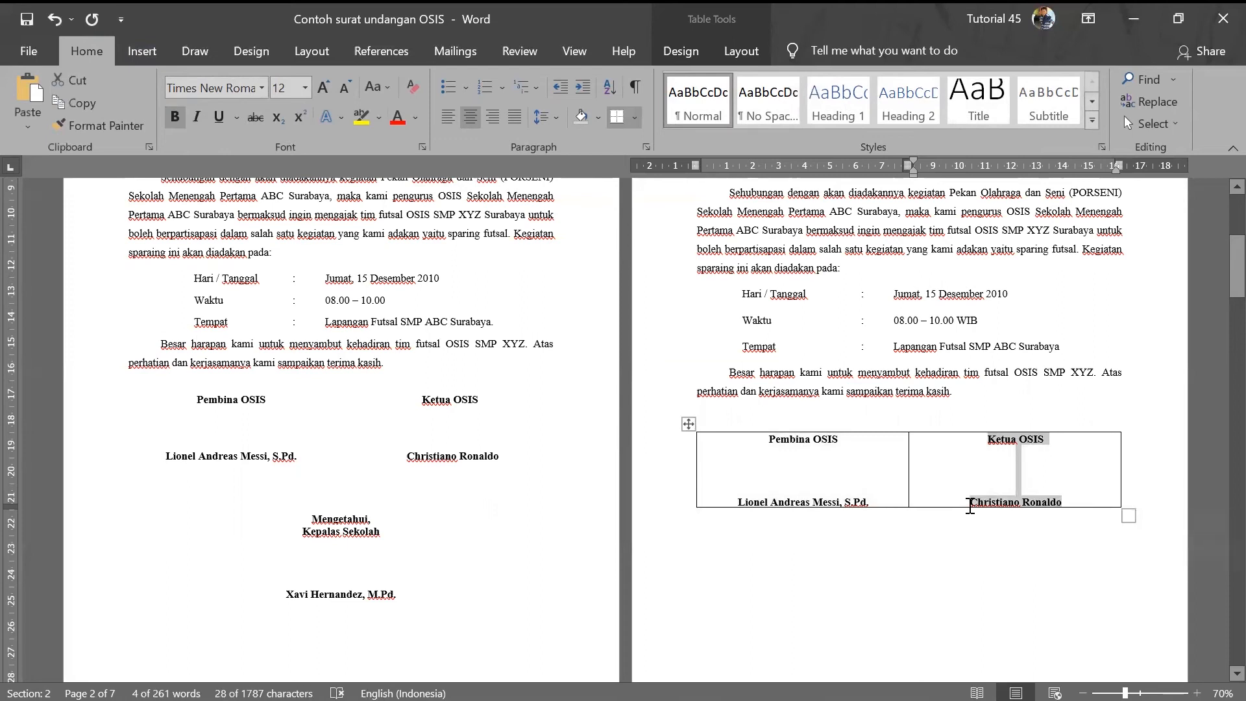
pyautogui.moveTo(769, 439); pyautogui.dragTo(864, 508)
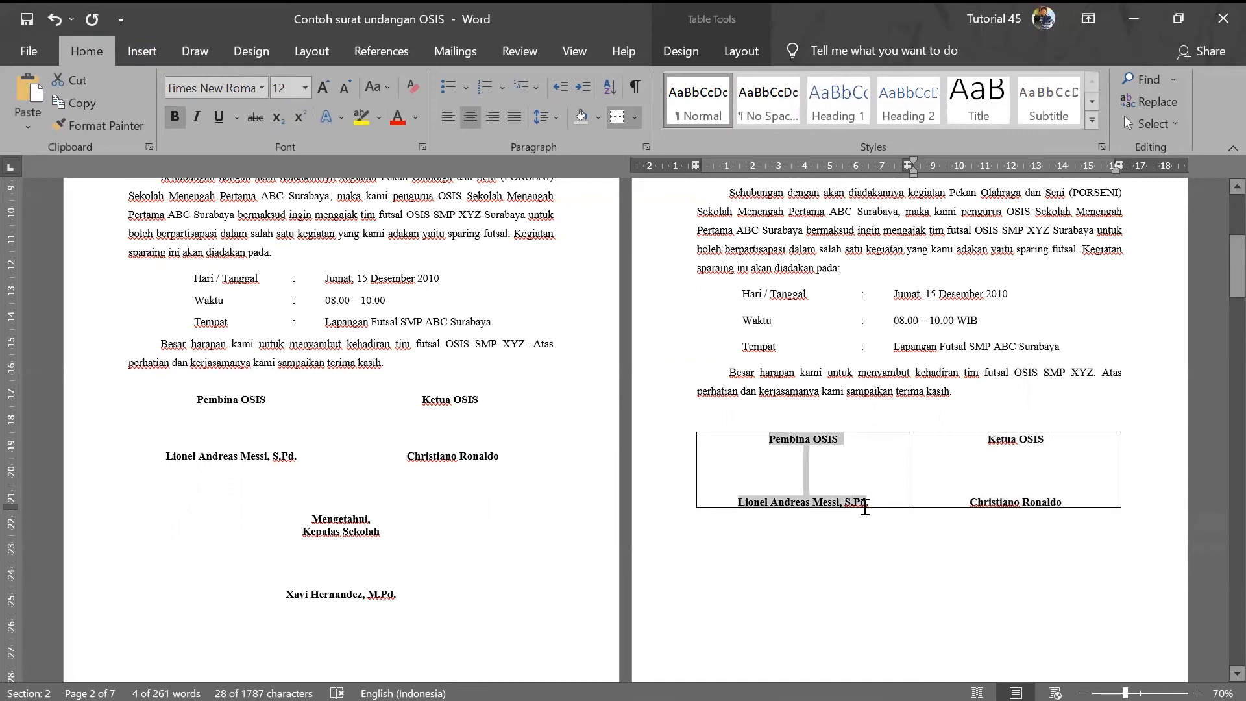
pyautogui.click(835, 467)
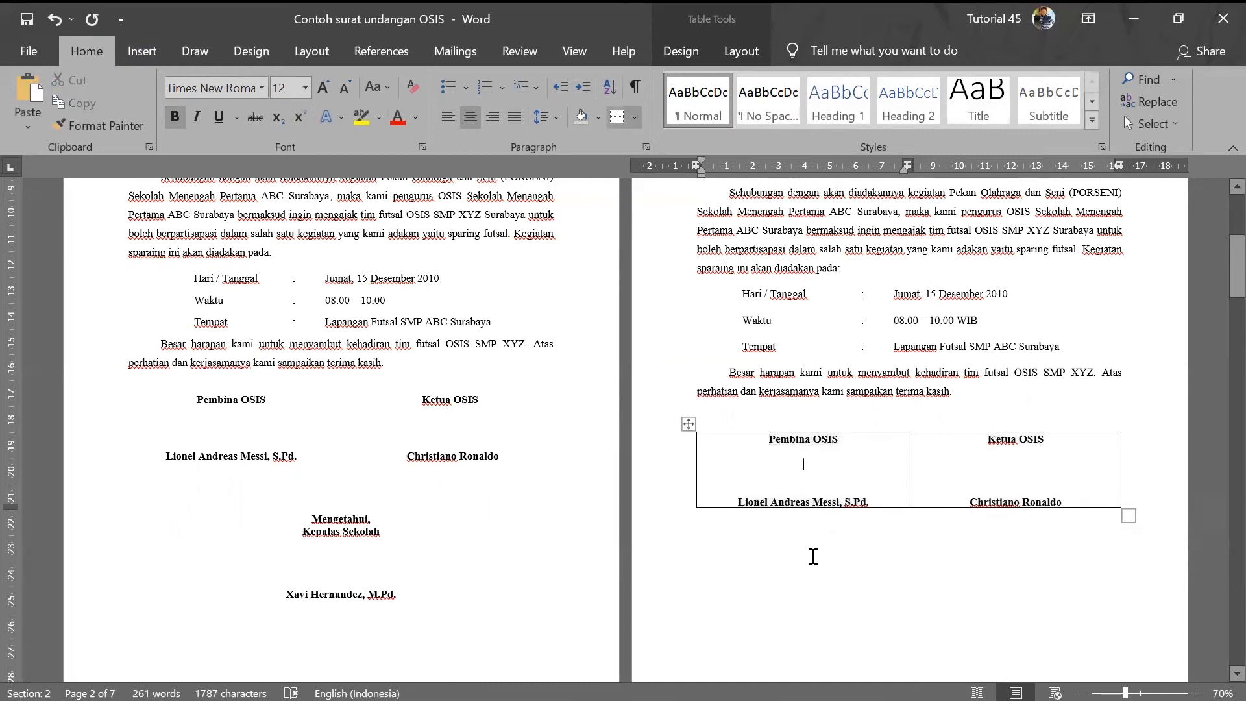
pyautogui.click(826, 581)
pyautogui.scroll(-2, 344, 541)
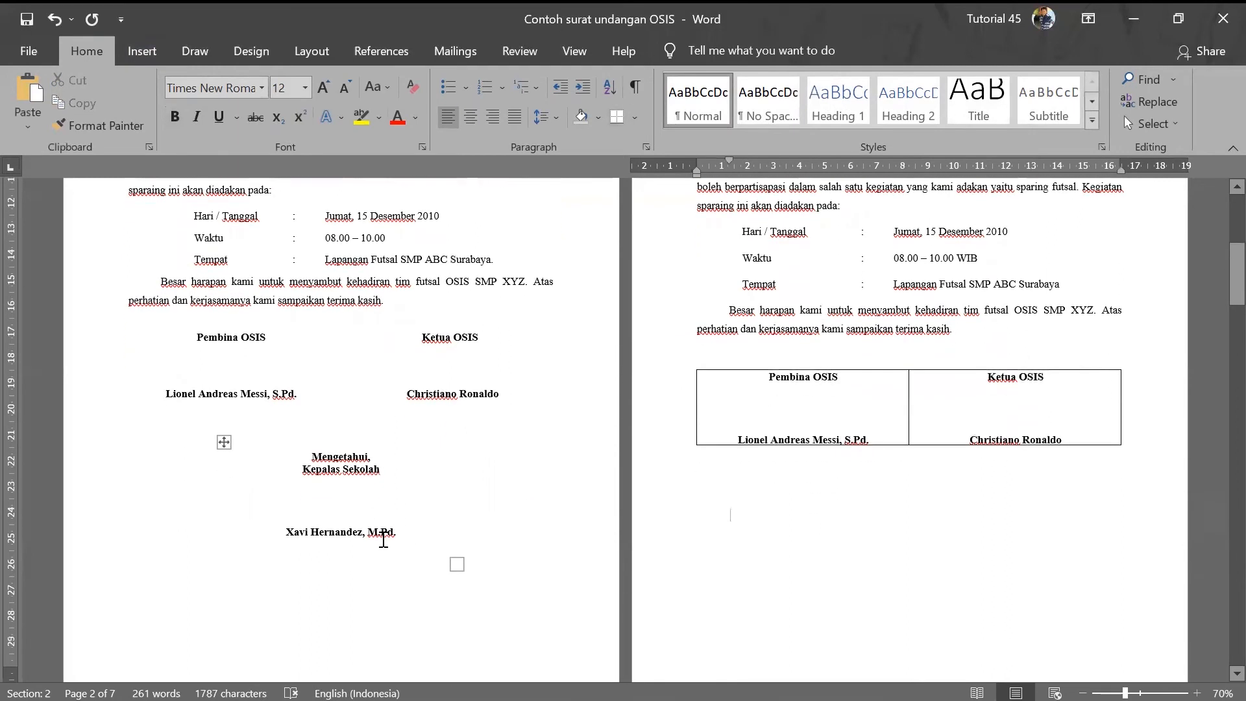
# - Insert a 1x1 table and type 'Mengetahui,' and 'Kepala Sekolah' on separate lines
pyautogui.click(130, 52)
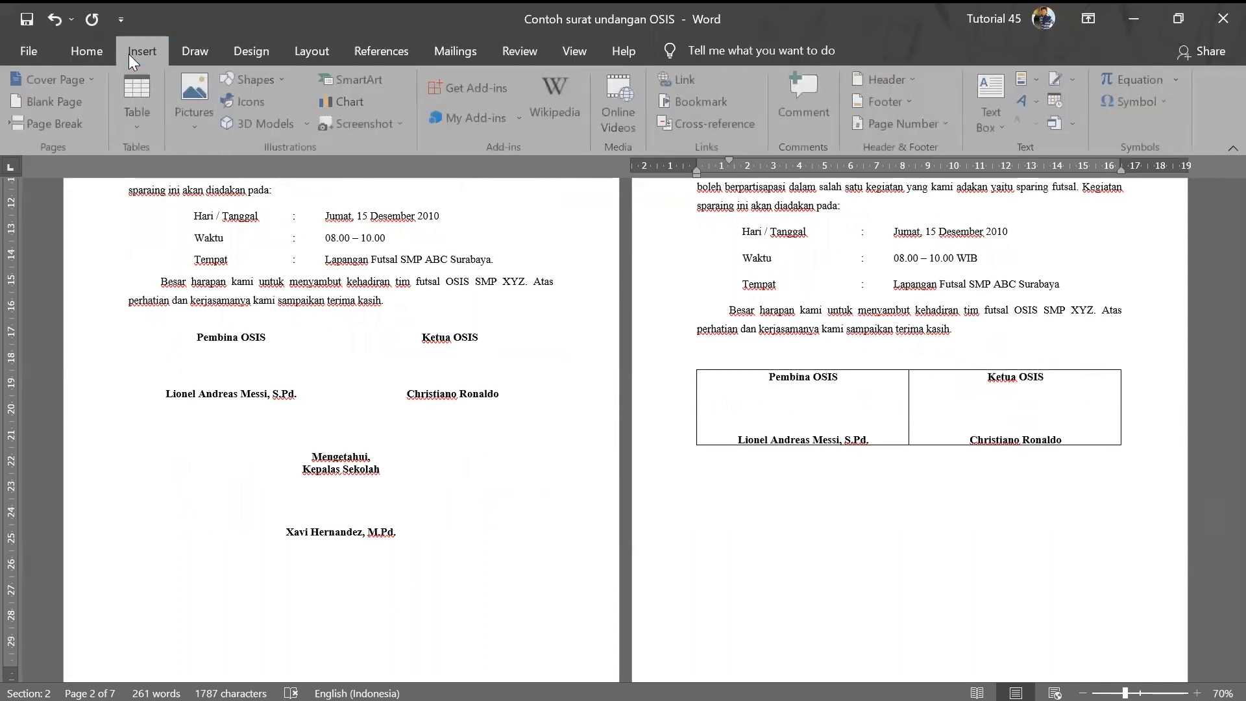
pyautogui.click(143, 133)
pyautogui.click(132, 170)
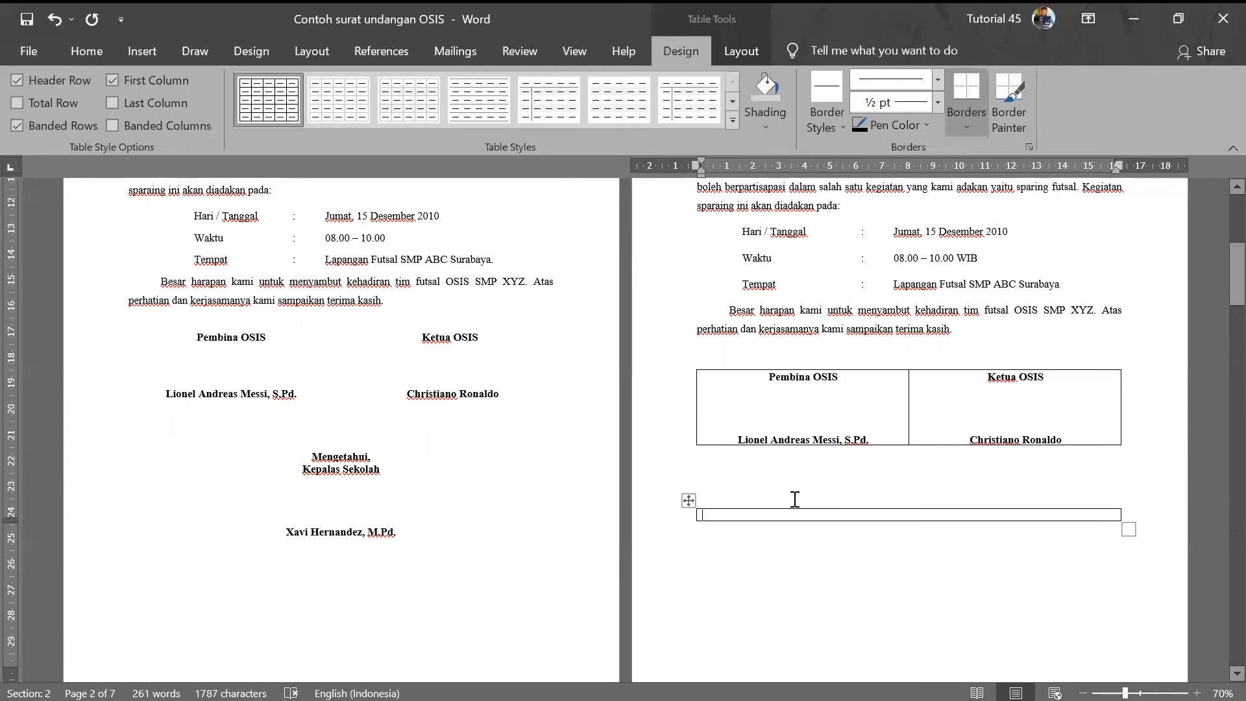
pyautogui.write('Mengetahu')
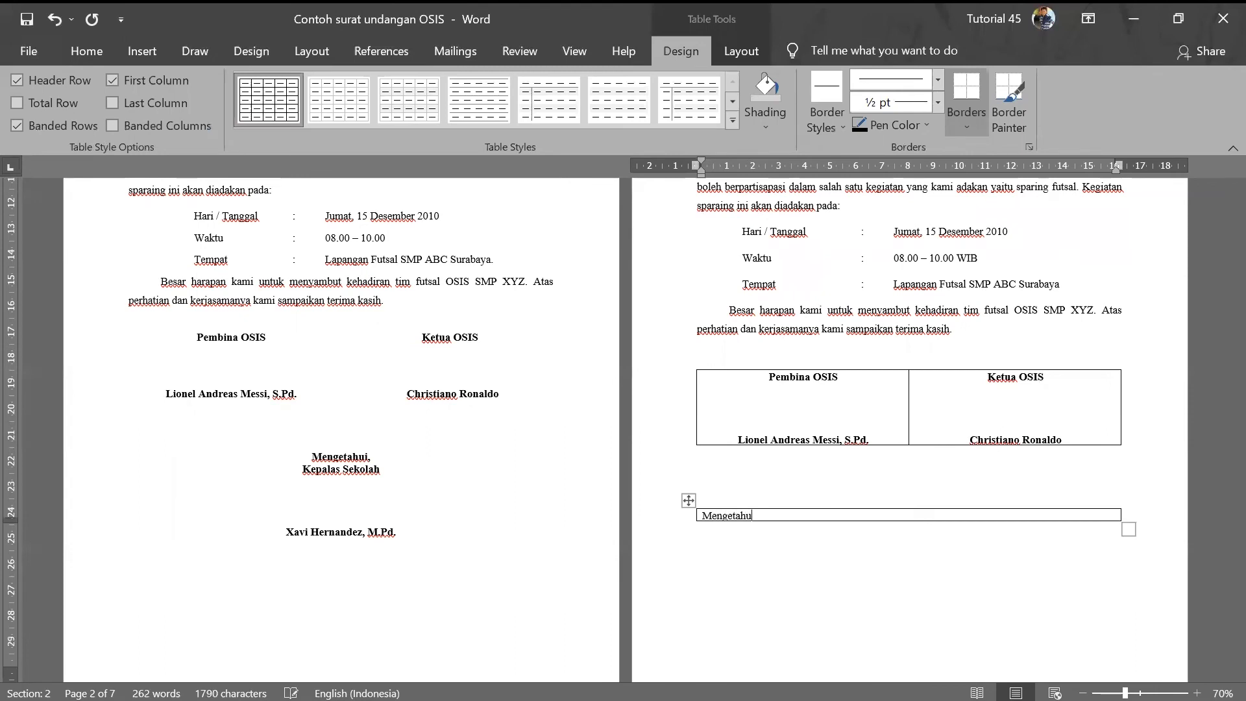
pyautogui.write('i,')
pyautogui.press('Return')
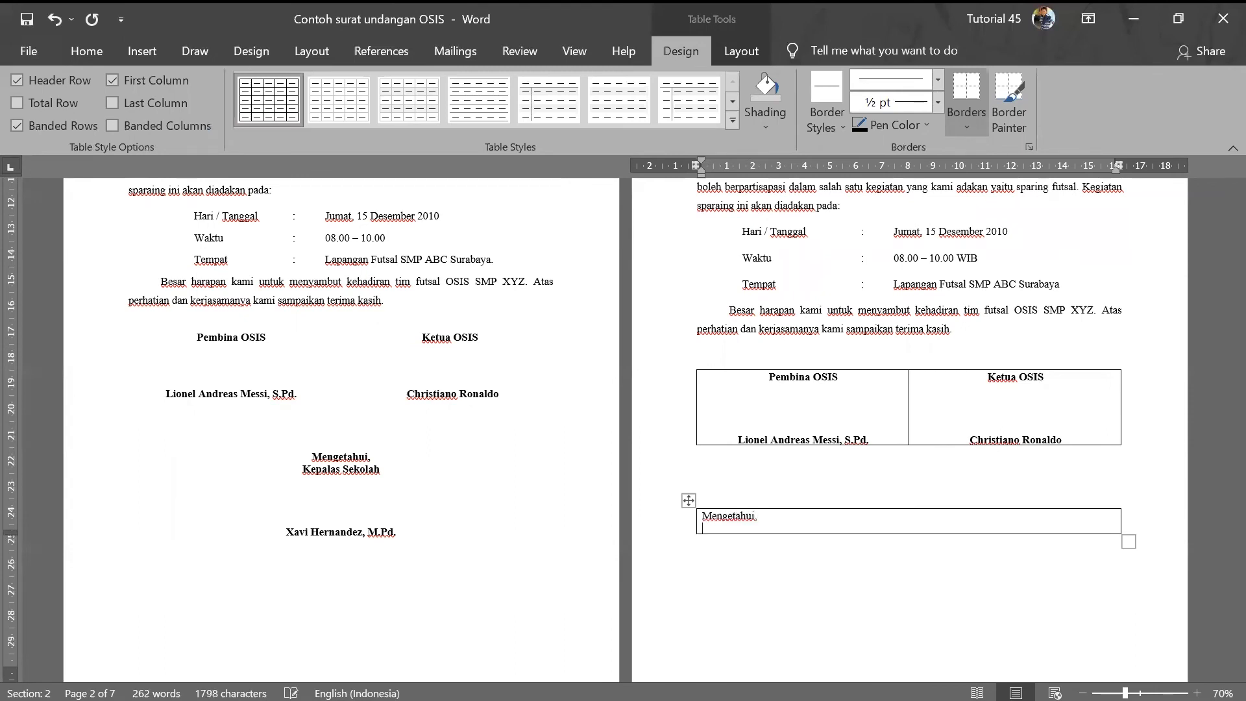
pyautogui.press('capslock')
pyautogui.write('Kepala')
pyautogui.press('capslock')
pyautogui.write('Sekolah')
pyautogui.press('Return')
pyautogui.press('Return')
pyautogui.press('Return')
pyautogui.press('Return')
# - After blank signing lines, type the headmaster's name with M.Pd and select the block
pyautogui.press('capslock')
pyautogui.write('Xav')
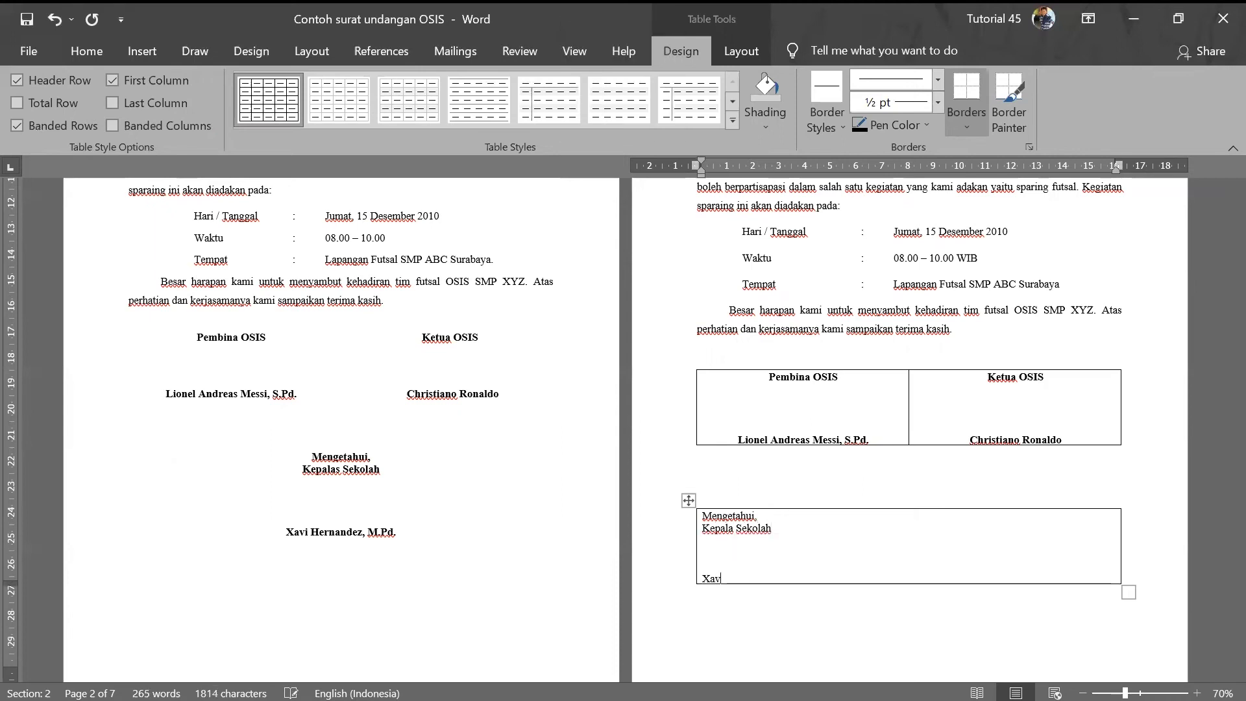
pyautogui.write('i')
pyautogui.press('capslock')
pyautogui.write('Hernande')
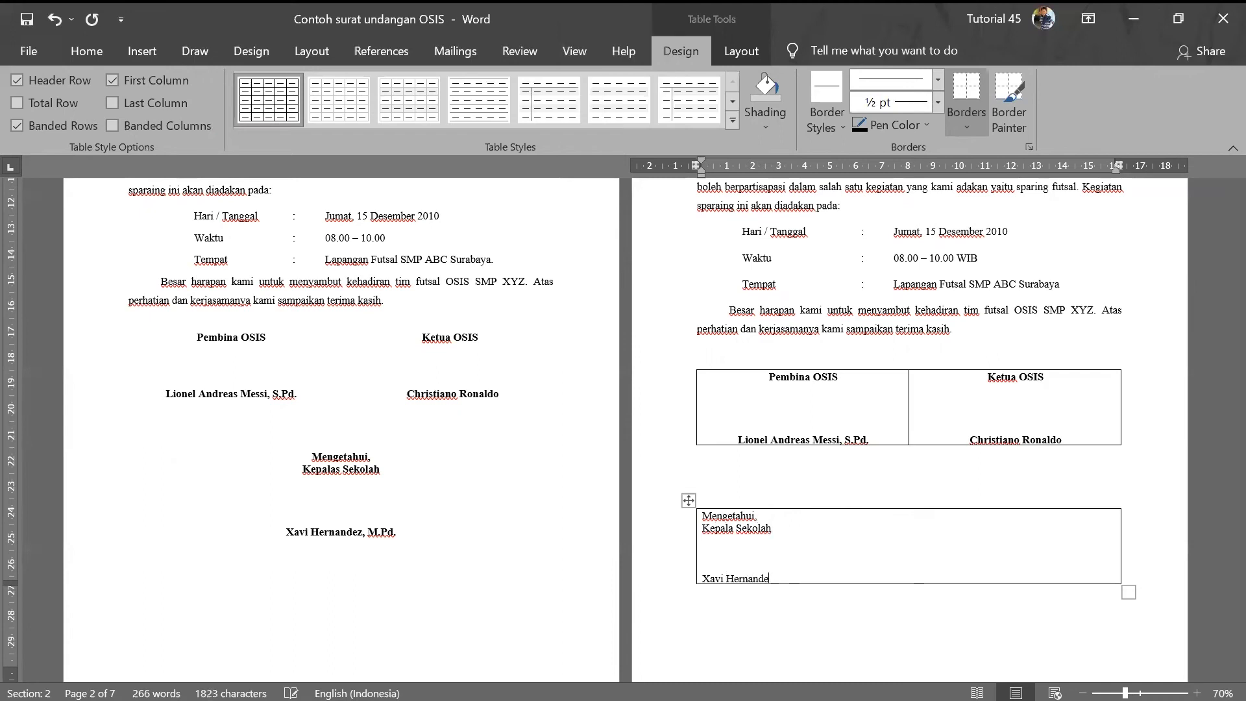
pyautogui.write('z,')
pyautogui.press('capslock')
pyautogui.write('M.P')
pyautogui.press('capslock')
pyautogui.write('d')
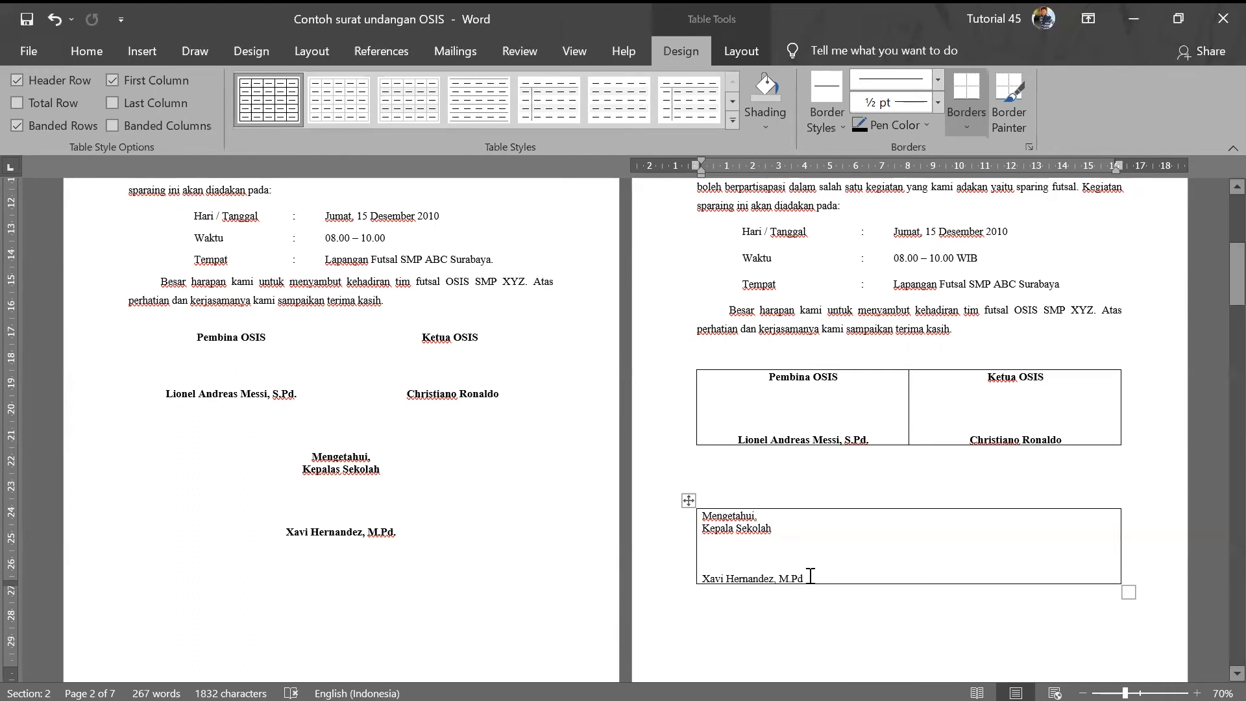
pyautogui.moveTo(691, 539)
pyautogui.mouseDown()
pyautogui.moveTo(691, 518)
pyautogui.moveTo(811, 581)
pyautogui.mouseUp()
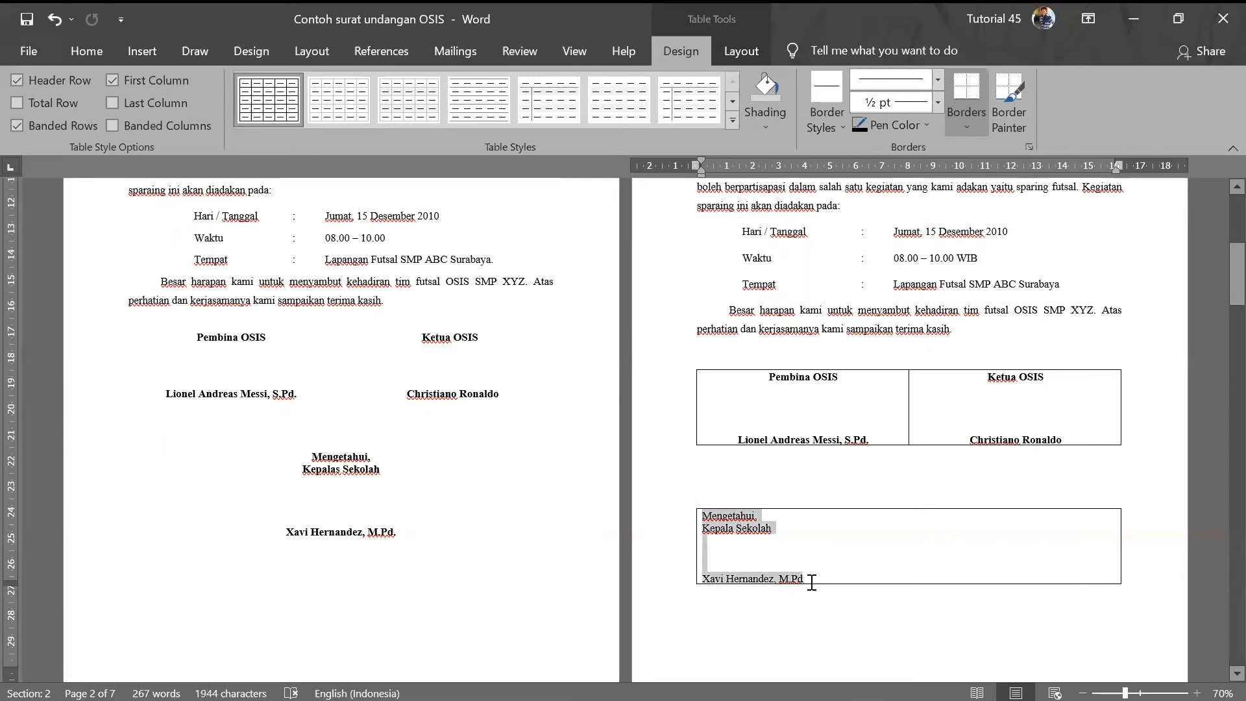
pyautogui.click(111, 50)
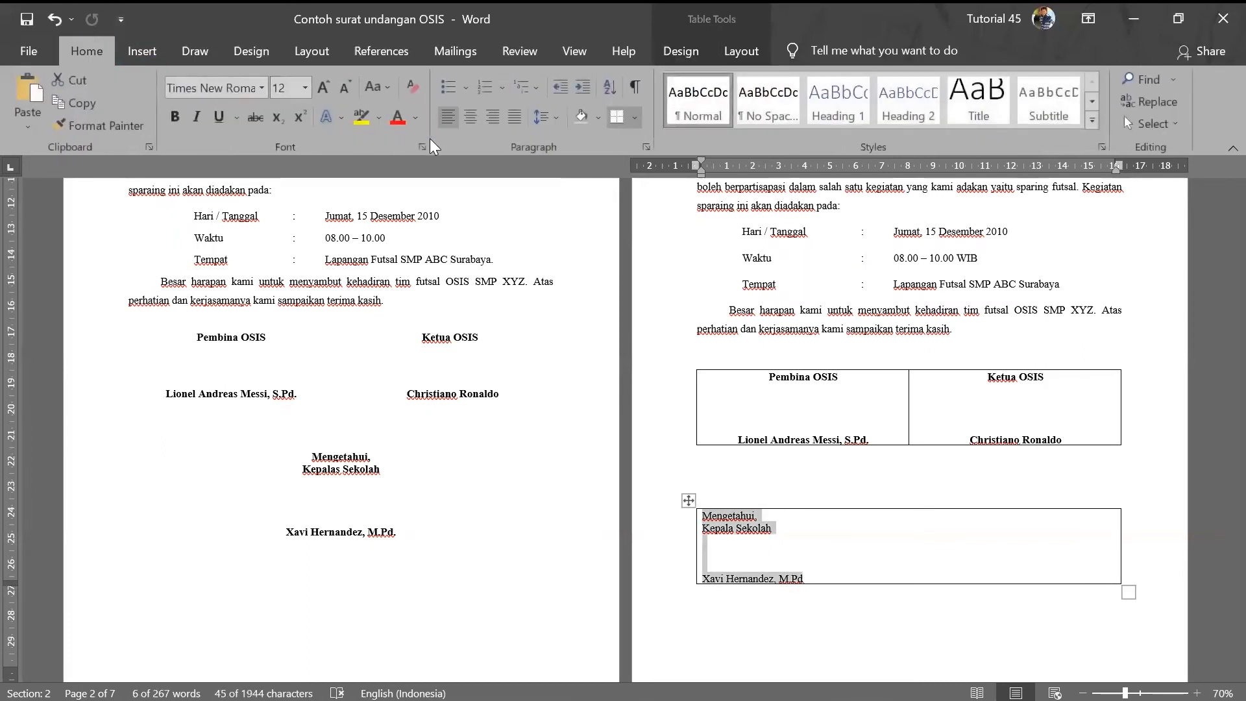
# - Center and bold the Mengetahui, Kepala Sekolah block text
pyautogui.click(472, 118)
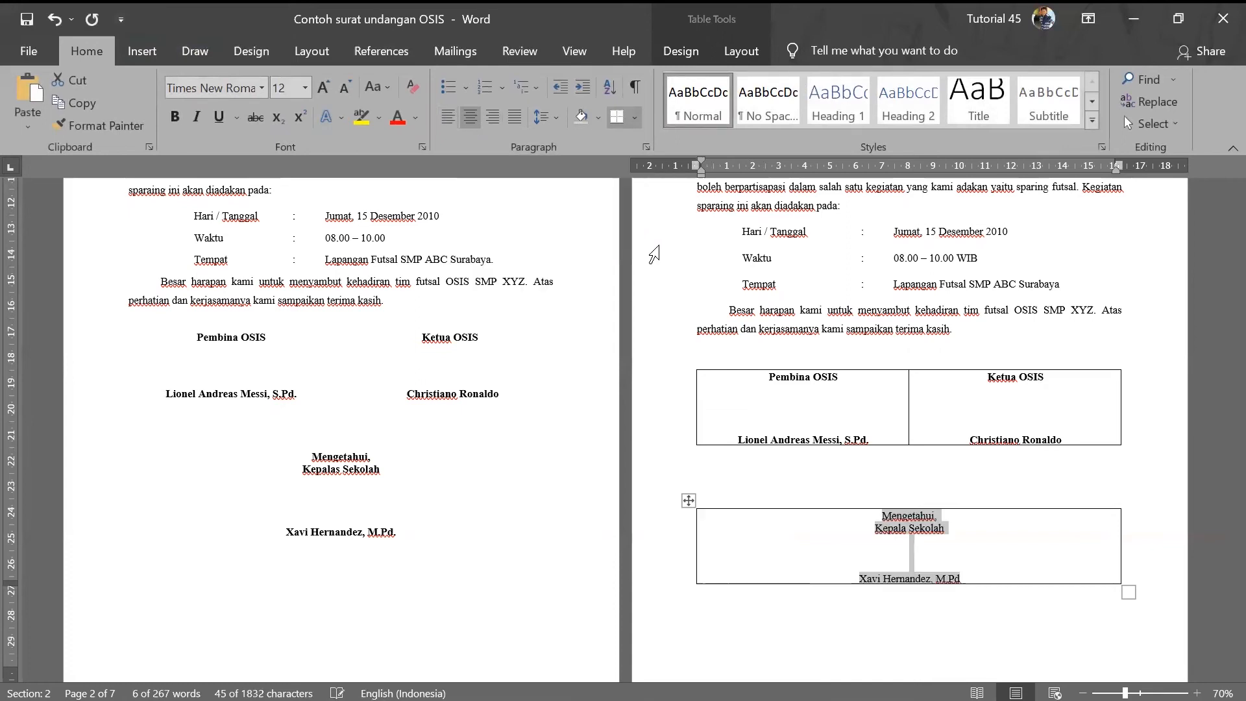
pyautogui.click(903, 563)
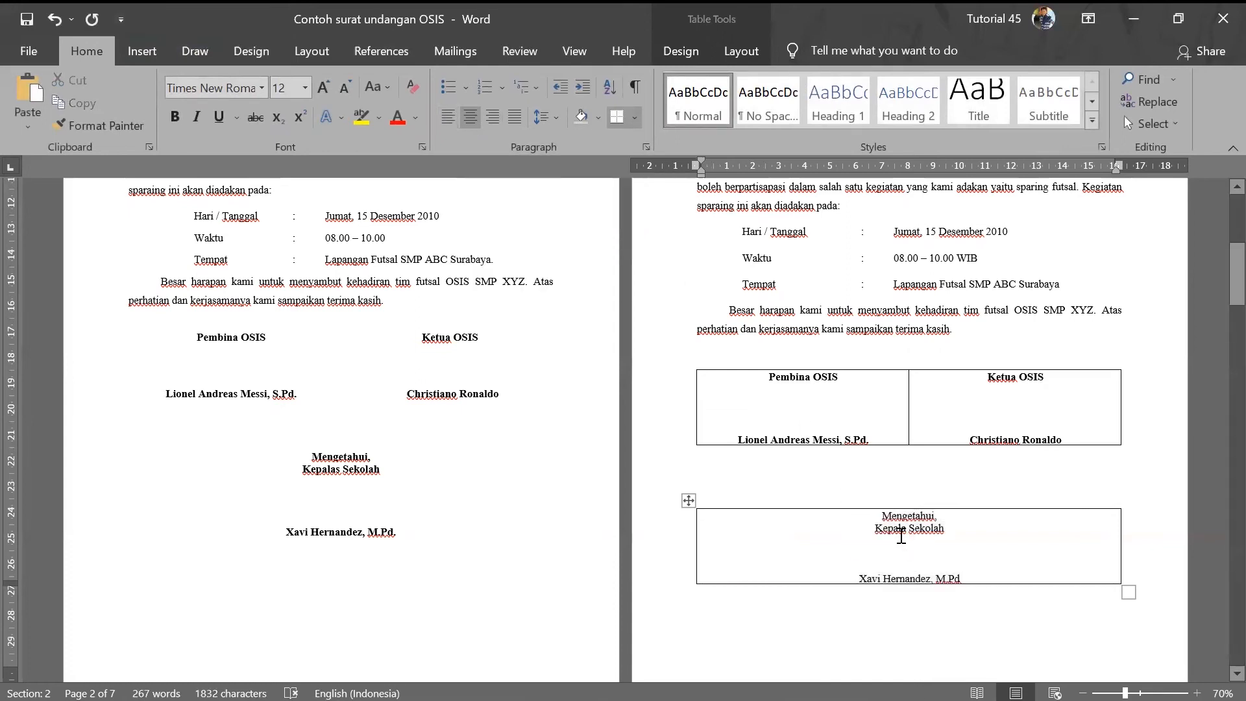
pyautogui.moveTo(884, 515)
pyautogui.mouseDown()
pyautogui.moveTo(980, 563)
pyautogui.moveTo(969, 573)
pyautogui.mouseUp()
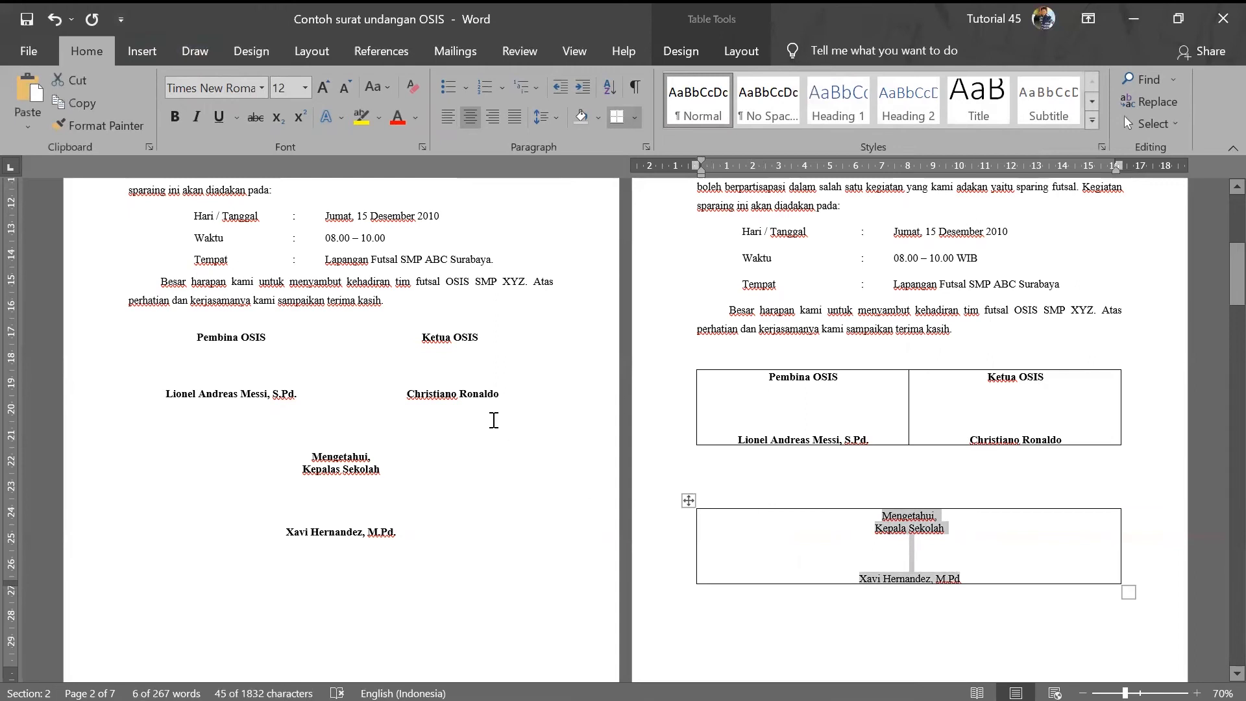
pyautogui.click(168, 116)
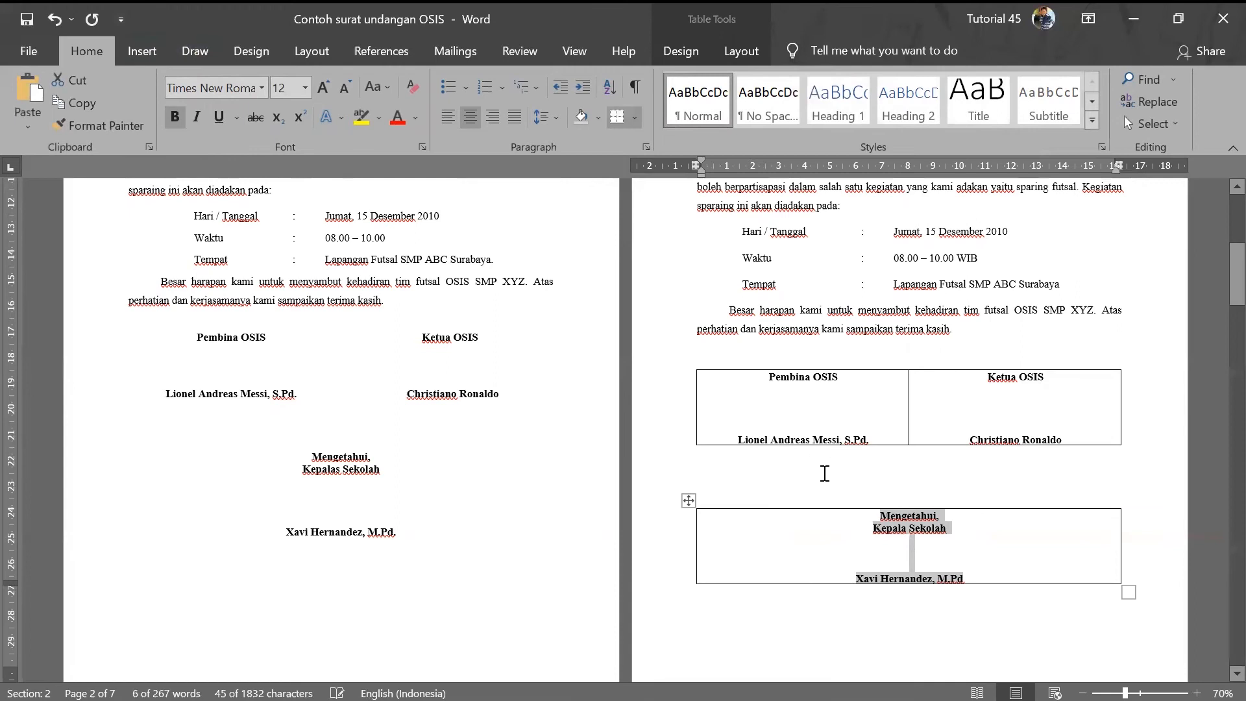
pyautogui.click(856, 578)
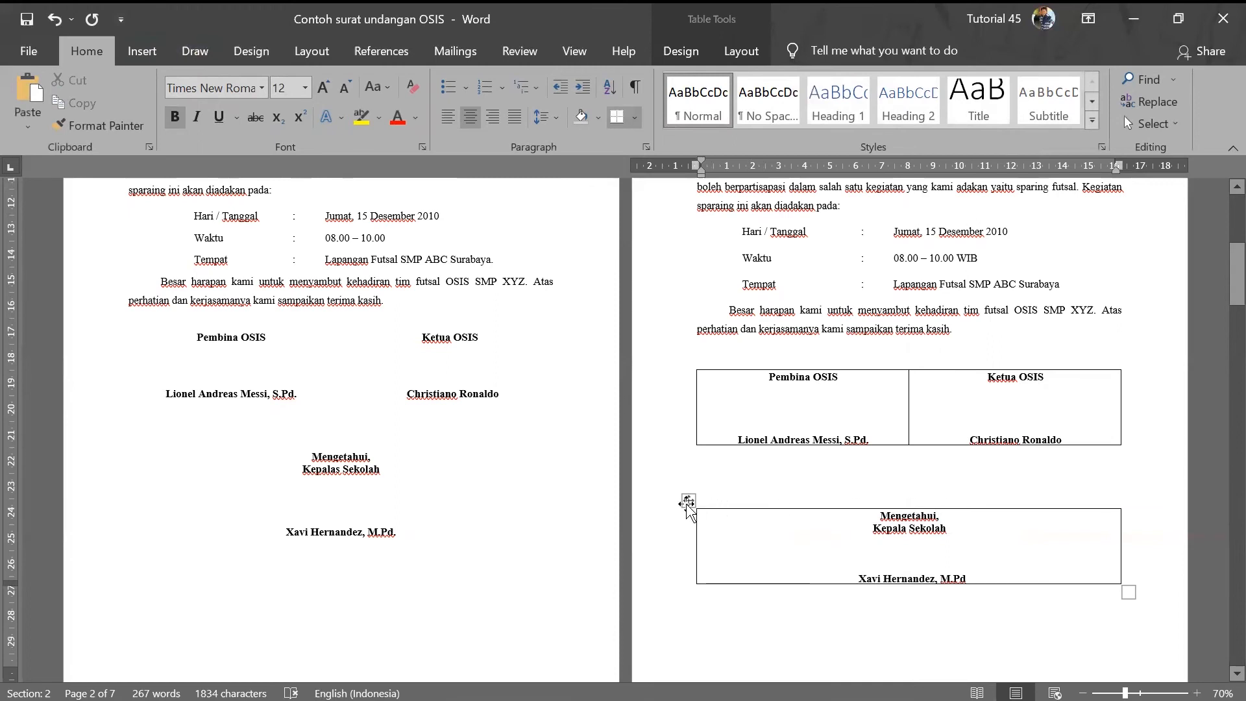
# - Drag the Mengetahui table up closer to the first signature table
pyautogui.moveTo(687, 501); pyautogui.dragTo(689, 463)
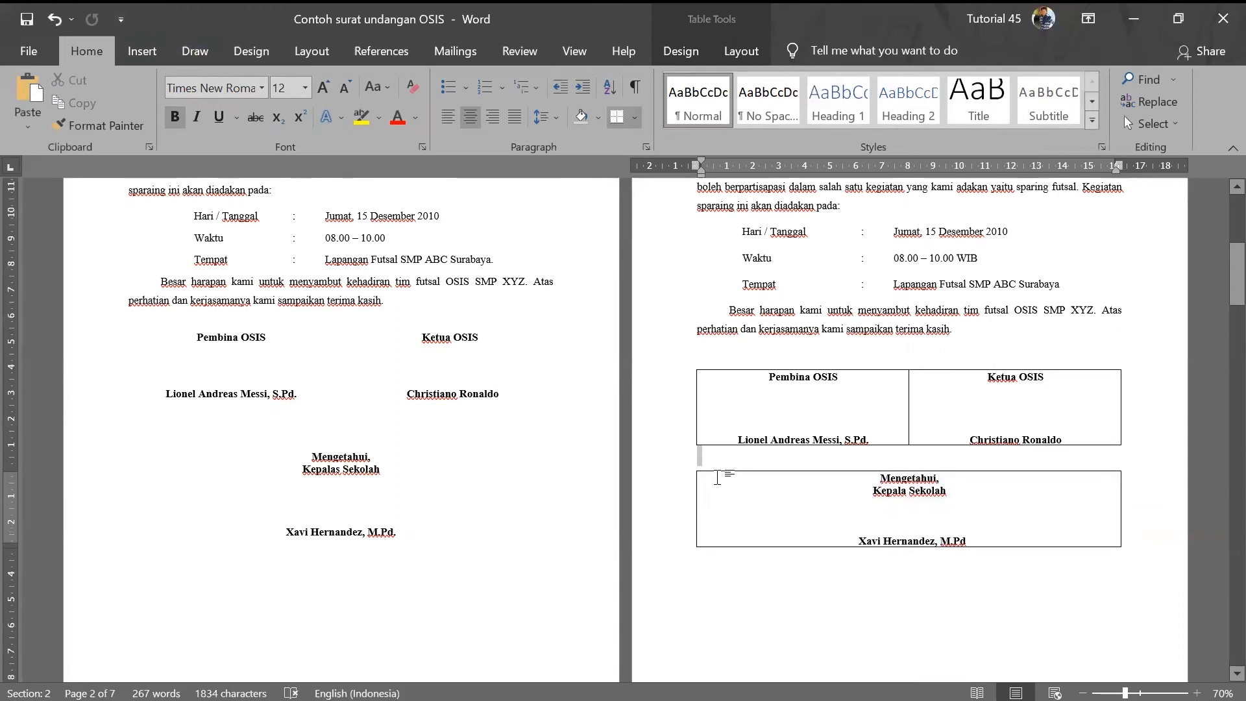
pyautogui.click(690, 464)
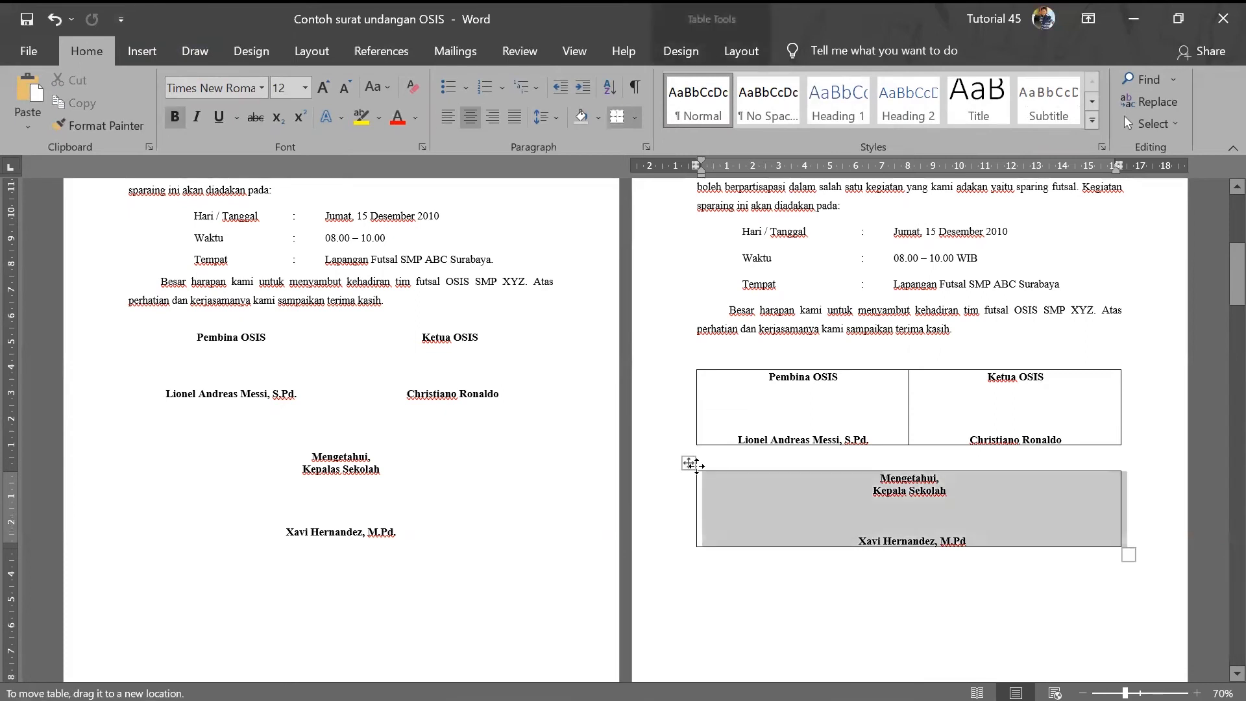
pyautogui.click(691, 463)
pyautogui.click(859, 541)
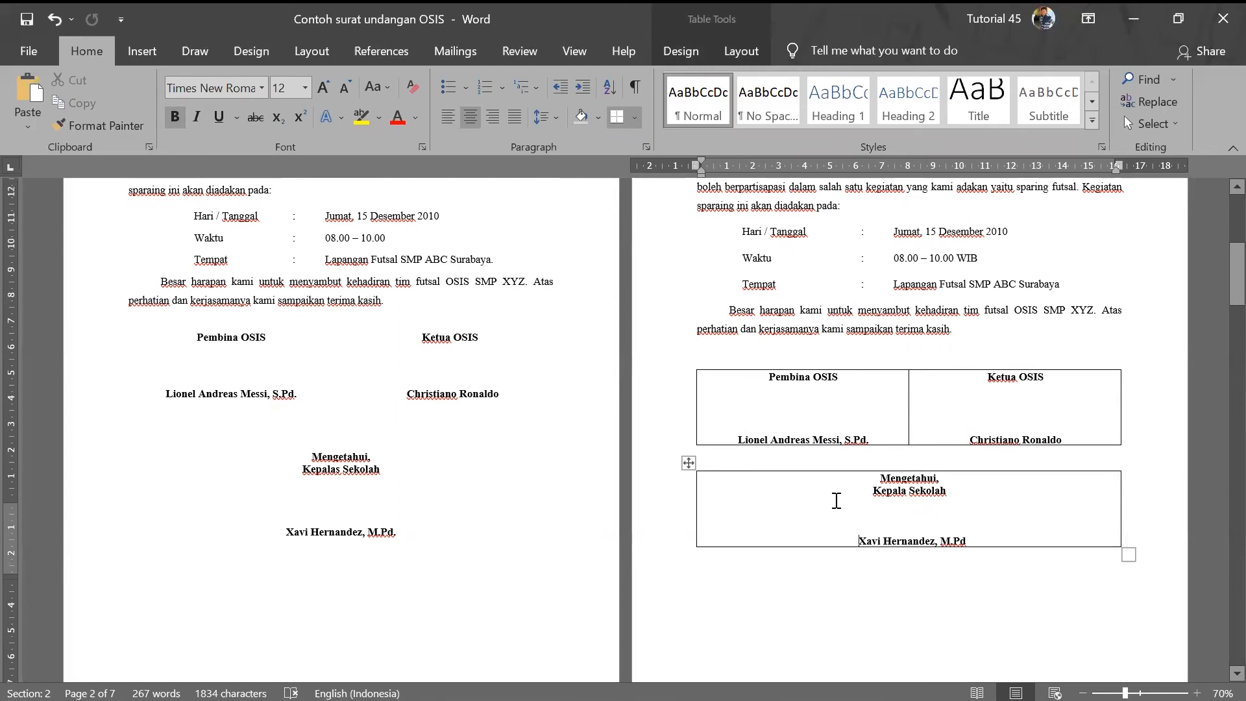
pyautogui.scroll(5, 835, 501)
pyautogui.scroll(-4, 837, 494)
# - Select the upper signature table and look through the table layout and border options
pyautogui.click(866, 423)
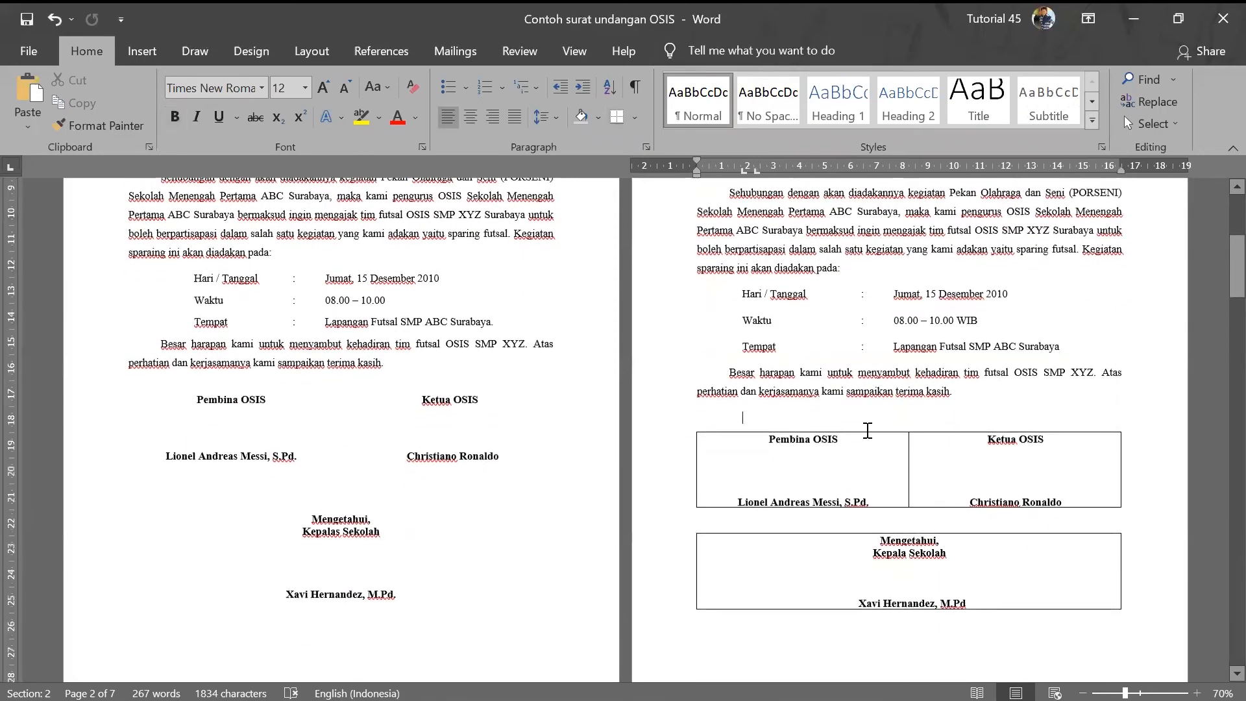
pyautogui.click(688, 424)
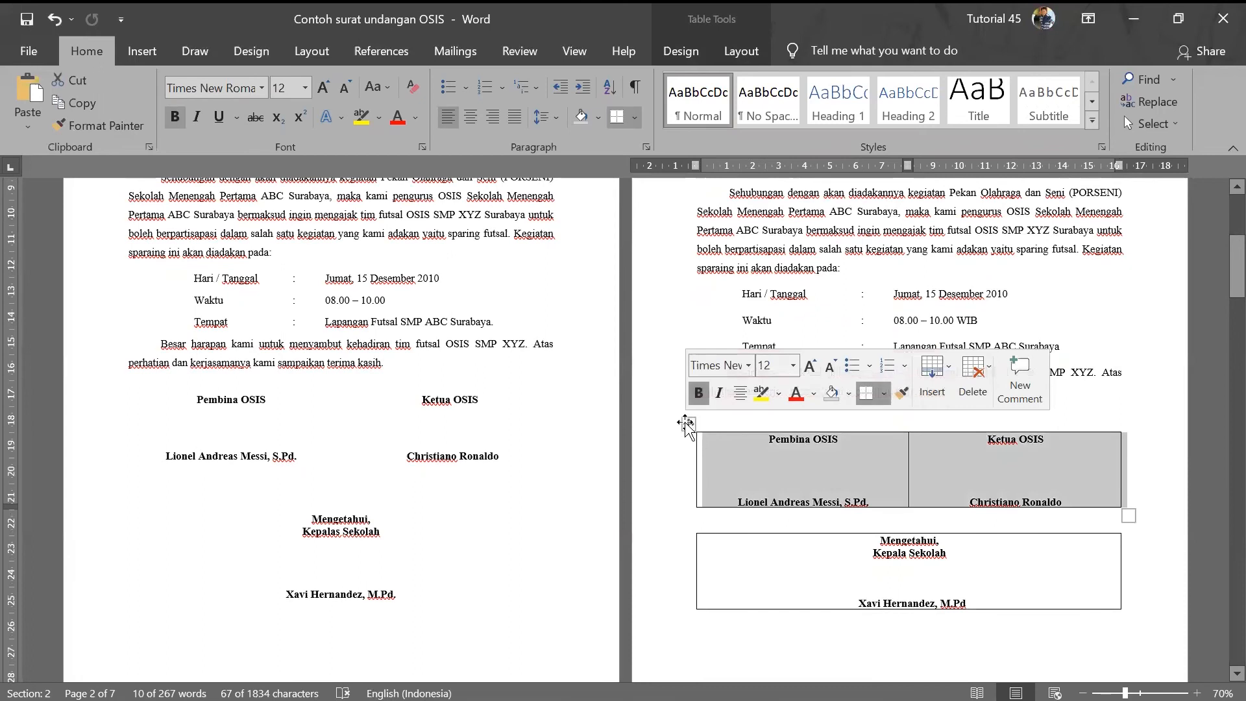
pyautogui.rightClick(687, 423)
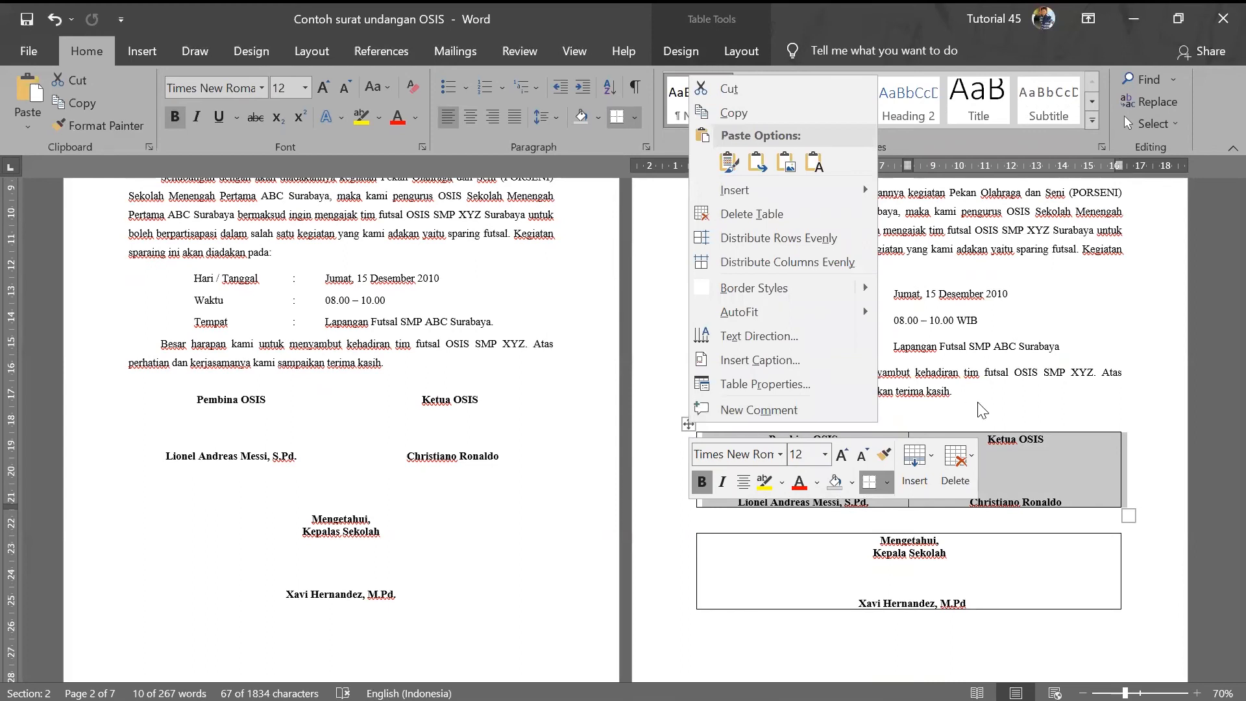
pyautogui.press('Escape')
pyautogui.click(740, 44)
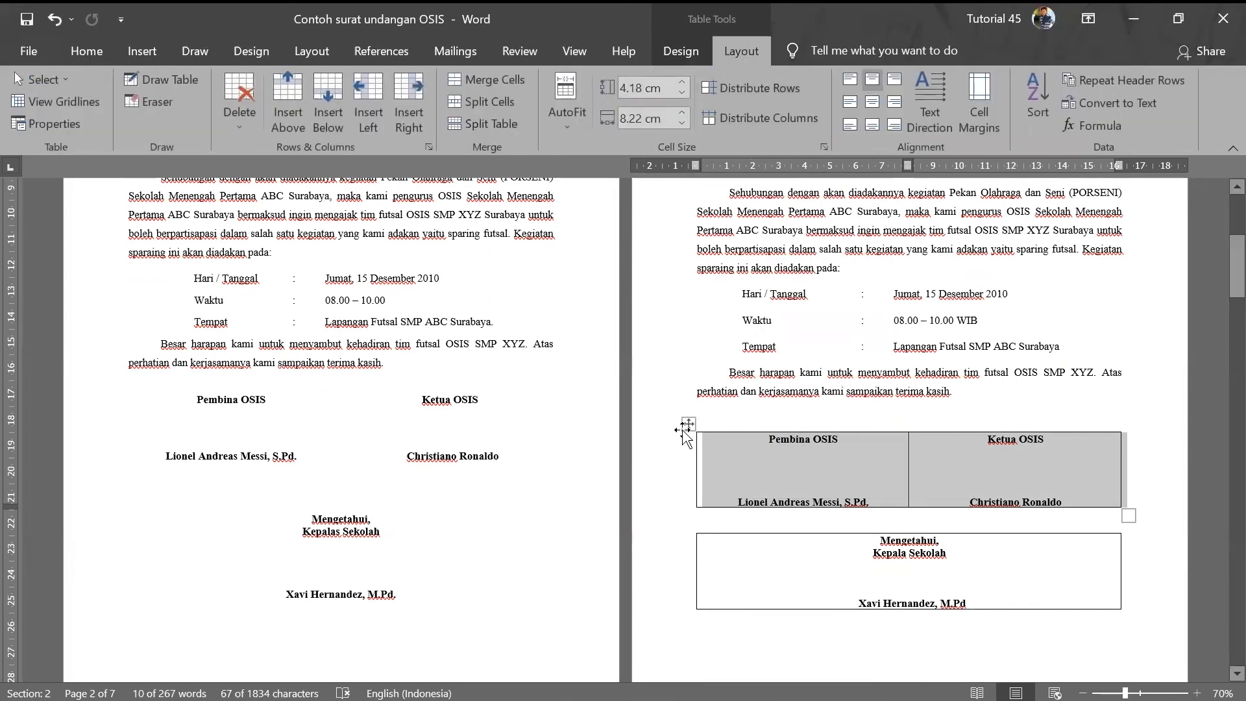
pyautogui.click(86, 49)
pyautogui.click(128, 50)
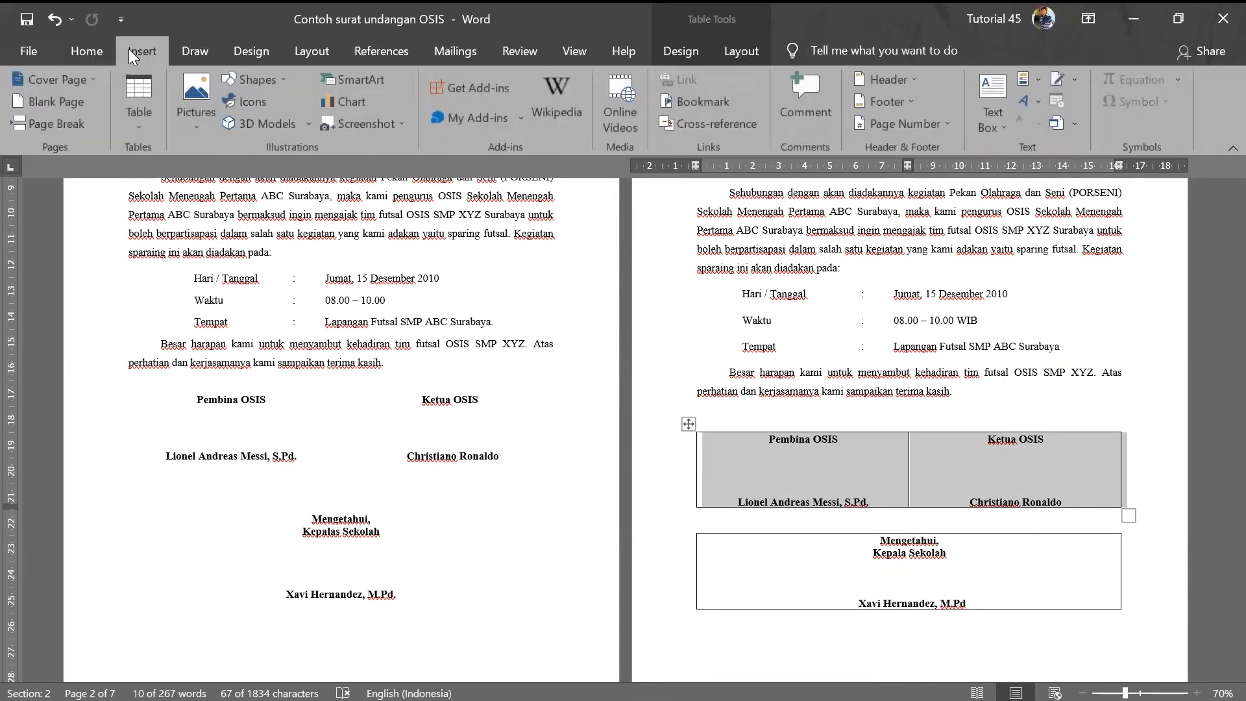
pyautogui.click(72, 51)
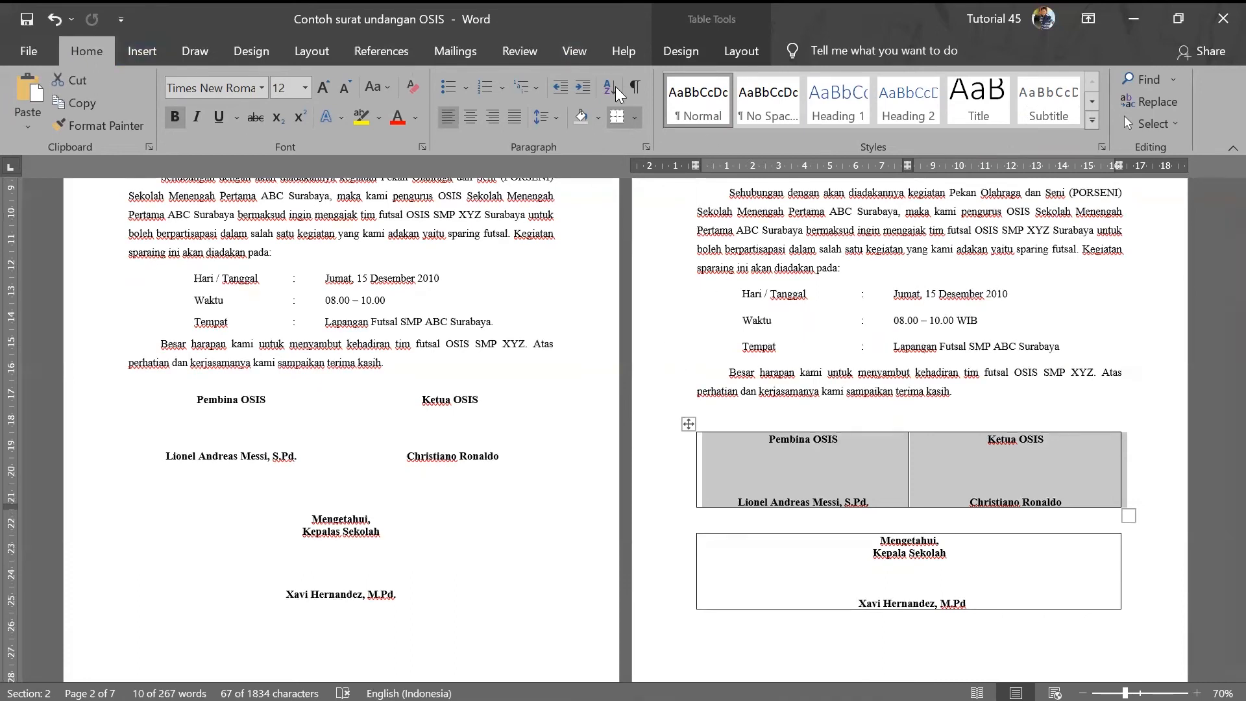
pyautogui.click(636, 117)
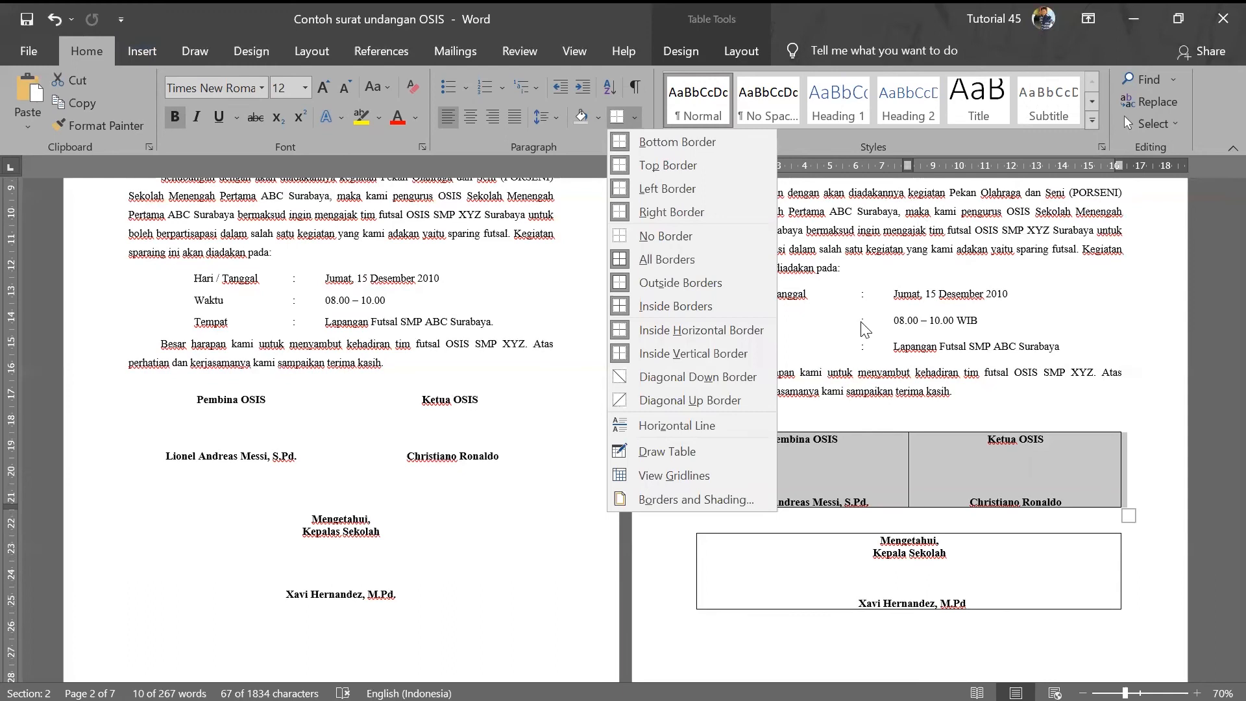
pyautogui.click(698, 414)
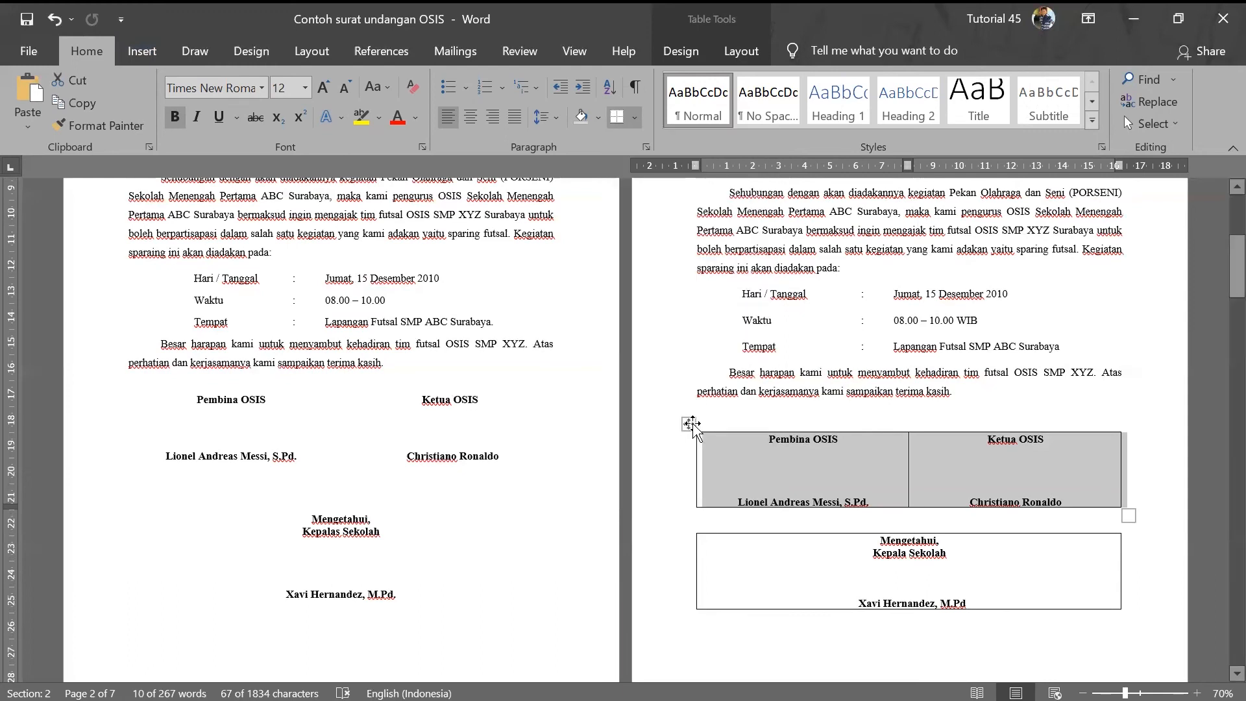
# - Remove all borders from the upper signature table via Table Properties, Borders and Shading, None
pyautogui.rightClick(692, 424)
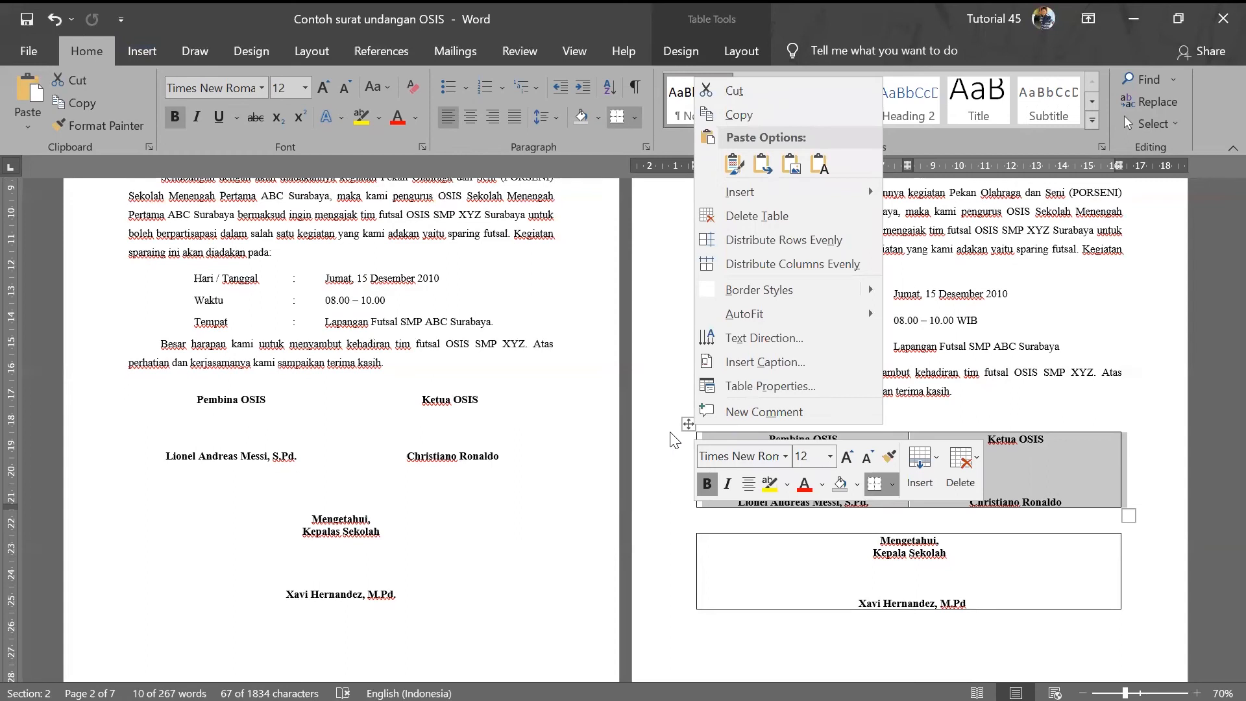
pyautogui.click(773, 386)
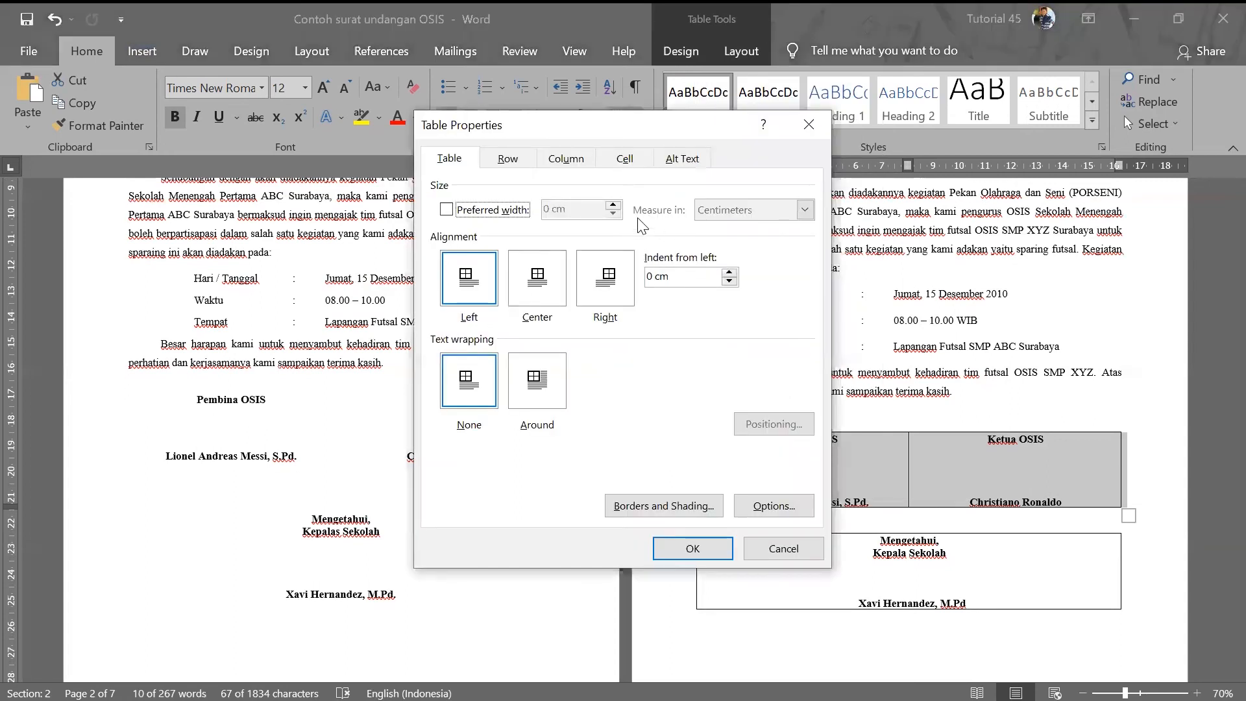
pyautogui.click(512, 161)
pyautogui.click(566, 158)
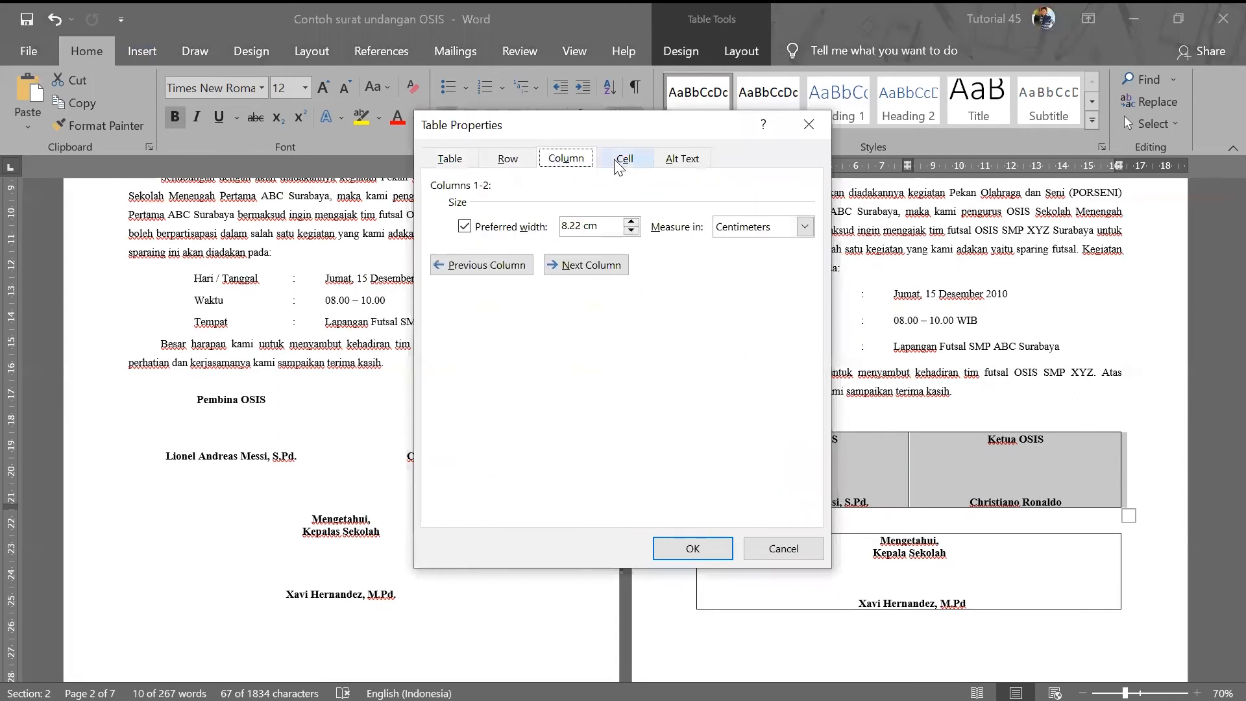
pyautogui.click(623, 158)
pyautogui.click(449, 160)
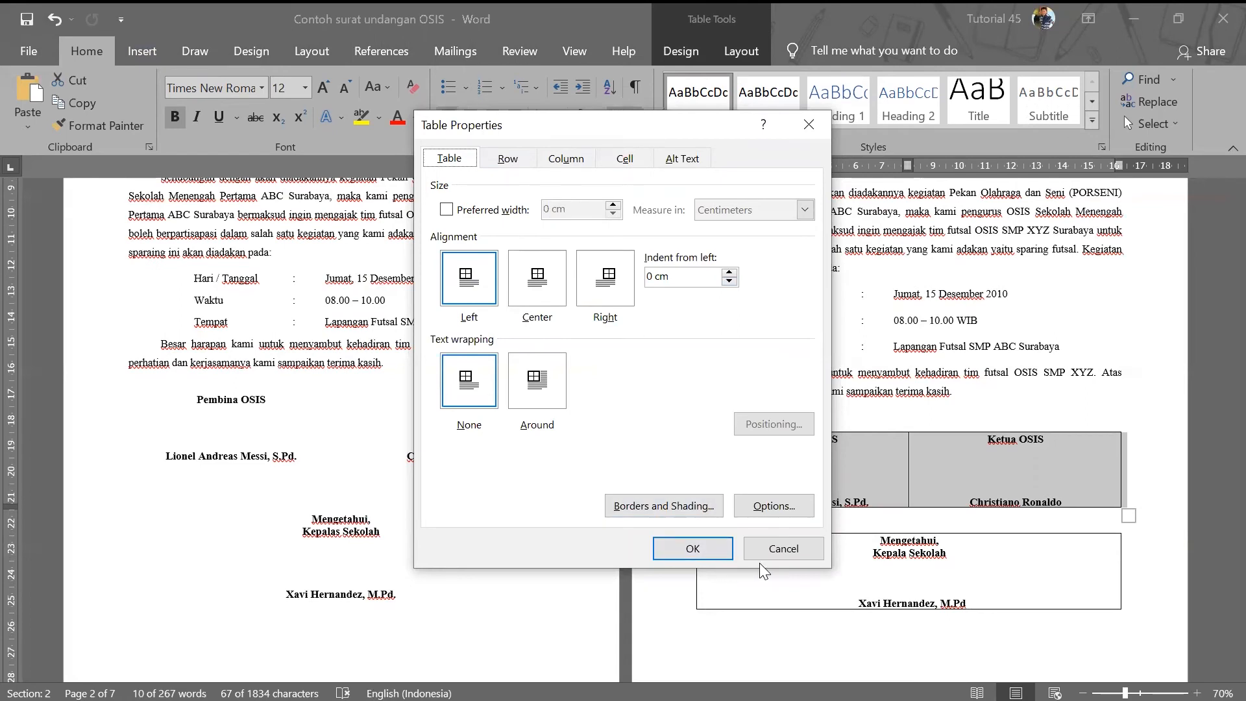
pyautogui.click(692, 503)
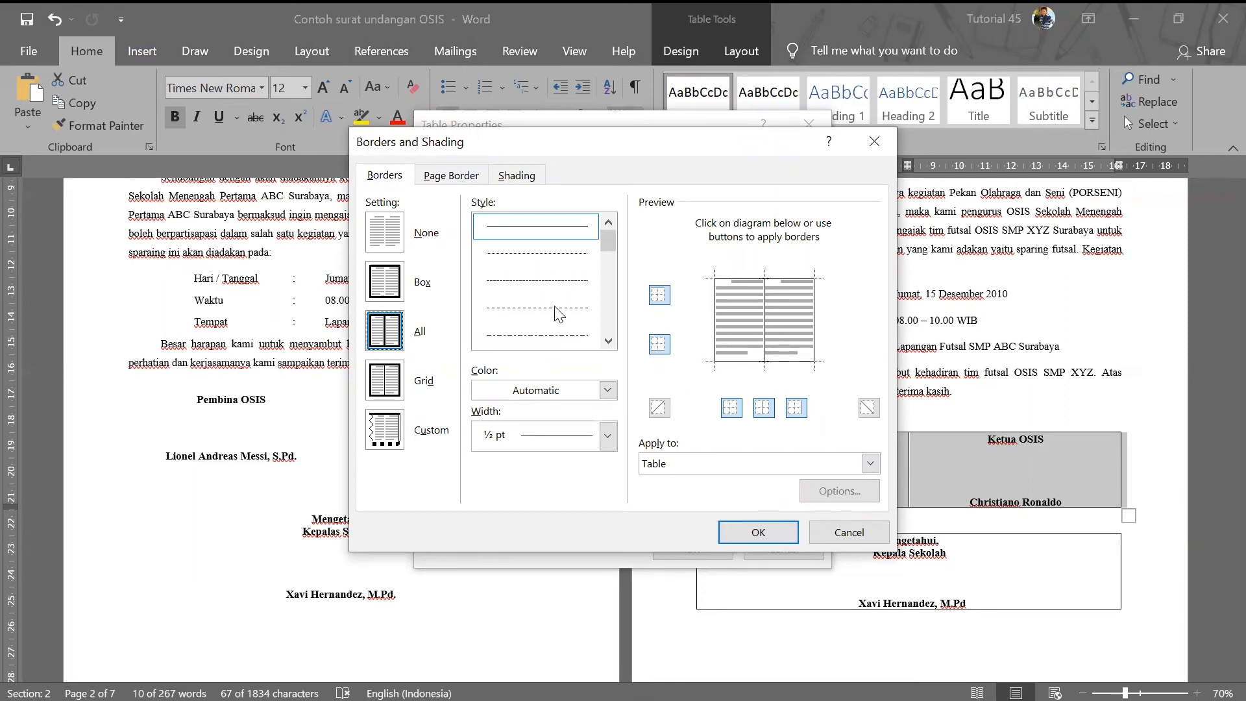
pyautogui.click(389, 231)
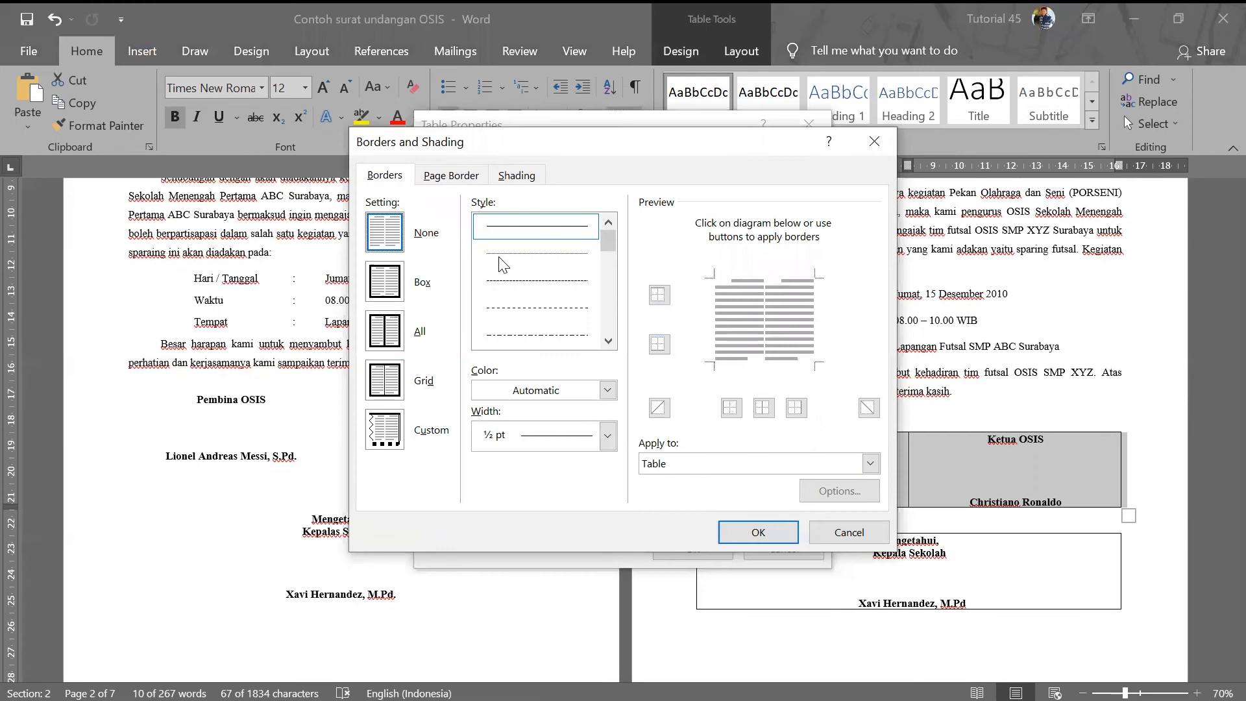
pyautogui.click(741, 531)
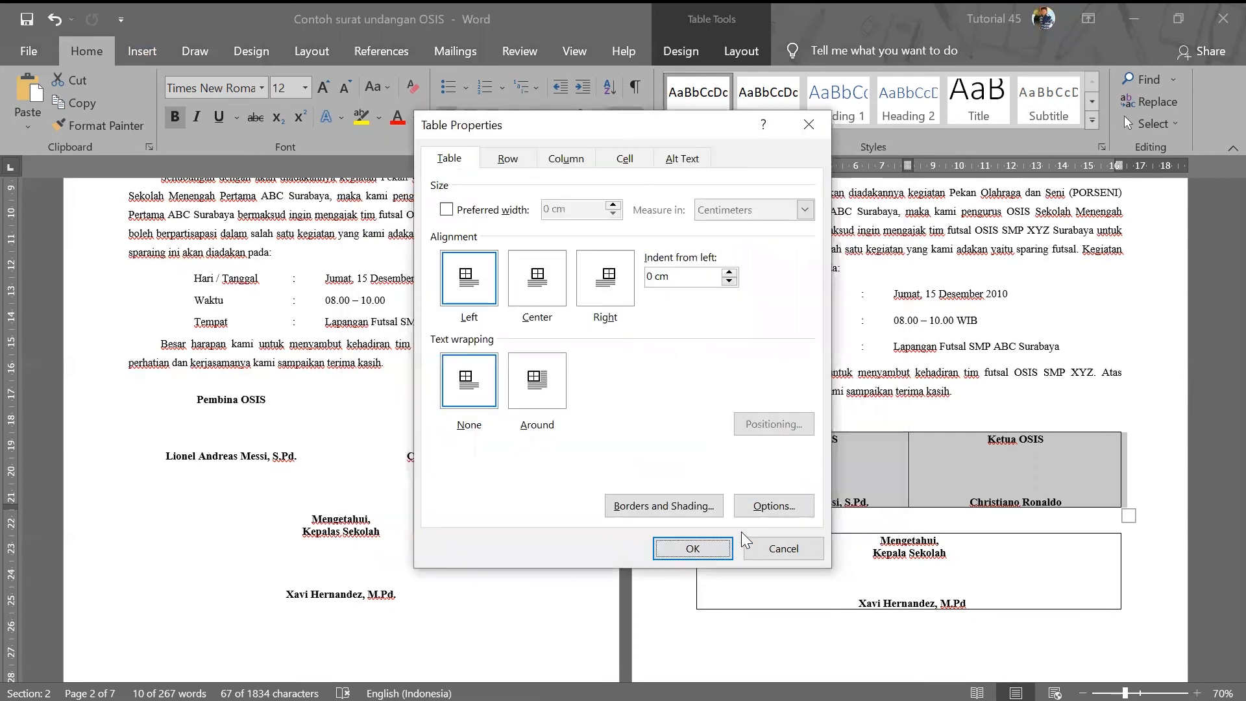
pyautogui.click(710, 545)
pyautogui.click(849, 481)
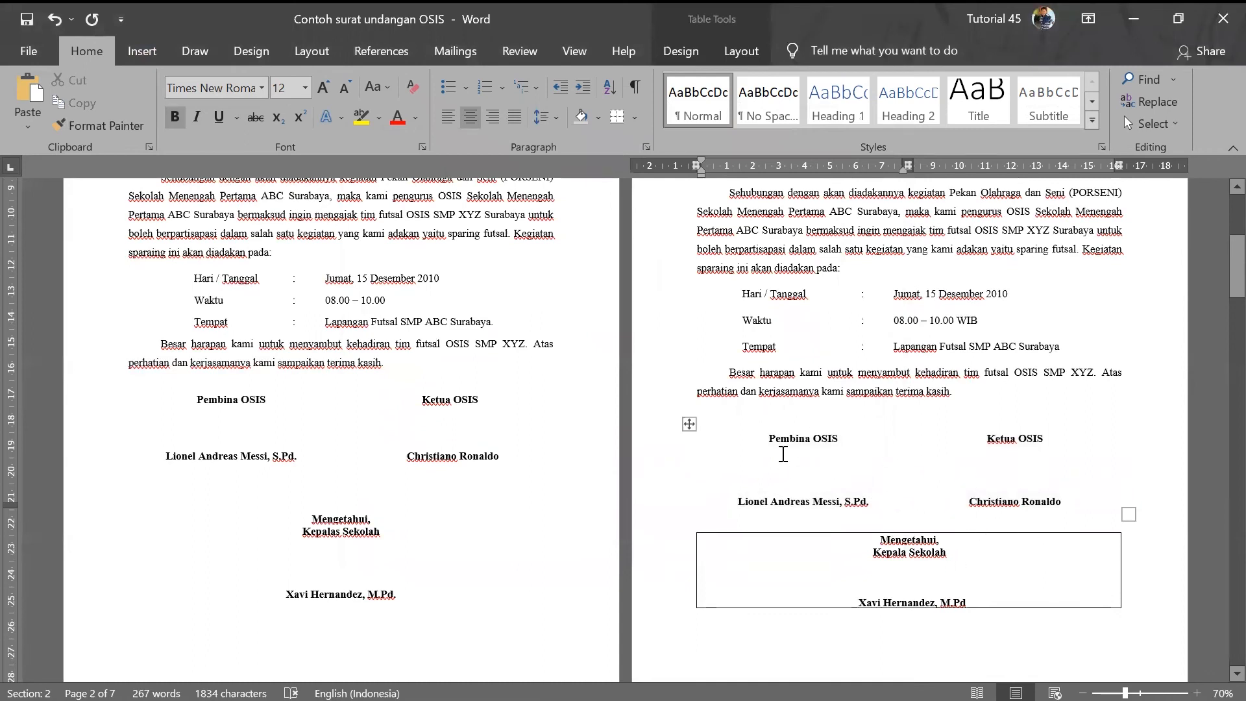
# - Apply No Border to the lower Mengetahui table
pyautogui.click(689, 424)
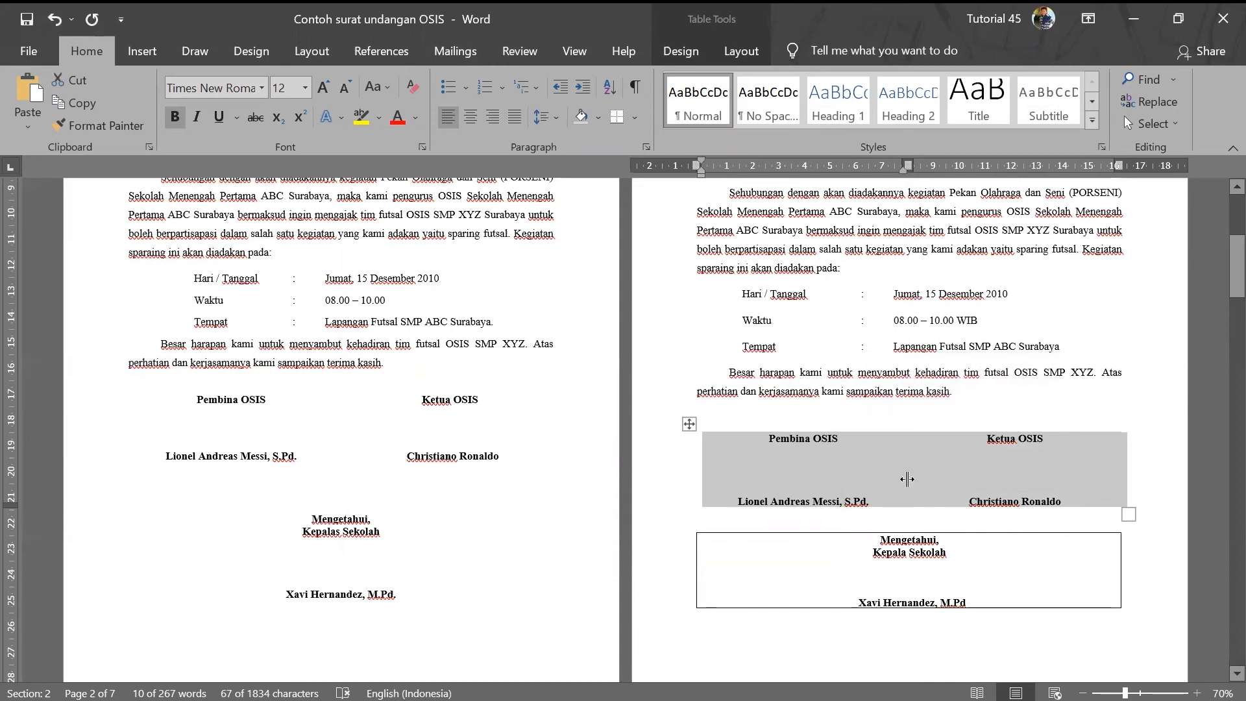
pyautogui.click(726, 527)
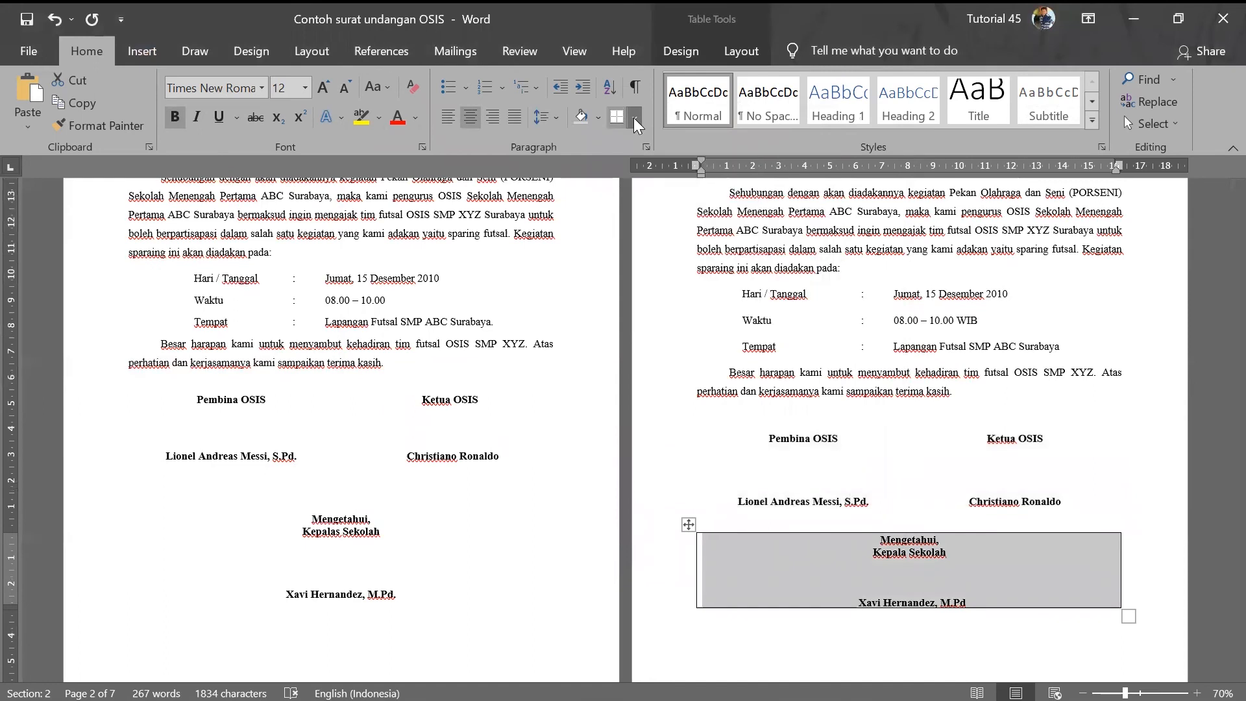
pyautogui.click(639, 125)
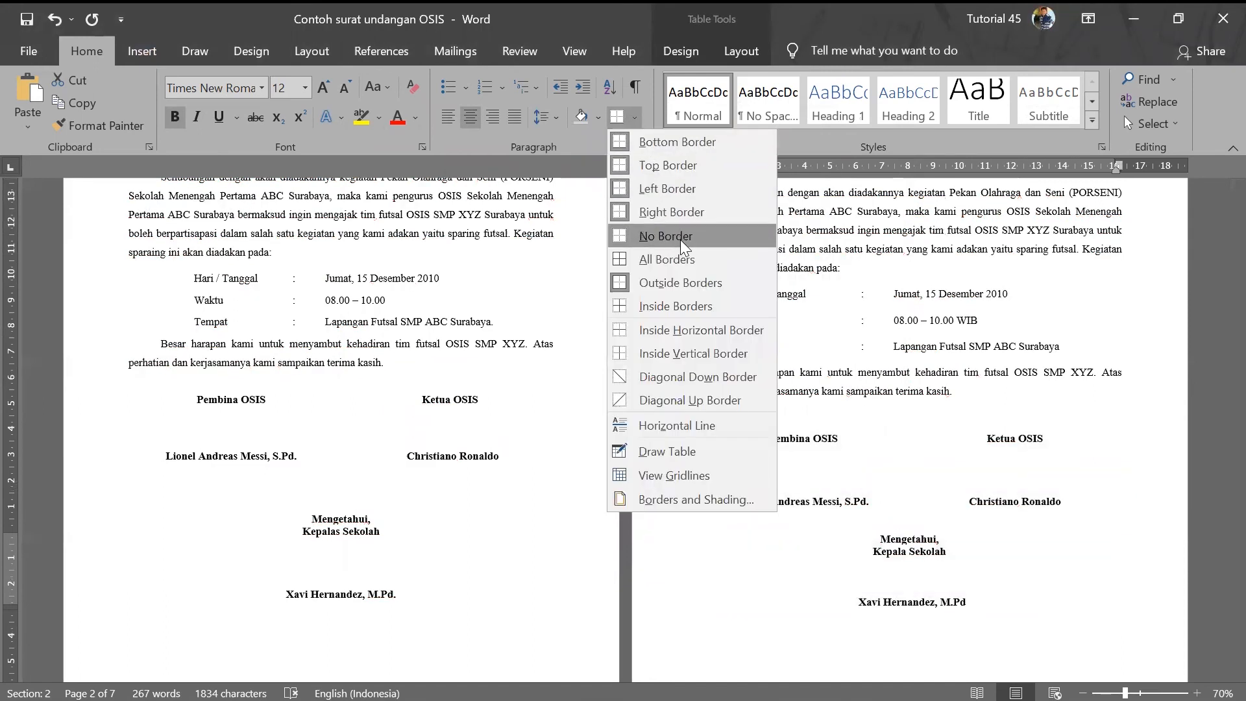
pyautogui.click(681, 240)
pyautogui.click(1014, 602)
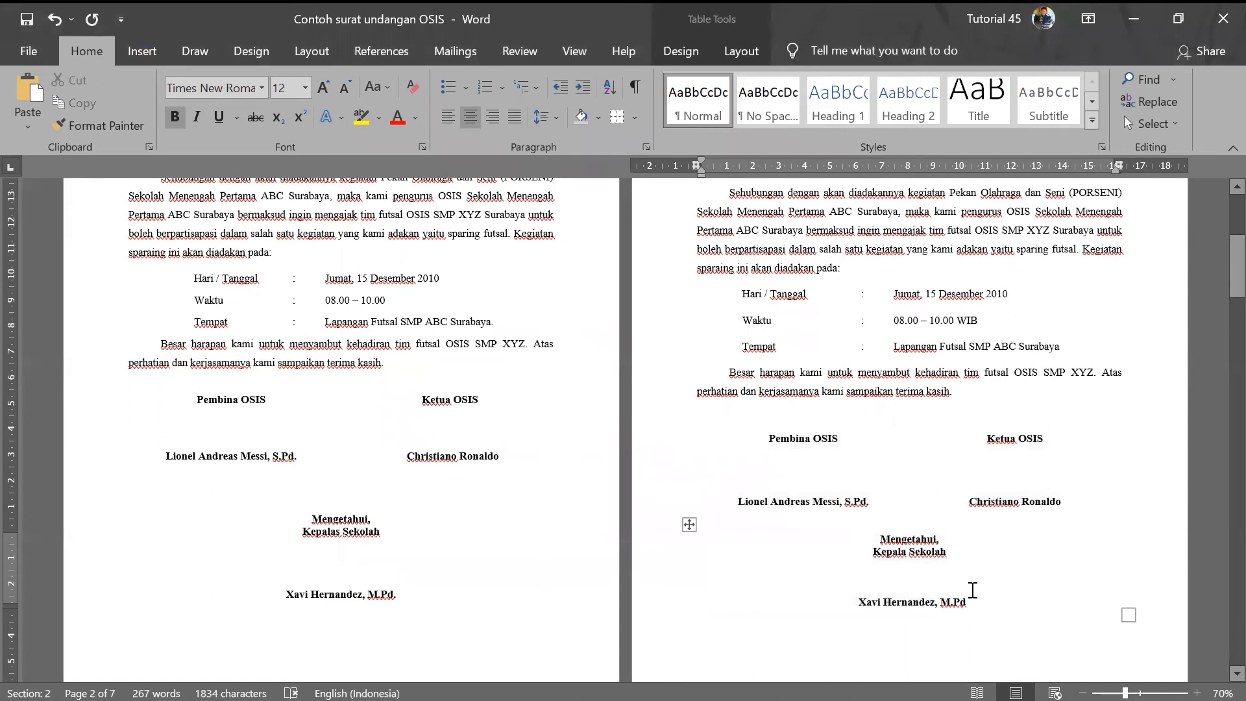
pyautogui.click(909, 562)
pyautogui.doubleClick(909, 533)
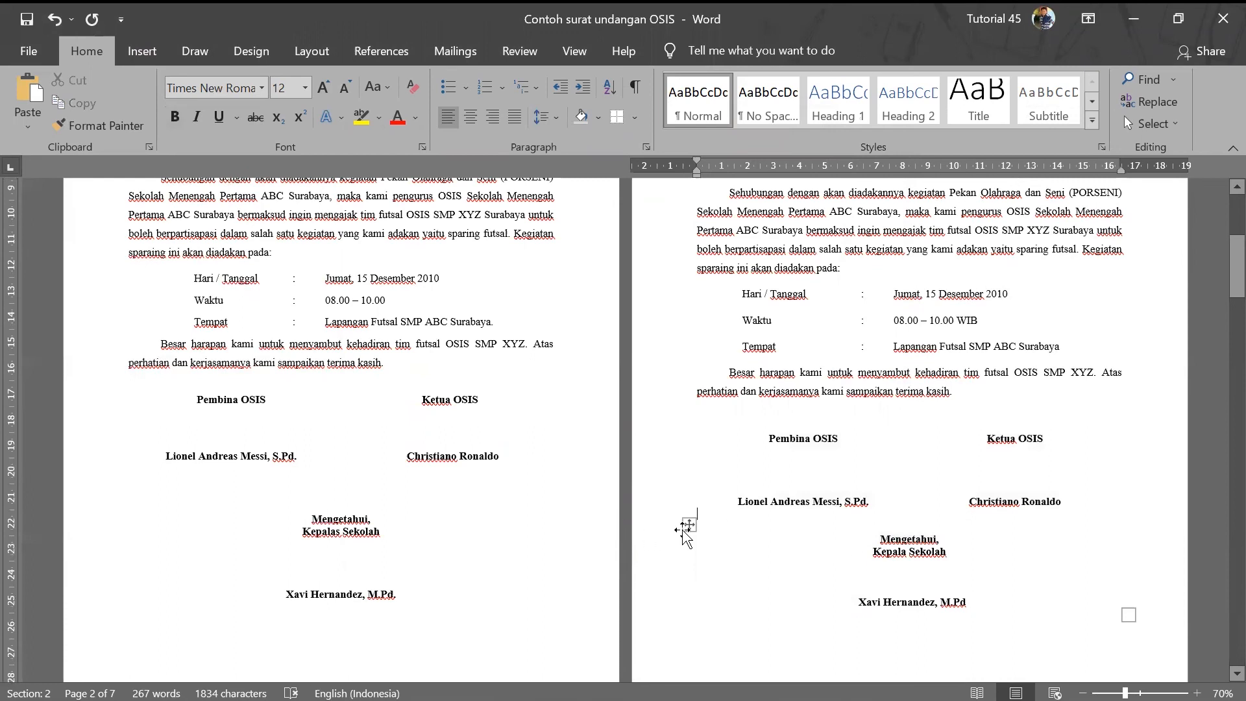
# - Drag the Mengetahui table slightly lower beneath the two-signer table
pyautogui.click(688, 525)
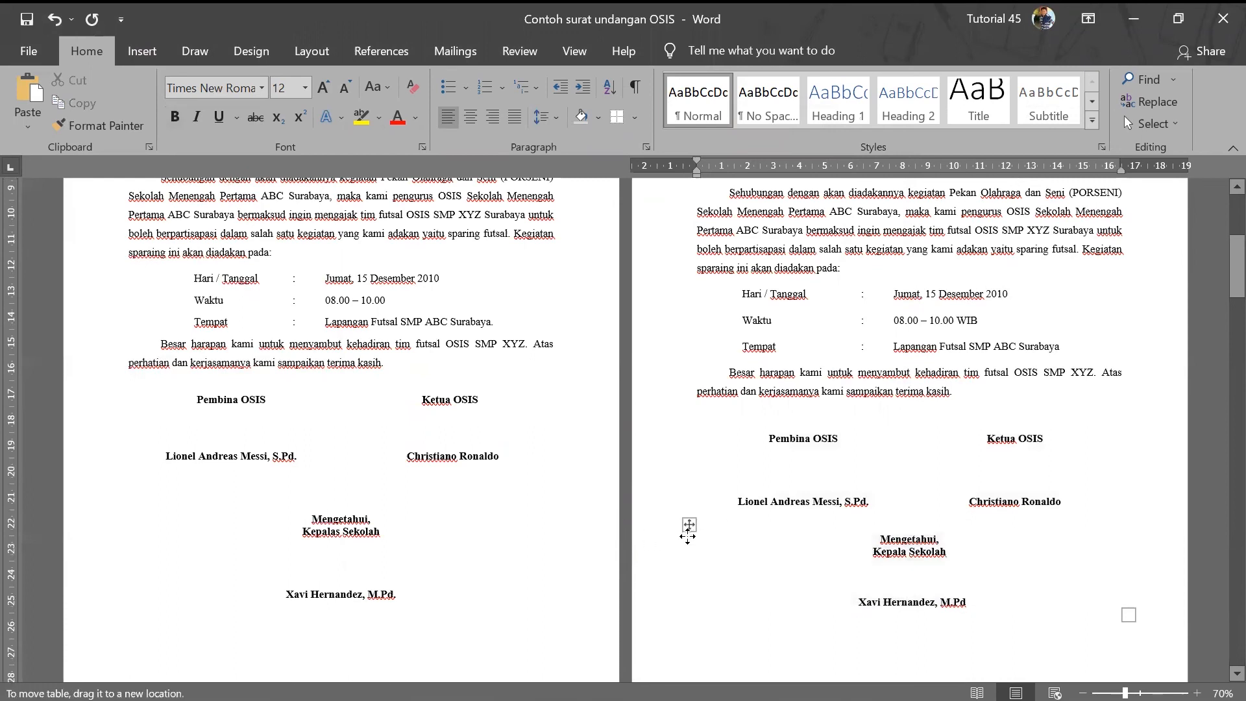
pyautogui.click(688, 527)
pyautogui.moveTo(689, 527); pyautogui.dragTo(690, 551)
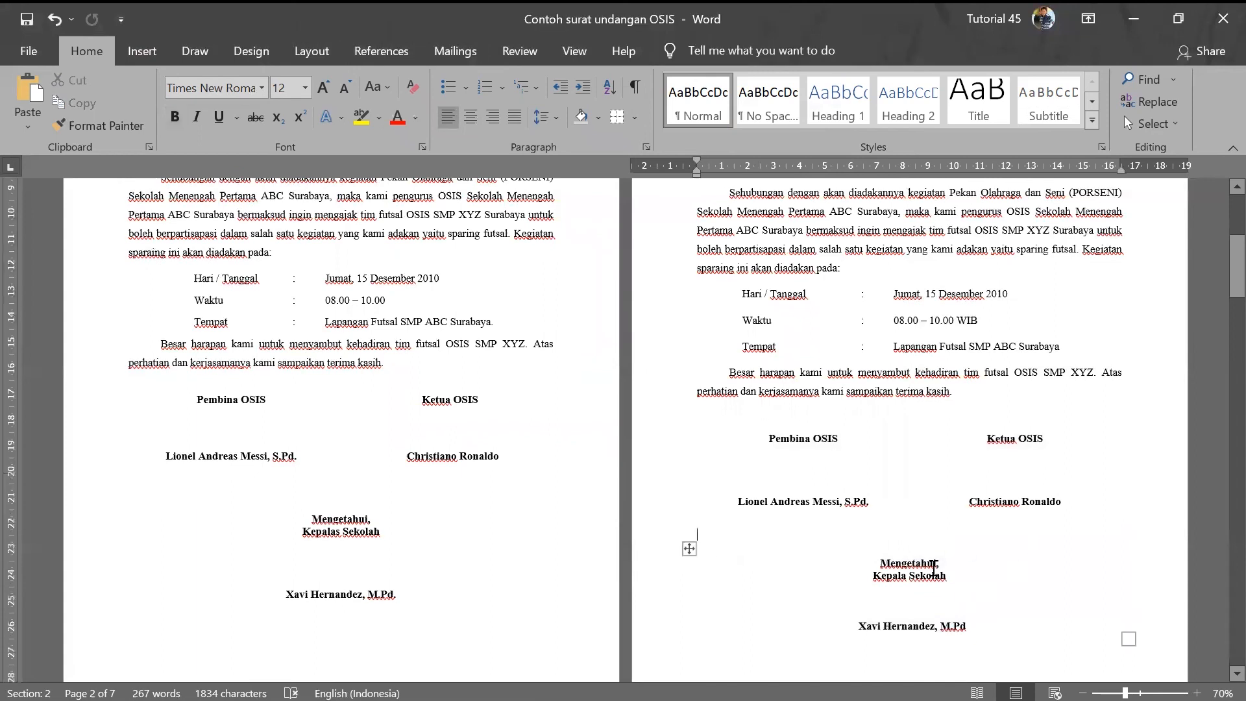
pyautogui.scroll(-3, 933, 567)
pyautogui.scroll(8, 933, 565)
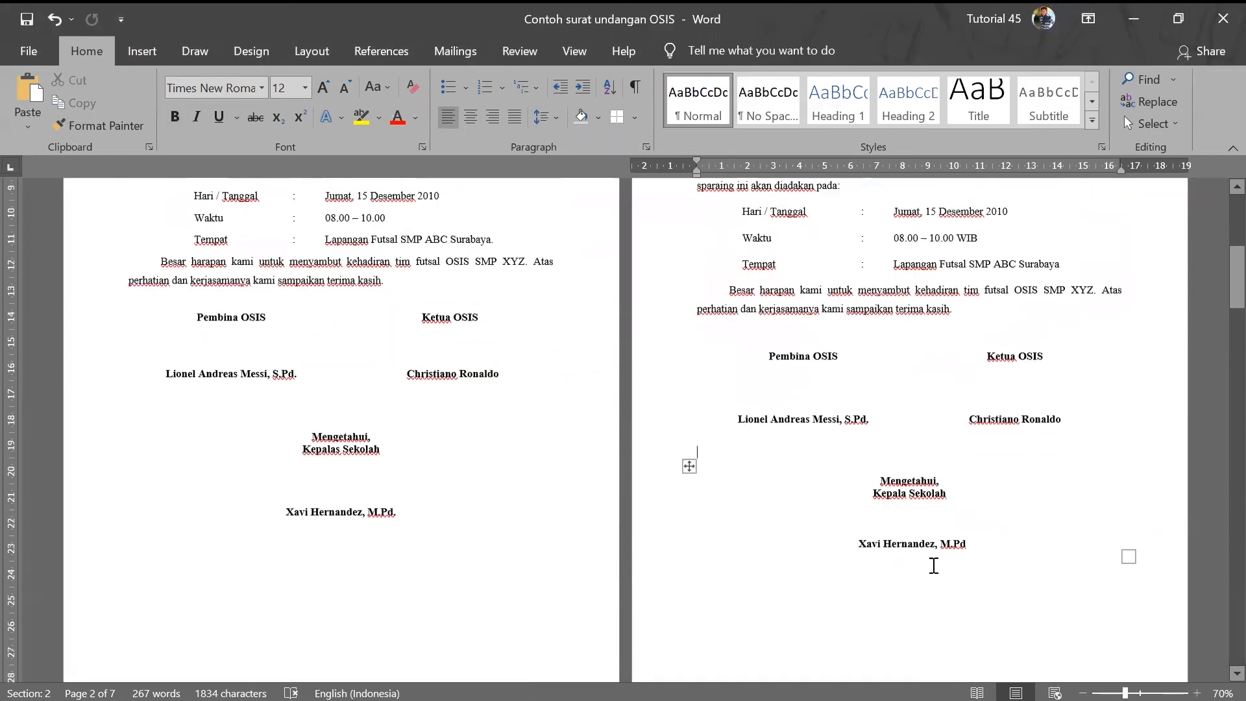
pyautogui.scroll(-5, 921, 564)
pyautogui.scroll(3, 921, 565)
pyautogui.scroll(-9, 762, 567)
pyautogui.scroll(-3, 698, 546)
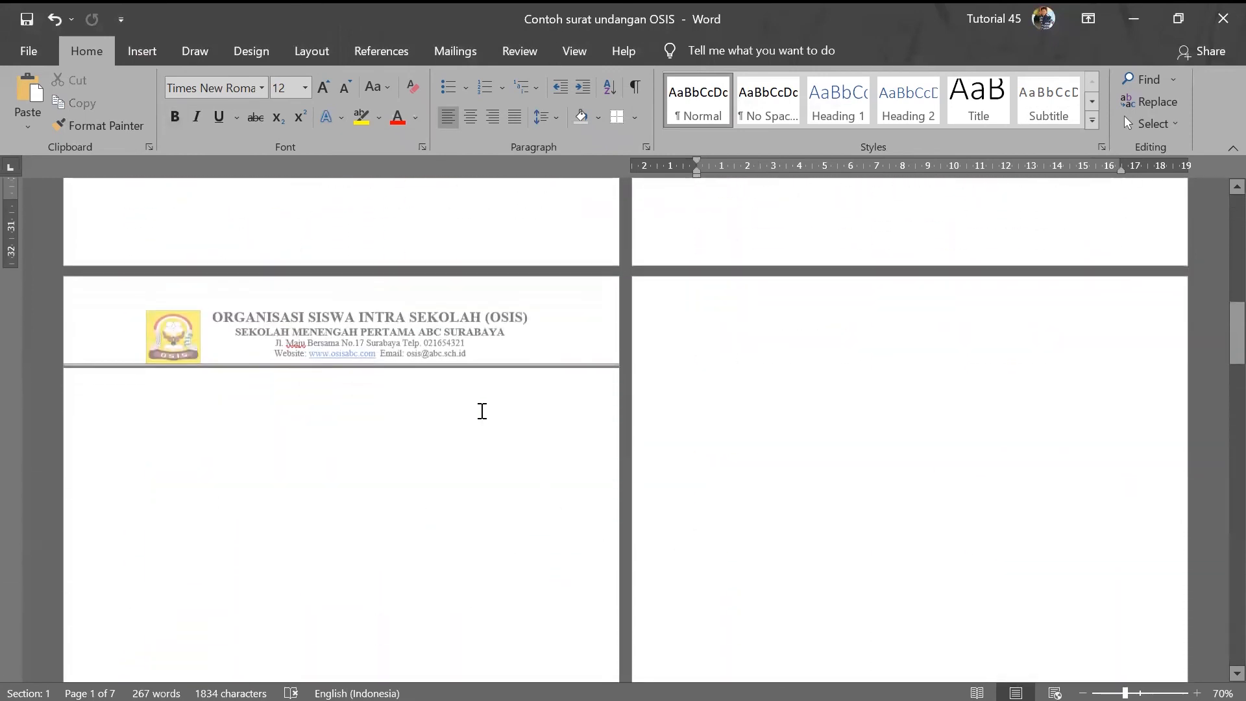
# - Delete the letterhead from the Section 2 header, then undo the deletion
pyautogui.doubleClick(481, 355)
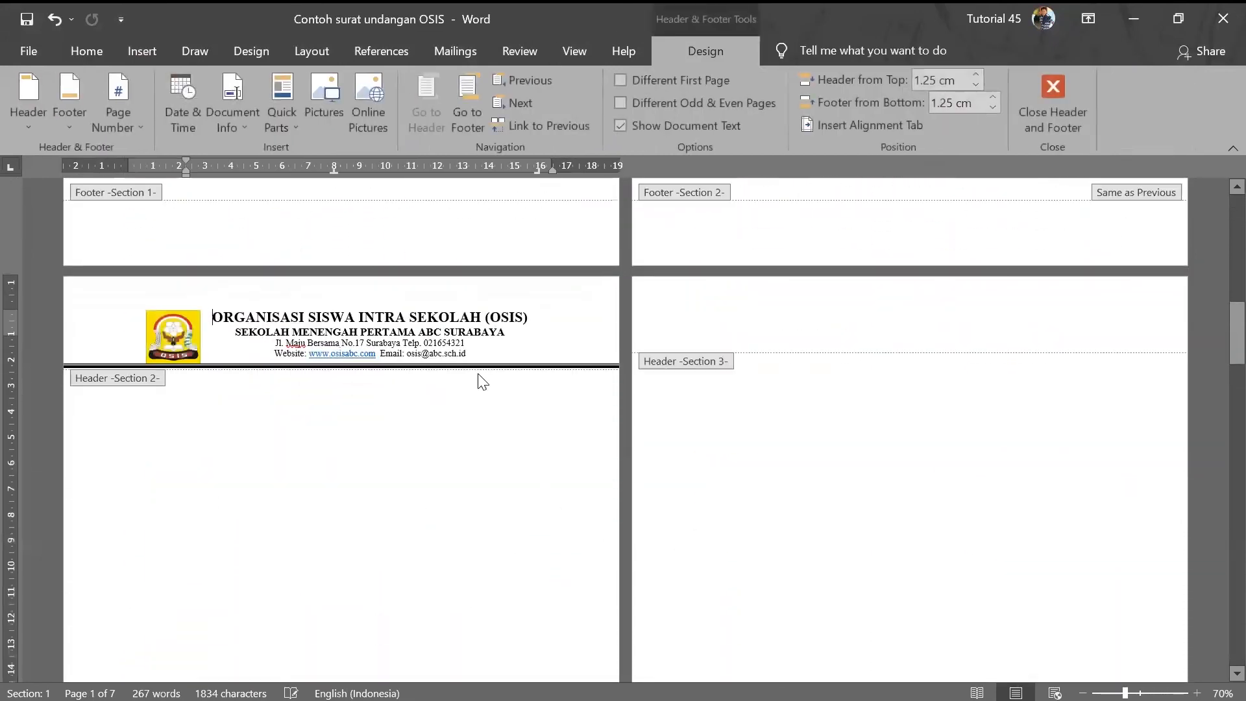
pyautogui.hotkey('ctrl', 'a')
pyautogui.press('Delete')
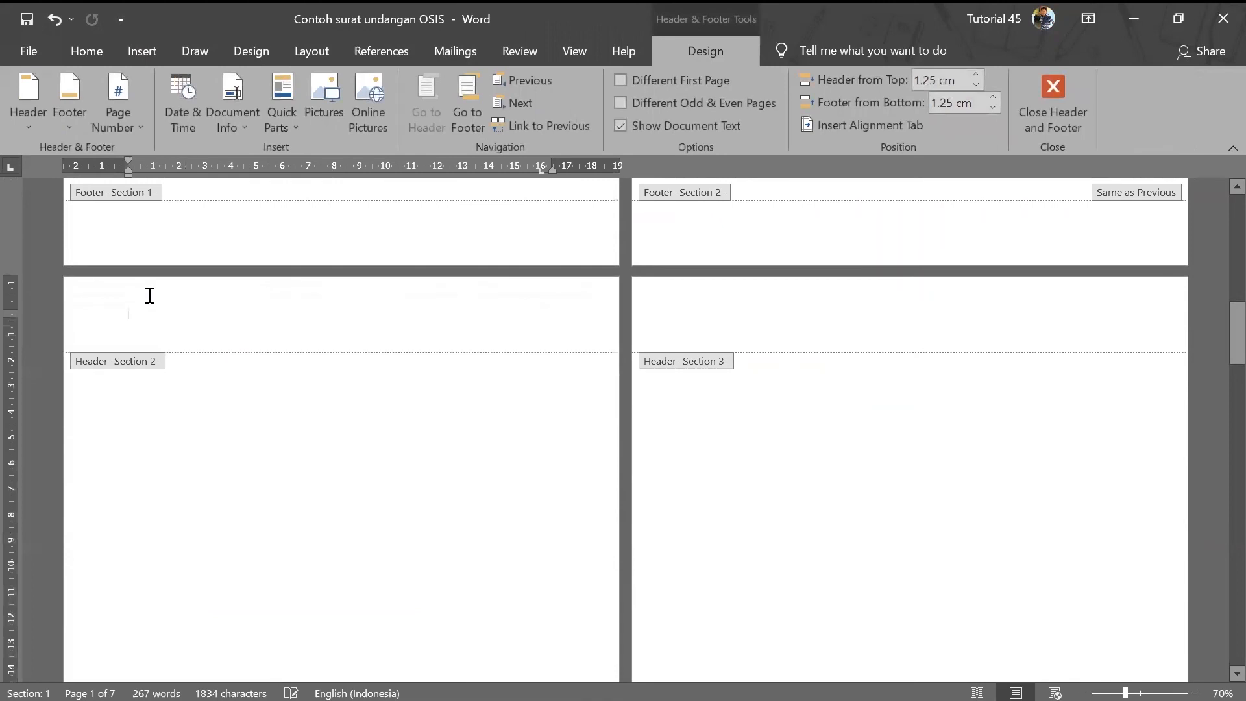
pyautogui.scroll(10, 162, 301)
pyautogui.scroll(1, 162, 302)
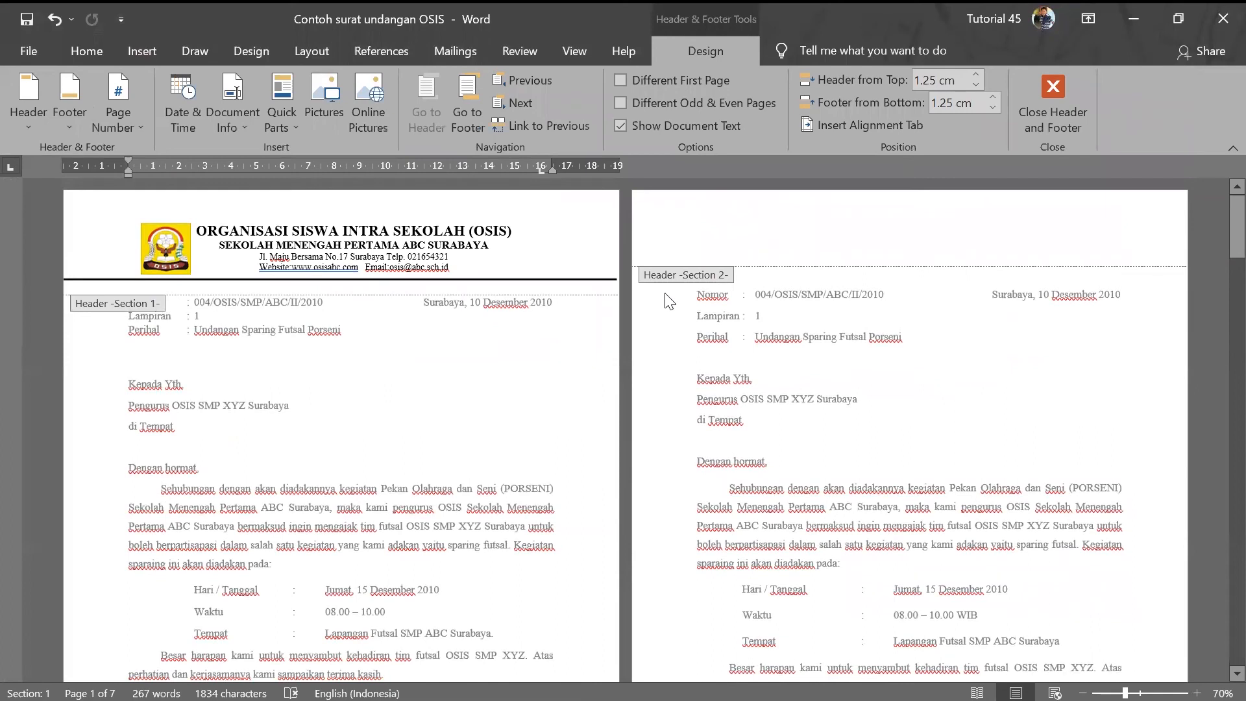
pyautogui.hotkey('ctrl', 'z')
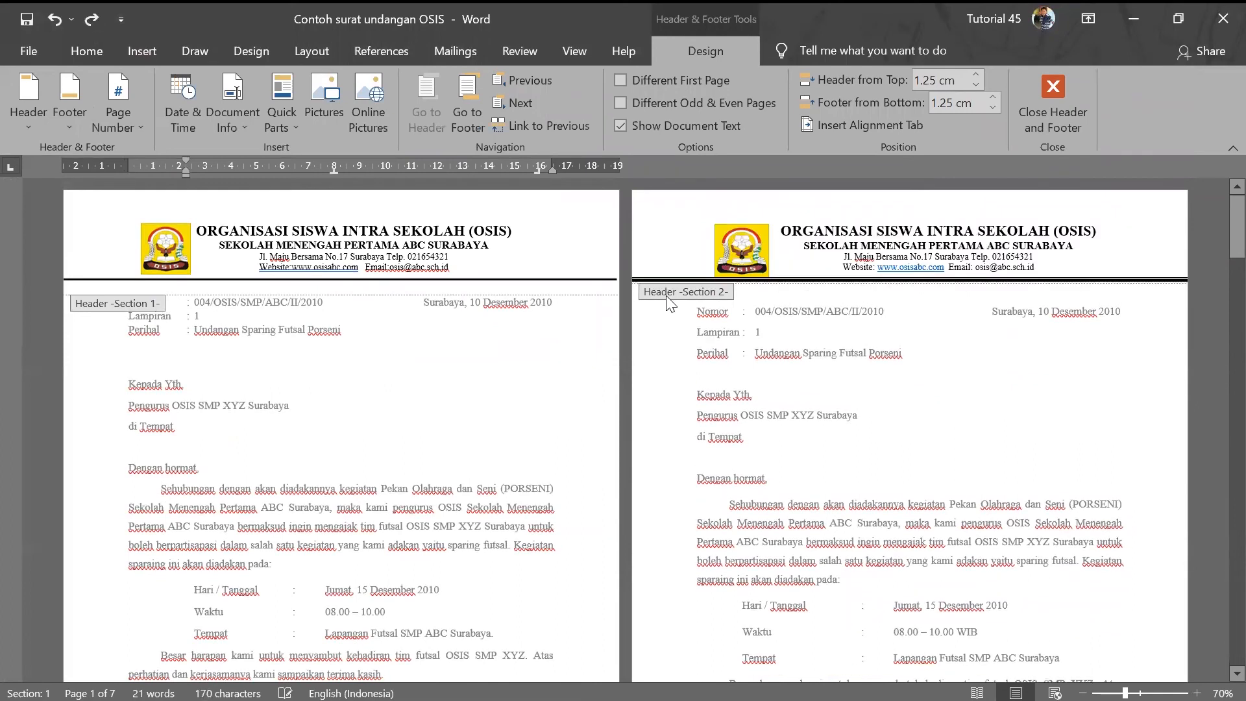
pyautogui.scroll(-10, 927, 365)
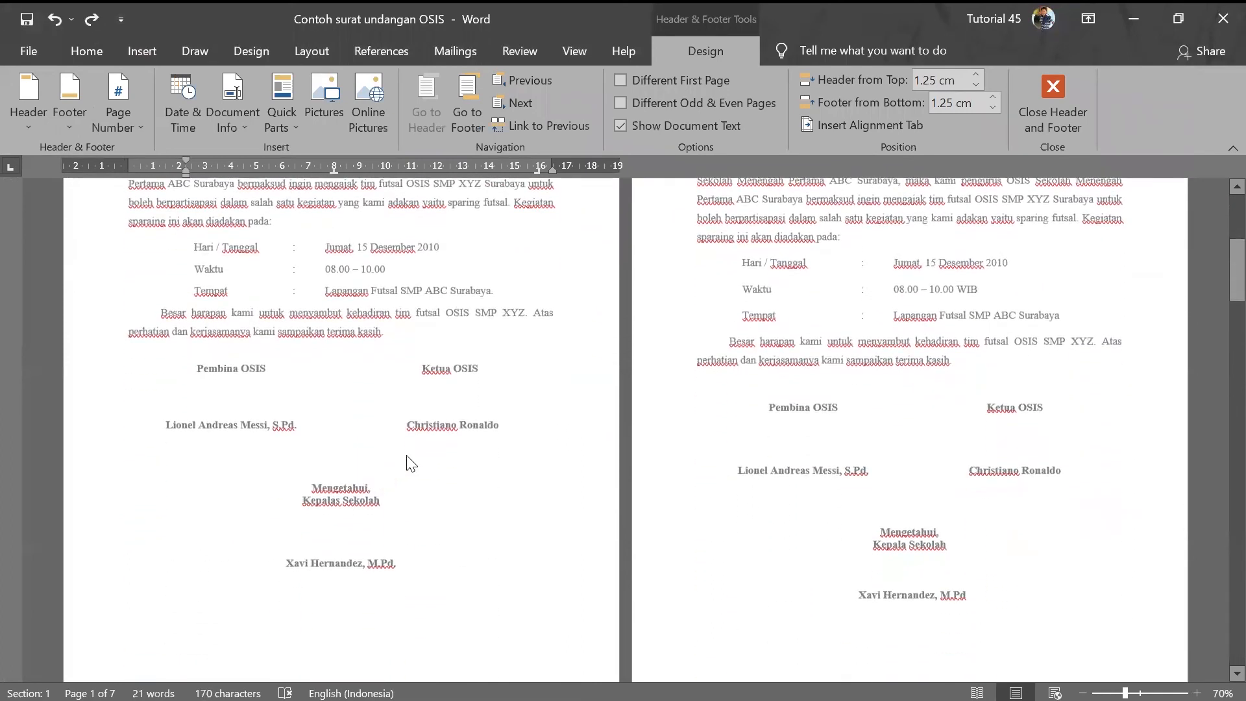
pyautogui.scroll(-7, 360, 567)
# - Toggle Link to Previous in the Section 2 header, keeping it separate from Section 1
pyautogui.click(389, 574)
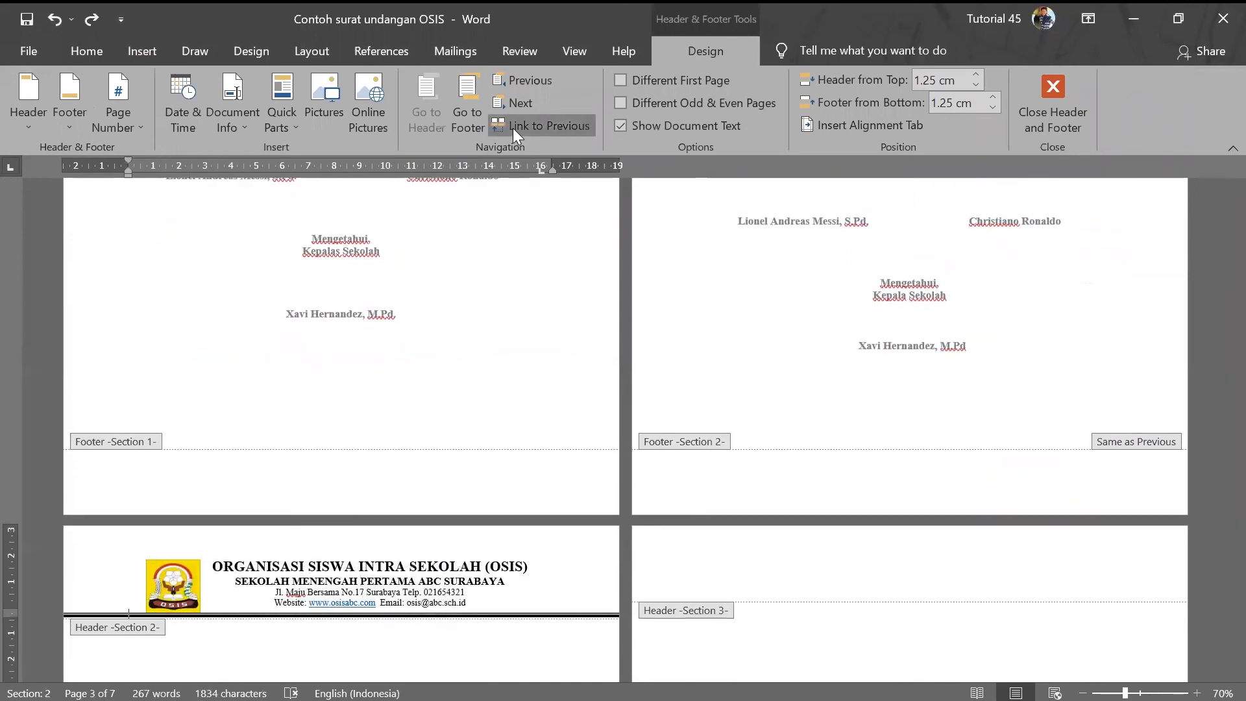
pyautogui.click(513, 127)
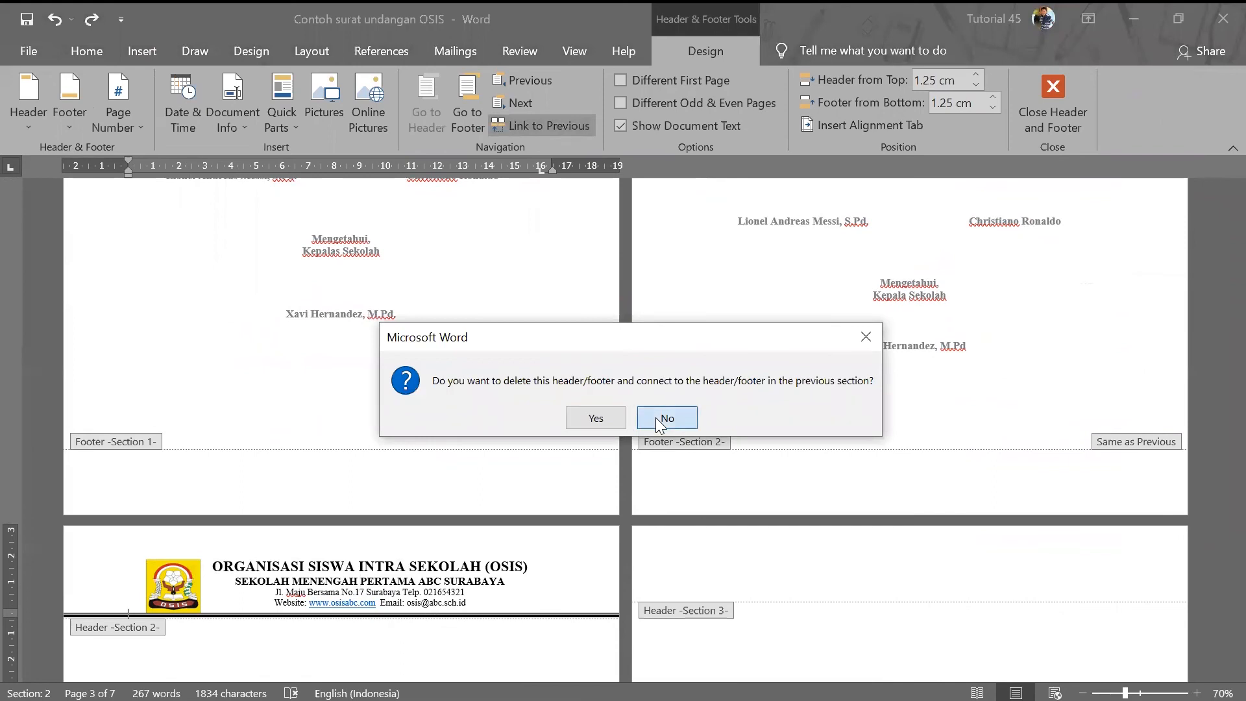
pyautogui.click(660, 419)
pyautogui.scroll(10, 535, 540)
pyautogui.scroll(1, 529, 535)
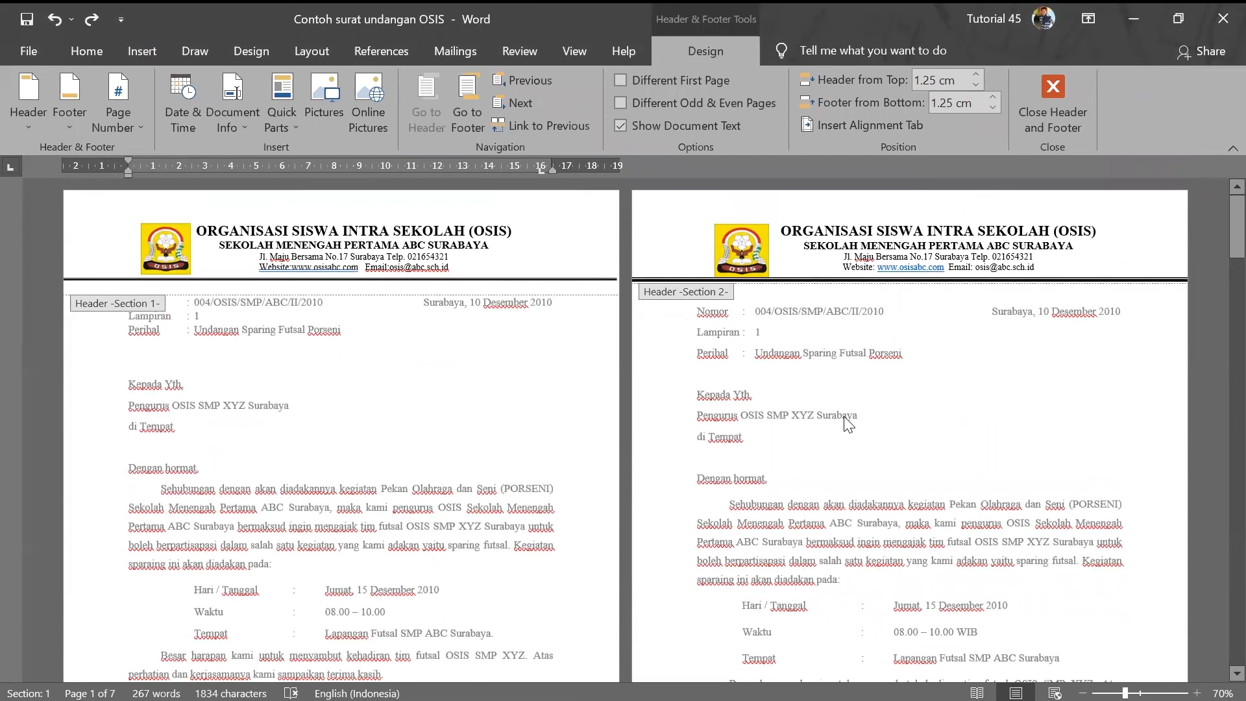
pyautogui.scroll(-1, 846, 423)
pyautogui.scroll(1, 846, 409)
pyautogui.click(842, 240)
pyautogui.scroll(-18, 687, 402)
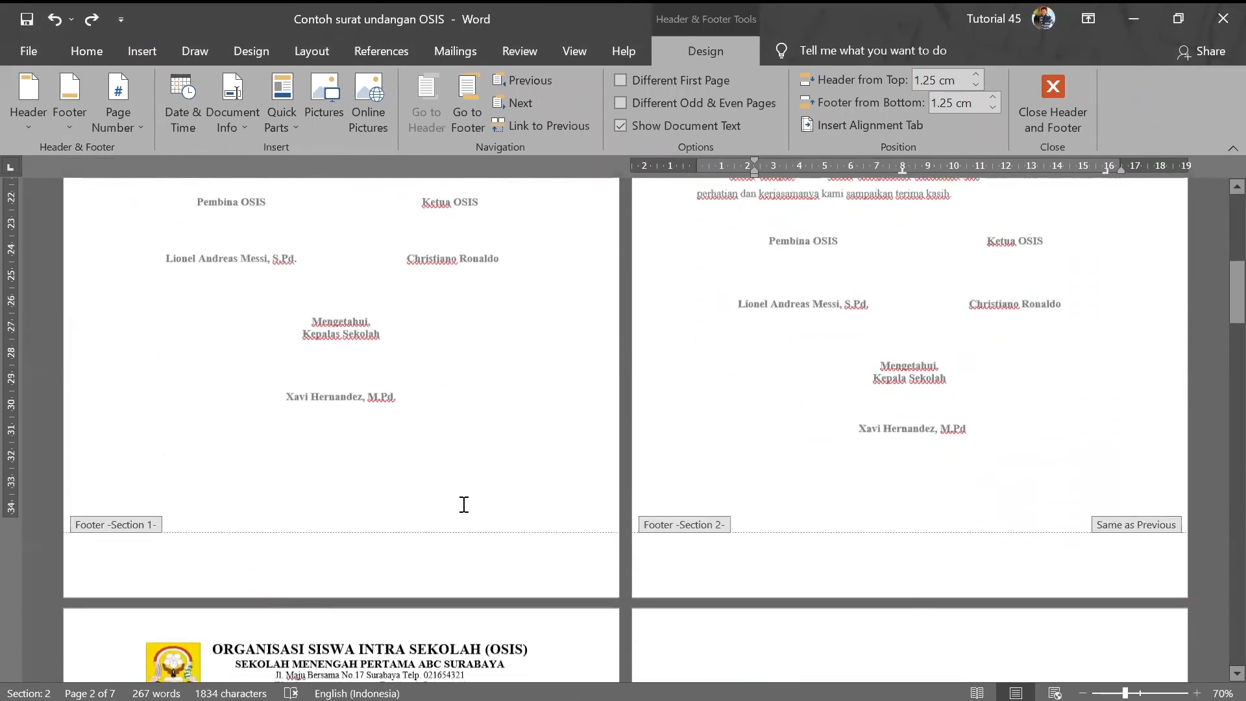
pyautogui.scroll(-5, 464, 505)
# - Review the page 3 header, then return to the letter body on page 2
pyautogui.click(450, 521)
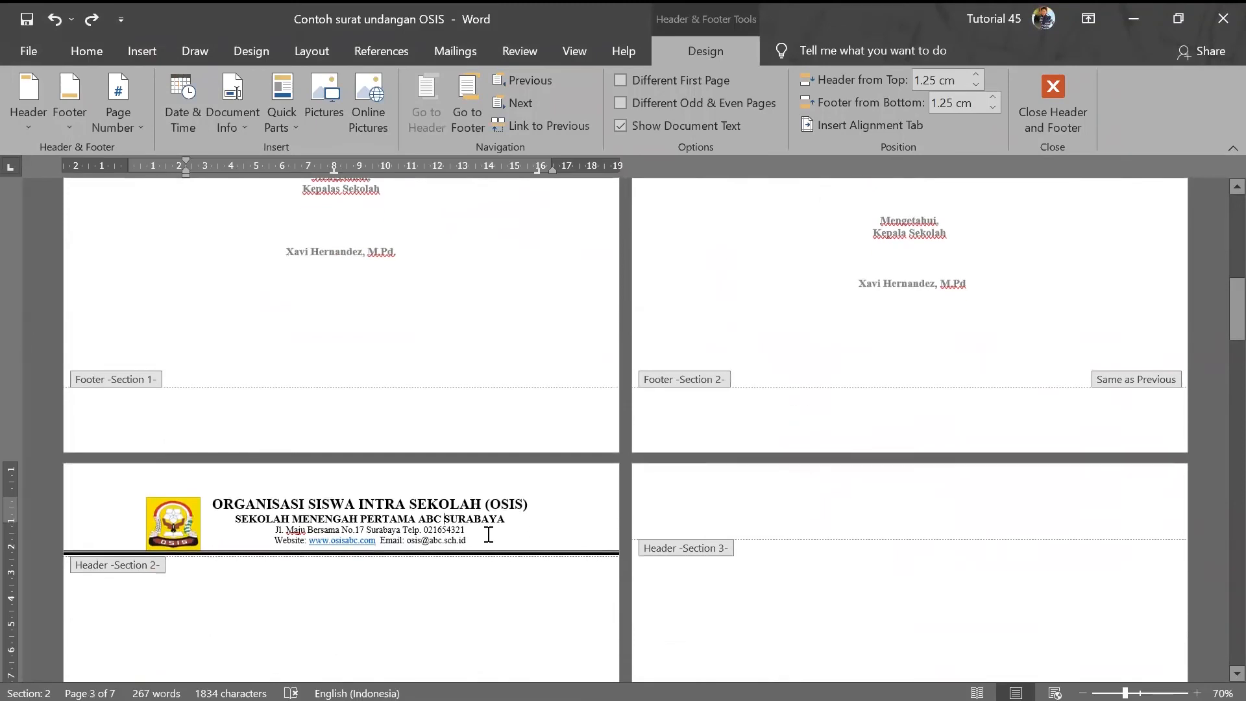
pyautogui.scroll(-10, 548, 517)
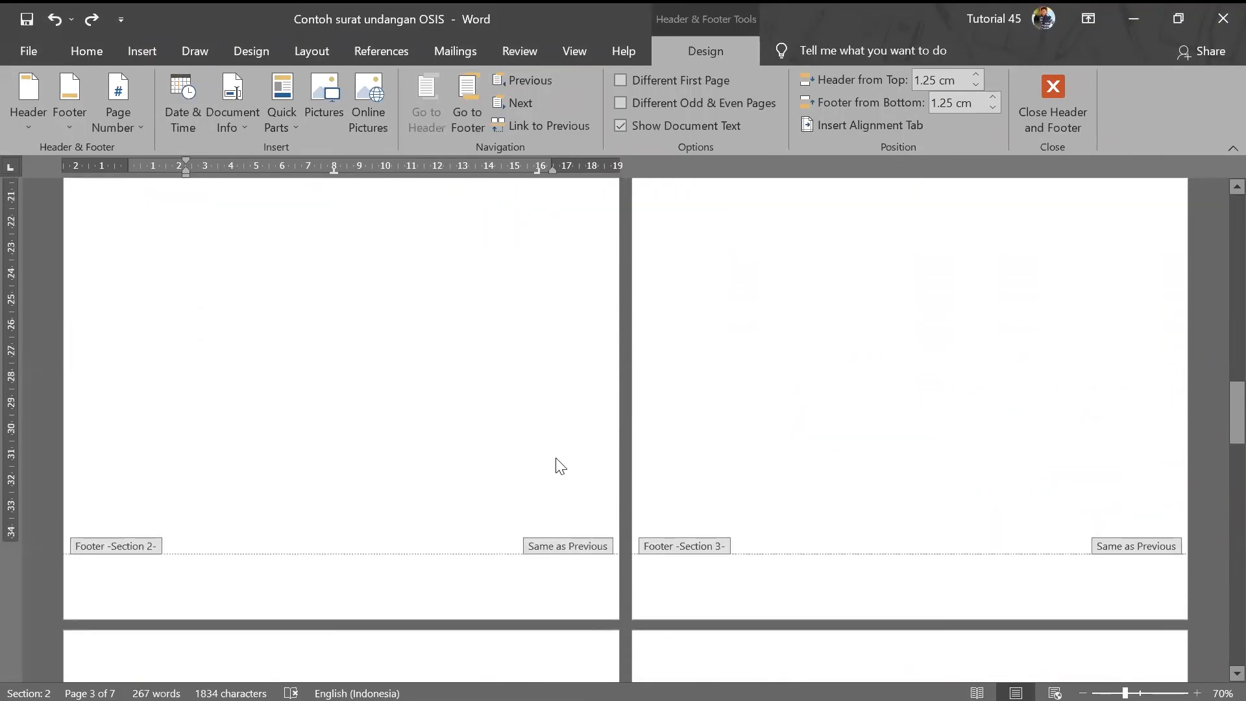
pyautogui.scroll(-8, 558, 480)
pyautogui.scroll(5, 530, 496)
pyautogui.scroll(10, 530, 496)
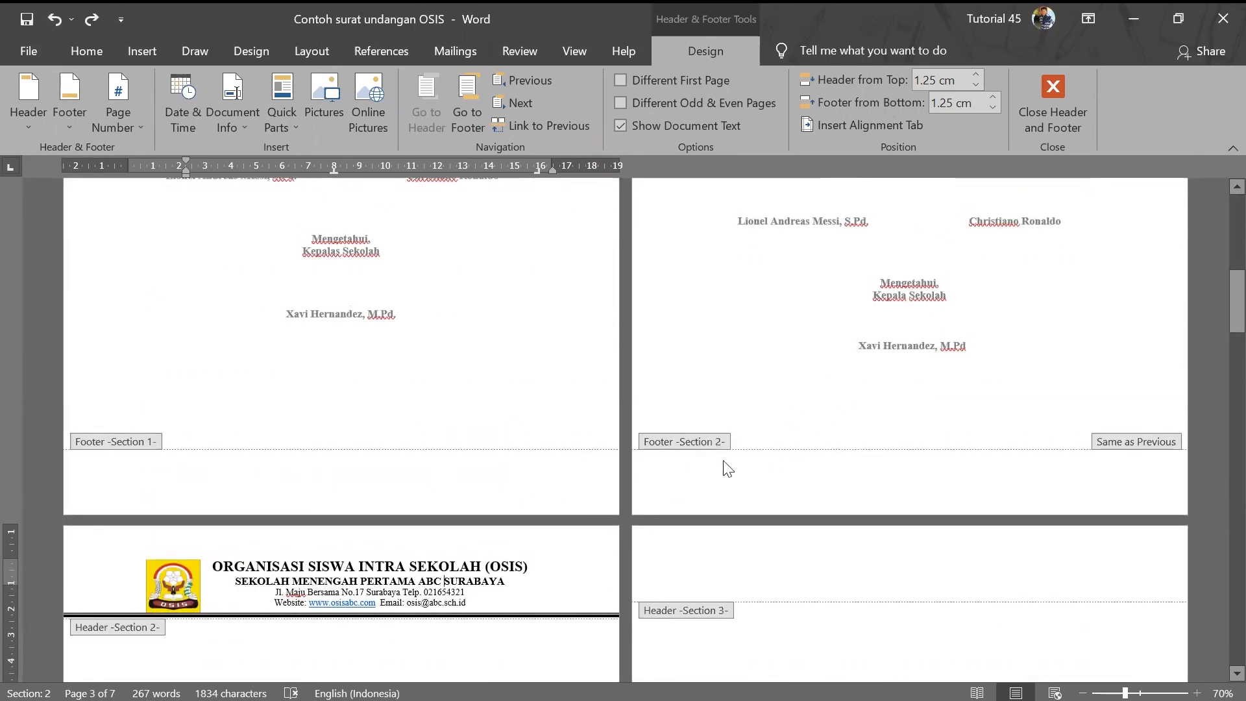
pyautogui.doubleClick(707, 413)
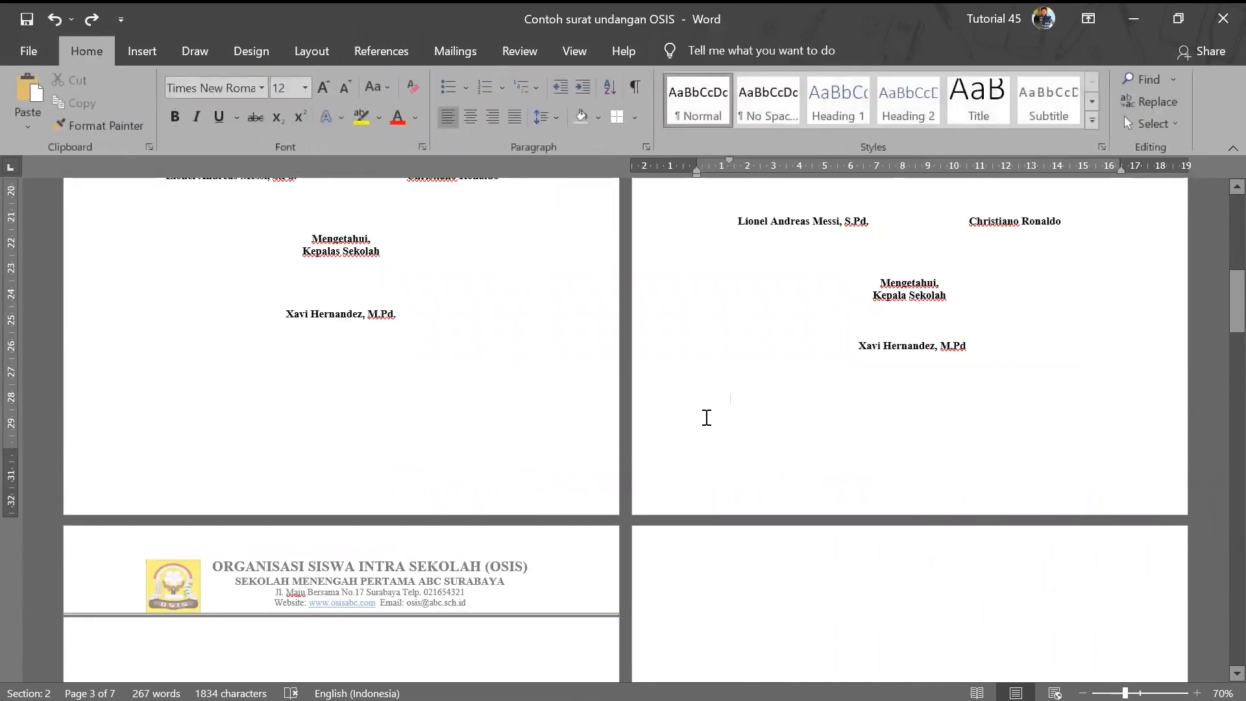
# - Insert a Next Page section break to start Section 3
pyautogui.click(314, 49)
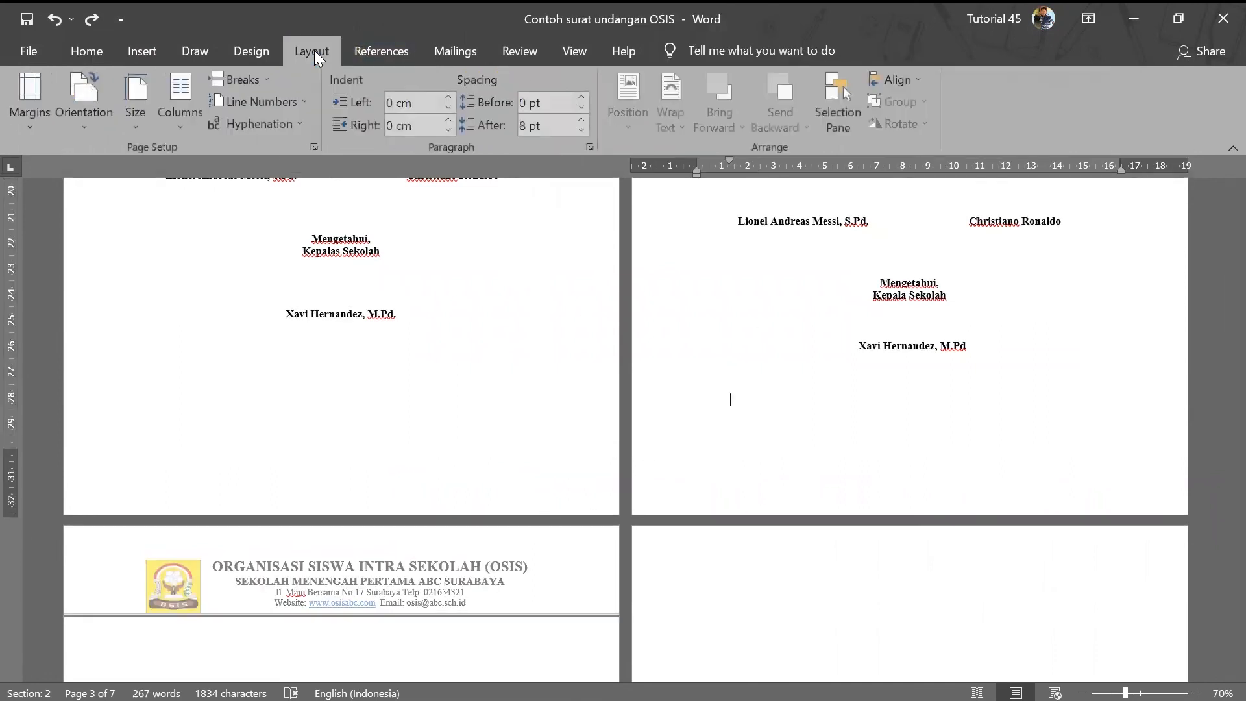
pyautogui.click(260, 80)
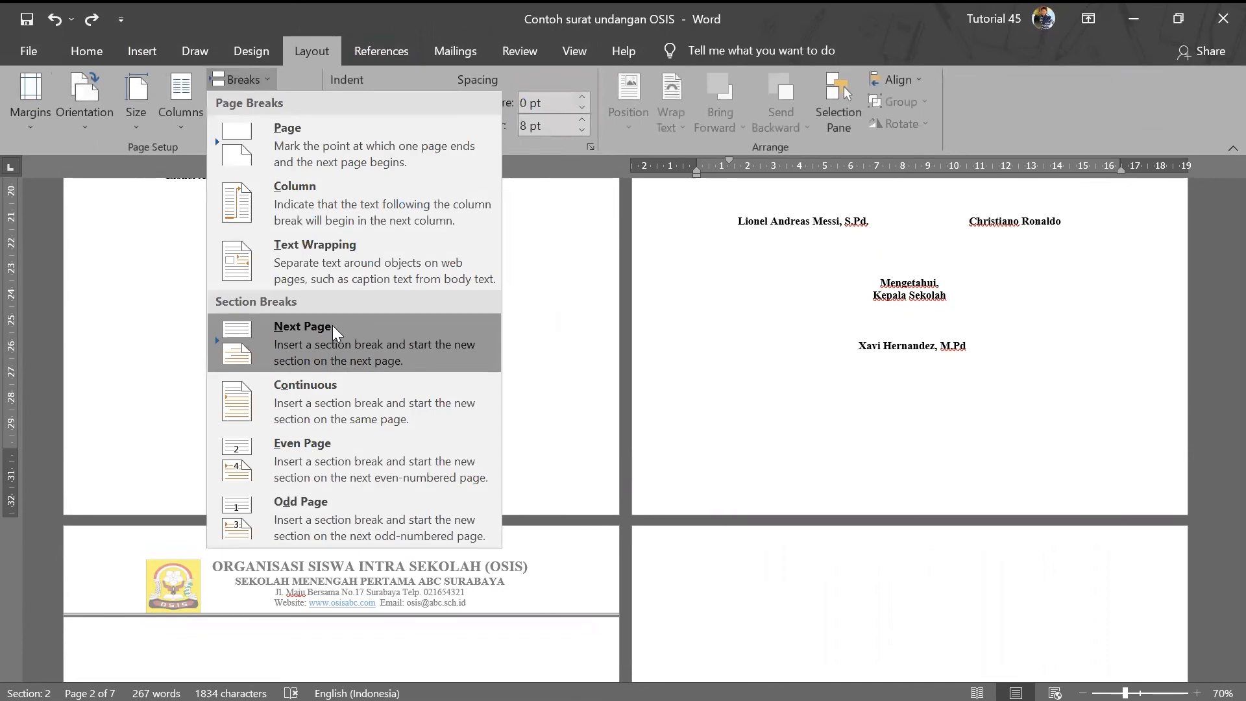
pyautogui.click(335, 330)
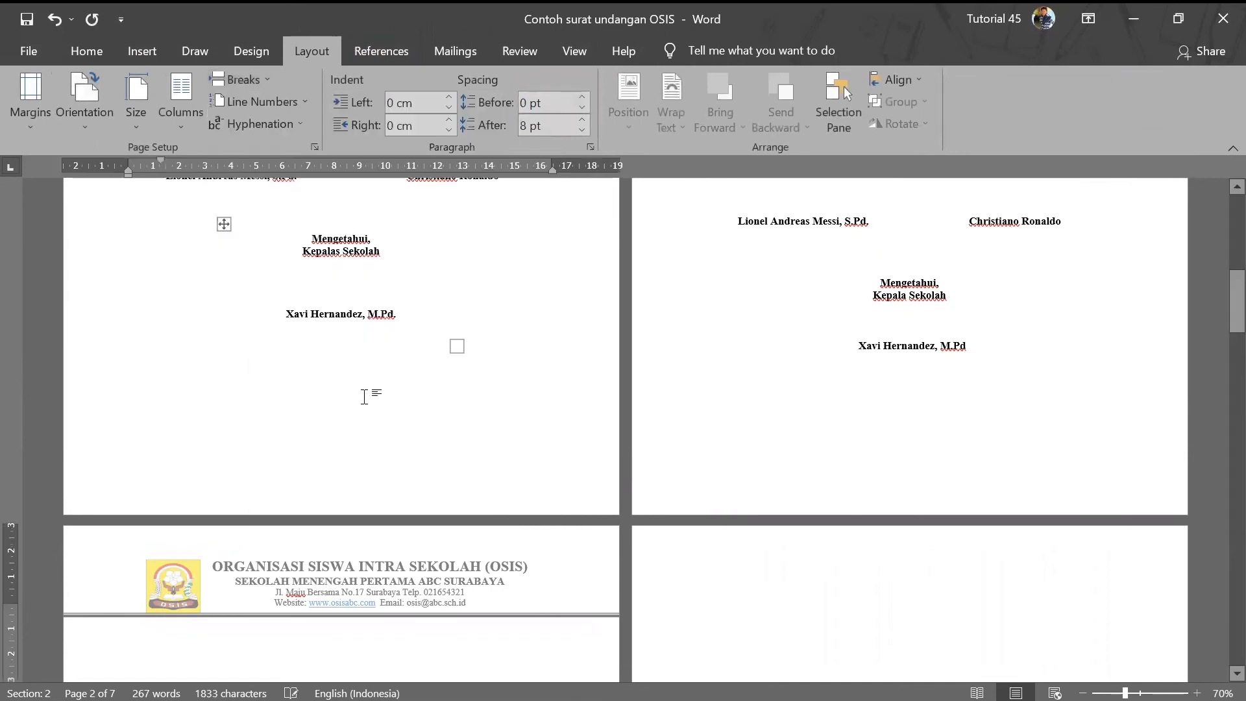
# - Unlink the Section 3 header from the previous section and delete its letterhead
pyautogui.doubleClick(333, 589)
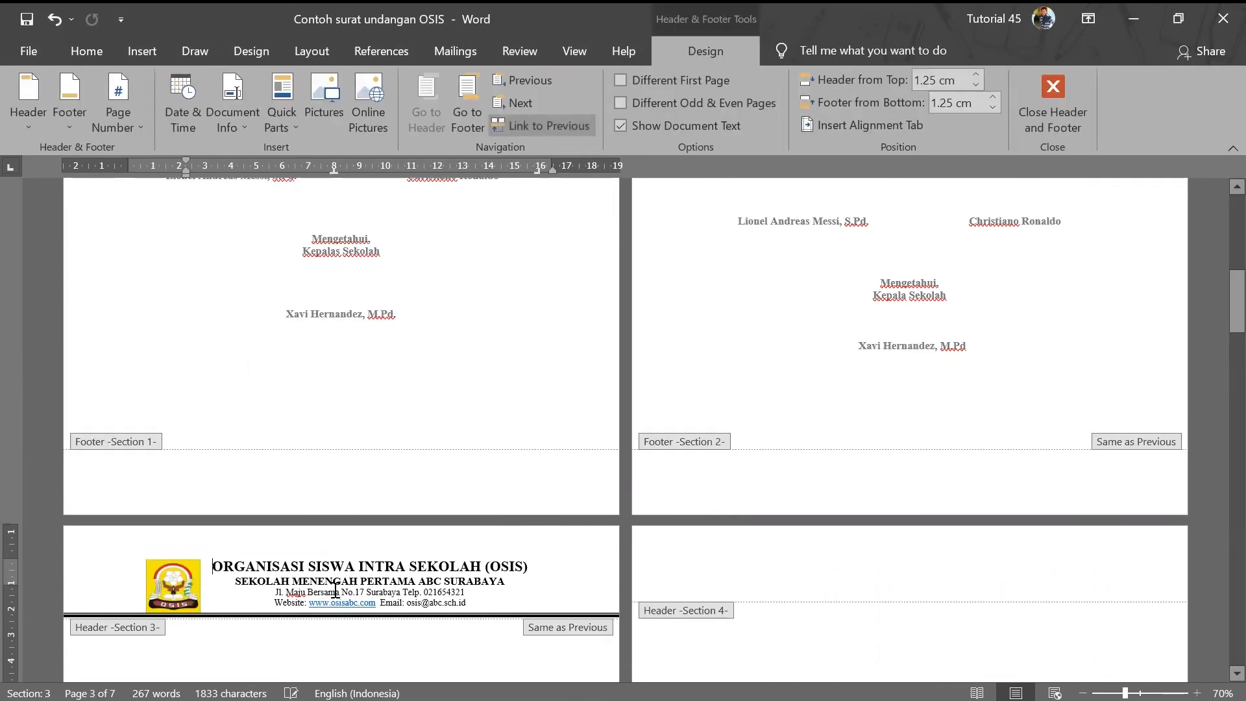
pyautogui.click(524, 126)
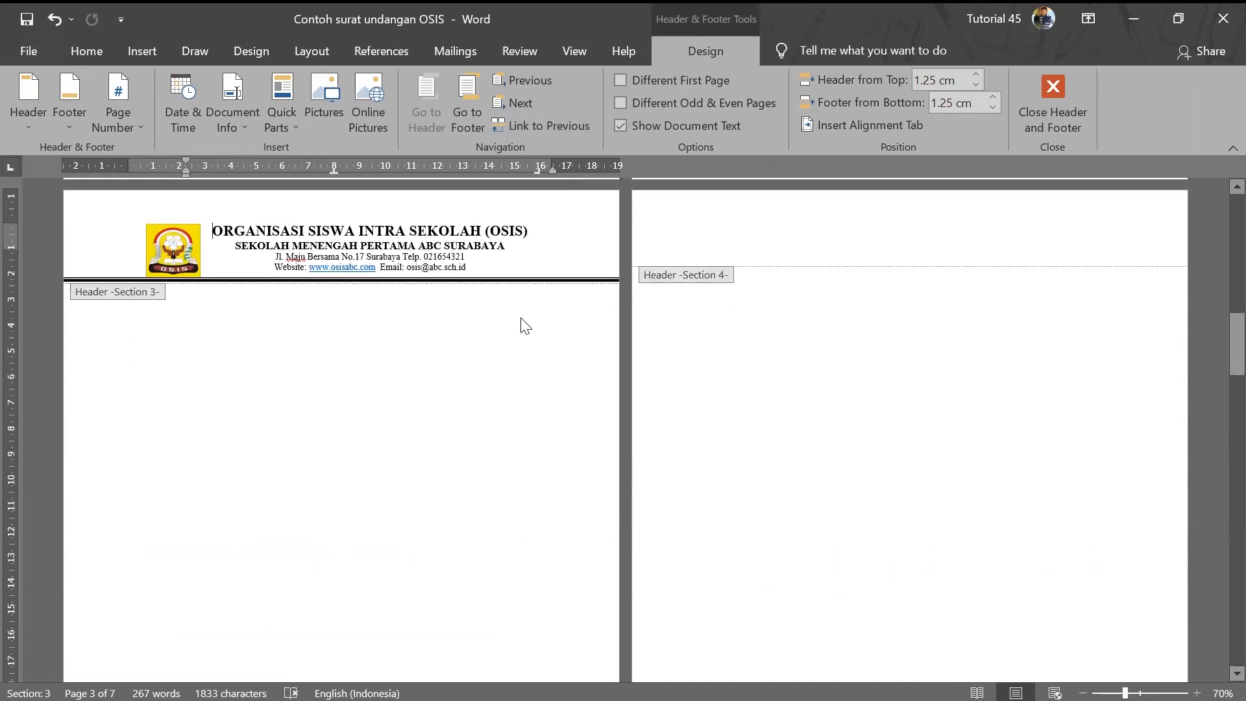
pyautogui.scroll(2, 517, 292)
pyautogui.moveTo(511, 360); pyautogui.dragTo(94, 330)
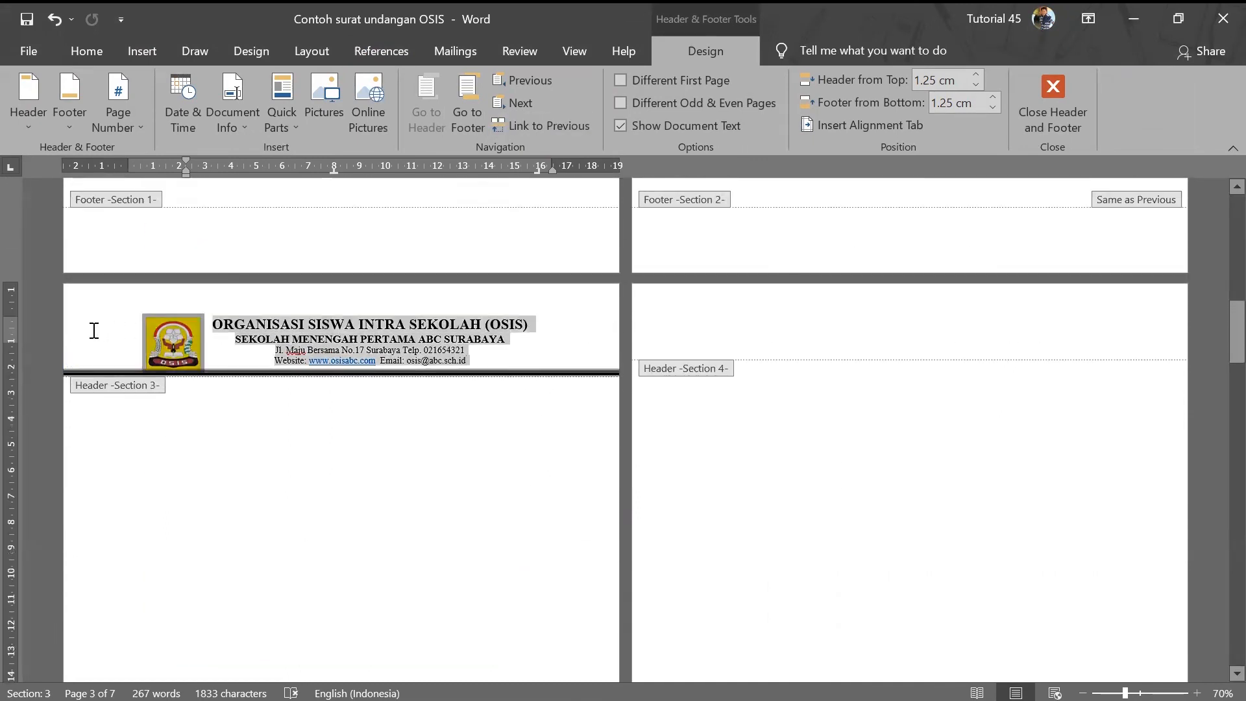
pyautogui.press('Delete')
pyautogui.scroll(10, 675, 362)
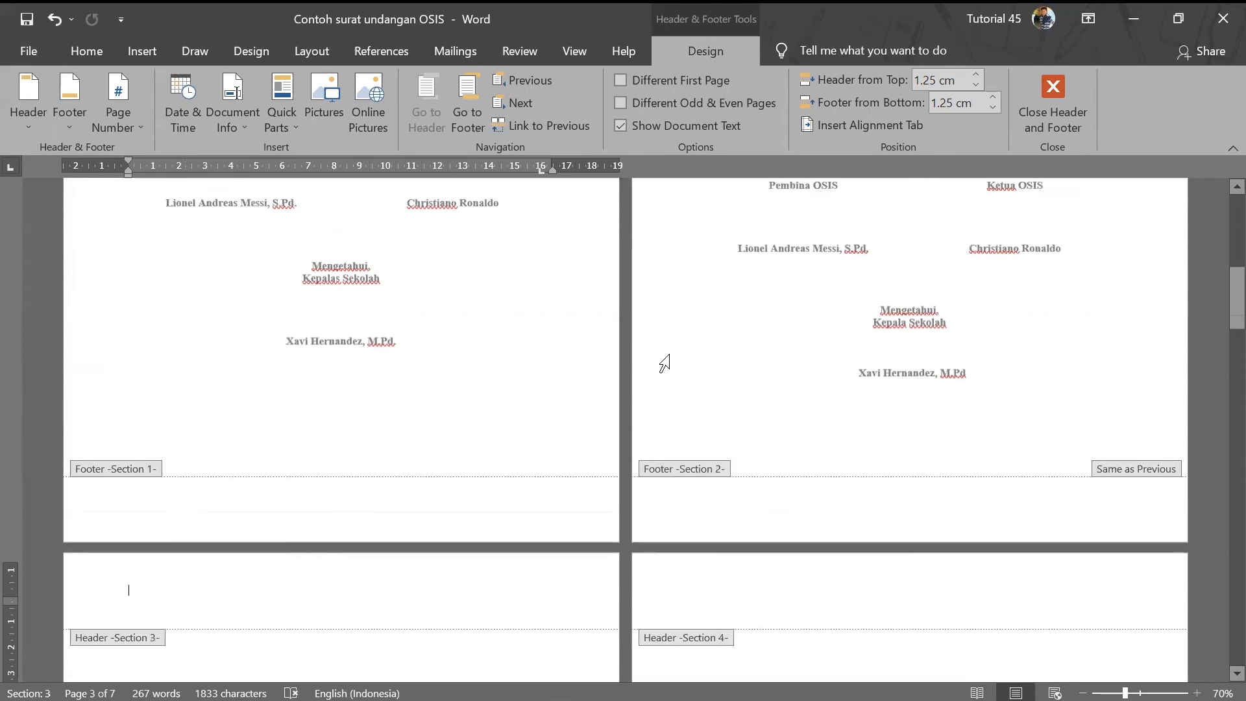
pyautogui.scroll(3, 674, 362)
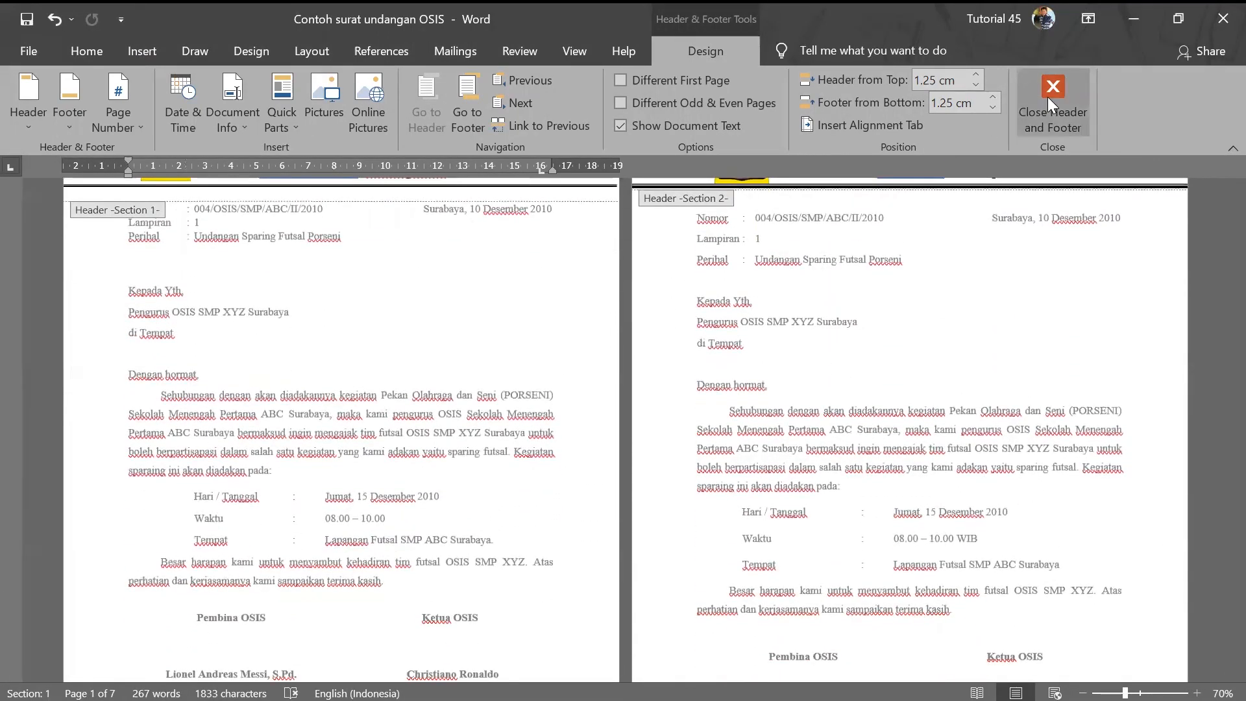
pyautogui.click(1047, 96)
pyautogui.scroll(-10, 676, 556)
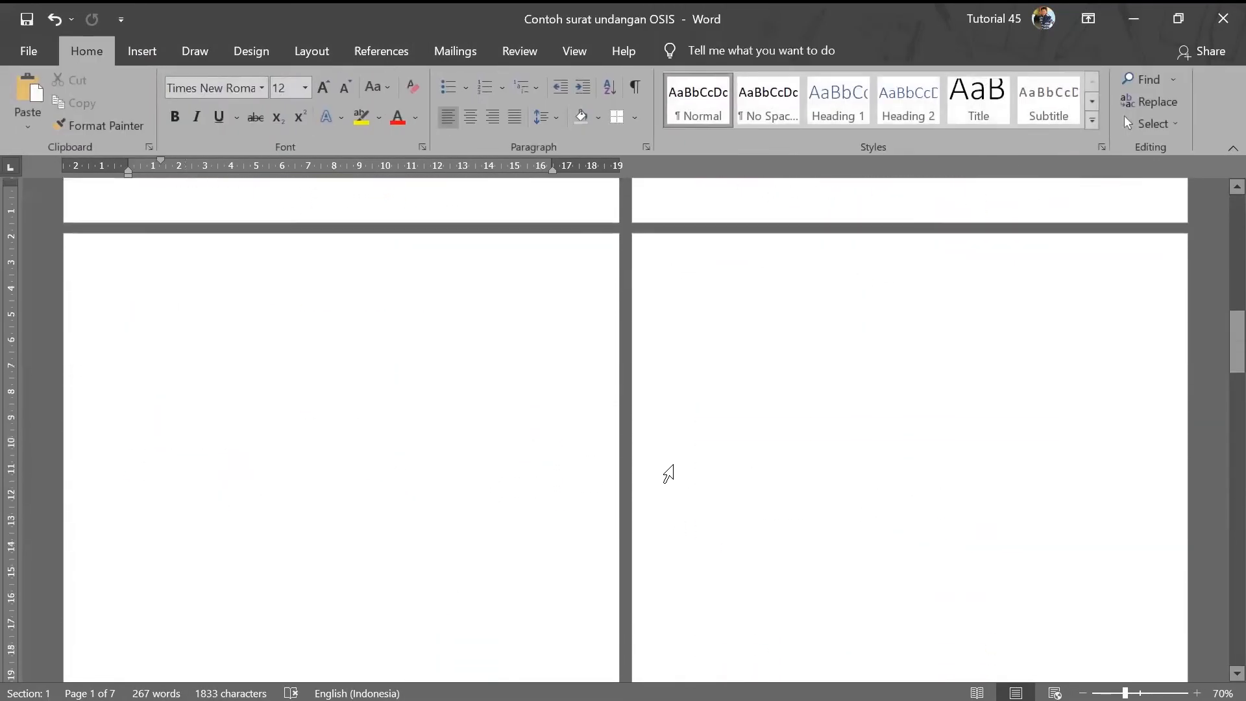
# - Drag the letter-format chart picture on page 5 a little lower, then scroll back up
pyautogui.scroll(-10, 700, 453)
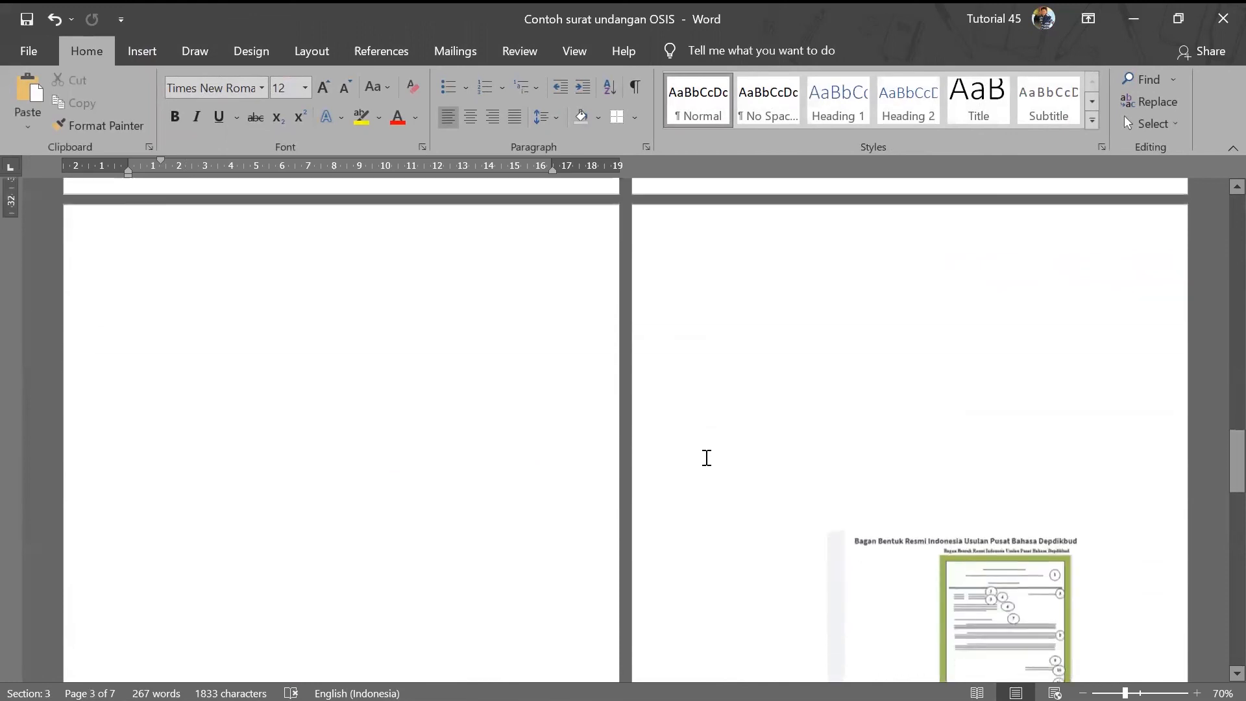
pyautogui.scroll(-8, 707, 454)
pyautogui.click(953, 495)
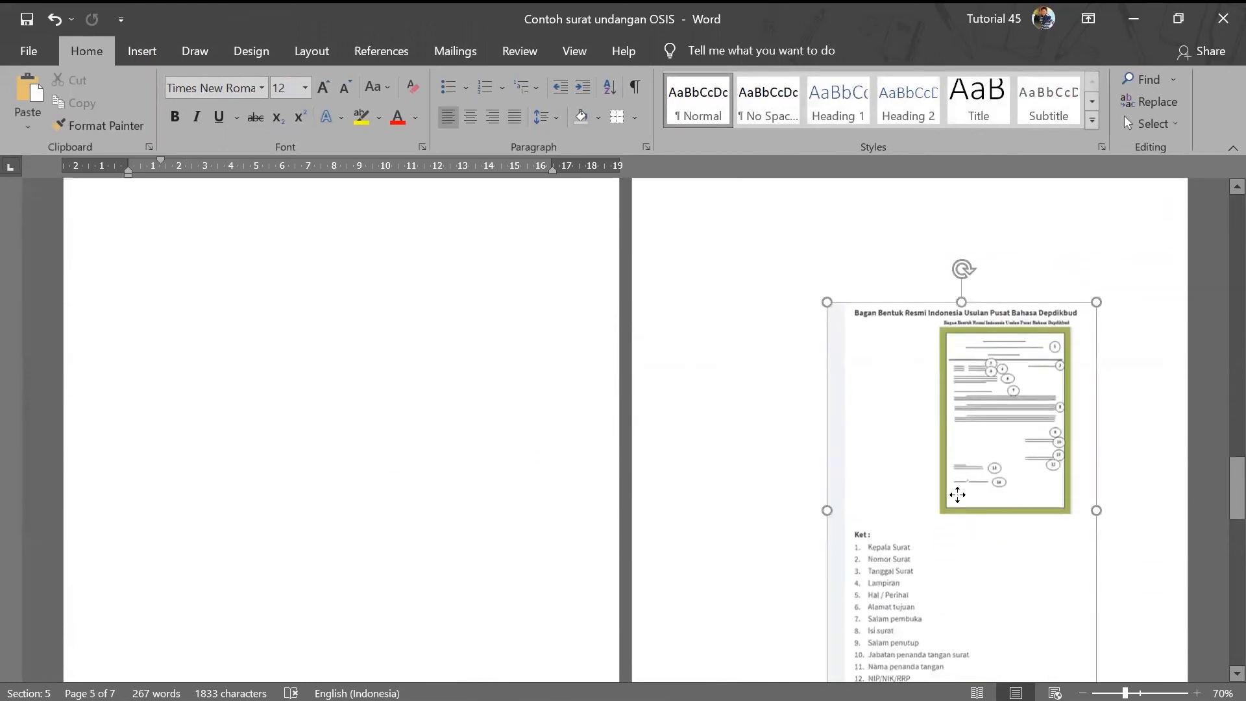
pyautogui.scroll(-2, 947, 454)
pyautogui.moveTo(941, 419); pyautogui.dragTo(933, 446)
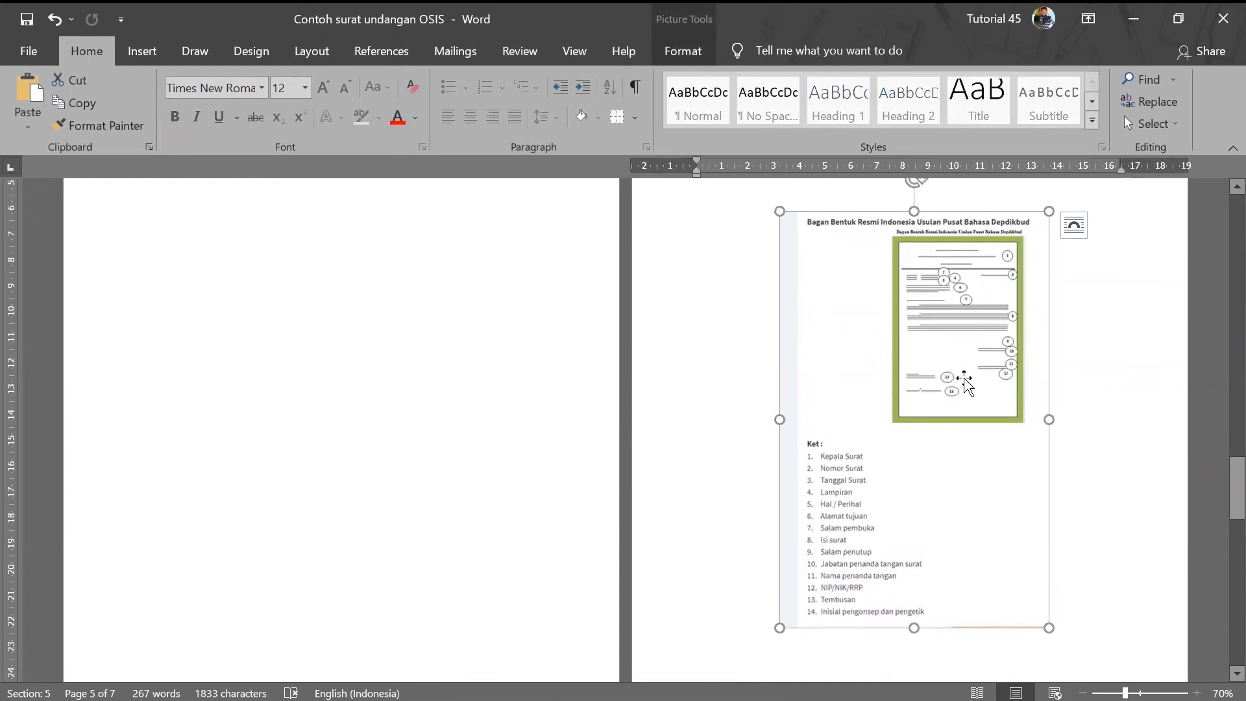
pyautogui.moveTo(964, 384); pyautogui.dragTo(961, 461)
pyautogui.scroll(10, 909, 445)
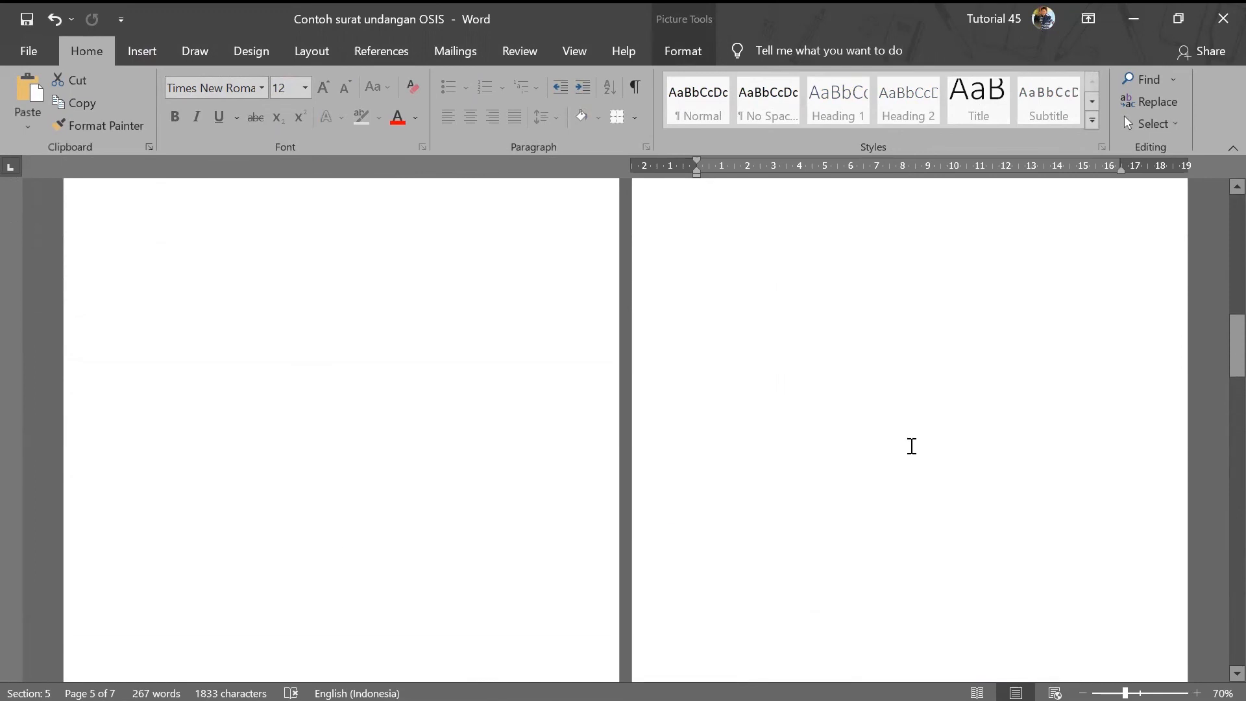
pyautogui.scroll(10, 911, 447)
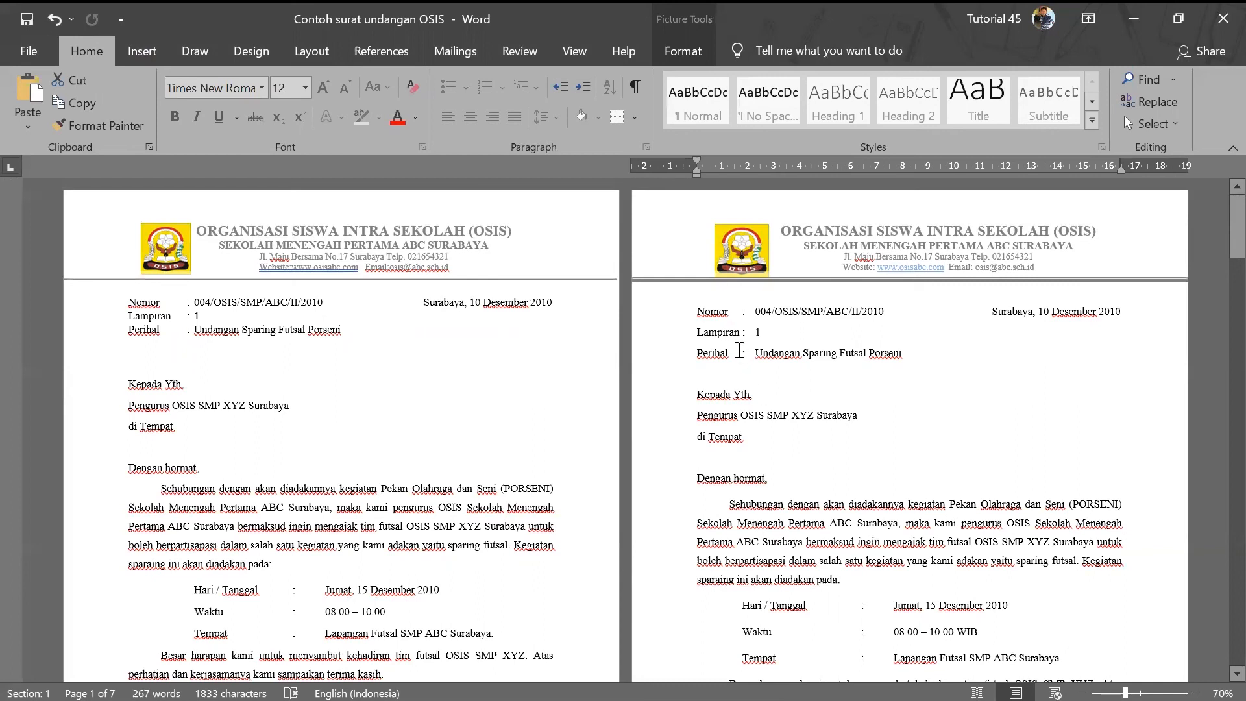
# - Set the Nomor, Lampiran and Perihal lines on page 2 to 1.0 line spacing
pyautogui.moveTo(700, 311); pyautogui.dragTo(910, 353)
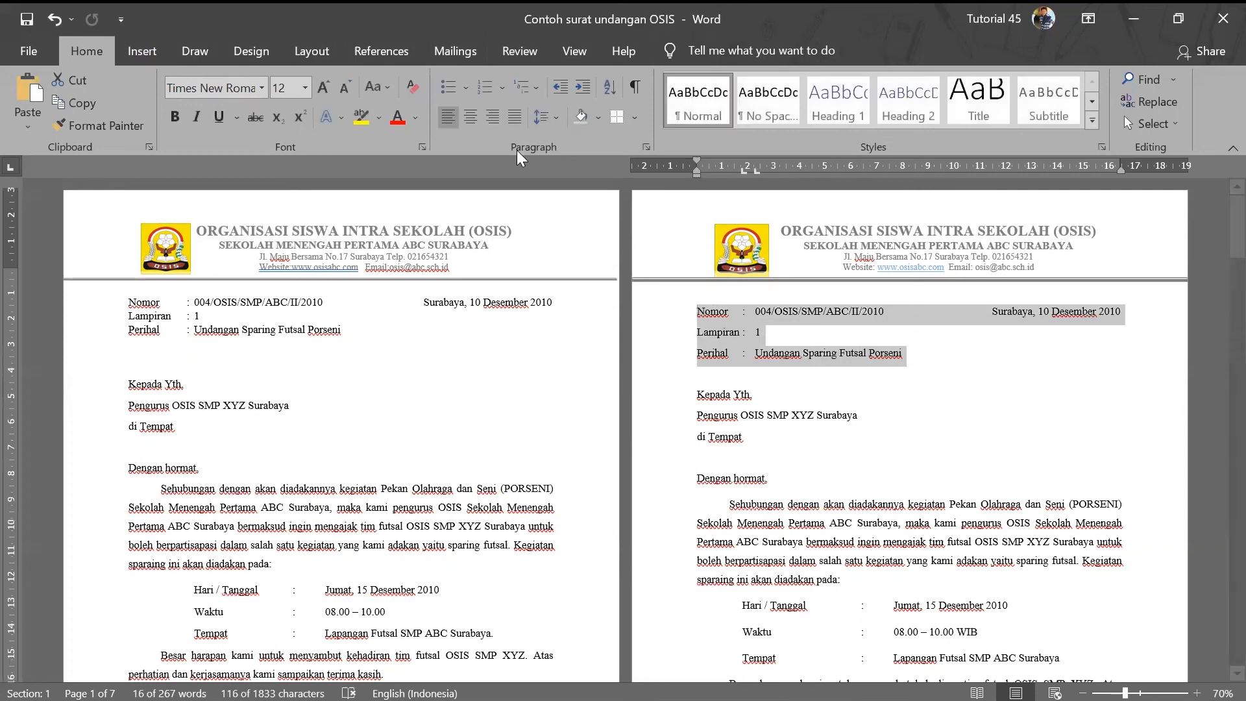
pyautogui.click(554, 119)
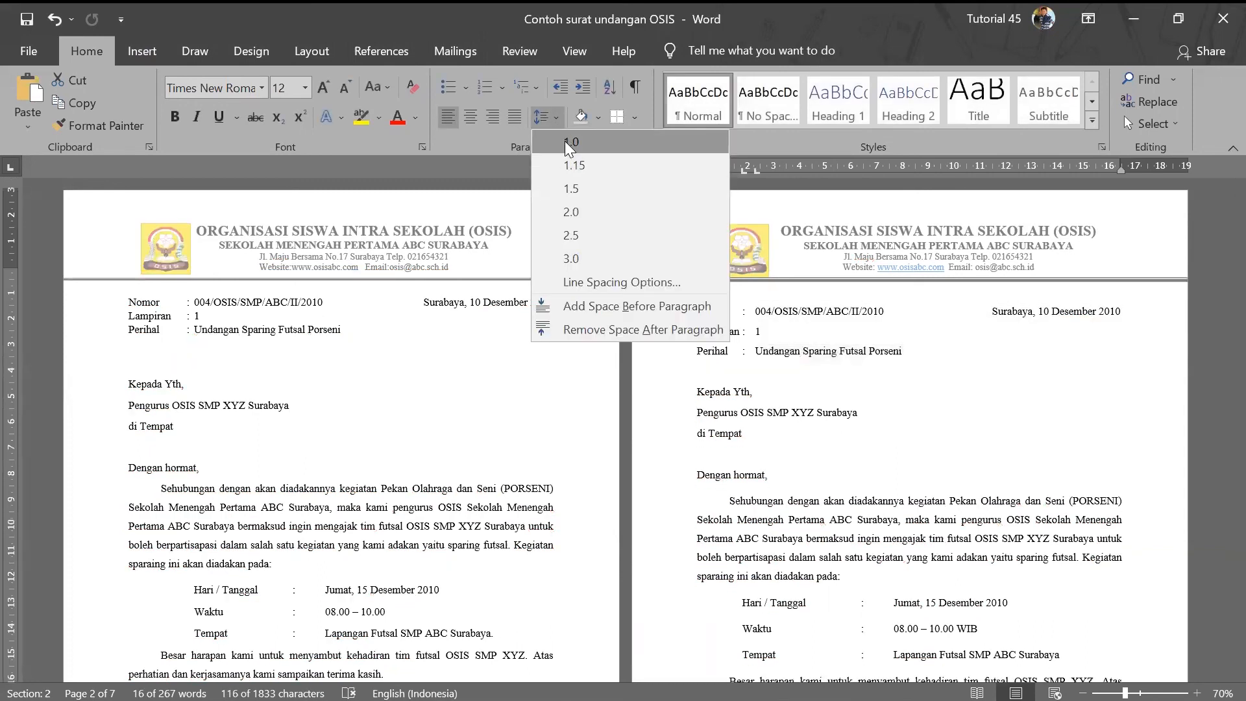
pyautogui.click(565, 142)
pyautogui.click(753, 355)
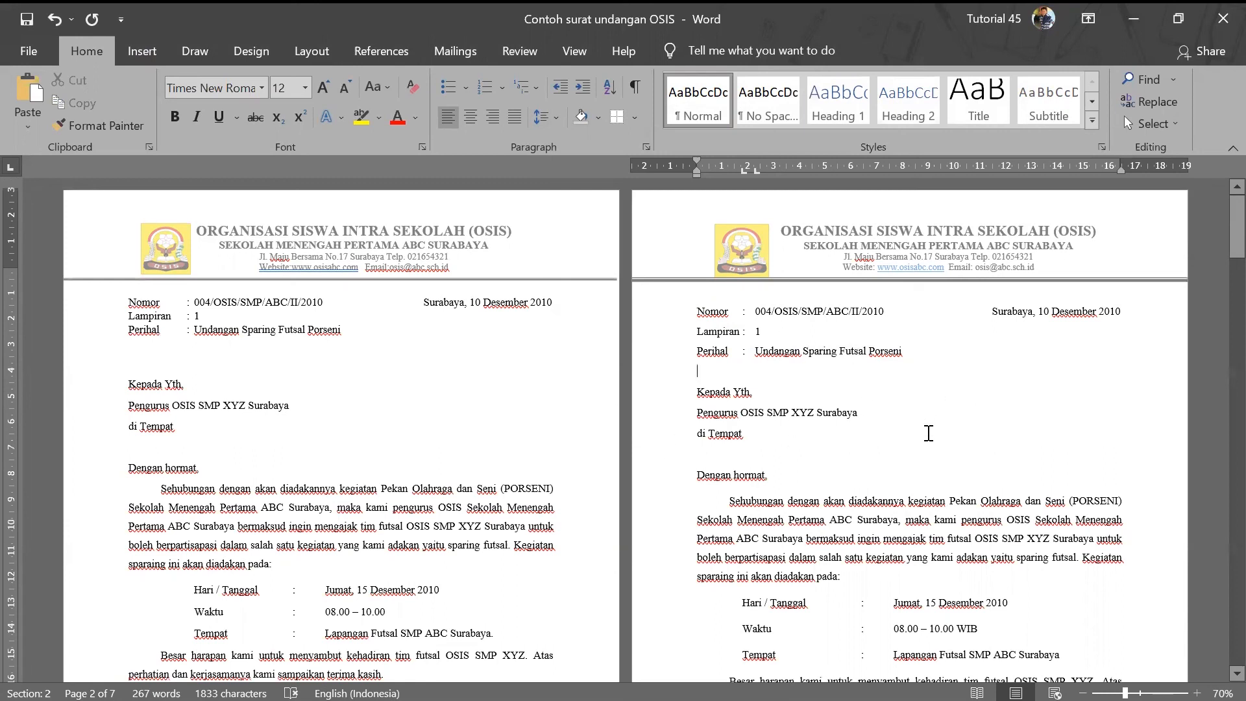
pyautogui.scroll(-1, 825, 460)
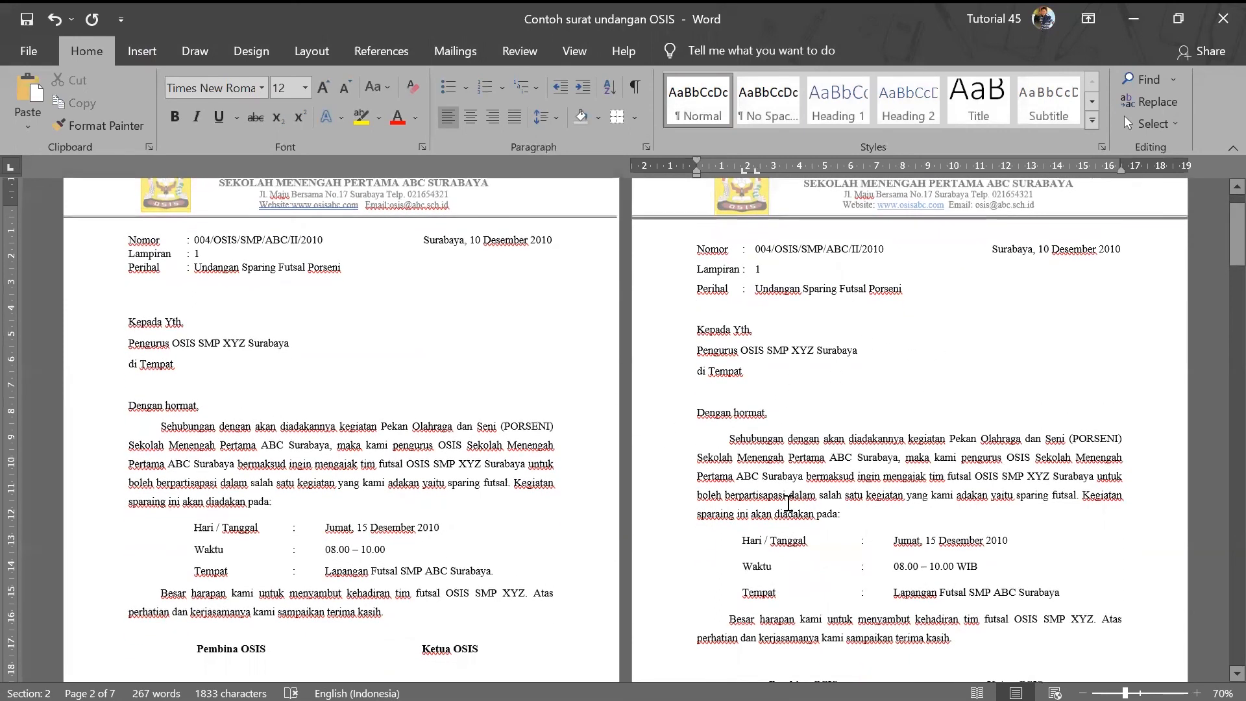
pyautogui.scroll(-4, 786, 503)
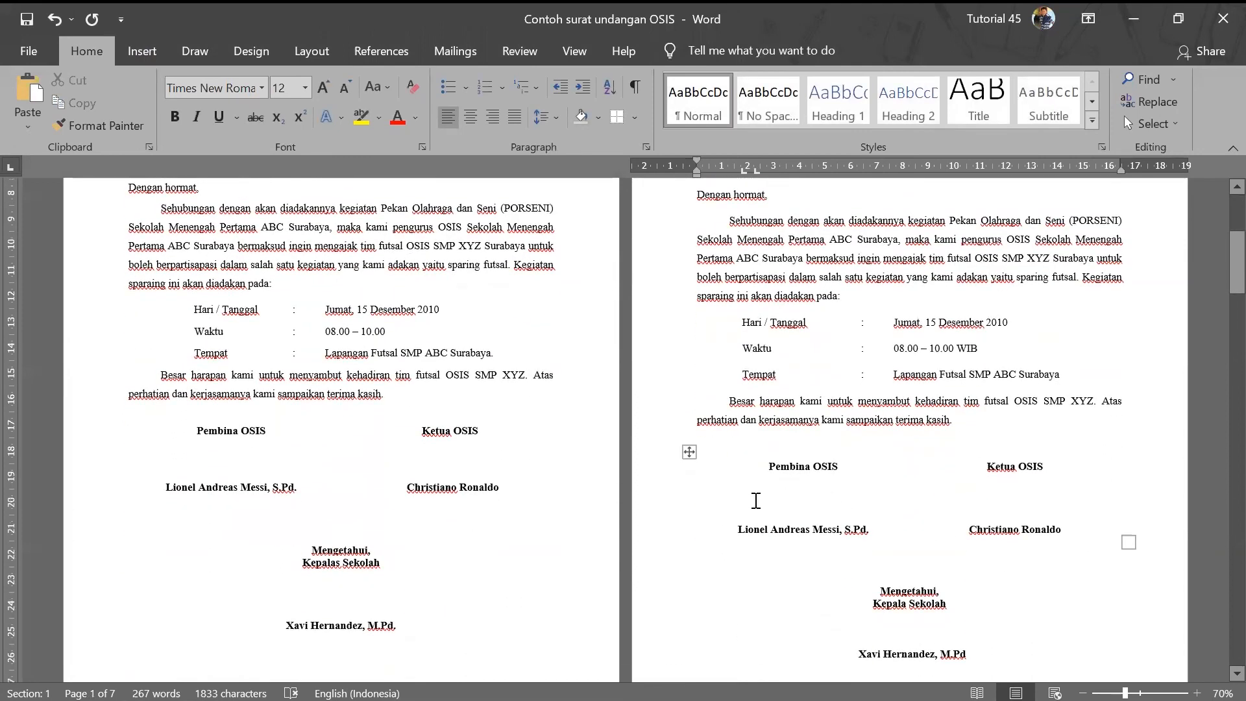
pyautogui.scroll(-2, 879, 521)
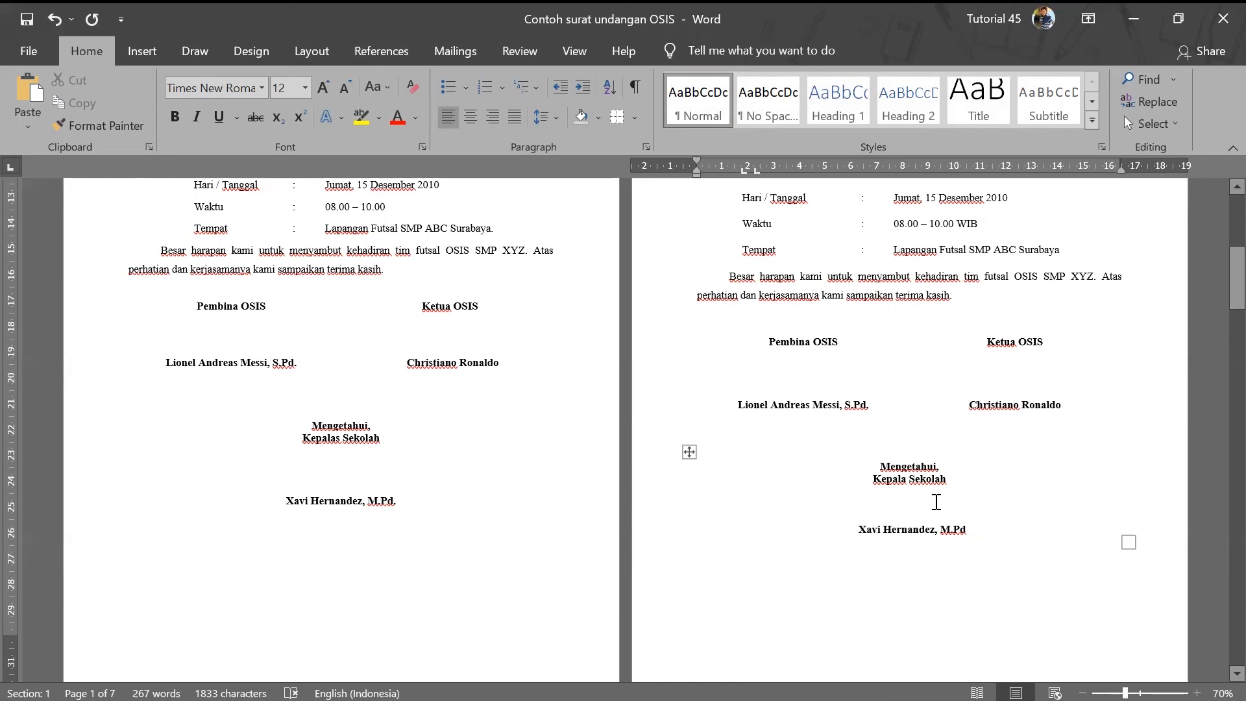
pyautogui.scroll(5, 942, 505)
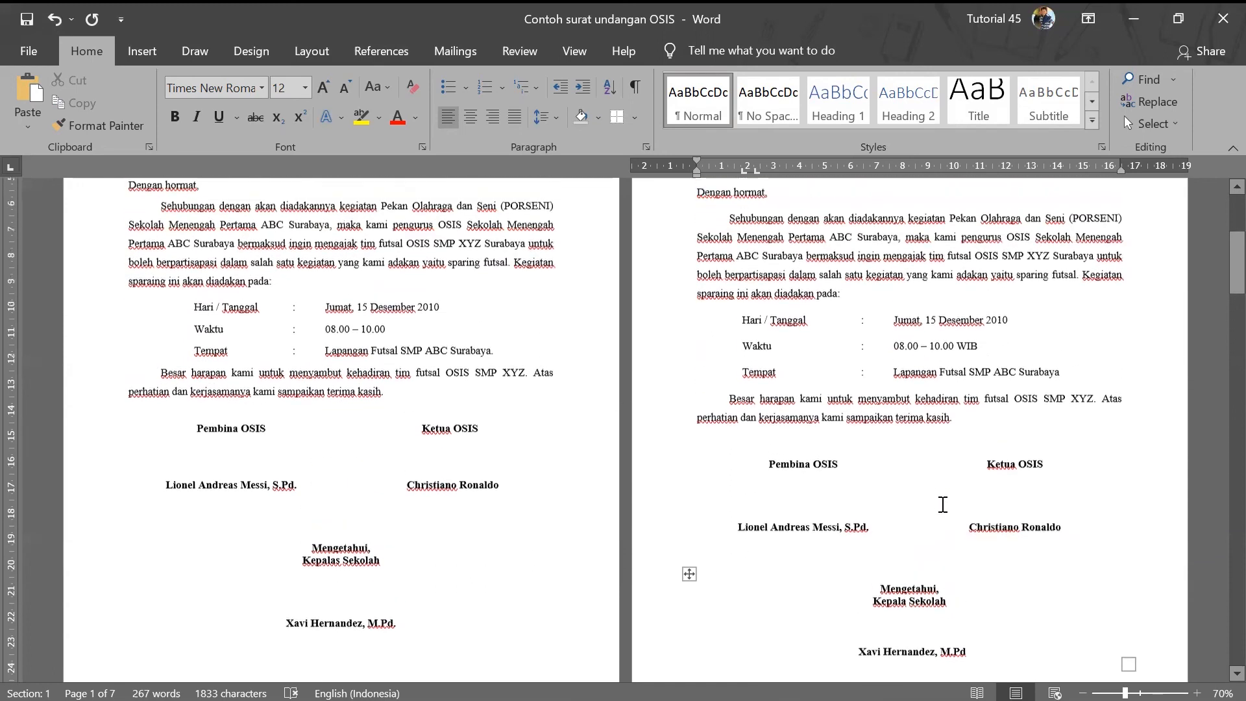
pyautogui.scroll(2, 847, 416)
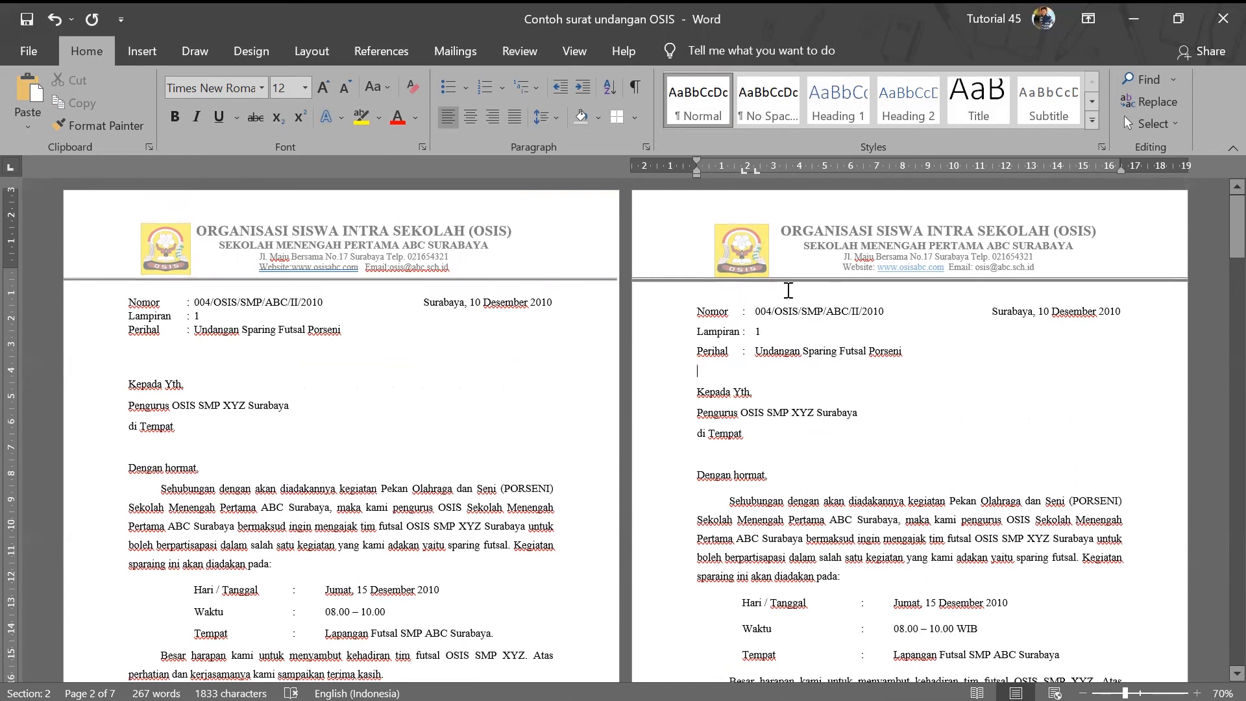
pyautogui.scroll(-5, 782, 366)
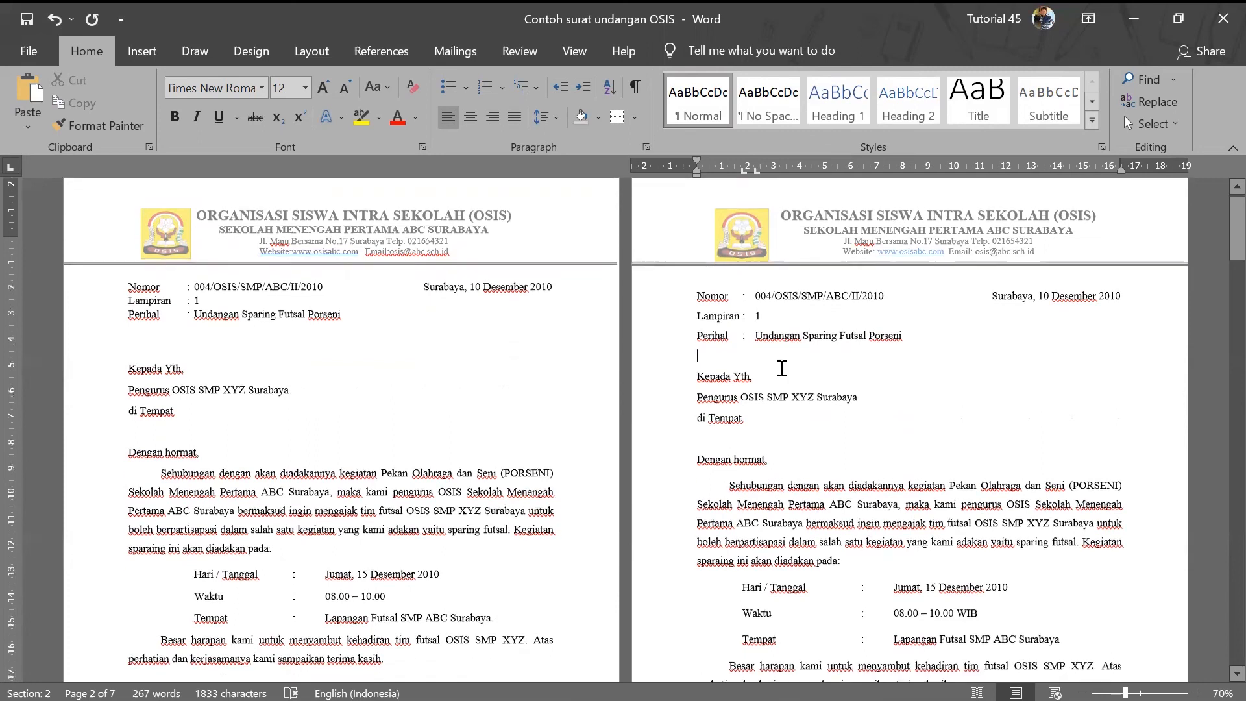
pyautogui.scroll(-10, 781, 368)
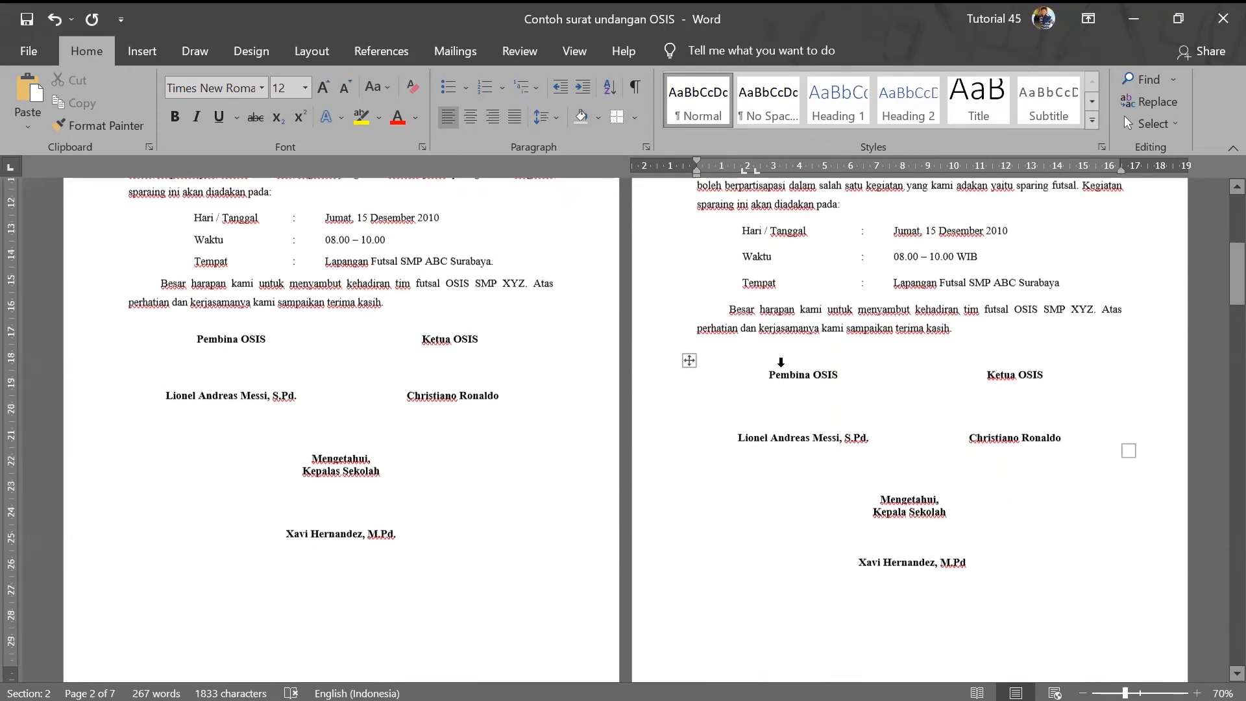
pyautogui.scroll(6, 782, 368)
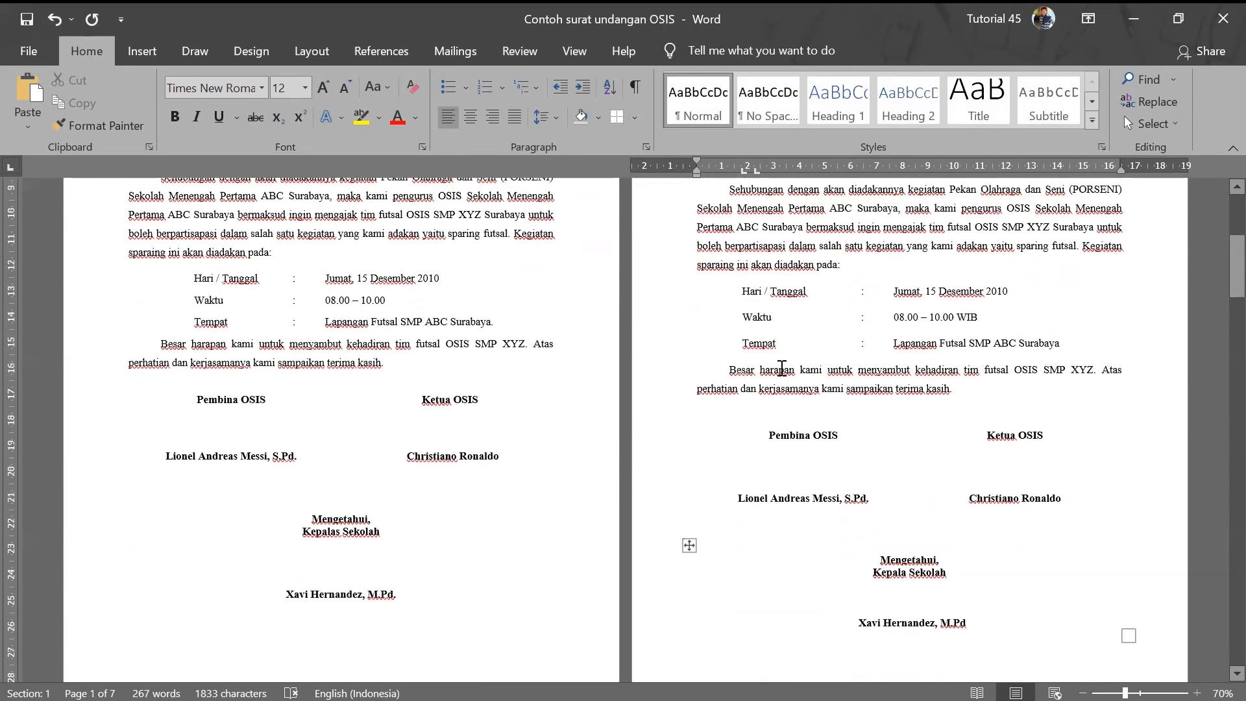
pyautogui.scroll(10, 782, 368)
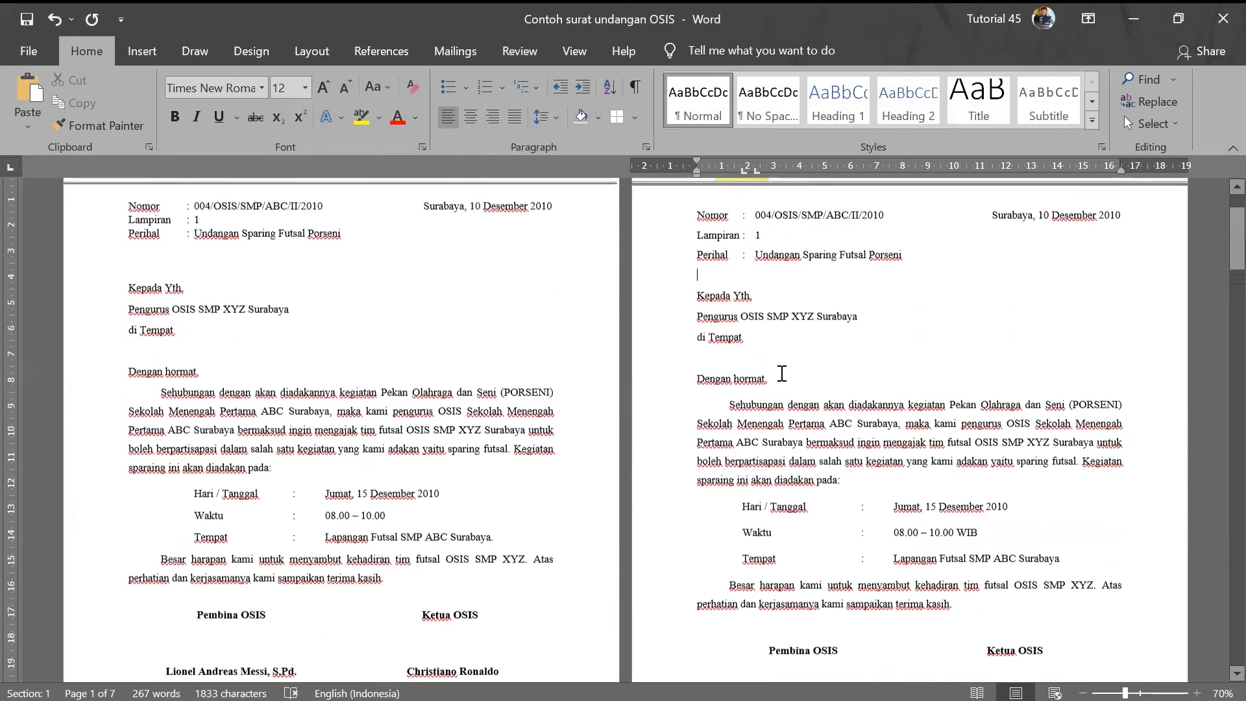
pyautogui.scroll(1, 780, 371)
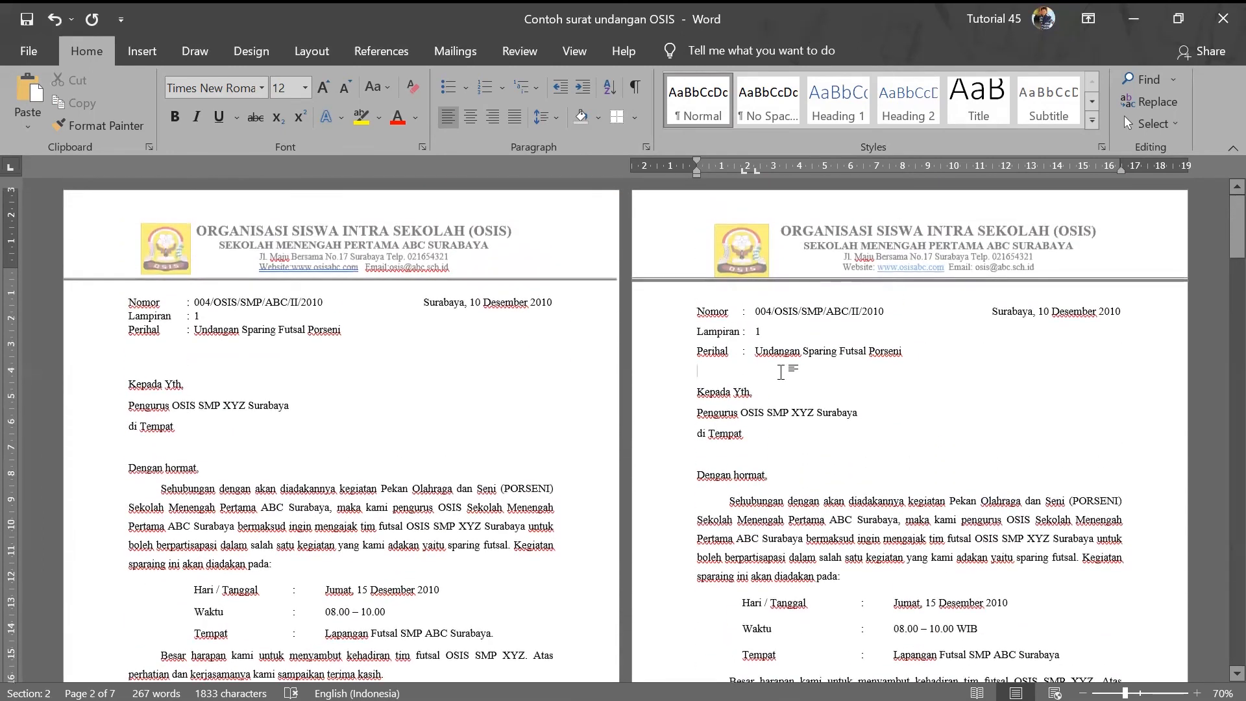